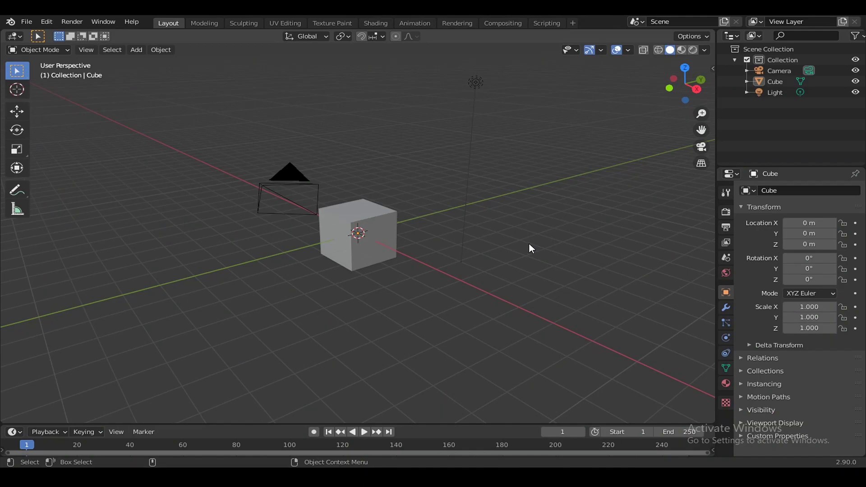
Step: Orbit the default scene and box-select its camera, cube and light together
mouse_move(529, 244)
middle_down()
mouse_move(482, 250)
mouse_move(499, 259)
mouse_move(341, 290)
middle_up()
drag(200, 295, 472, 145)
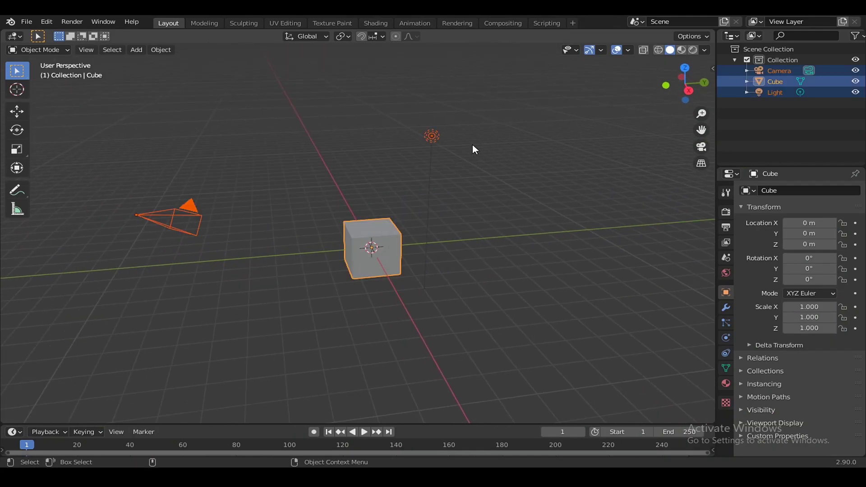
Step: Delete the default camera, cube and light, add a torus, and expand its Add Torus settings
key(Delete)
middle_drag(405, 249, 424, 231)
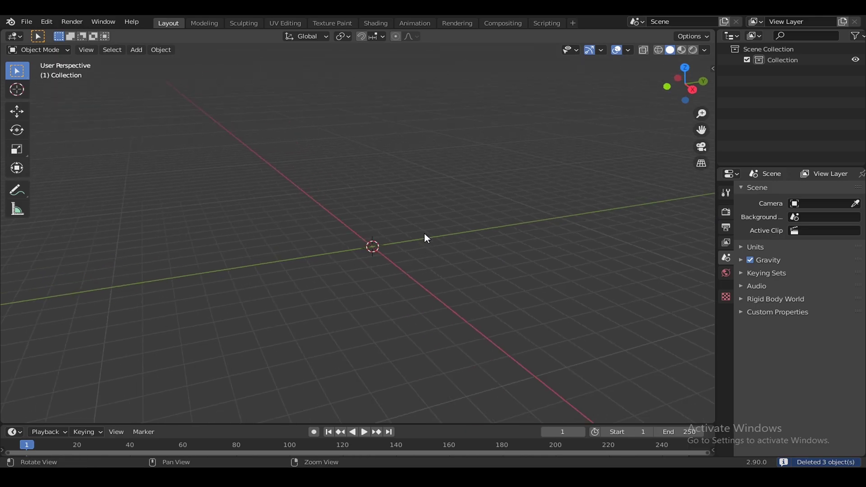
click(141, 53)
mouse_move(163, 61)
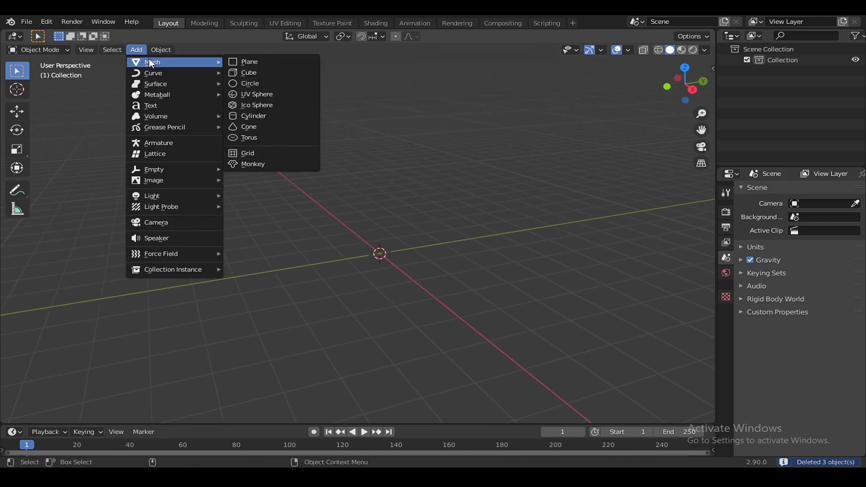
click(281, 139)
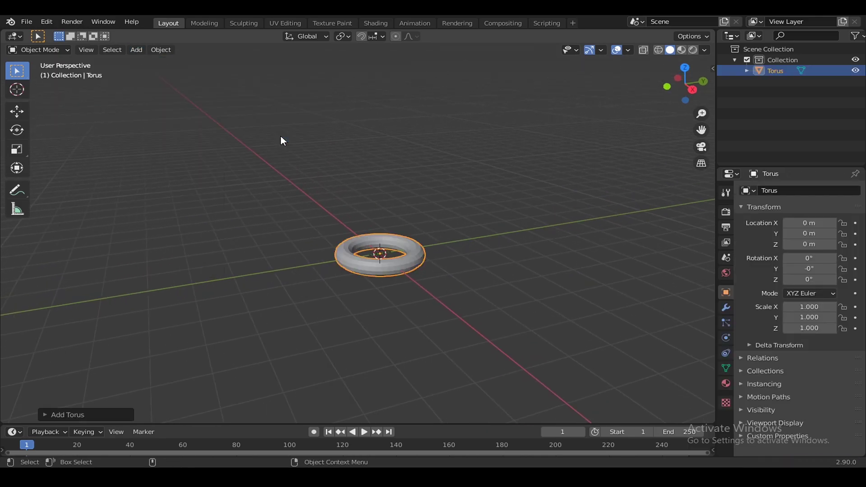
click(45, 413)
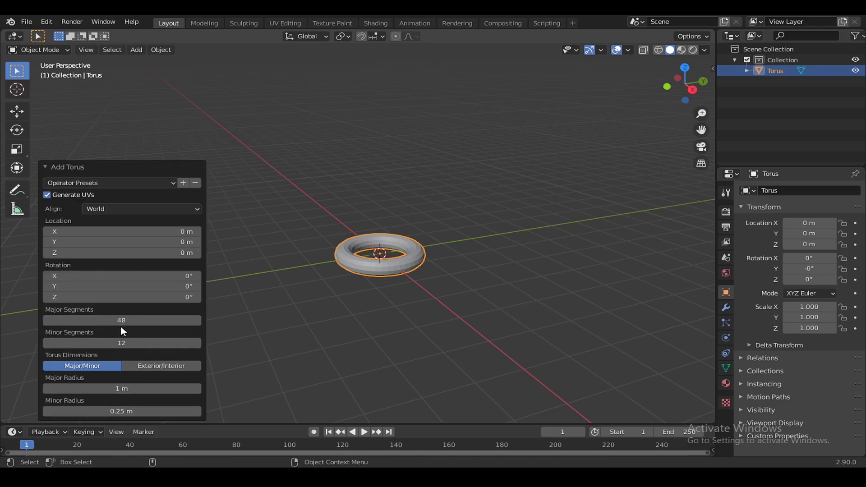
Step: Set the torus major radius to 1.3 m and minor radius to 0.6 m
mouse_move(121, 389)
mouse_down()
mouse_move(131, 388)
mouse_move(129, 411)
mouse_move(145, 411)
mouse_up()
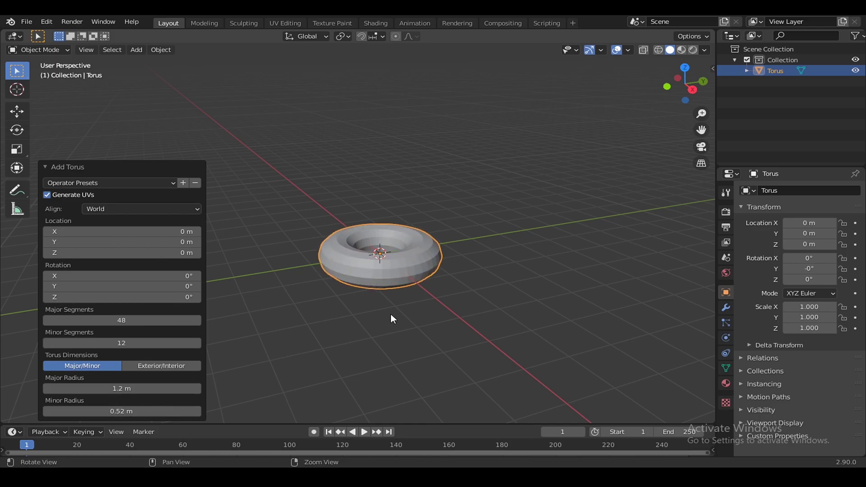
mouse_move(391, 314)
middle_down()
mouse_move(466, 336)
mouse_move(505, 328)
mouse_move(445, 266)
mouse_move(453, 312)
mouse_move(393, 343)
middle_up()
scroll(452, 315, up, 2)
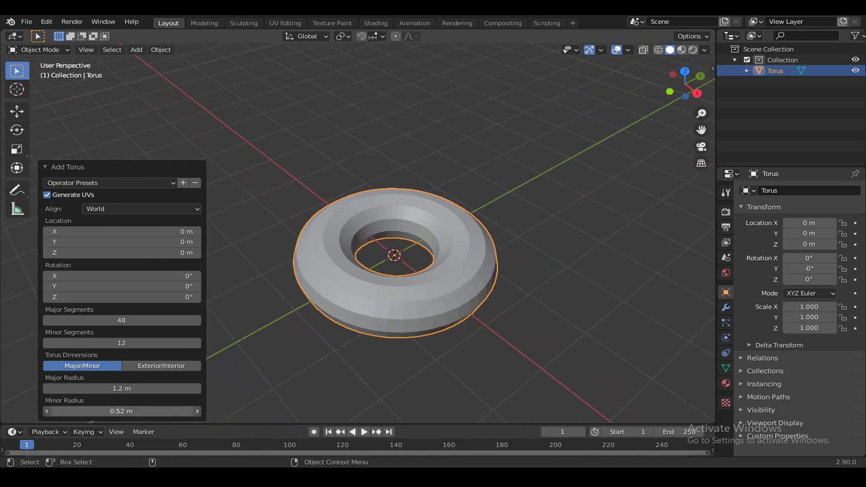
mouse_move(174, 411)
mouse_down()
mouse_move(192, 411)
mouse_move(183, 411)
mouse_up()
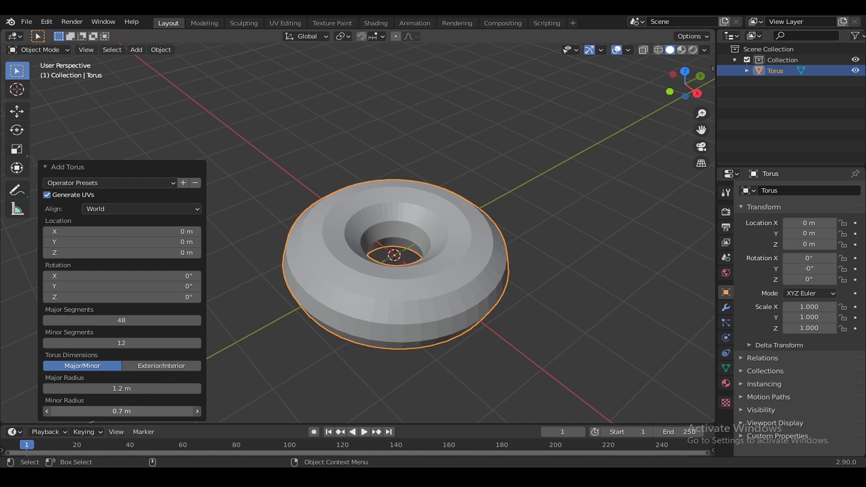
mouse_move(449, 307)
middle_down()
mouse_move(486, 258)
mouse_move(458, 246)
mouse_move(451, 271)
middle_up()
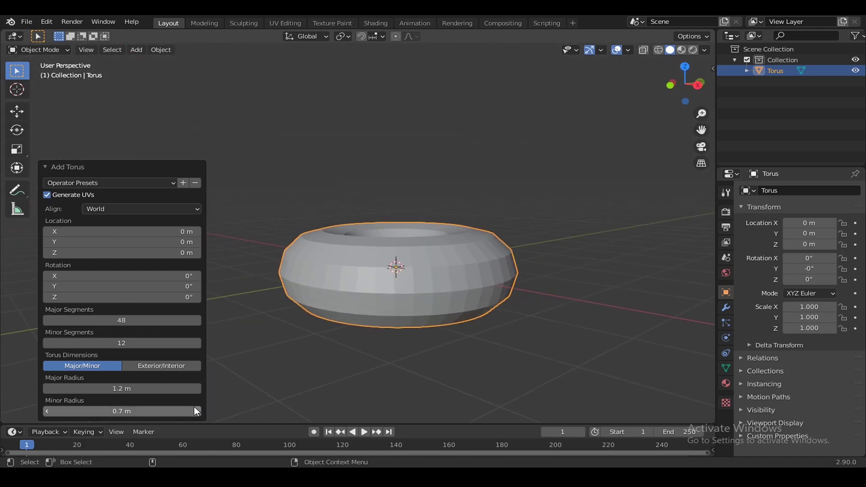
mouse_move(118, 388)
mouse_down()
mouse_move(129, 389)
mouse_move(120, 411)
mouse_up()
mouse_move(400, 318)
middle_down()
mouse_move(470, 355)
mouse_move(473, 372)
mouse_move(442, 362)
middle_up()
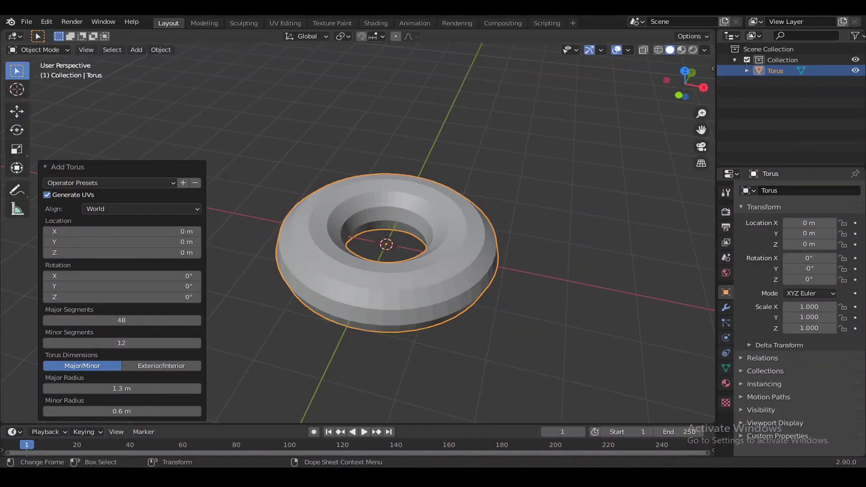
middle_drag(457, 303, 394, 318)
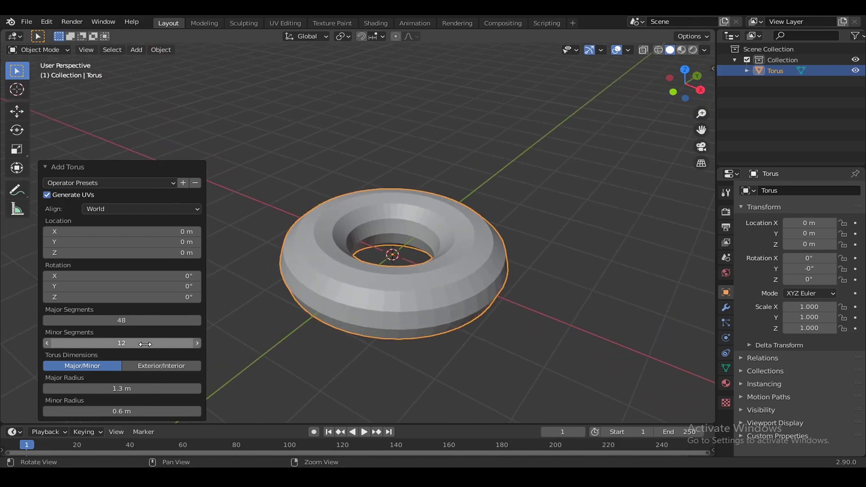
Step: Raise the torus minor segments to 30 and shade it smooth
drag(121, 342, 153, 343)
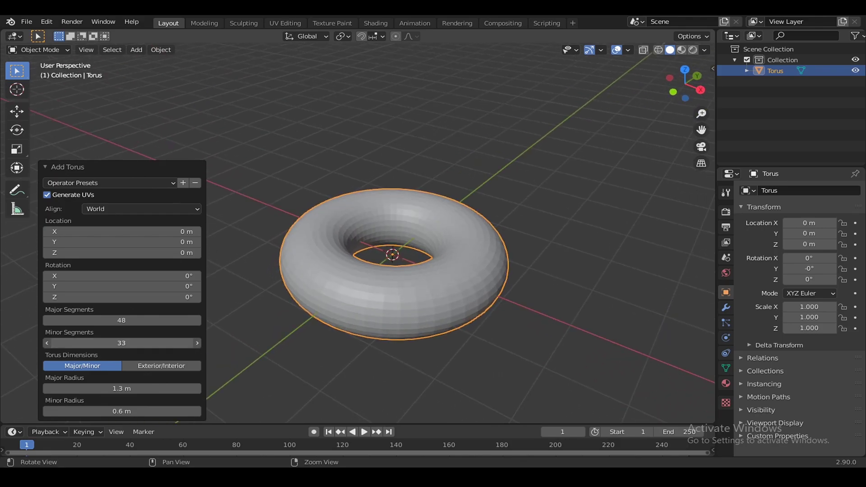
click(123, 342)
text(30)
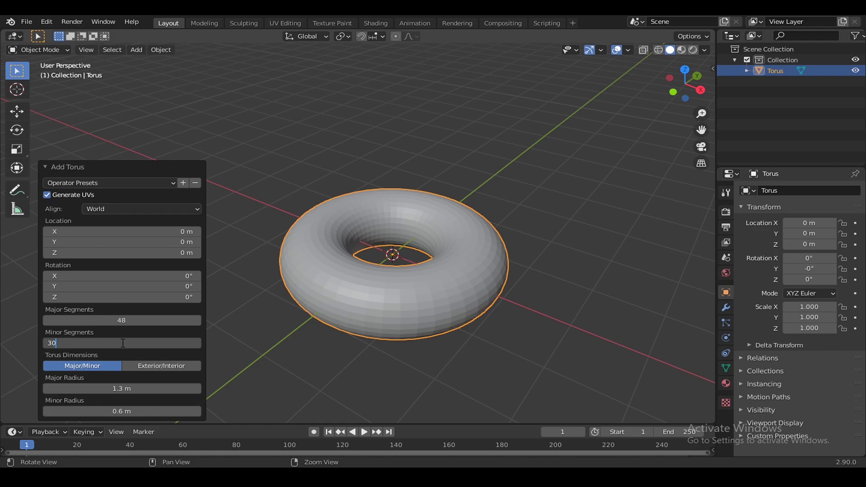
key(Return)
mouse_move(448, 296)
middle_down()
mouse_move(497, 274)
mouse_move(458, 297)
mouse_move(481, 316)
mouse_move(583, 292)
middle_up()
right_click(448, 280)
click(448, 280)
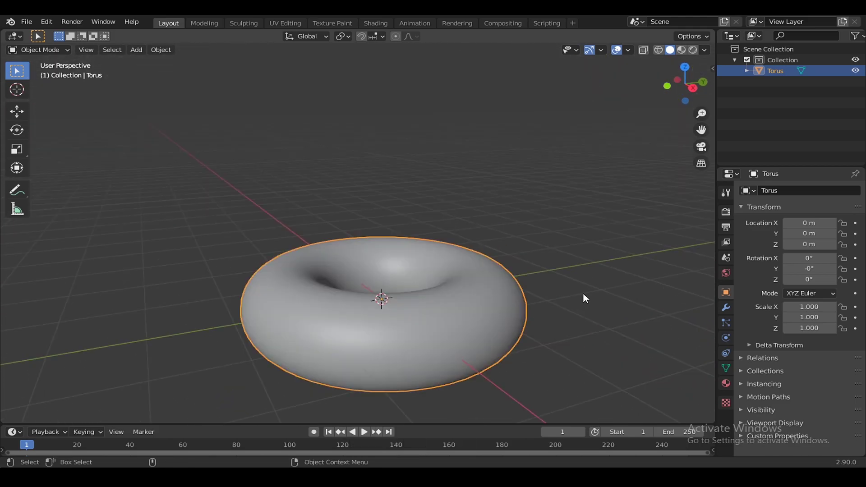
Step: Rename the torus object to Bun in the Outliner
double_click(779, 70)
text(Bun)
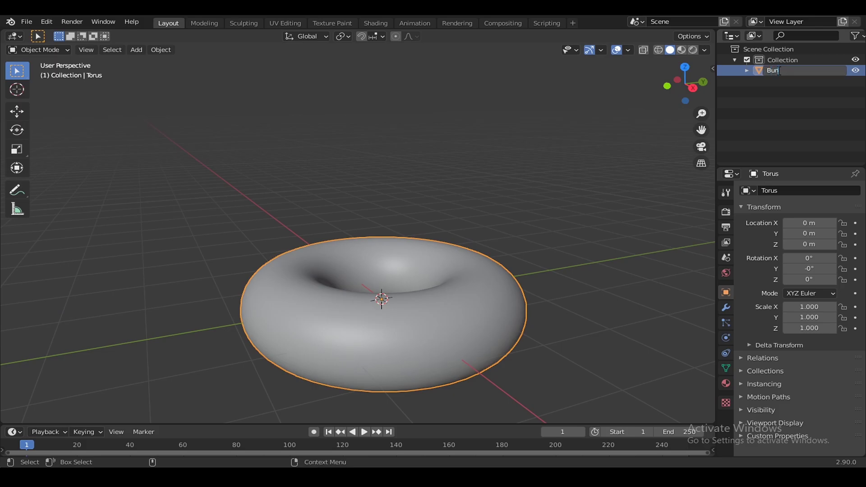
key(Return)
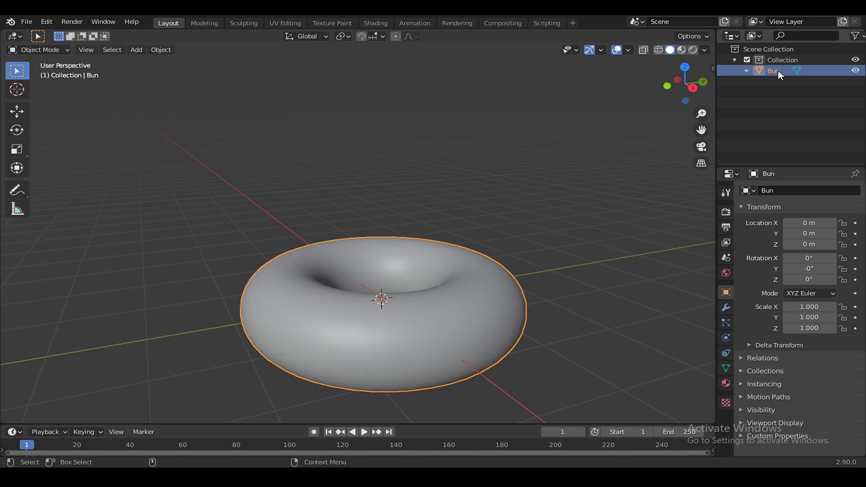
click(633, 232)
click(507, 318)
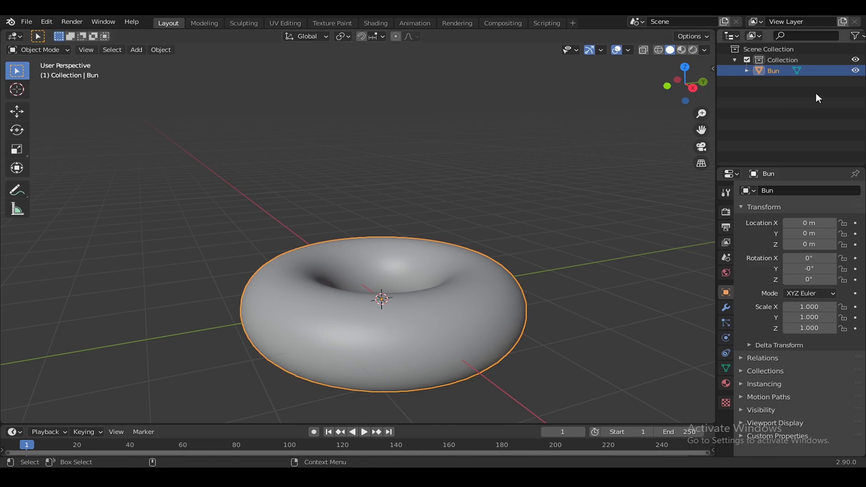
Step: Copy and paste Bun, rename the duplicate Chocolate, and hide Bun
right_click(778, 72)
click(778, 75)
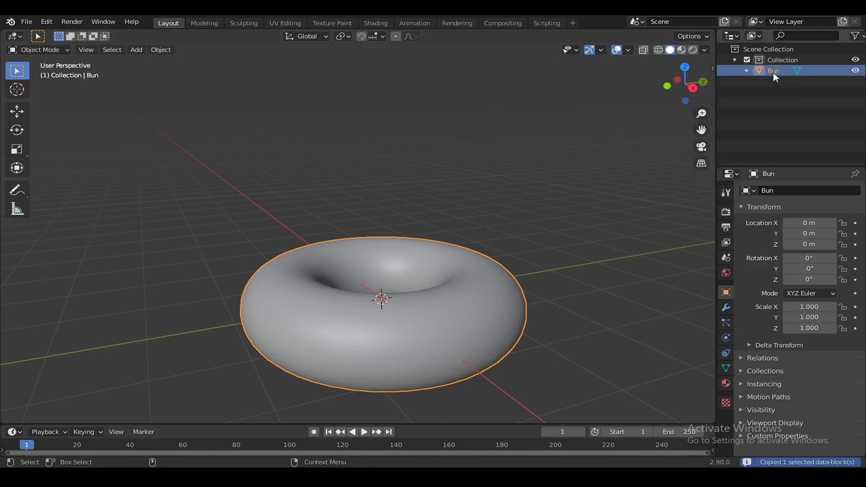
right_click(778, 80)
click(780, 81)
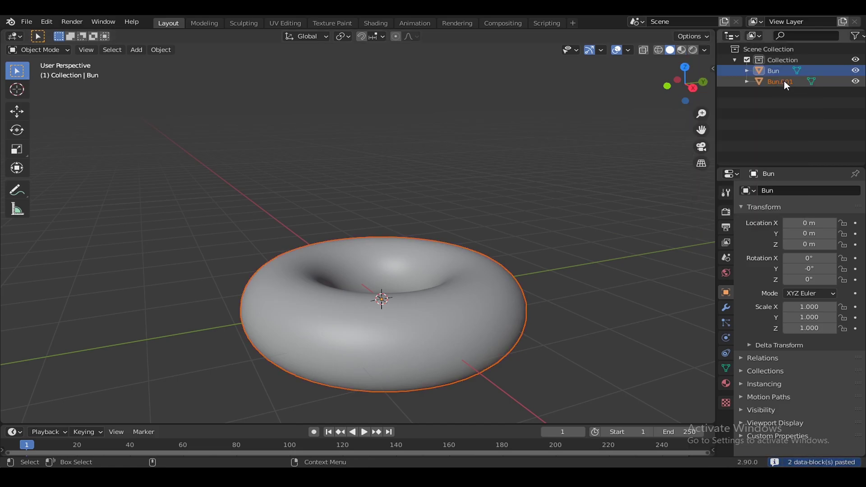
double_click(784, 81)
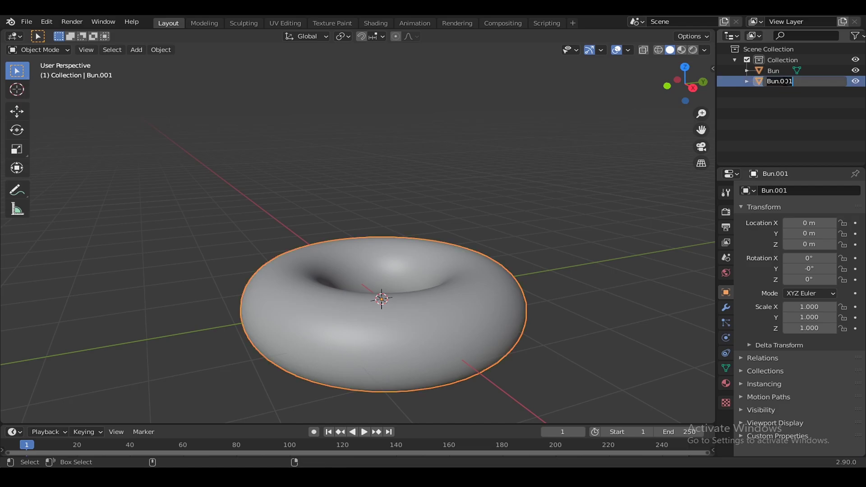
text(Chocolate)
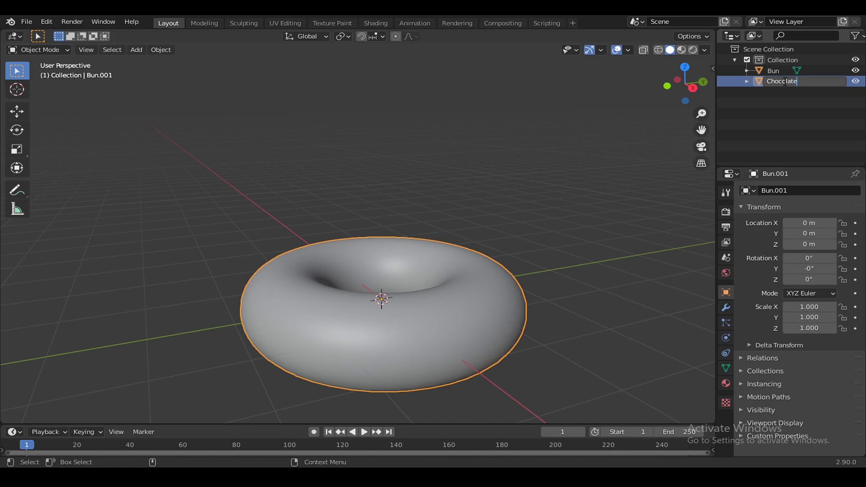
key(Return)
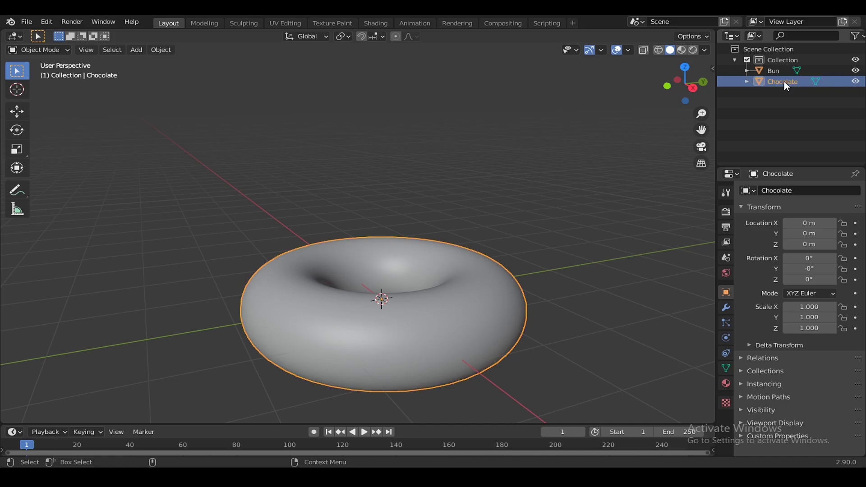
click(856, 70)
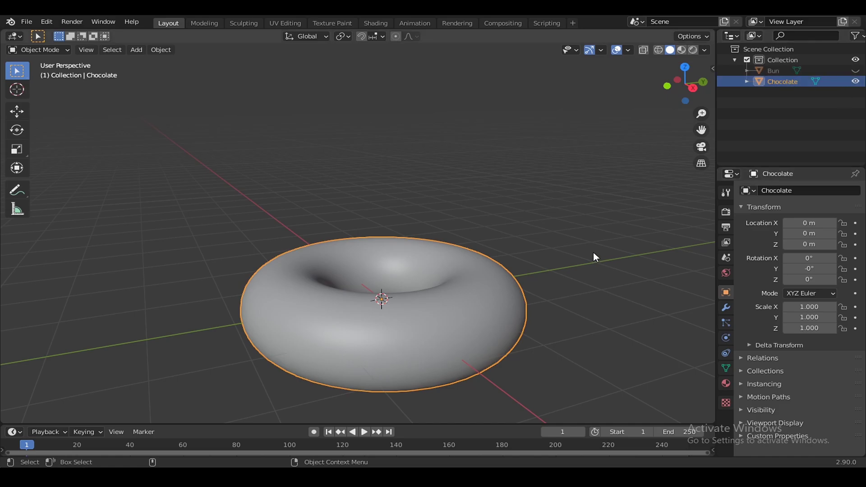
Step: Enter Edit Mode on Chocolate in front orthographic X-ray view, with nothing selected and face select active
shift+middle_drag(594, 257, 589, 221)
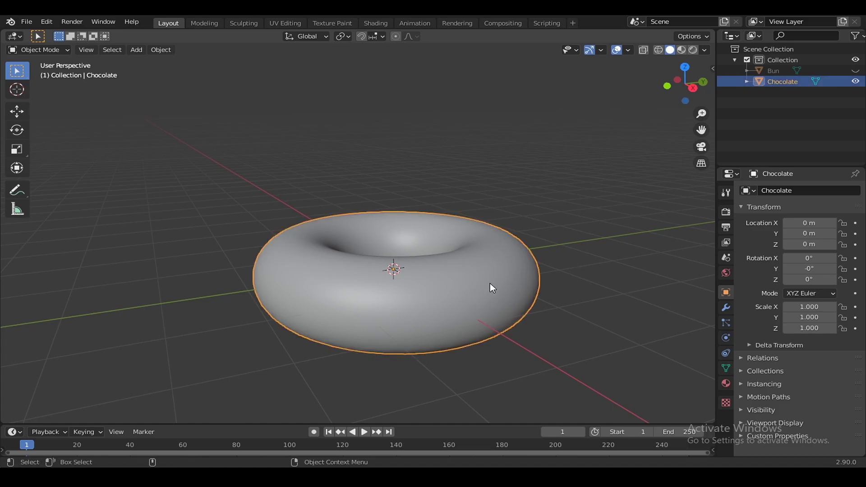
key(Tab)
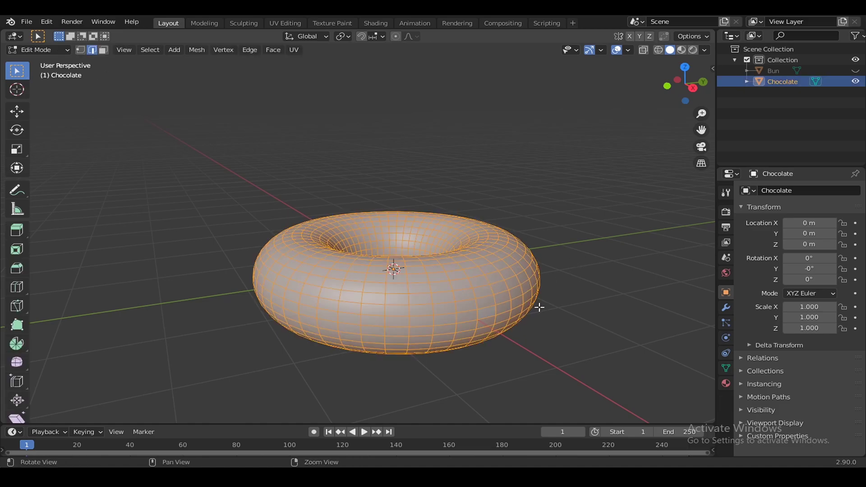
middle_drag(536, 305, 541, 290)
key(KP_1)
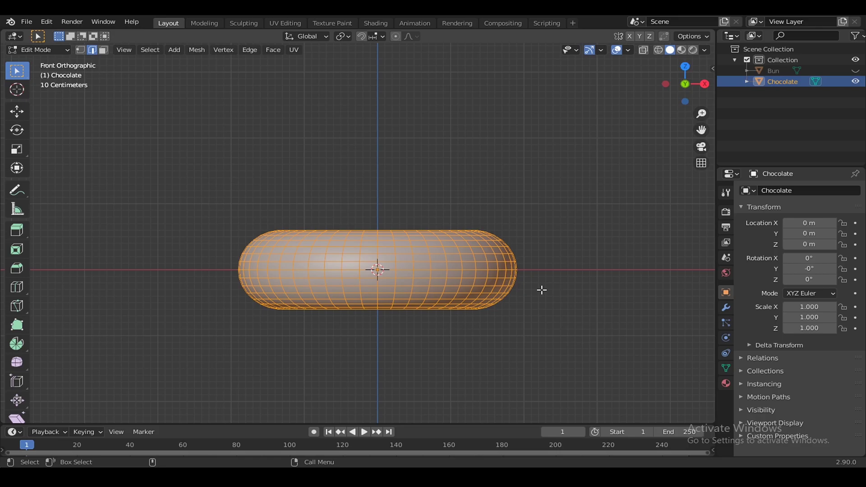
click(646, 52)
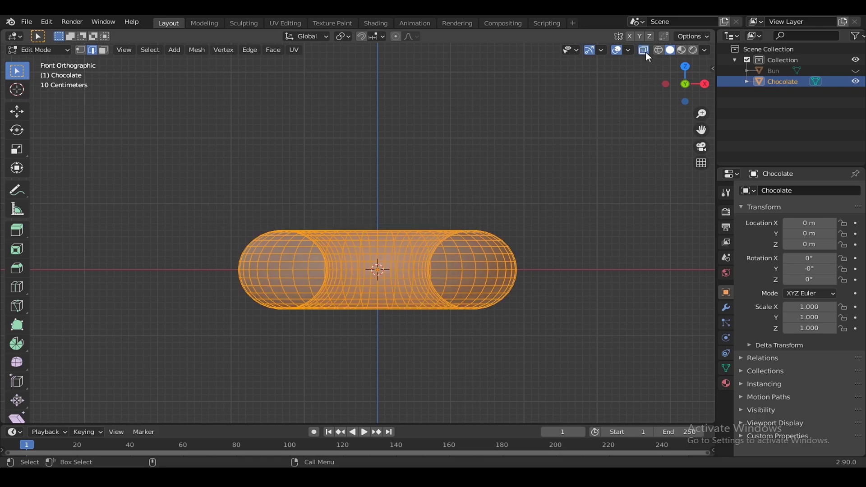
key(alt+a)
click(103, 49)
Step: Box-select the lower half of the Chocolate torus and delete those faces
key(shift+space)
key(g)
key(o)
drag(197, 351, 563, 282)
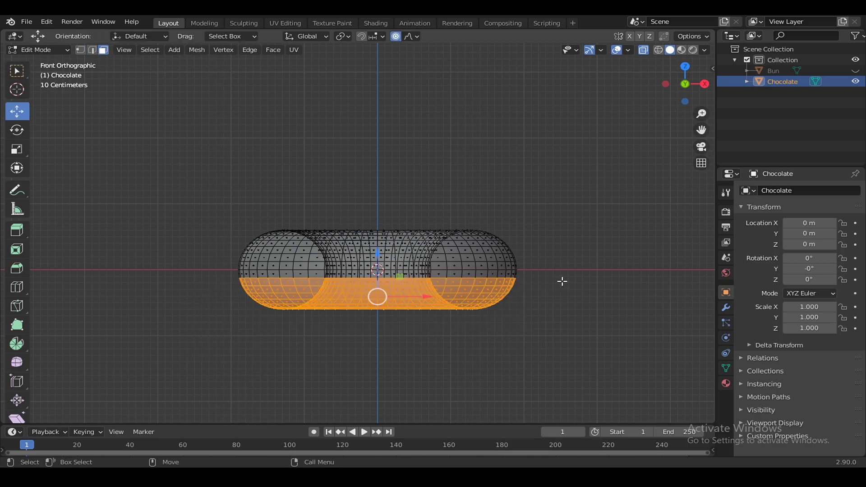
mouse_move(188, 358)
mouse_down()
mouse_move(538, 300)
mouse_move(574, 279)
mouse_up()
key(x)
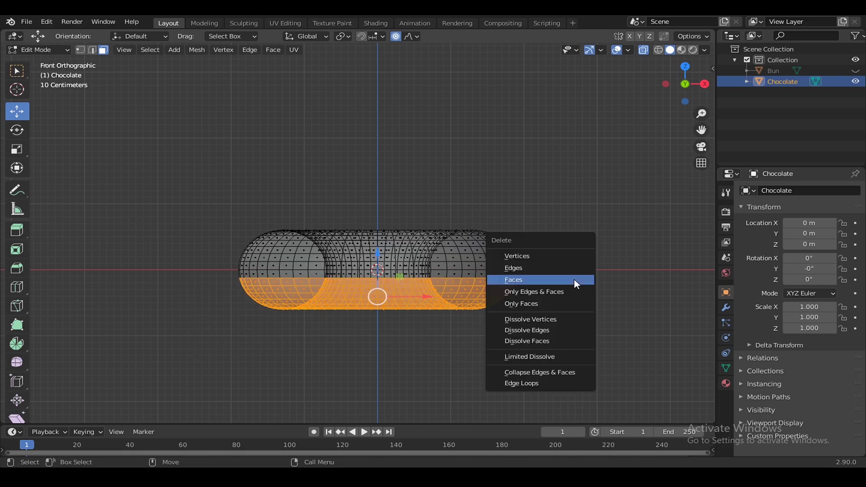
click(574, 278)
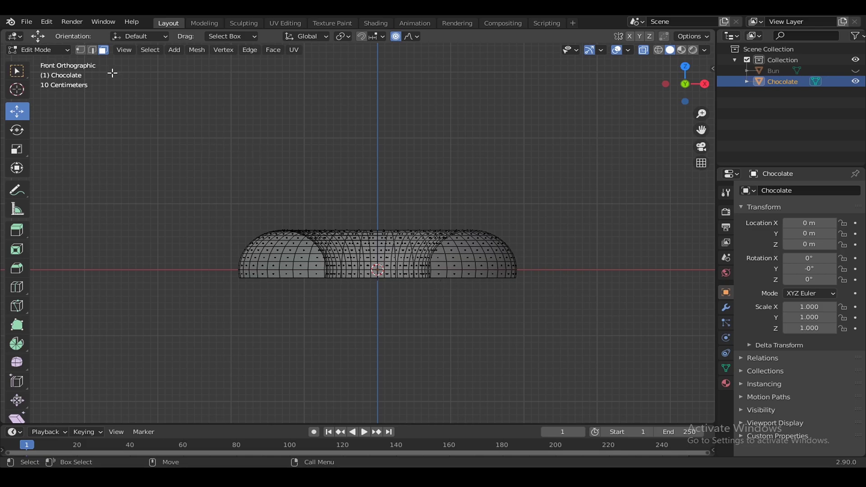
Step: Pull the bottom edge loop down about 1 m along Z with Random proportional falloff
click(94, 50)
click(80, 50)
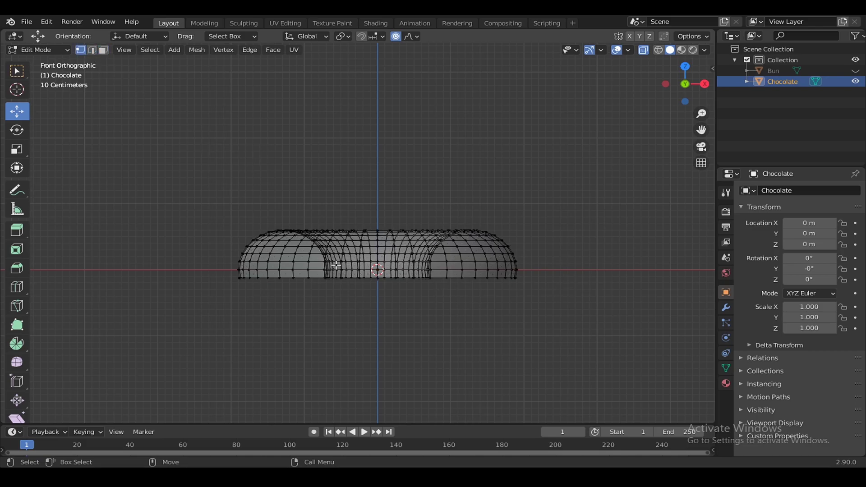
alt+click(419, 282)
alt+click(453, 281)
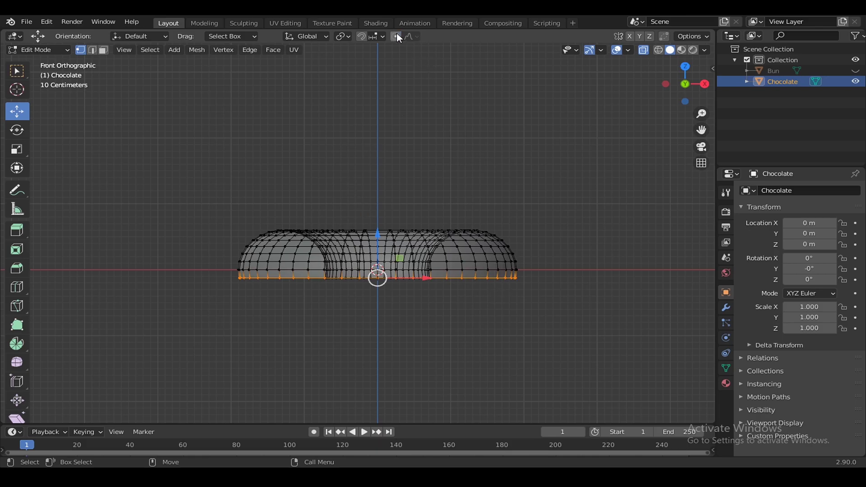
click(414, 36)
click(407, 161)
key(g)
key(z)
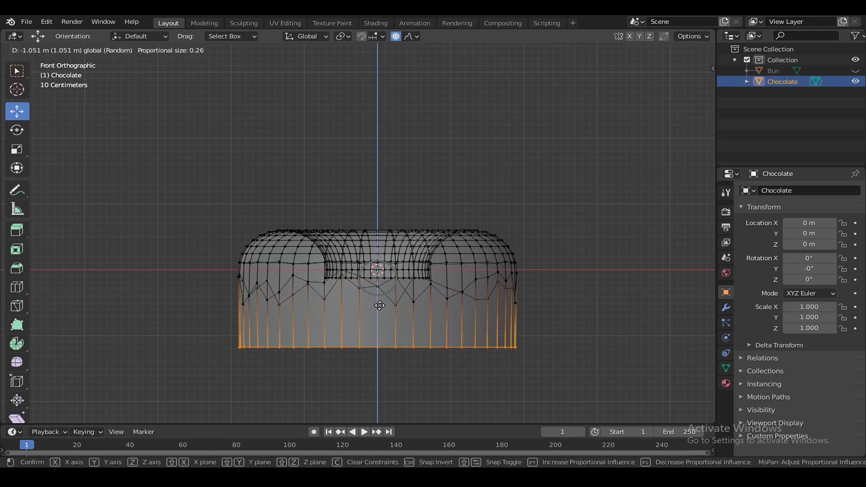
click(380, 305)
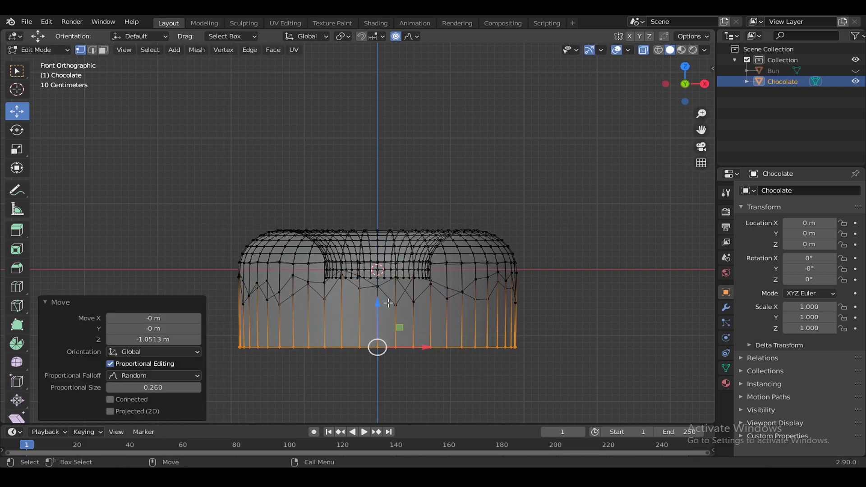
Step: Select the stretched lower faces and delete them, leaving a jagged edge
click(103, 51)
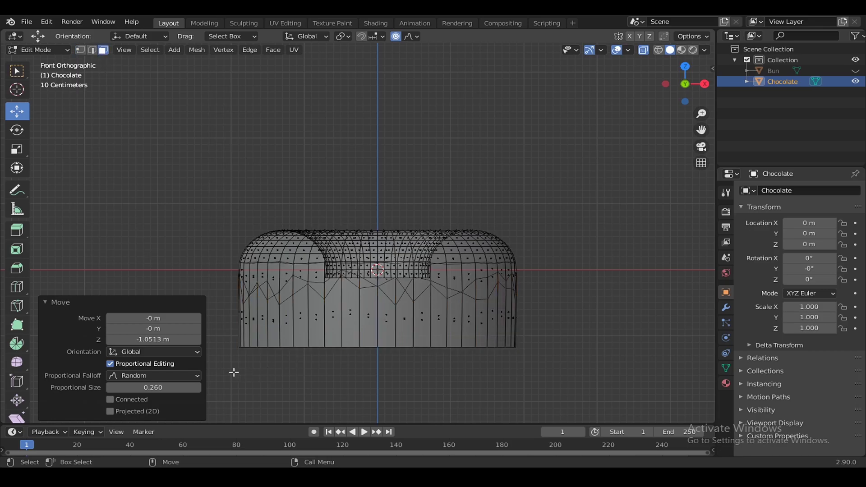
mouse_move(234, 372)
mouse_down()
mouse_move(549, 323)
mouse_move(563, 310)
mouse_up()
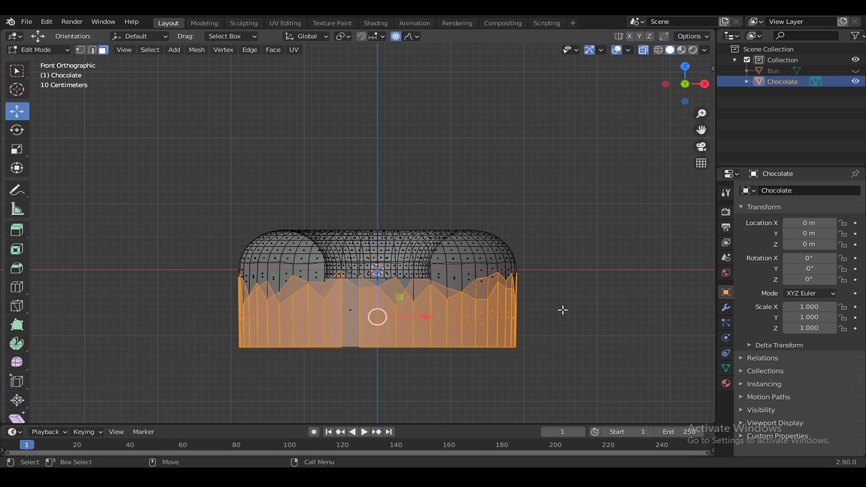
shift+click(354, 316)
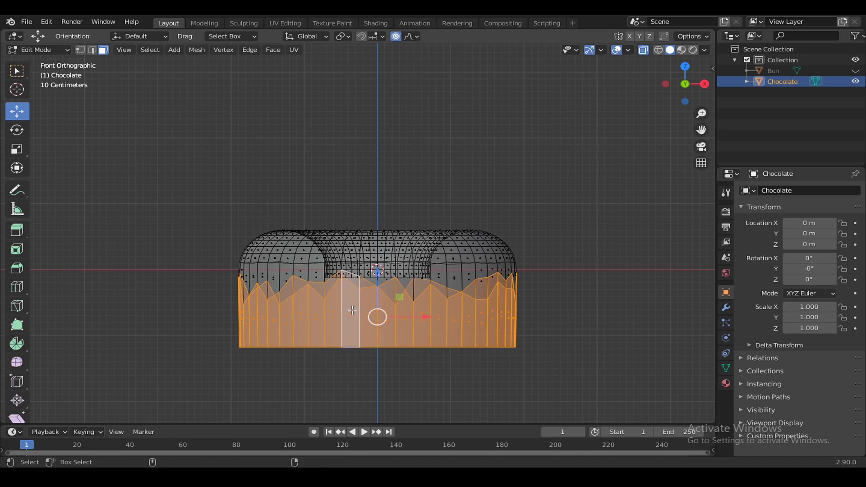
key(x)
click(518, 308)
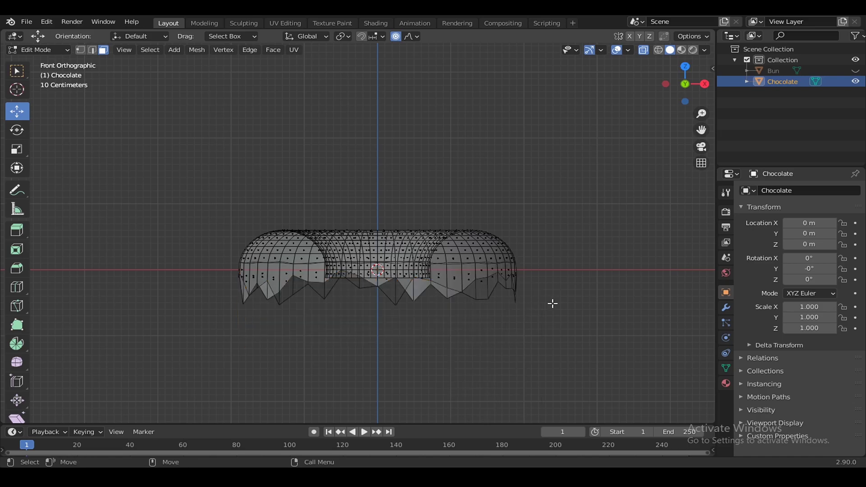
middle_drag(558, 306, 532, 319)
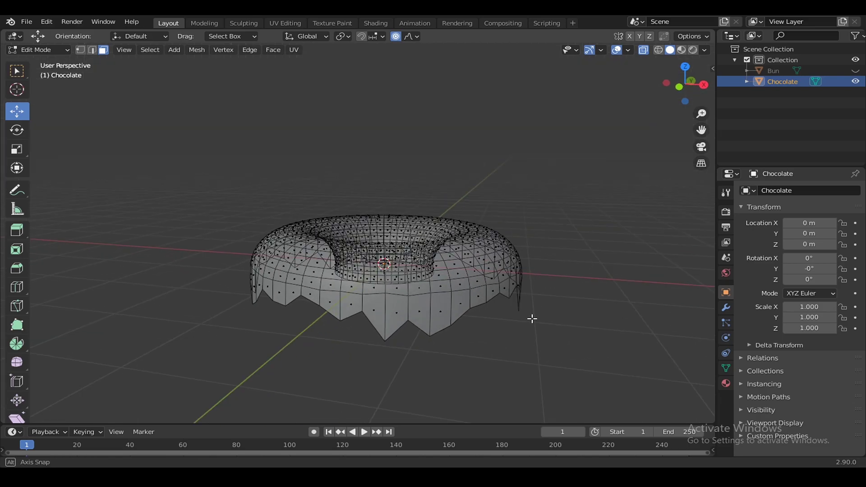
Step: Turn off X-ray and select the icing's jagged bottom edge loop
click(645, 51)
mouse_move(533, 272)
middle_down()
mouse_move(436, 248)
mouse_move(663, 257)
mouse_move(595, 253)
mouse_move(635, 254)
middle_up()
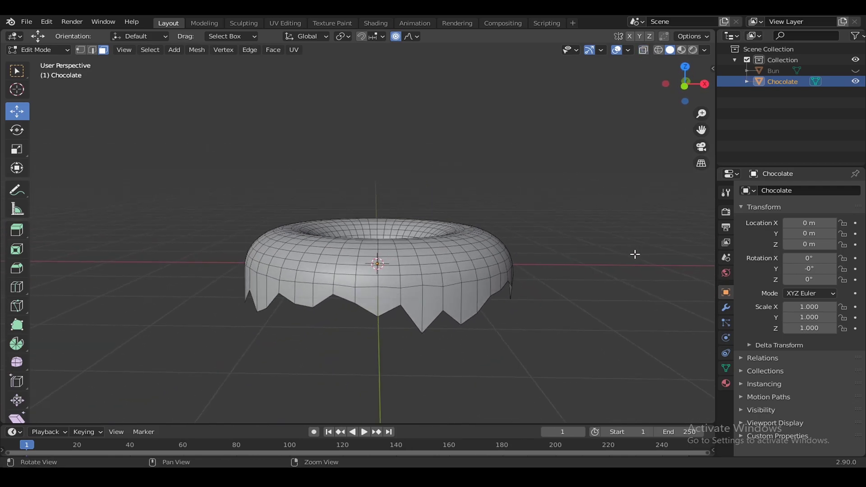
middle_drag(493, 299, 80, 88)
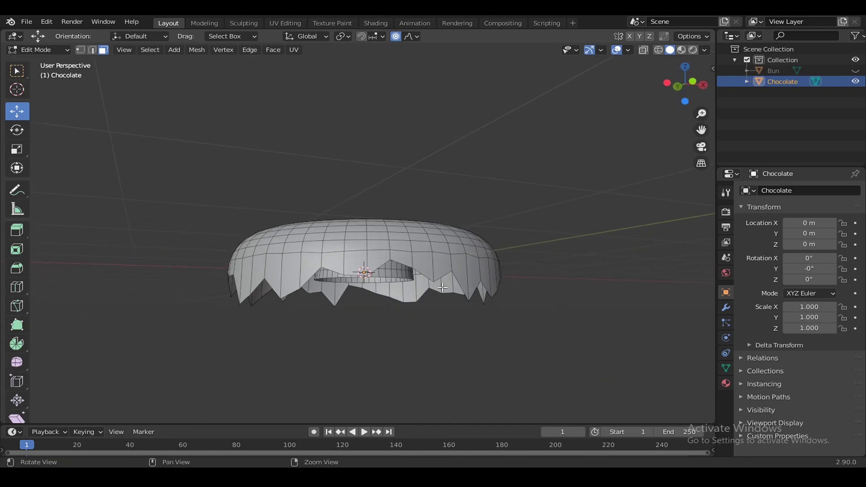
click(92, 50)
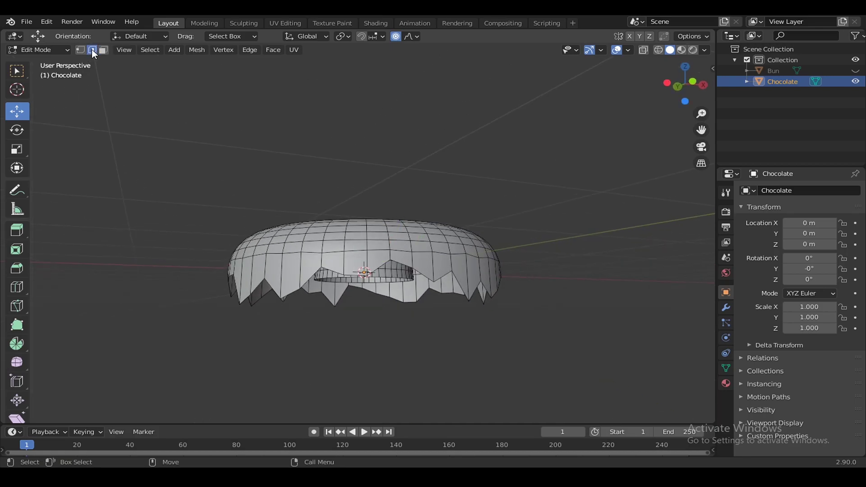
alt+click(422, 276)
middle_drag(422, 276, 412, 322)
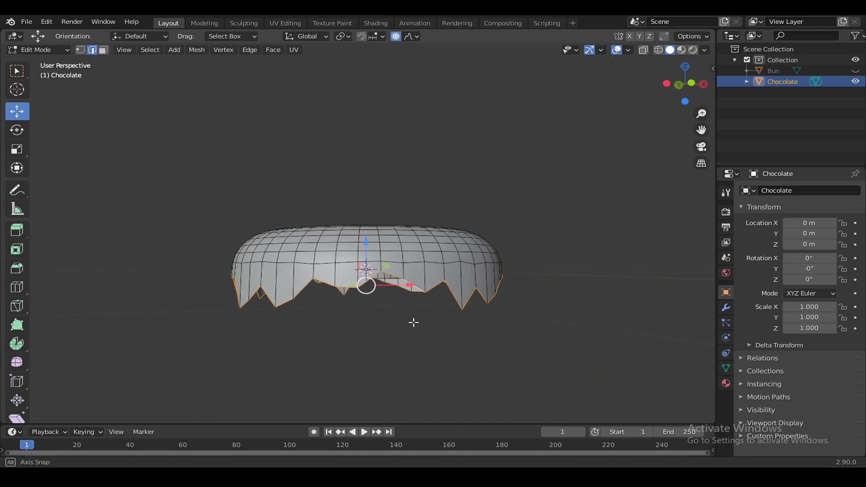
Step: Show Bun, lift the edge 0.11381 m with random proportional size 0.26, then hide Bun
click(856, 71)
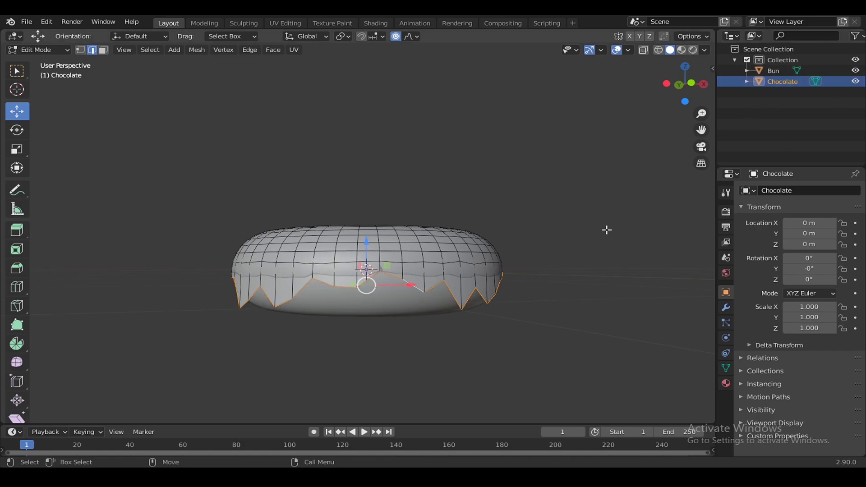
mouse_move(605, 228)
middle_down()
mouse_move(600, 210)
mouse_move(564, 232)
mouse_move(594, 239)
mouse_move(554, 244)
middle_up()
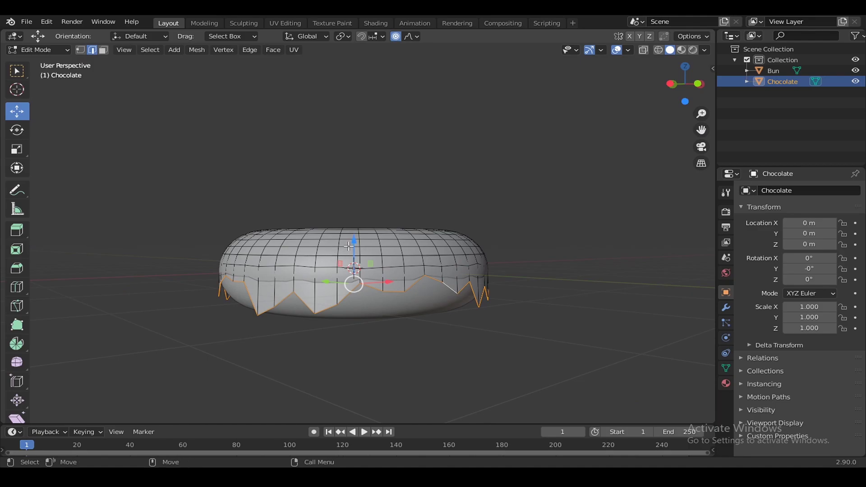
drag(349, 246, 357, 229)
mouse_move(356, 229)
middle_down()
mouse_move(550, 256)
mouse_move(591, 251)
mouse_move(562, 259)
middle_up()
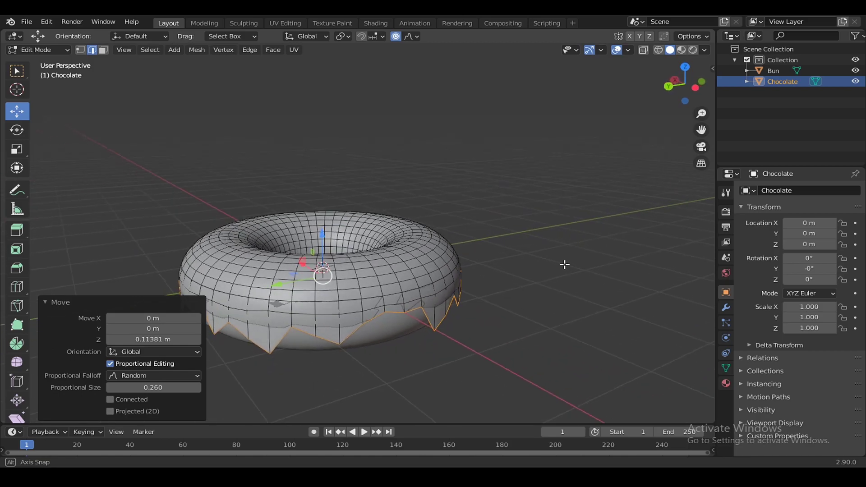
click(856, 70)
middle_drag(452, 203, 526, 225)
scroll(526, 224, up, 3)
key(o)
click(16, 149)
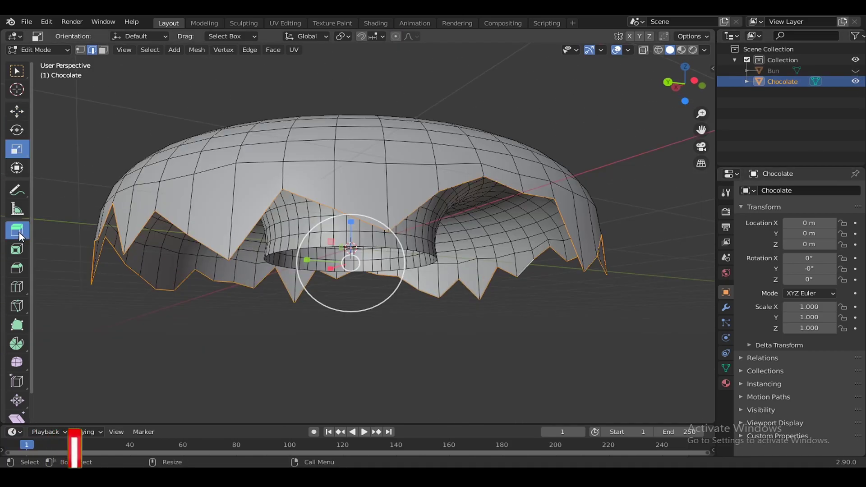
Step: Extrude the jagged bottom edge along normals with a -0.14 m offset
click(19, 232)
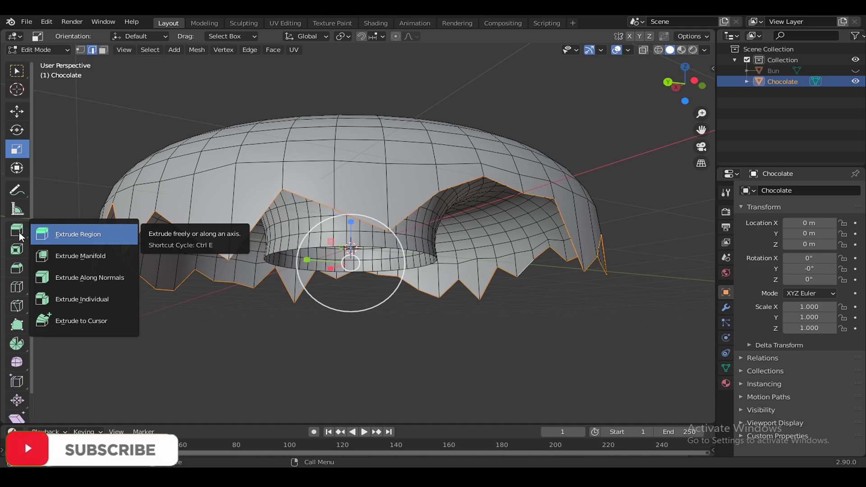
click(77, 277)
drag(351, 207, 353, 221)
mouse_move(361, 226)
middle_down()
mouse_move(554, 265)
mouse_move(357, 289)
middle_up()
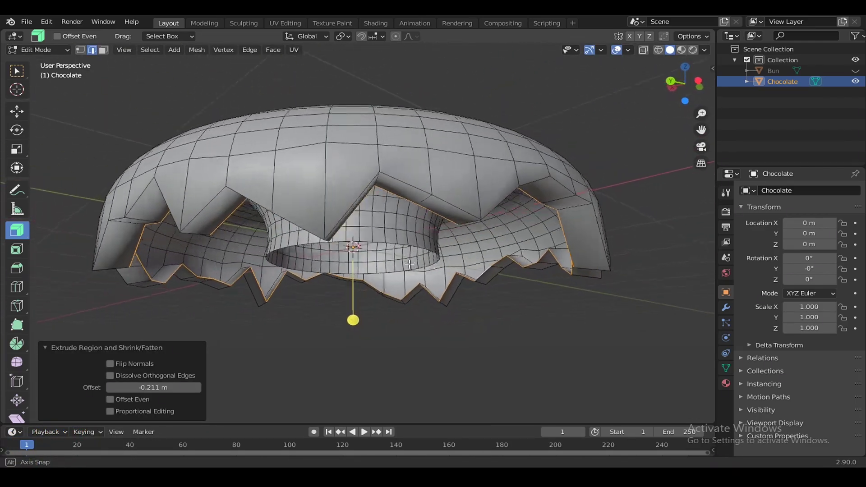
drag(352, 320, 354, 319)
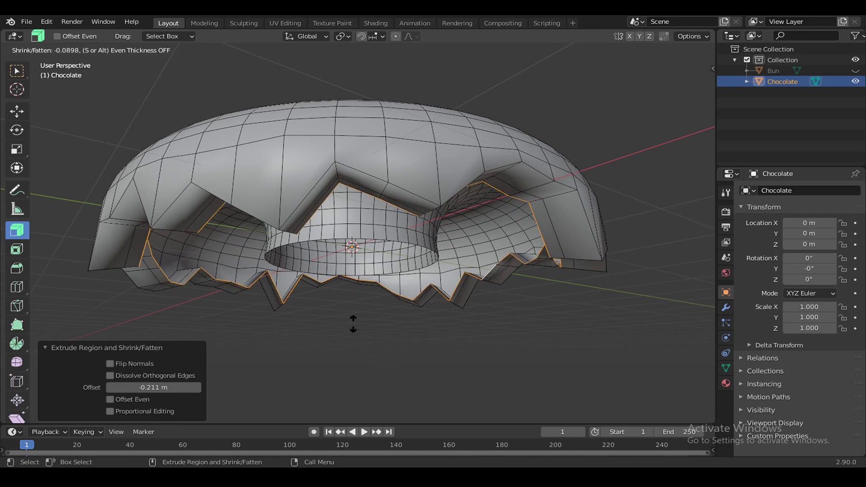
mouse_move(354, 318)
middle_down()
mouse_move(430, 256)
mouse_move(261, 154)
middle_up()
Step: Select the inner bottom edge loop of the icing's hole
key(shift+space)
key(g)
alt+click(284, 272)
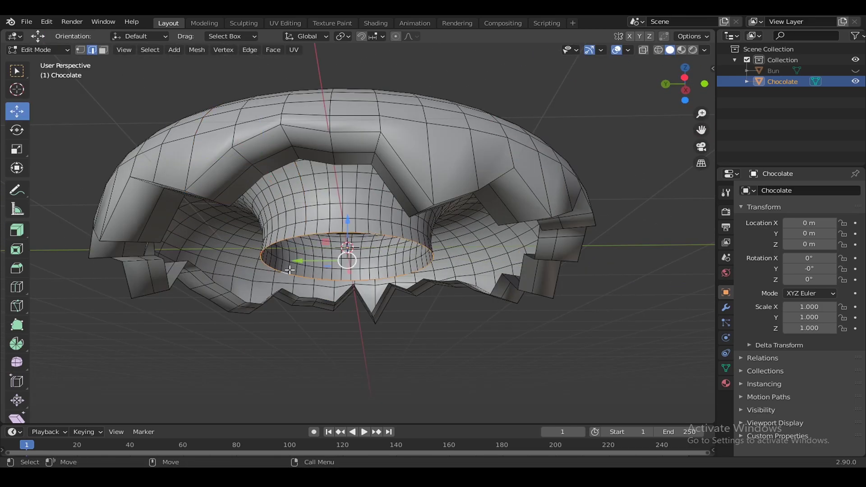
Step: Pull the inner hole edge loop down 0.18618 m with Random proportional falloff and reduced influence
click(396, 37)
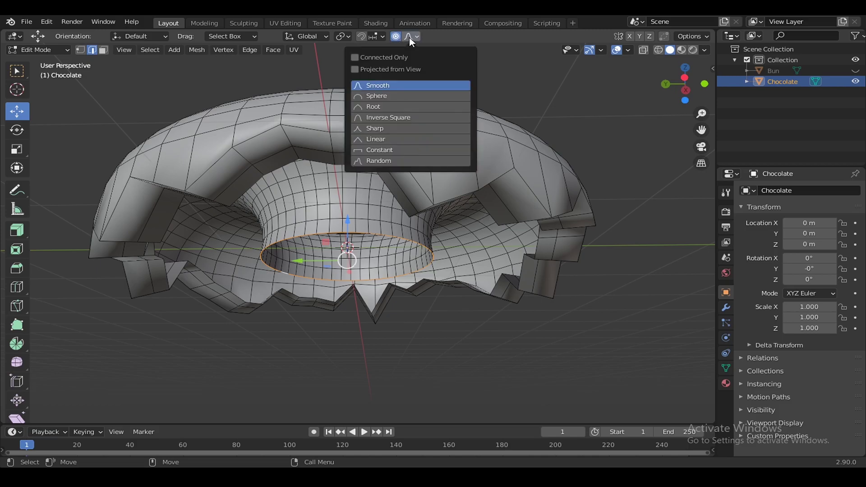
click(396, 159)
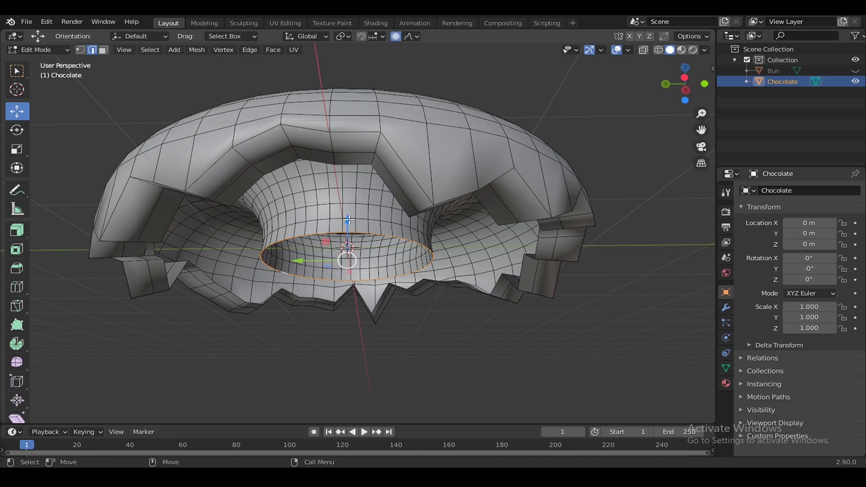
drag(348, 220, 349, 241)
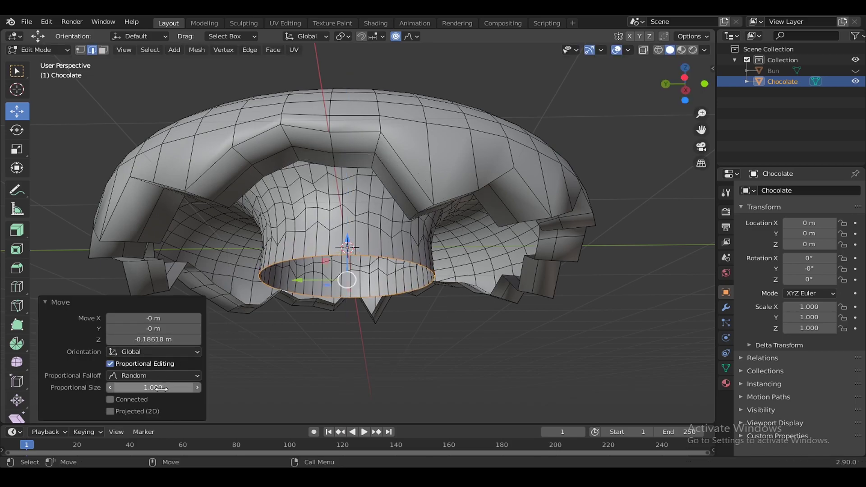
drag(161, 389, 118, 389)
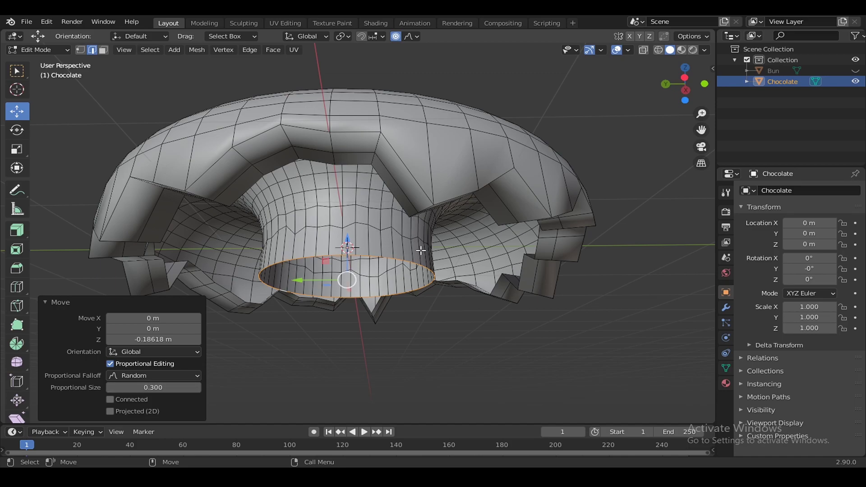
Step: Select and delete the ring of faces lining the inside of the hole
key(3)
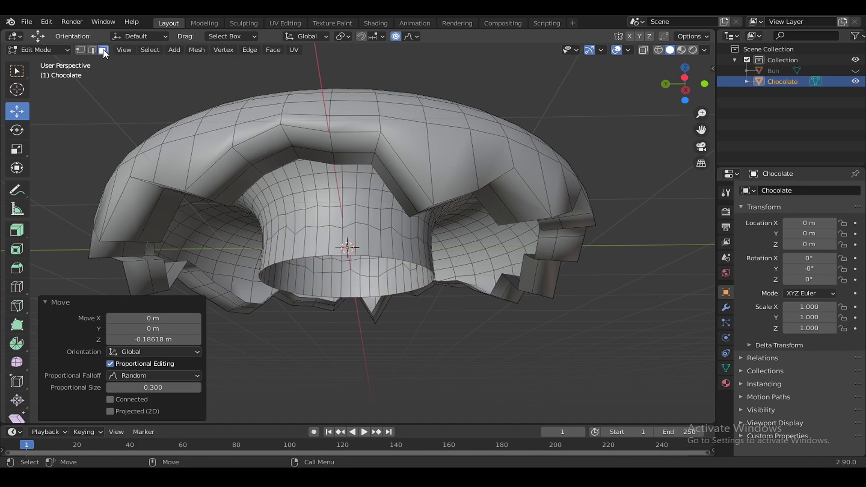
click(382, 244)
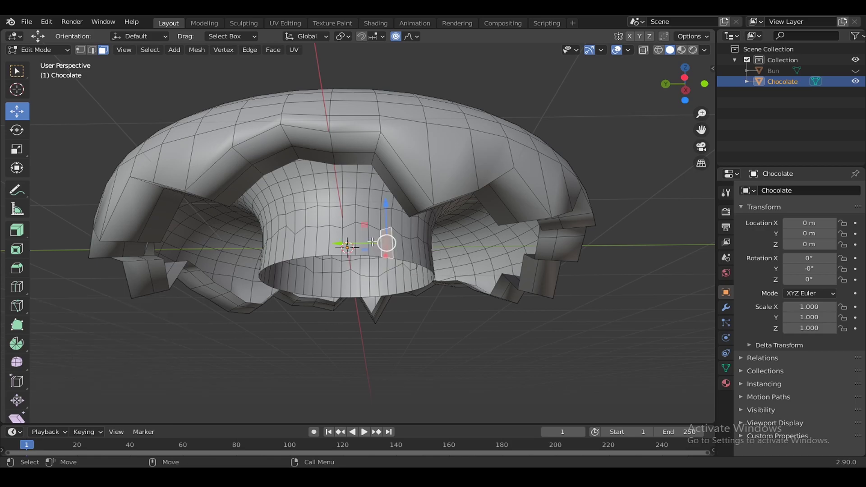
alt+click(372, 242)
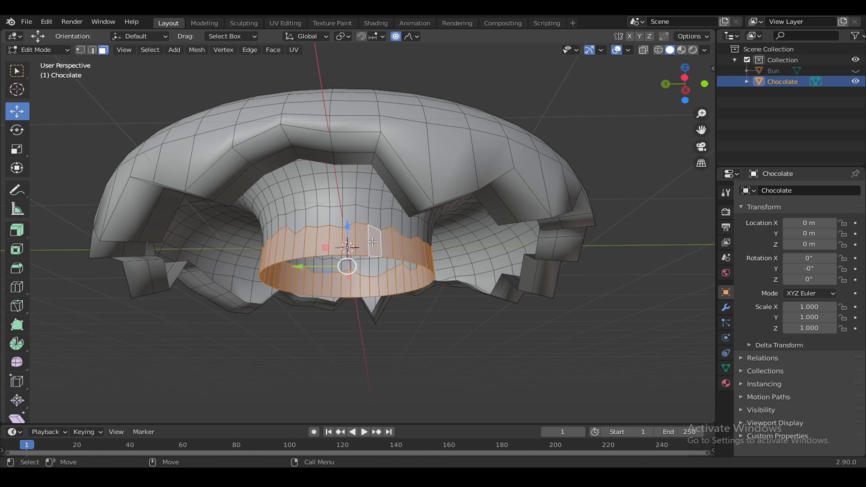
key(x)
click(371, 242)
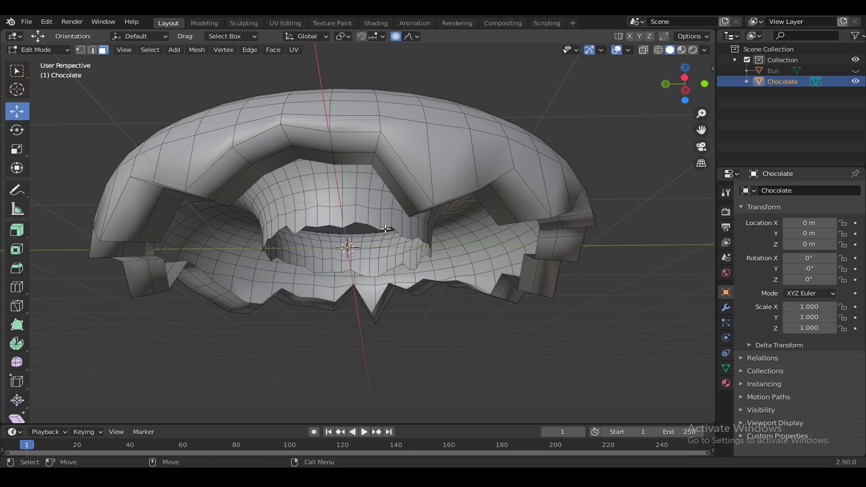
Step: Select the hole's open boundary edge loop for extruding along normals
click(92, 50)
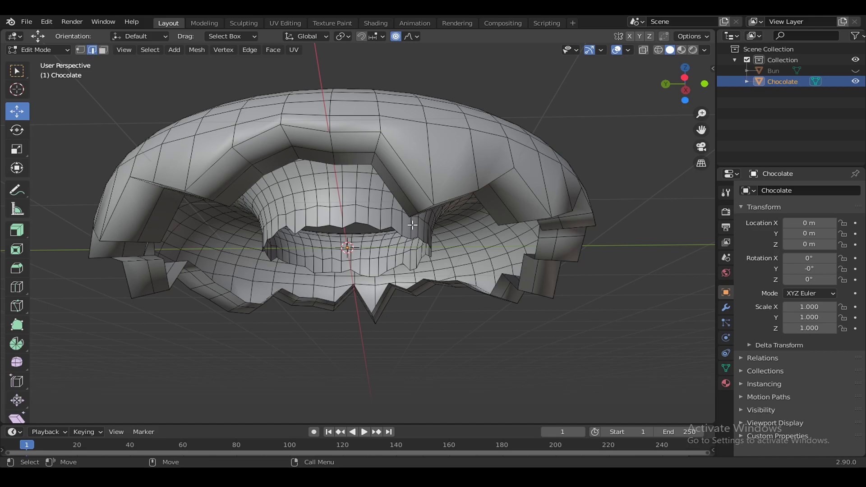
alt+click(385, 230)
alt+click(390, 227)
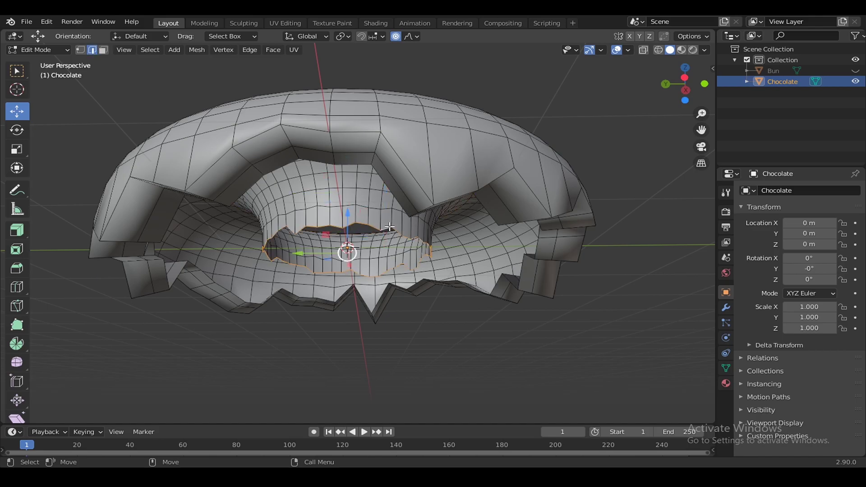
click(17, 230)
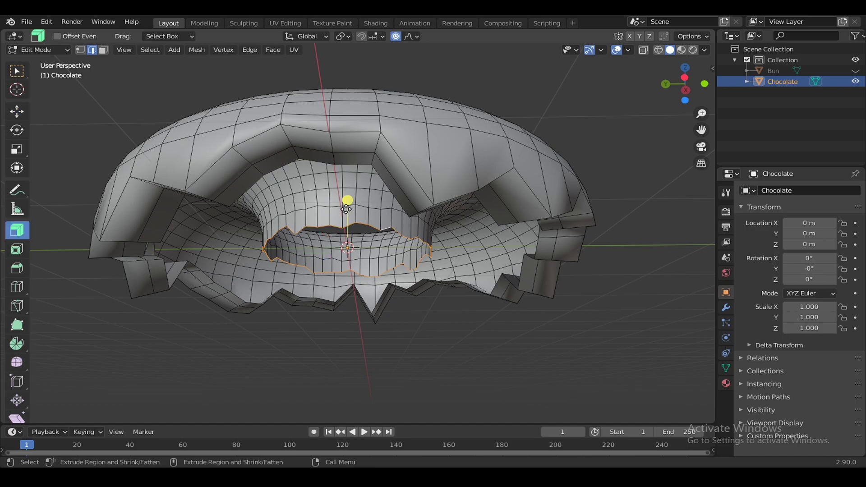
Step: Extrude the inner rim loop along normals by 0.212 m and return to Object Mode
drag(347, 199, 351, 196)
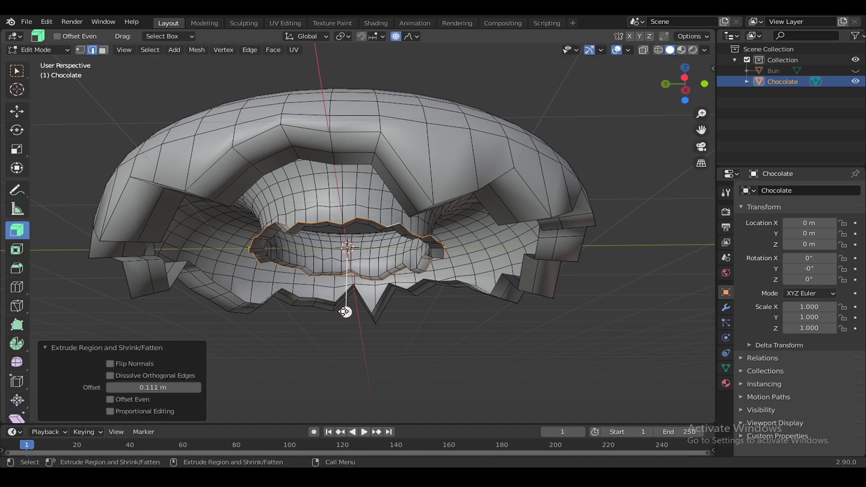
drag(345, 311, 345, 303)
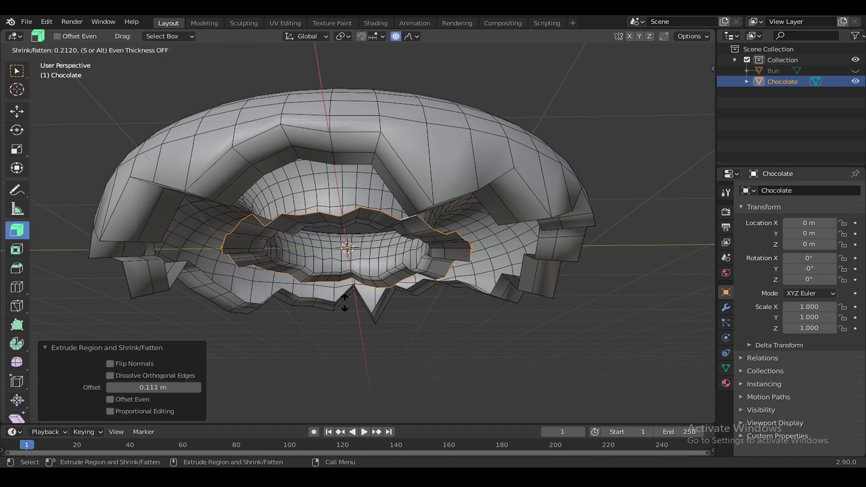
mouse_move(345, 303)
middle_down()
mouse_move(335, 356)
mouse_move(460, 299)
middle_up()
right_click(459, 299)
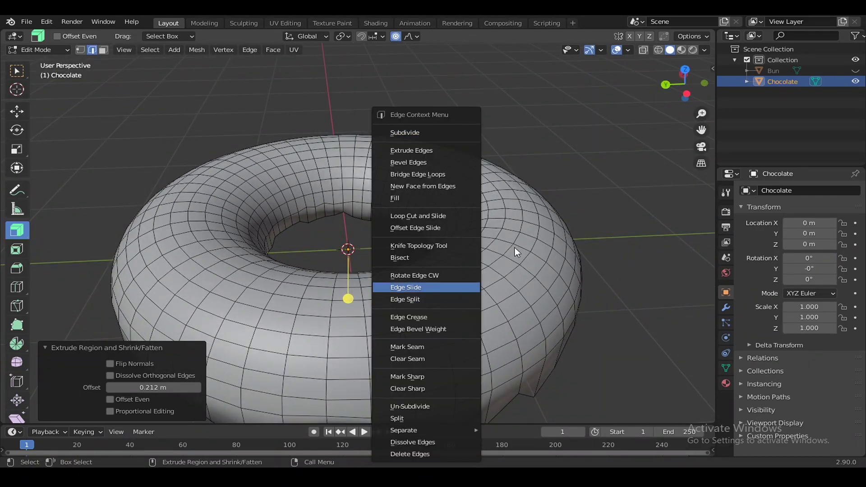
key(Tab)
Step: Select the Chocolate icing and remove the accidental Mesh Sequence Cache modifier
click(580, 142)
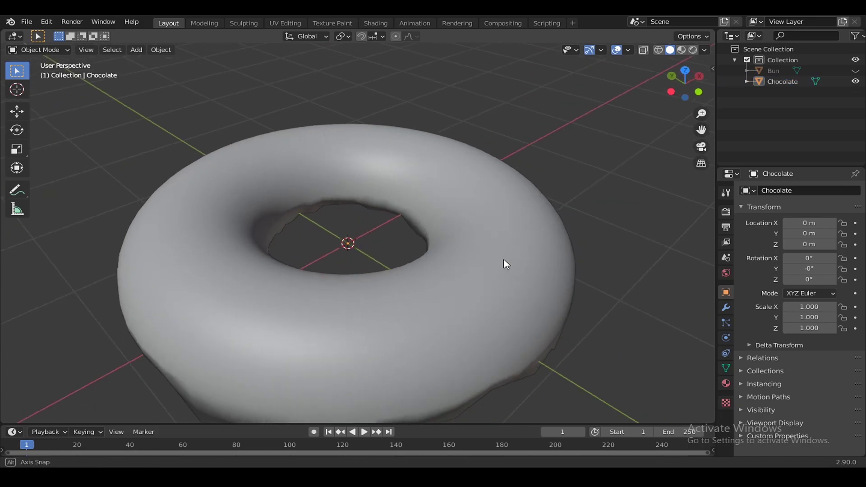
right_click(511, 263)
mouse_move(510, 263)
middle_down()
mouse_move(666, 238)
mouse_move(593, 239)
mouse_move(543, 288)
mouse_move(611, 296)
middle_up()
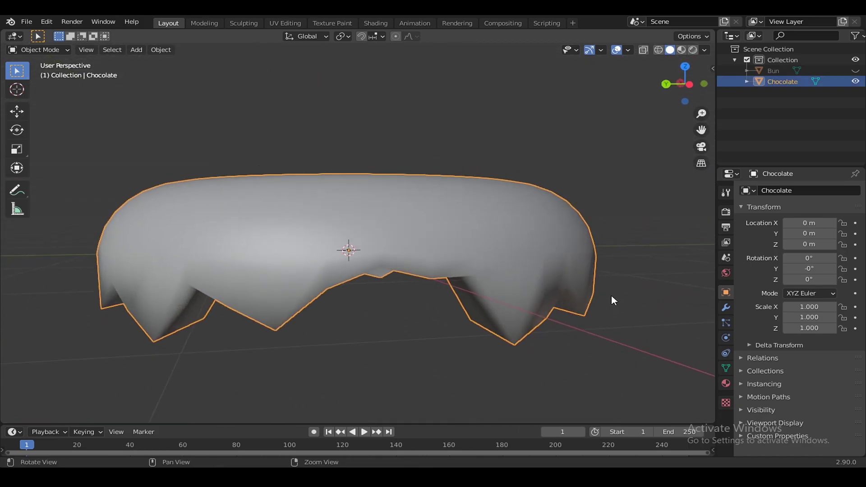
click(726, 308)
click(798, 190)
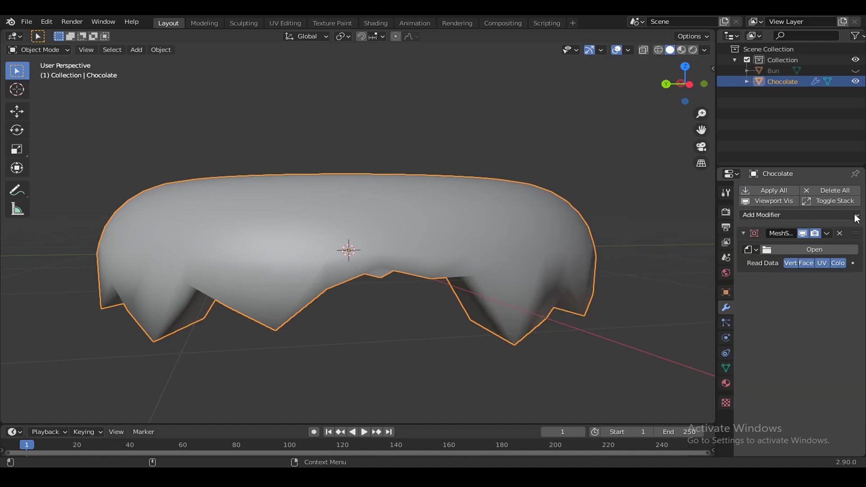
click(840, 233)
Step: Add a Subdivision Surface modifier with viewport level 3 and render level 6
click(821, 192)
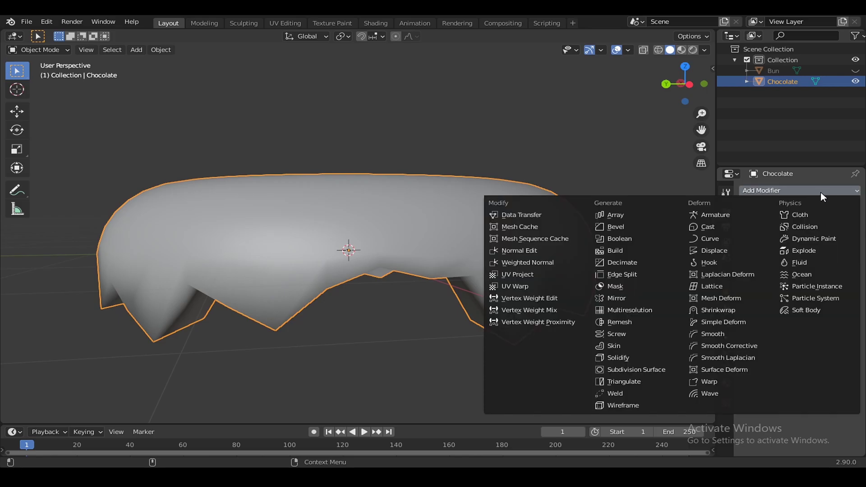
click(642, 373)
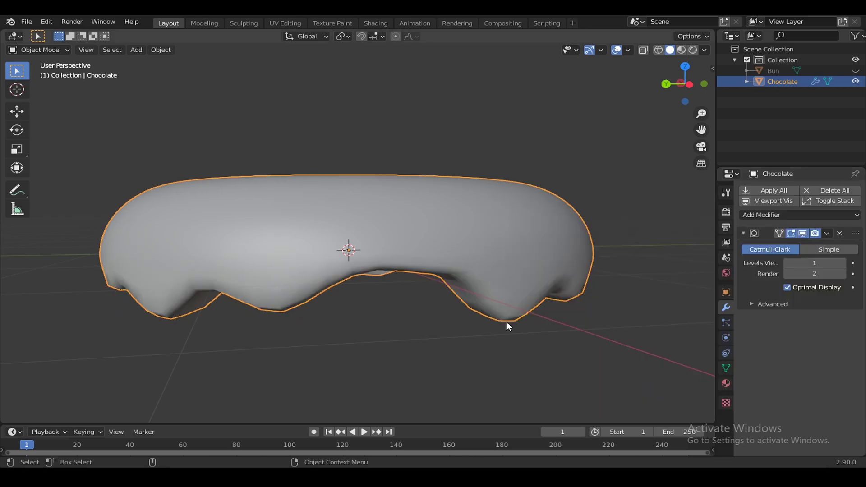
click(843, 273)
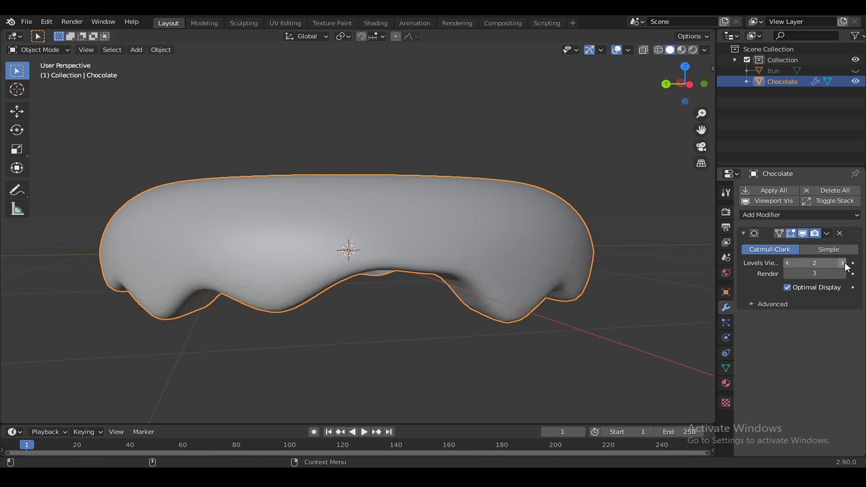
click(845, 262)
click(844, 275)
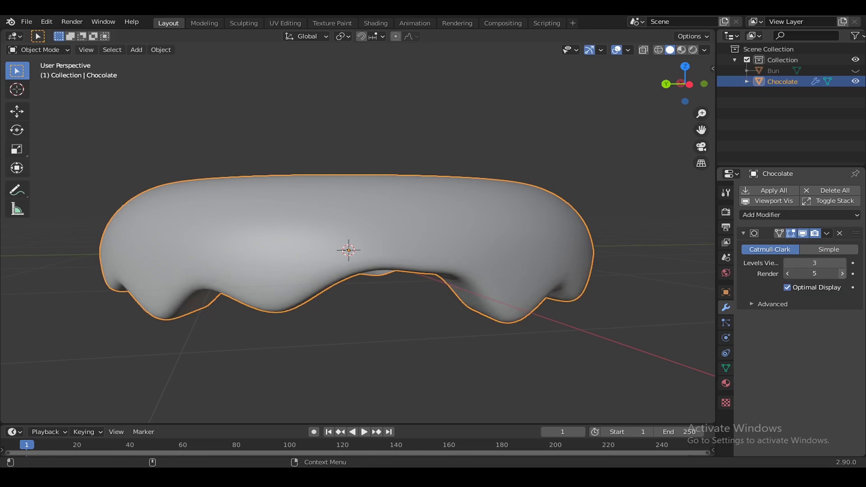
mouse_move(524, 328)
middle_down()
mouse_move(605, 301)
mouse_move(637, 346)
mouse_move(554, 339)
mouse_move(592, 350)
mouse_move(574, 373)
mouse_move(446, 404)
mouse_move(431, 377)
middle_up()
Step: Unhide the Bun, select the Chocolate icing, and raise it slightly along Z
click(856, 70)
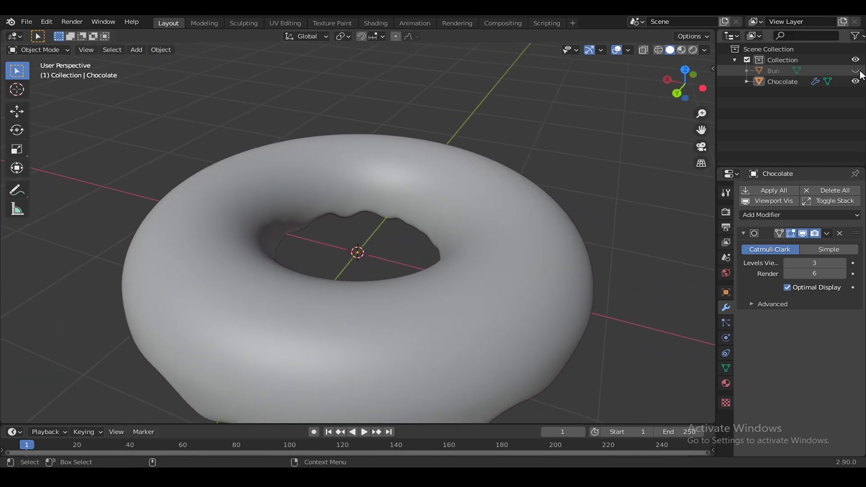
middle_drag(523, 271, 485, 258)
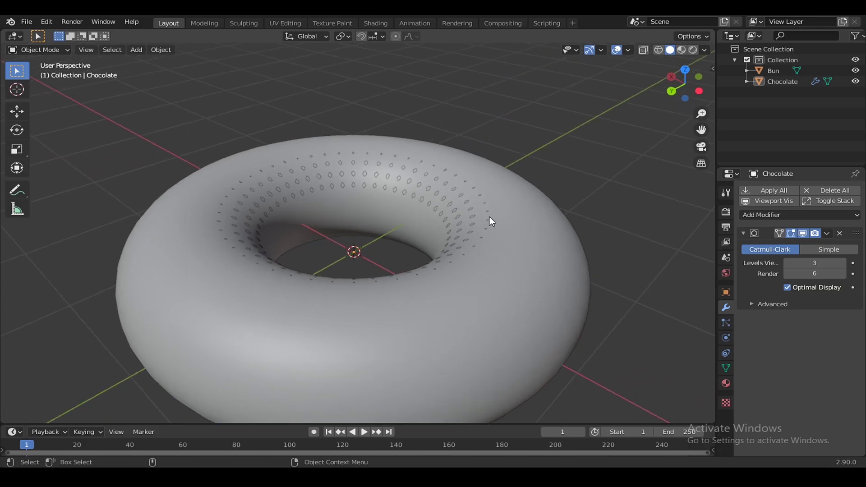
click(785, 81)
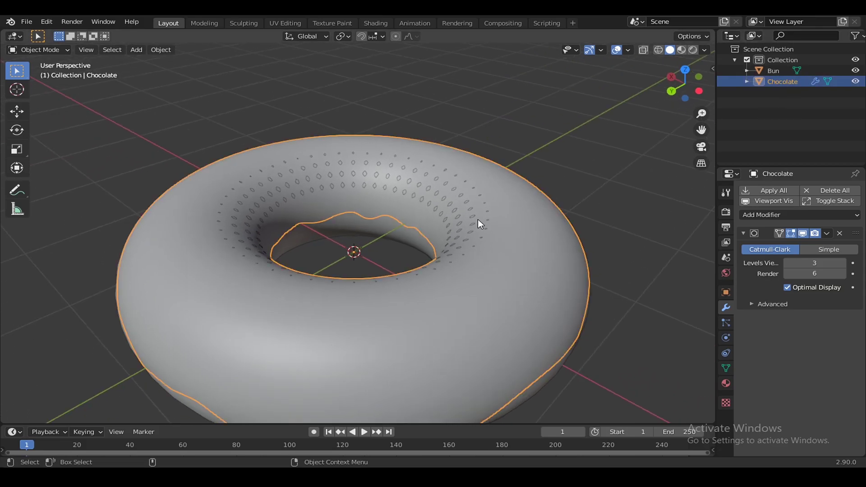
key(shift+space)
key(g)
drag(356, 215, 356, 208)
mouse_move(356, 208)
middle_down()
mouse_move(388, 203)
mouse_move(422, 246)
middle_up()
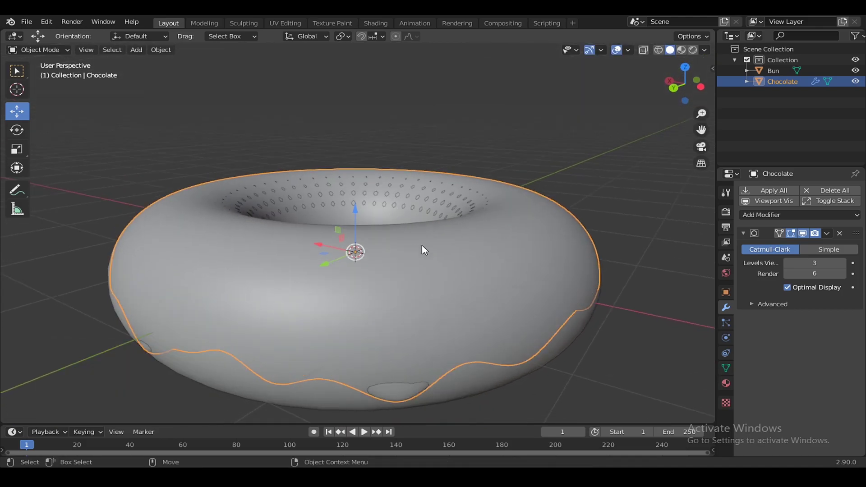
Step: Scale the Chocolate icing to 0.992
key(shift+space)
key(s)
key(s)
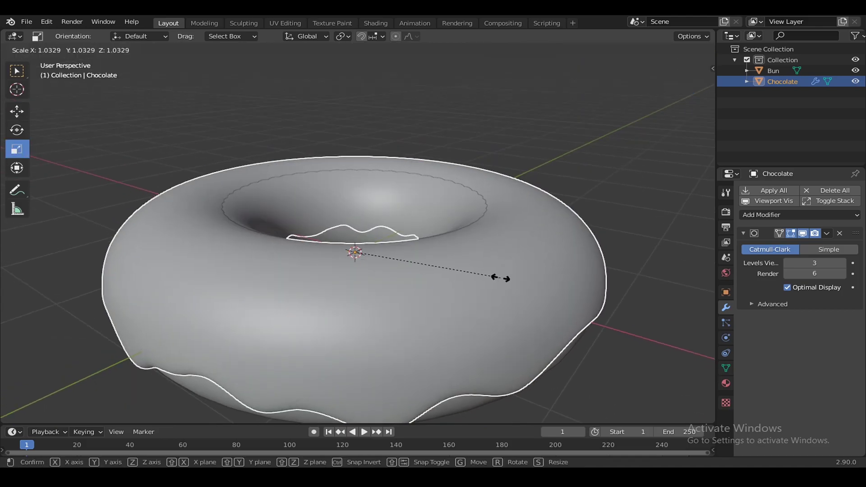
click(499, 278)
middle_drag(499, 279, 505, 225)
key(s)
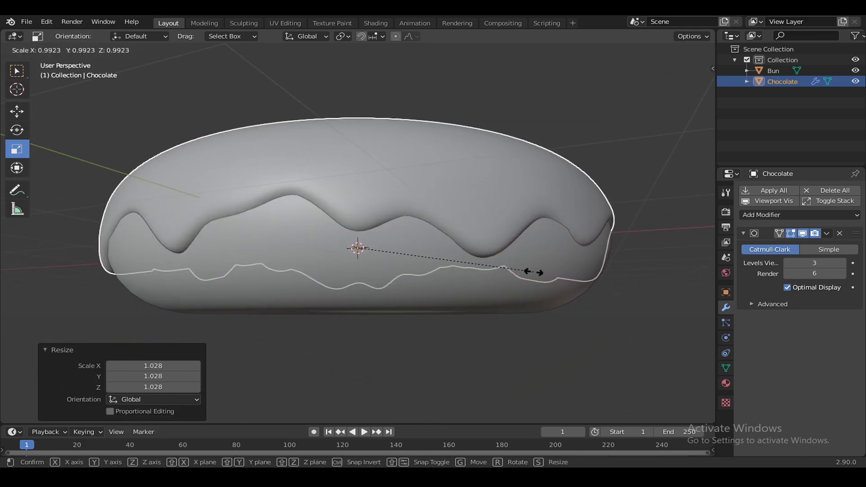
click(534, 272)
Step: Lift the icing along Z by about 0.027 m so it sits snugly on the bun
key(shift+space)
key(g)
mouse_move(534, 272)
middle_down()
mouse_move(454, 327)
mouse_move(387, 242)
middle_up()
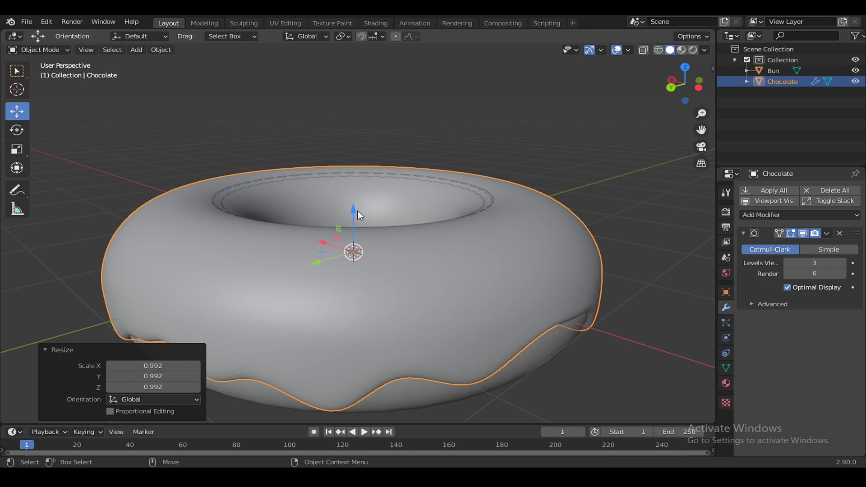
drag(358, 212, 357, 208)
mouse_move(357, 208)
middle_down()
mouse_move(340, 270)
mouse_move(319, 269)
mouse_move(336, 264)
middle_up()
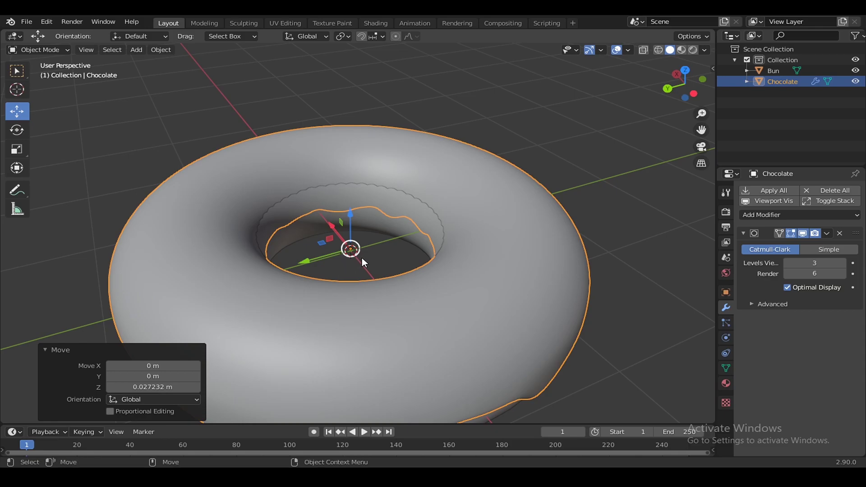
mouse_move(362, 258)
middle_down()
mouse_move(408, 256)
mouse_move(434, 183)
mouse_move(429, 297)
middle_up()
Step: Hide the Bun and, in Edit Mode, select the icing's inner hole edge loop
click(856, 71)
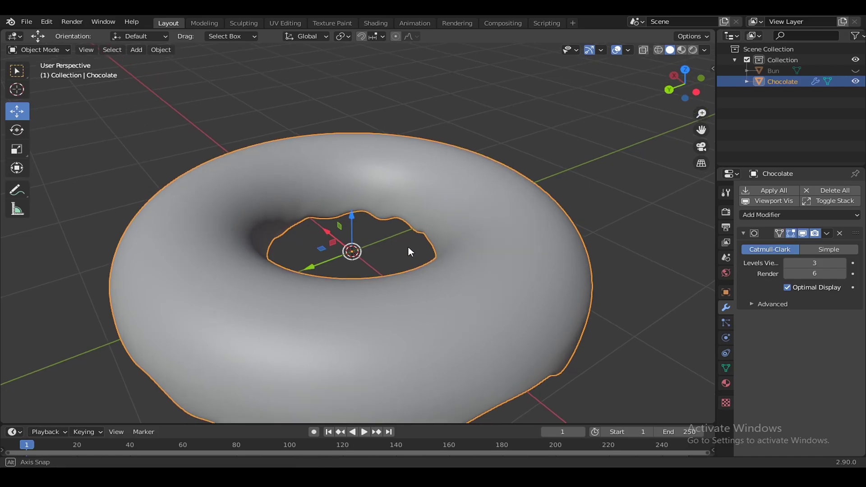
mouse_move(407, 245)
middle_down()
mouse_move(429, 215)
mouse_move(427, 176)
middle_up()
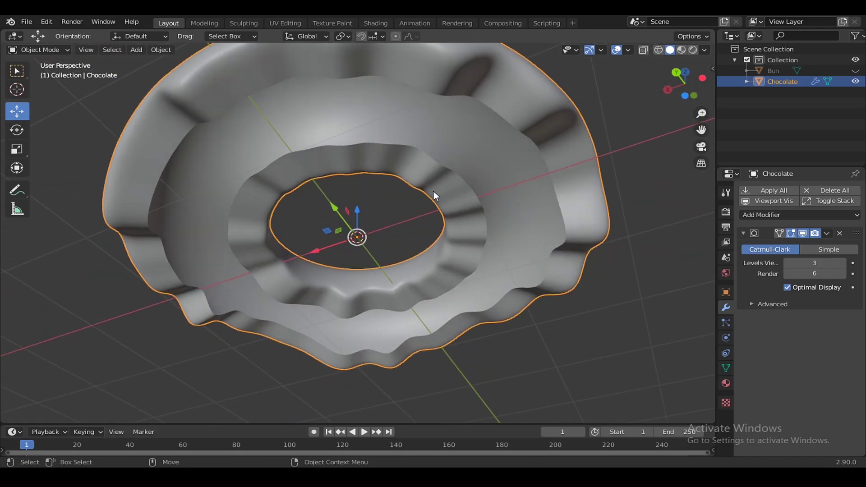
key(Tab)
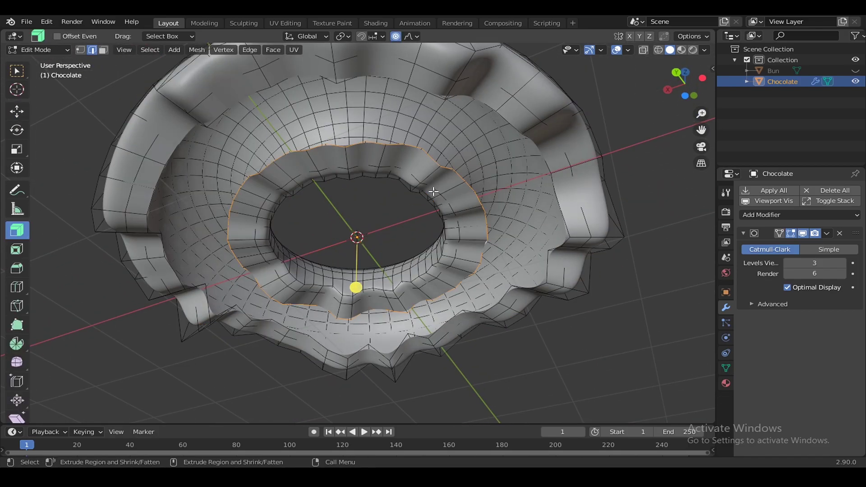
mouse_move(434, 192)
middle_down()
mouse_move(453, 202)
mouse_move(406, 193)
mouse_move(454, 209)
mouse_move(409, 239)
middle_up()
click(800, 234)
alt+click(441, 201)
Step: Shrink the hole loop to 0.823 with Smooth proportional editing, tuning the influence size
key(shift+space)
key(s)
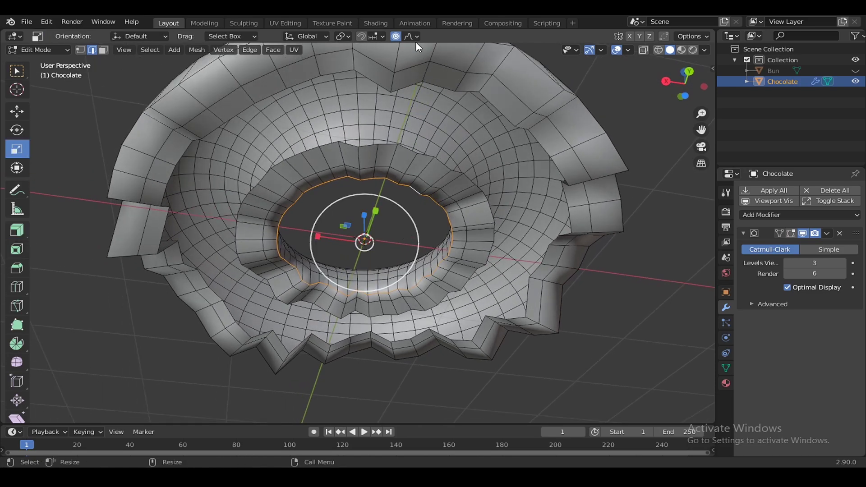
click(412, 36)
click(412, 86)
key(s)
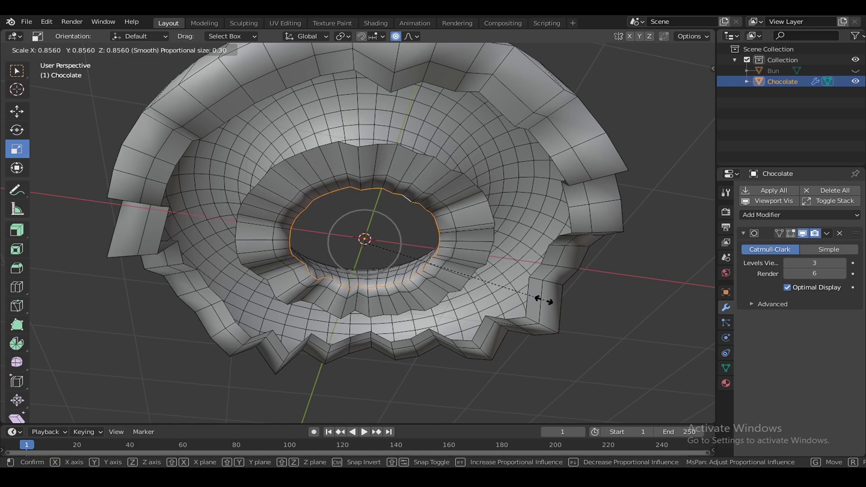
click(537, 298)
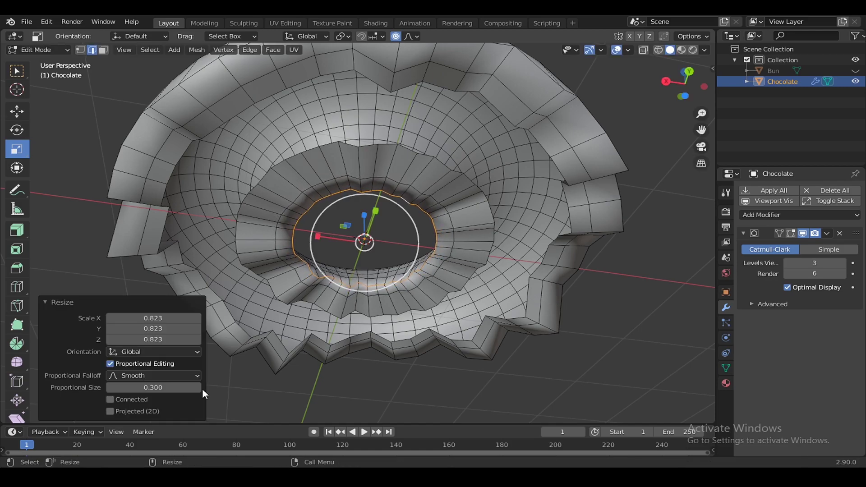
mouse_move(198, 387)
mouse_down()
mouse_move(234, 387)
mouse_move(212, 388)
mouse_up()
middle_drag(451, 271, 451, 203)
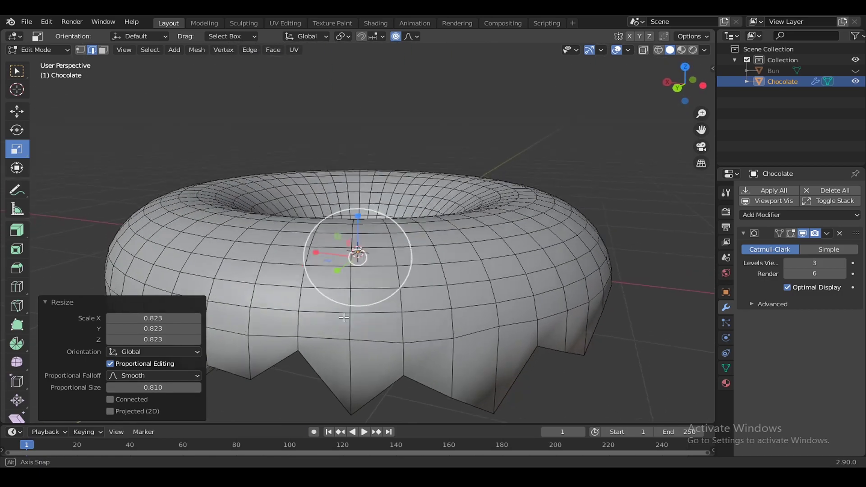
mouse_move(399, 217)
middle_down()
mouse_move(399, 287)
mouse_move(193, 250)
mouse_move(180, 316)
middle_up()
mouse_move(154, 388)
mouse_down()
mouse_move(139, 388)
mouse_move(181, 387)
mouse_move(135, 387)
mouse_up()
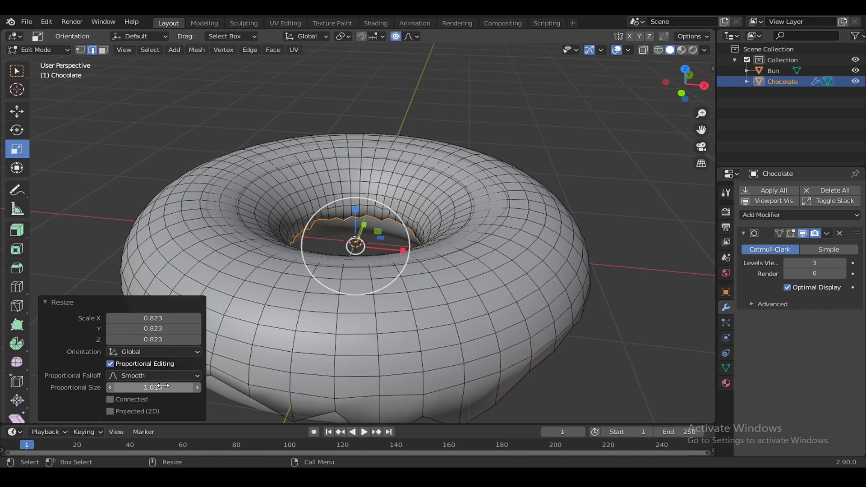
Step: Refine the hole ring's X, Y and Z scale (X 0.803, Y 0.873), then leave Edit Mode
drag(172, 339, 180, 339)
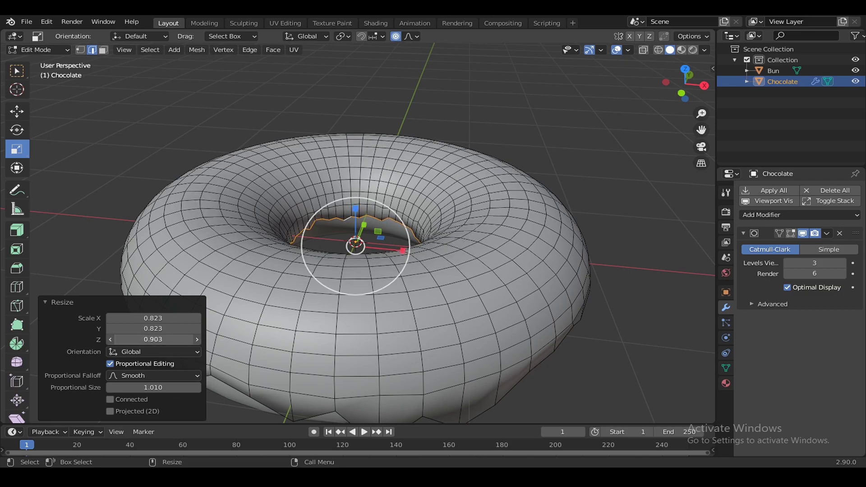
mouse_move(162, 329)
mouse_down()
mouse_move(189, 329)
mouse_move(168, 318)
mouse_up()
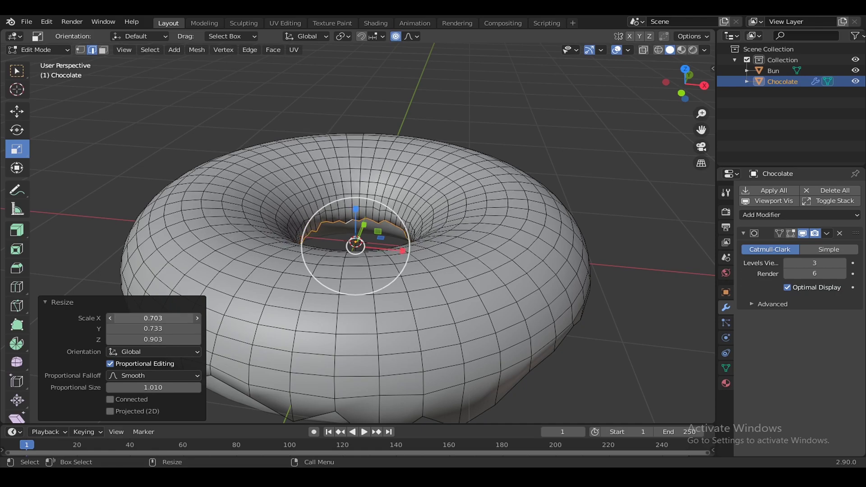
mouse_move(168, 314)
middle_down()
mouse_move(425, 219)
mouse_move(392, 278)
middle_up()
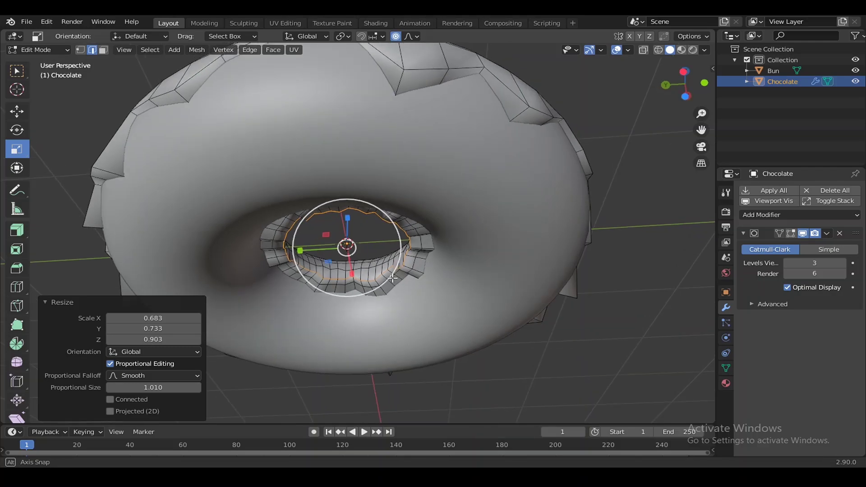
drag(198, 318, 217, 318)
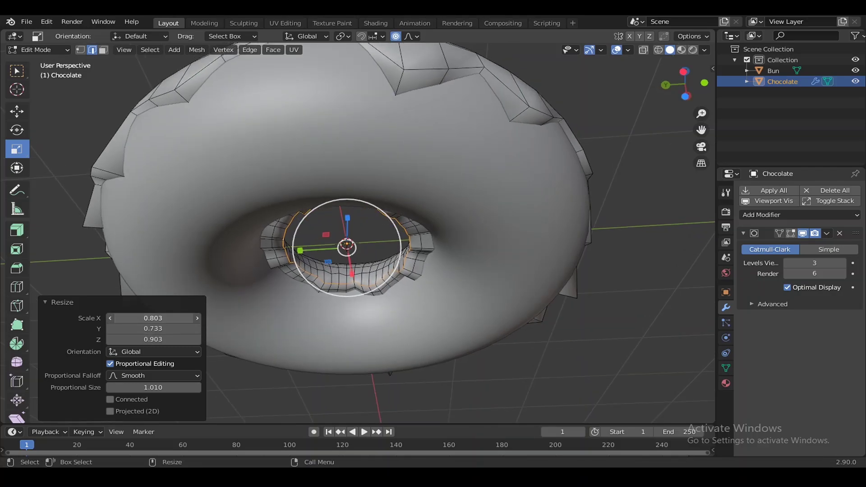
middle_drag(343, 262, 366, 238)
drag(189, 328, 212, 329)
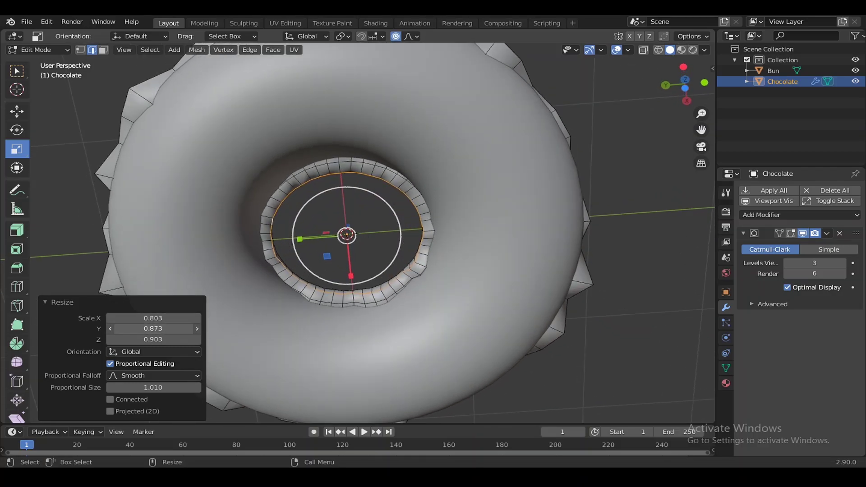
drag(153, 318, 167, 318)
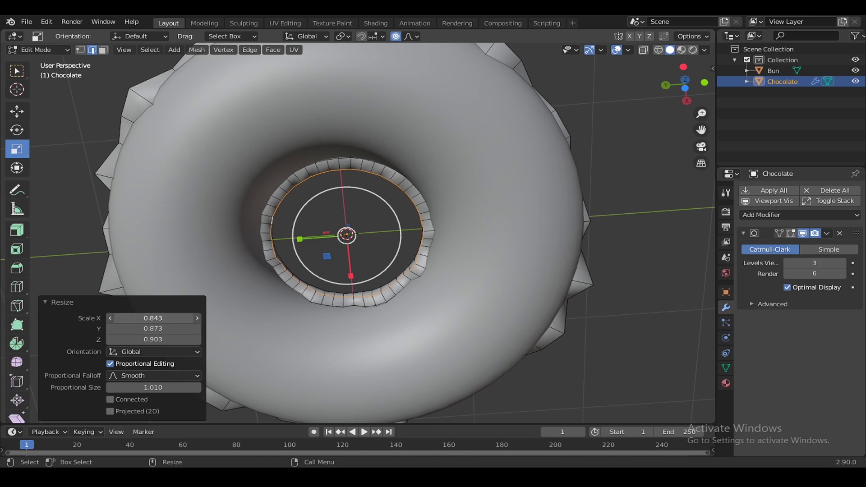
mouse_move(343, 271)
middle_down()
mouse_move(347, 301)
mouse_move(400, 294)
middle_up()
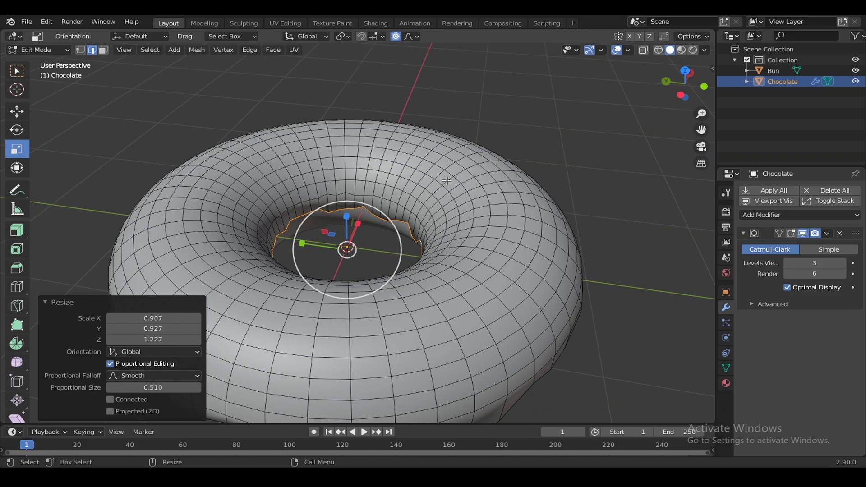
key(3)
mouse_move(534, 237)
middle_down()
mouse_move(479, 242)
mouse_move(496, 164)
mouse_move(519, 244)
mouse_move(481, 275)
mouse_move(598, 292)
mouse_move(547, 245)
mouse_move(439, 182)
mouse_move(194, 197)
mouse_move(292, 251)
mouse_move(407, 248)
mouse_move(404, 273)
mouse_move(407, 264)
middle_up()
key(Tab)
Step: Clear the selection and save the scene as Bun.blend
click(535, 149)
key(ctrl+s)
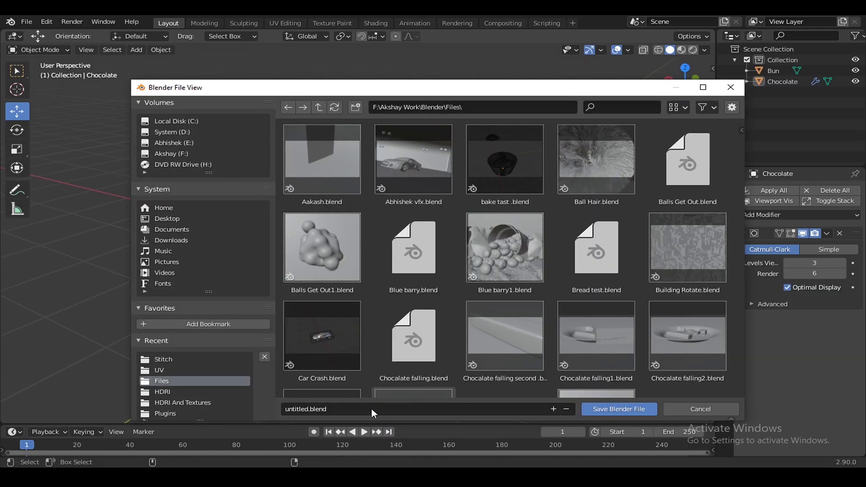
click(373, 408)
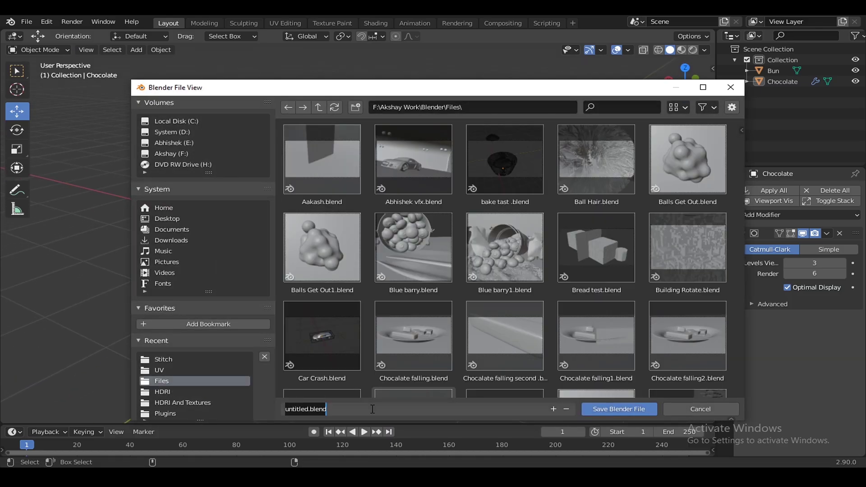
text(Bun)
key(Return)
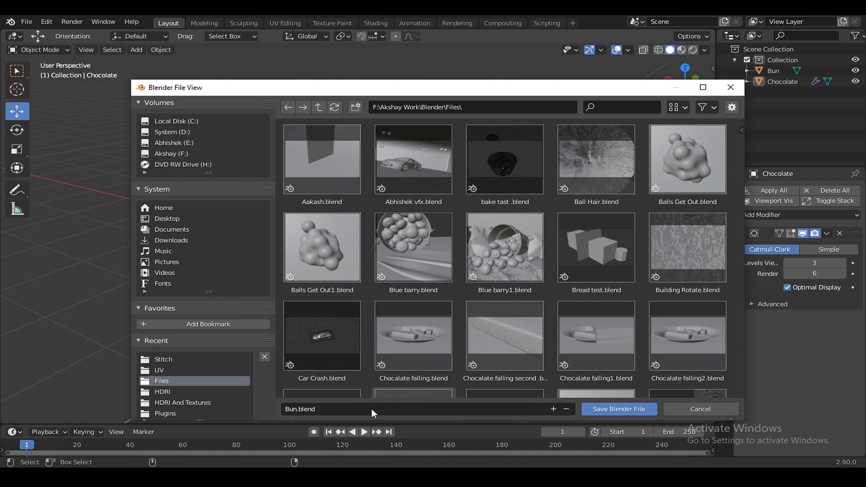
key(Return)
Step: Deselect the Chocolate icing and open the Add > Mesh list in the viewport
middle_drag(527, 328, 497, 344)
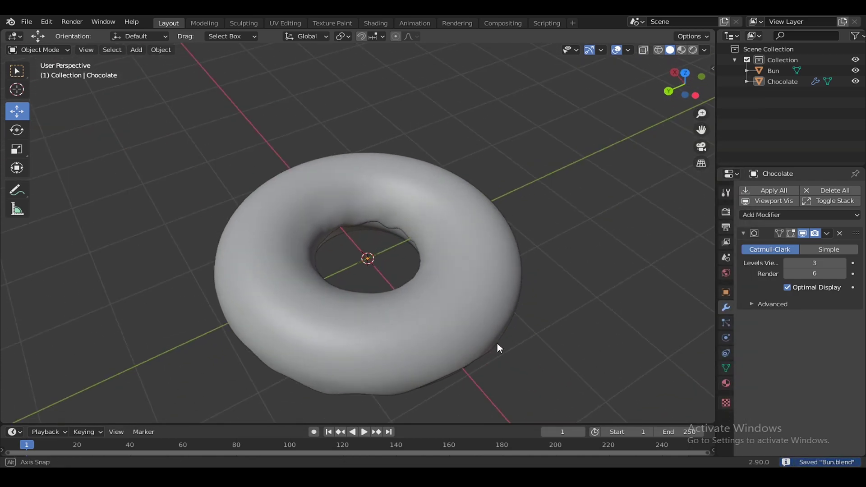
middle_drag(565, 336, 428, 299)
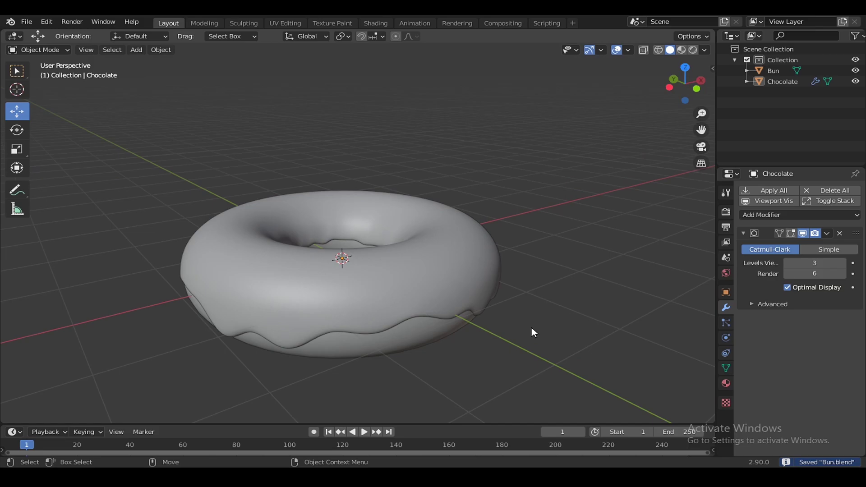
click(445, 280)
middle_drag(445, 280, 489, 302)
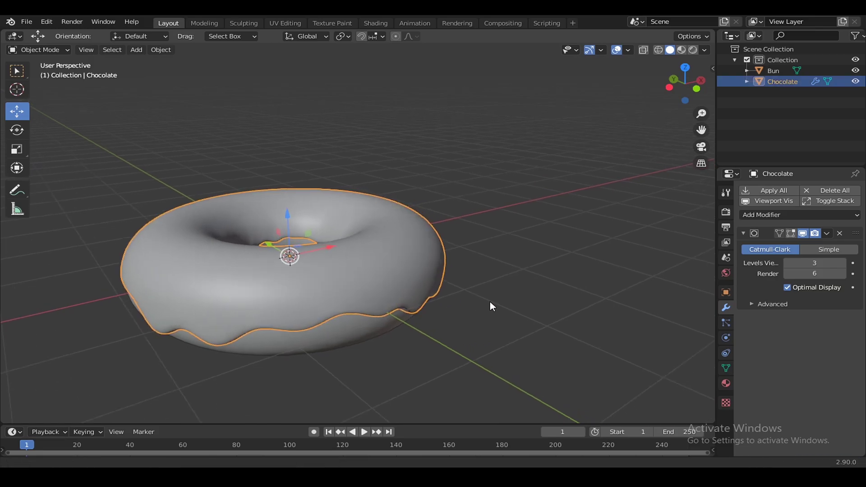
click(492, 247)
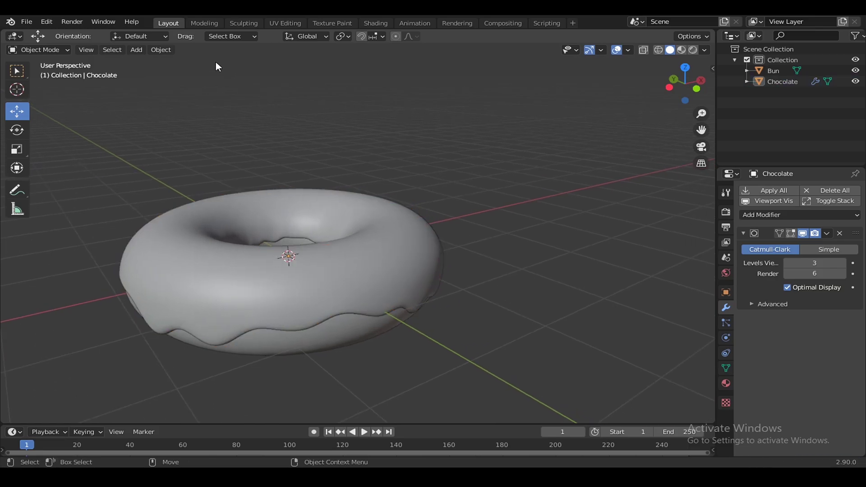
click(137, 49)
mouse_move(174, 62)
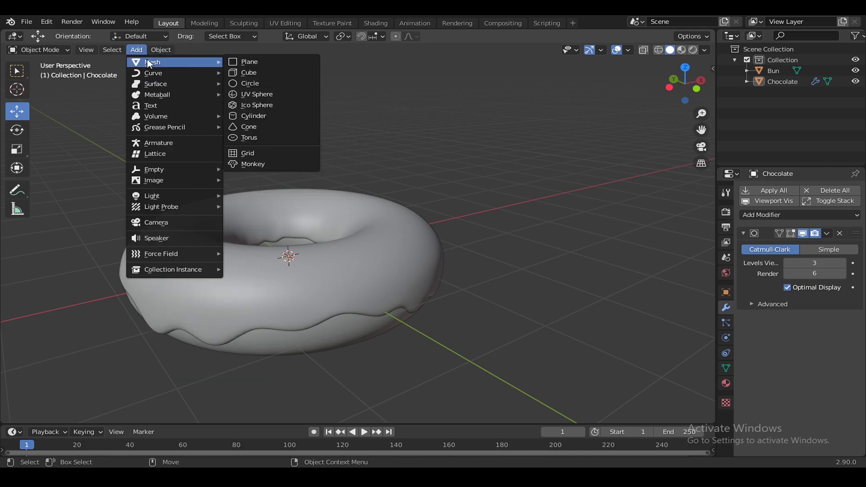
Step: Add a 20-vertex cylinder and move it beside the donut along Y
click(270, 119)
text(20)
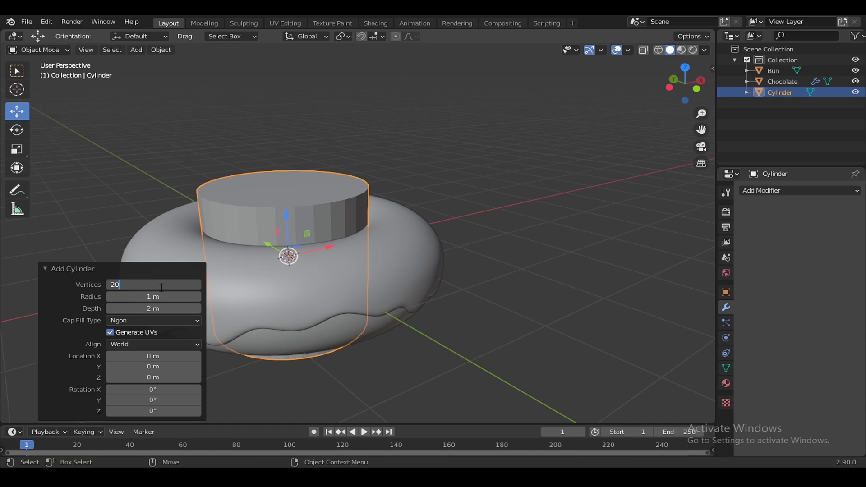
key(Return)
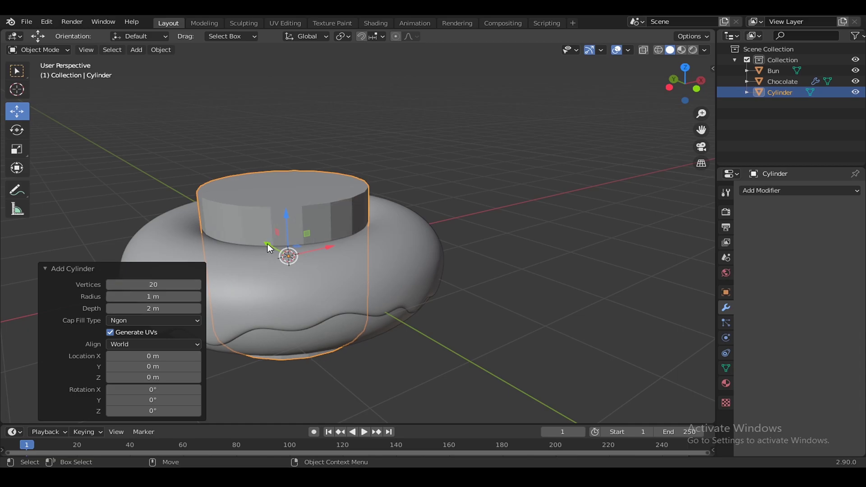
drag(268, 248, 508, 271)
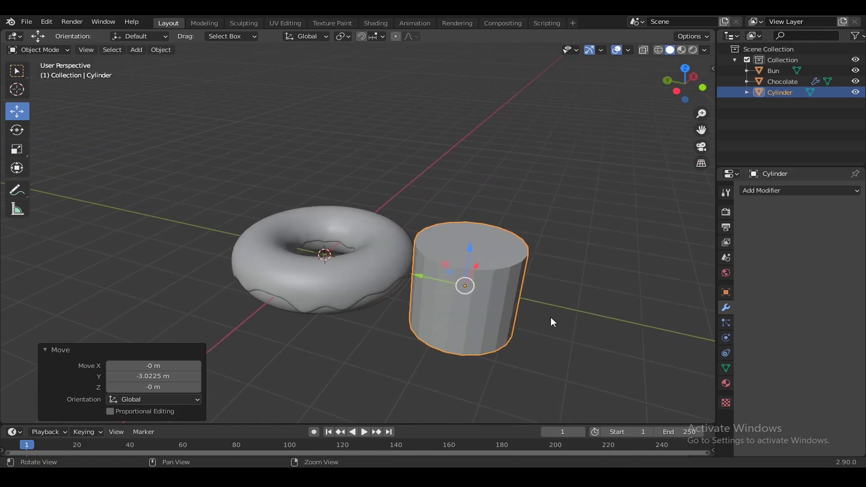
middle_drag(550, 318, 530, 311)
Step: Scale the cylinder down into a thin rod and shorten its height
key(shift+space)
key(r)
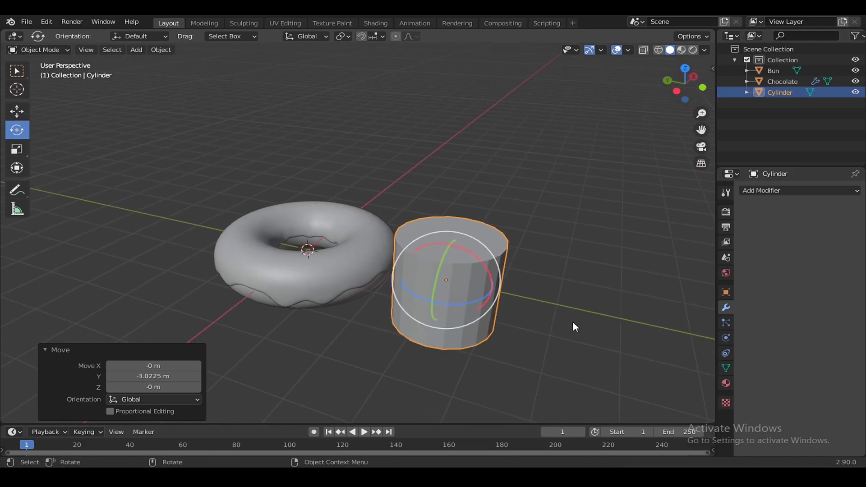
key(shift+space)
key(s)
mouse_move(571, 344)
middle_down()
mouse_move(523, 349)
mouse_move(345, 309)
middle_up()
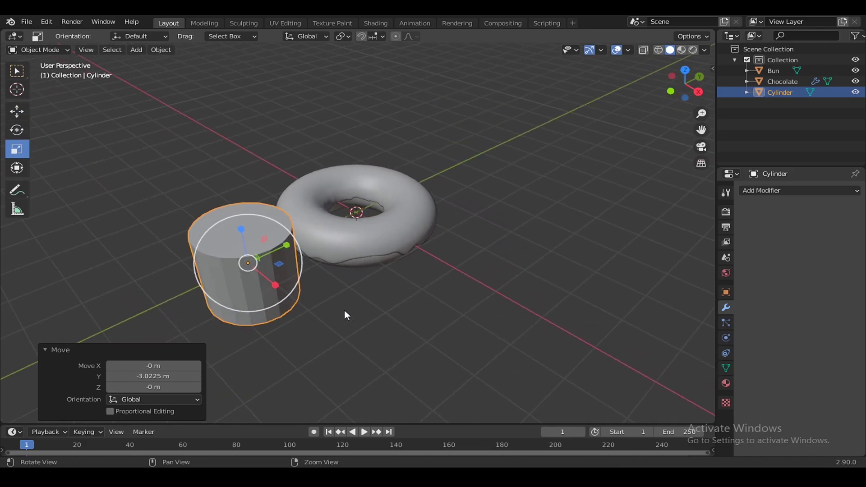
drag(285, 269, 250, 261)
mouse_move(251, 261)
middle_down()
mouse_move(334, 273)
mouse_move(507, 257)
mouse_move(530, 286)
mouse_move(510, 299)
mouse_move(485, 297)
mouse_move(465, 237)
middle_up()
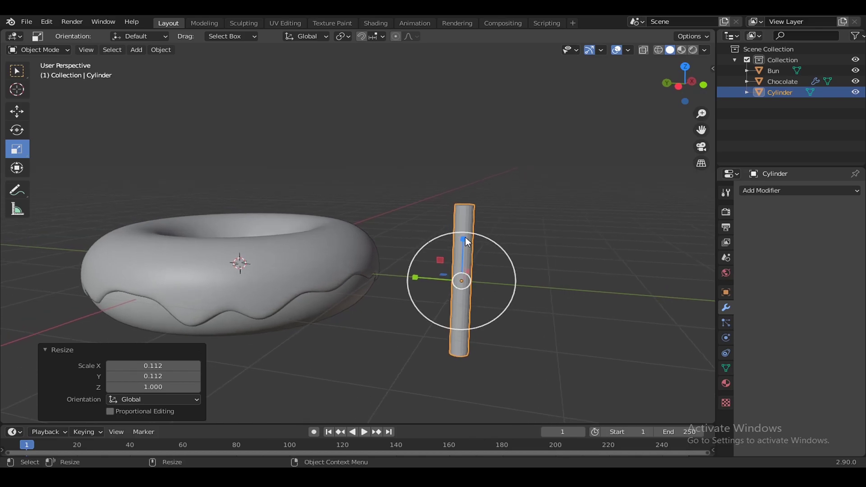
drag(464, 237, 464, 269)
mouse_move(464, 269)
middle_down()
mouse_move(468, 332)
mouse_move(436, 301)
middle_up()
drag(436, 296, 446, 305)
middle_drag(446, 305, 507, 305)
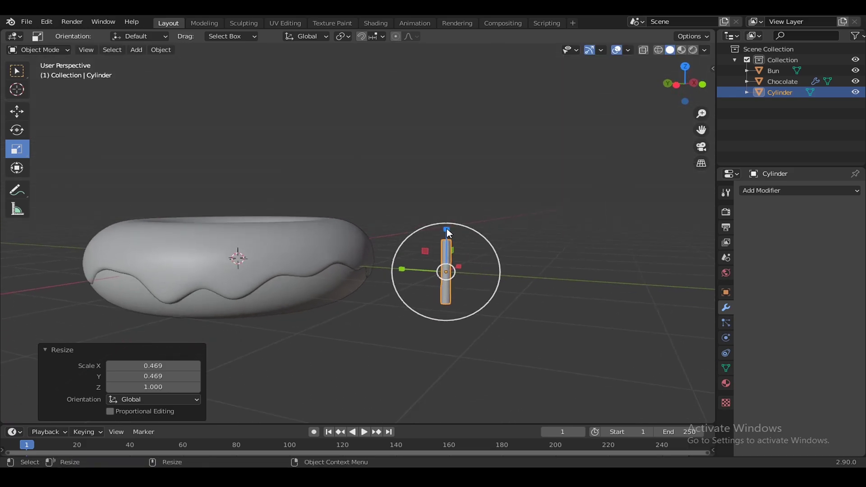
drag(447, 228, 448, 238)
Step: Save the file and reselect the cylinder
key(ctrl+s)
middle_drag(524, 267, 543, 280)
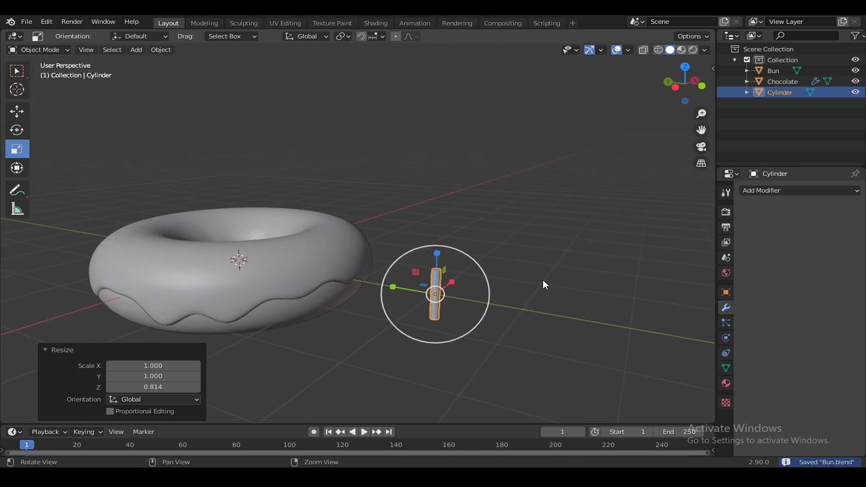
click(543, 280)
scroll(541, 325, up, 5)
scroll(524, 313, down, 2)
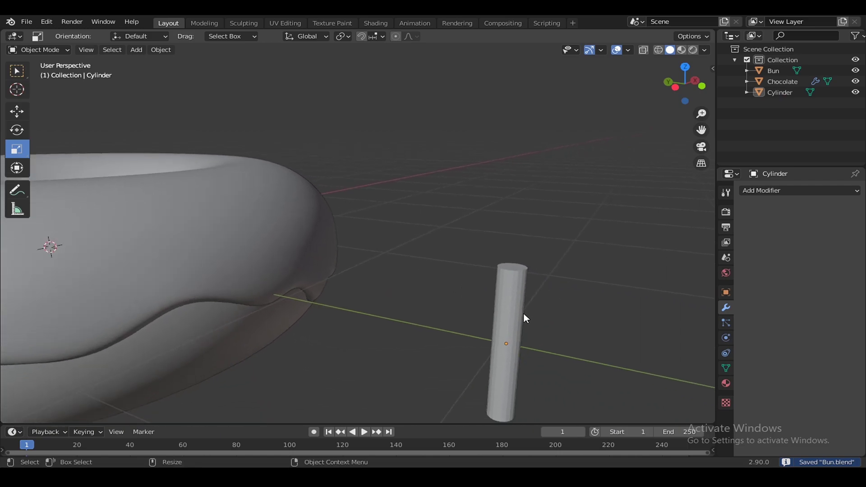
click(521, 311)
Step: In Edit Mode, select the edge loops of both cylinder end caps
shift+middle_drag(519, 308, 467, 256)
key(Tab)
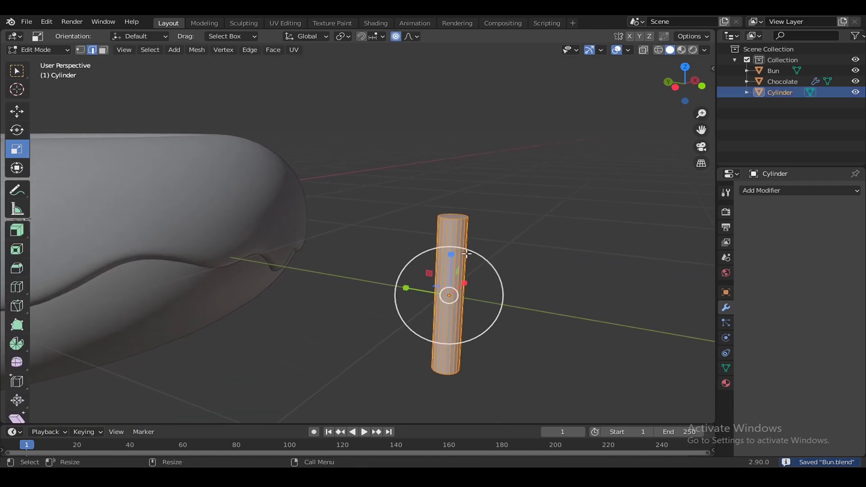
key(alt+a)
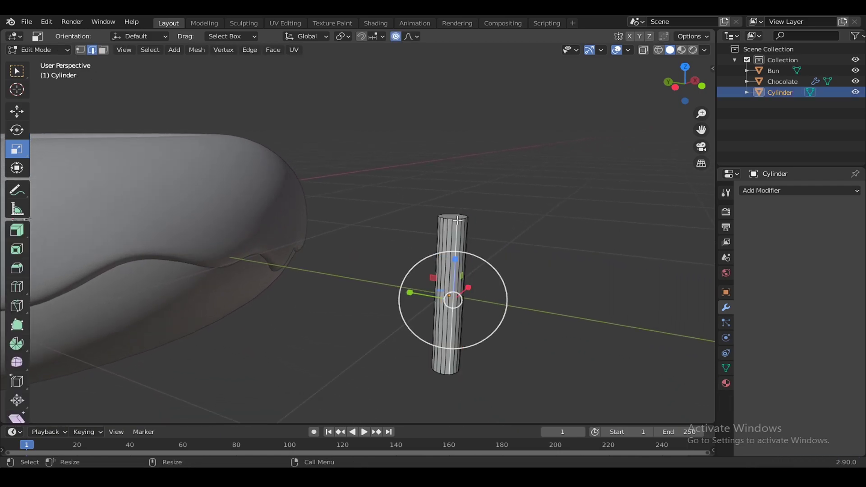
click(454, 217)
shift+click(447, 371)
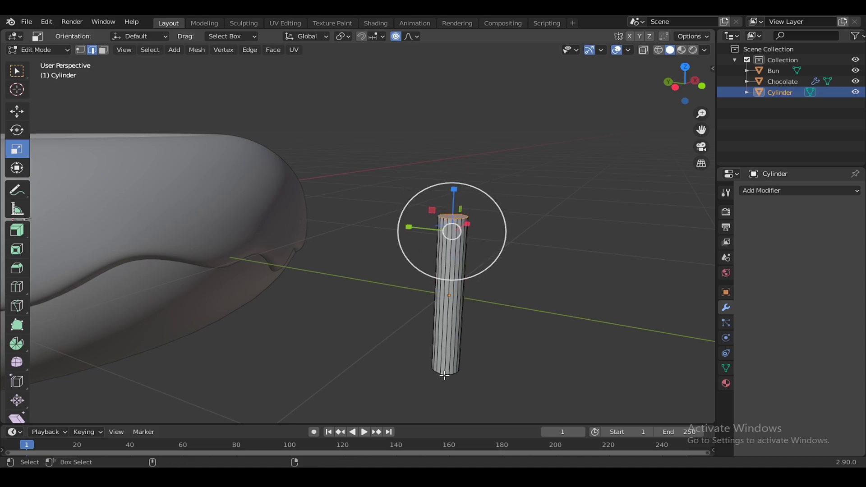
shift+middle_drag(500, 354, 498, 324)
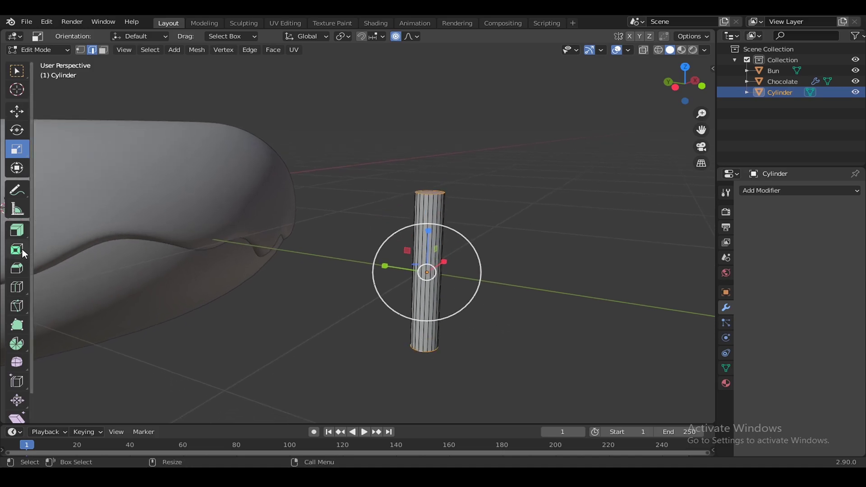
Step: Bevel the cap edges with 2 segments and a small width
click(17, 268)
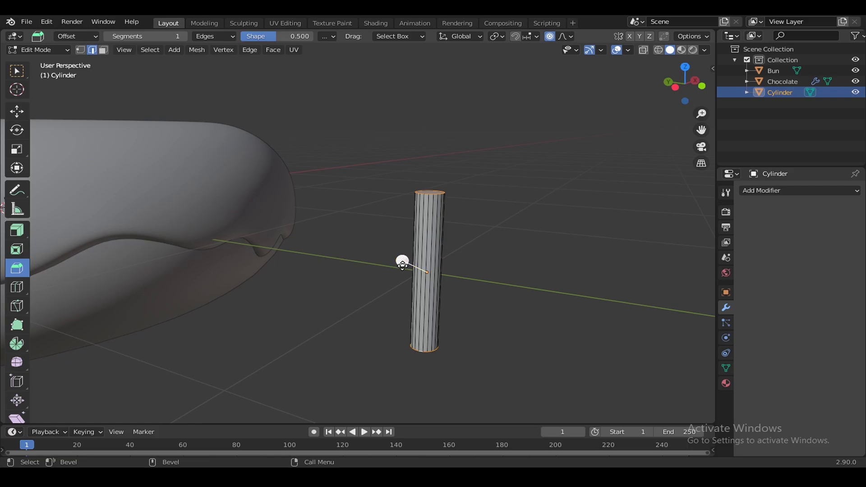
drag(402, 263, 396, 261)
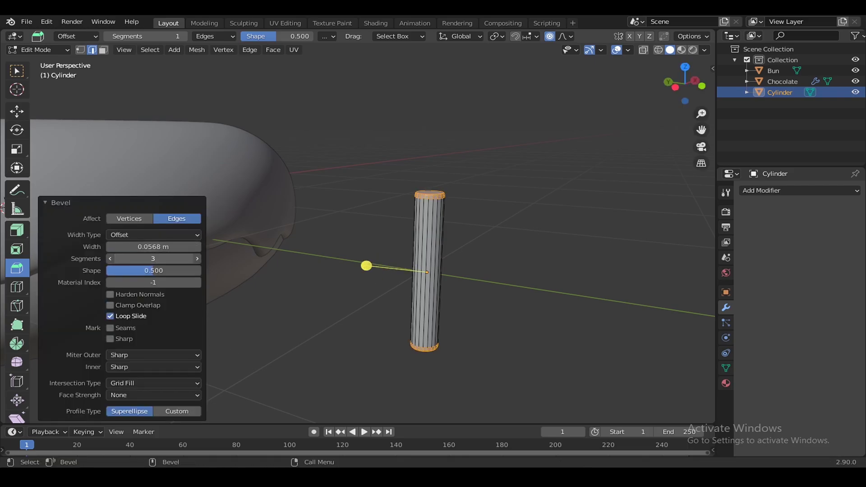
mouse_move(244, 265)
middle_down()
mouse_move(474, 245)
mouse_move(364, 248)
mouse_move(440, 248)
middle_up()
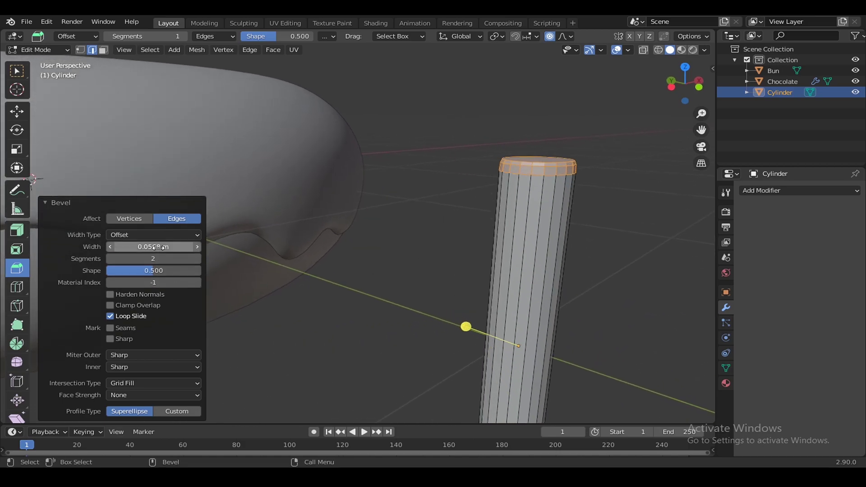
drag(466, 326, 491, 341)
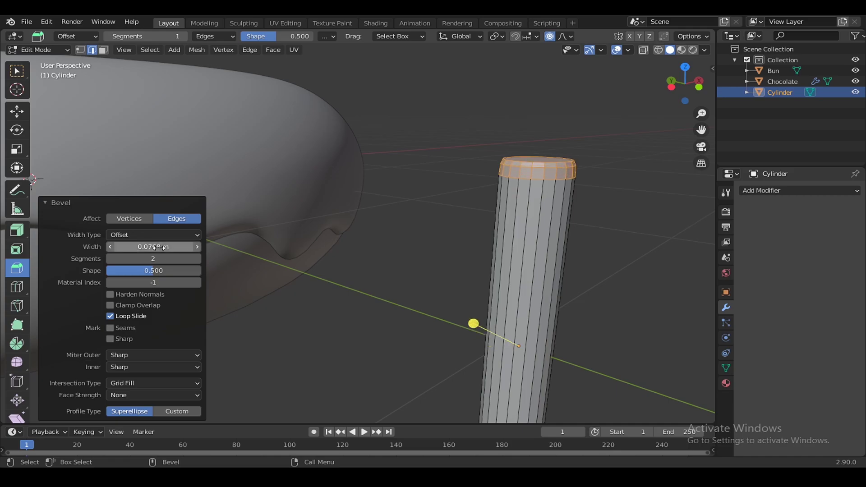
Step: Return to Object Mode and save Bun.blend
key(3)
key(Tab)
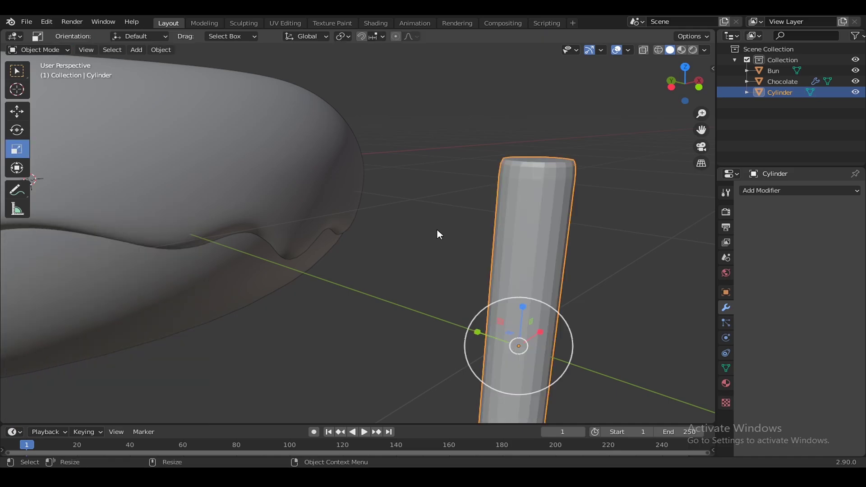
click(477, 242)
scroll(494, 219, down, 5)
scroll(494, 218, down, 5)
click(726, 368)
key(ctrl+s)
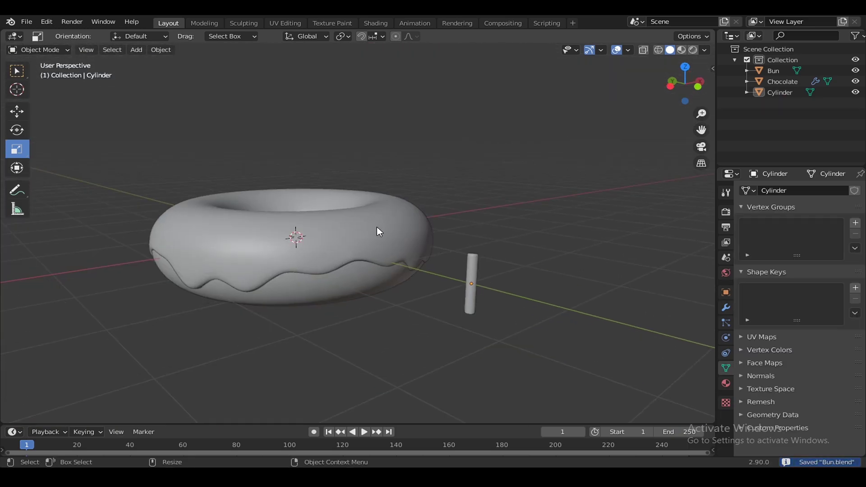
Step: Add a Hair particle system to the Chocolate icing and expand its Render settings
click(377, 227)
click(723, 319)
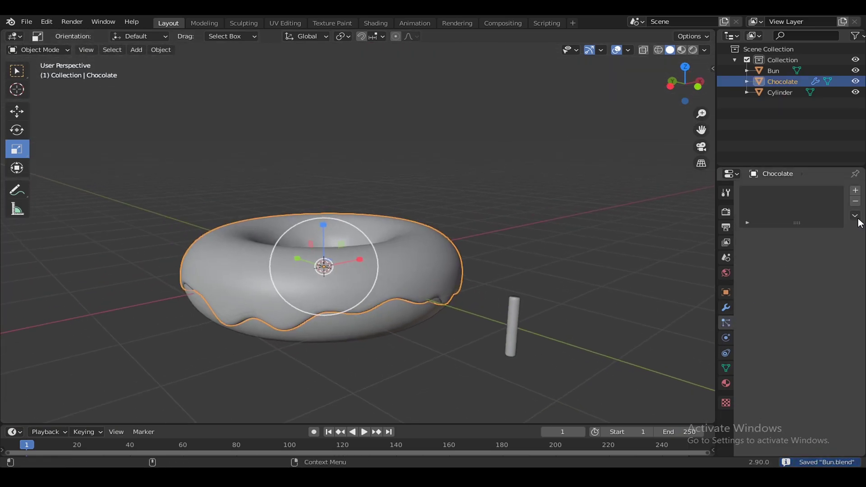
click(856, 191)
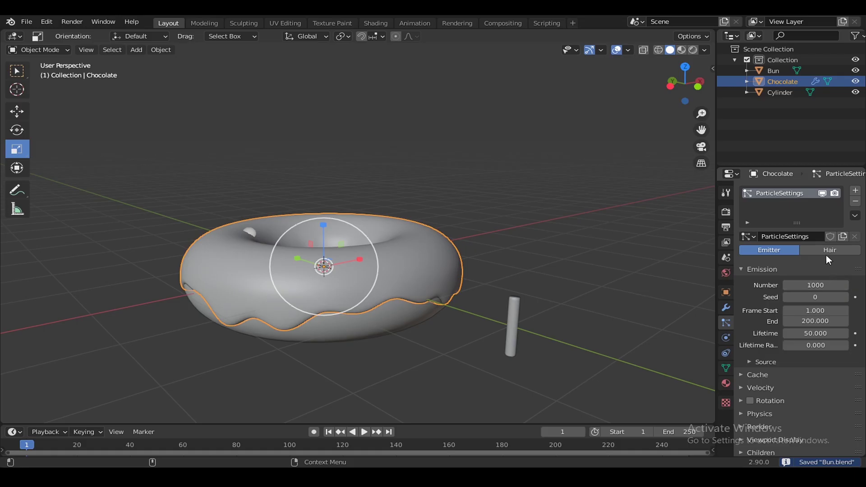
click(827, 254)
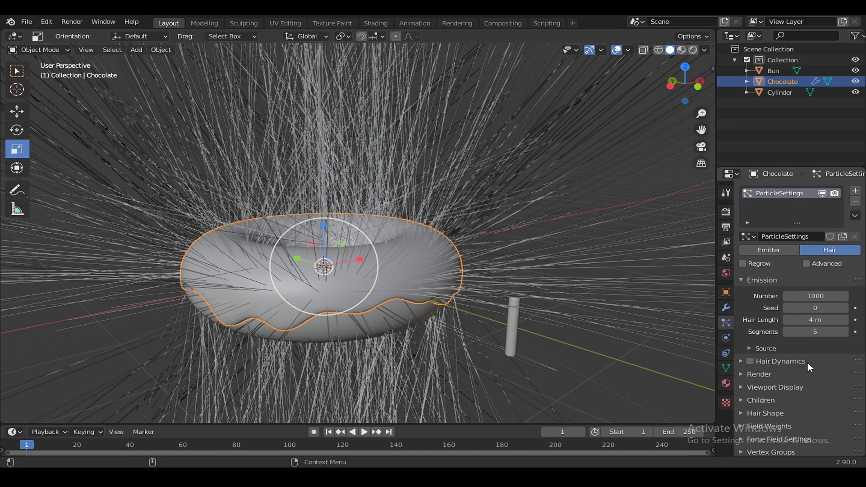
mouse_move(397, 289)
middle_down()
mouse_move(487, 212)
mouse_move(504, 229)
mouse_move(496, 263)
mouse_move(437, 286)
mouse_move(513, 305)
mouse_move(469, 314)
mouse_move(612, 320)
middle_up()
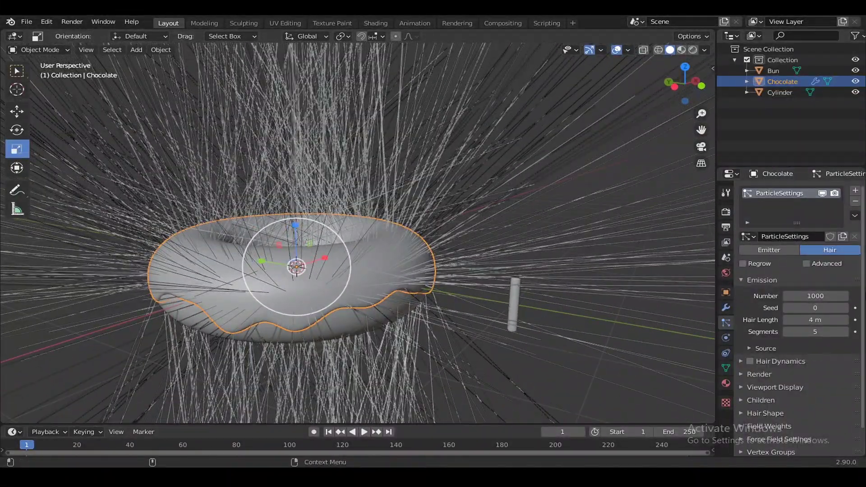
scroll(863, 326, down, 1)
scroll(863, 326, down, 2)
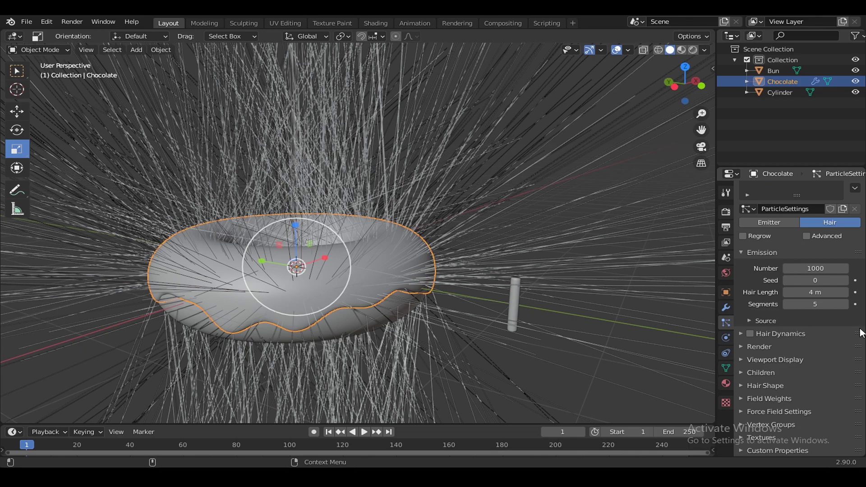
click(790, 351)
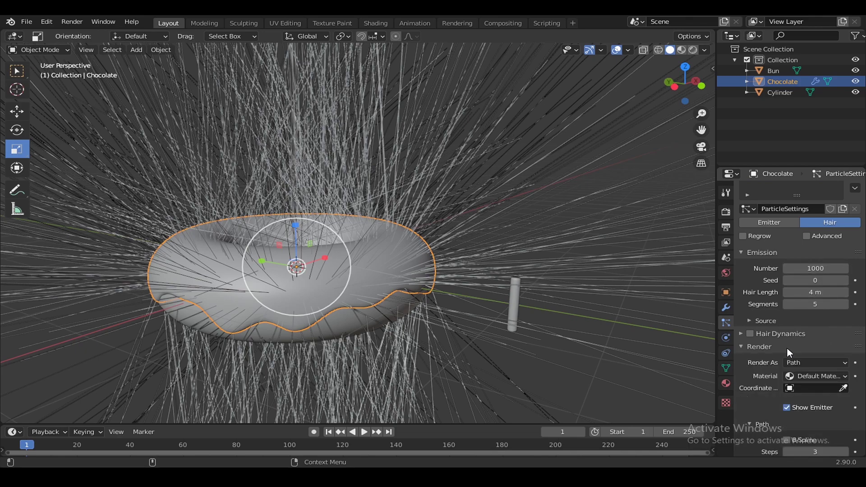
scroll(846, 346, down, 2)
Step: Render the hair particles as Object, using the Cylinder as the instance object
scroll(847, 345, down, 3)
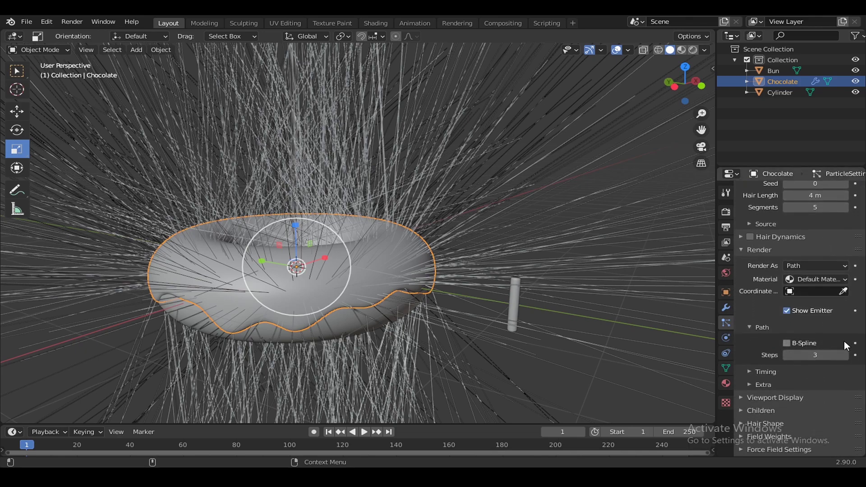
click(828, 265)
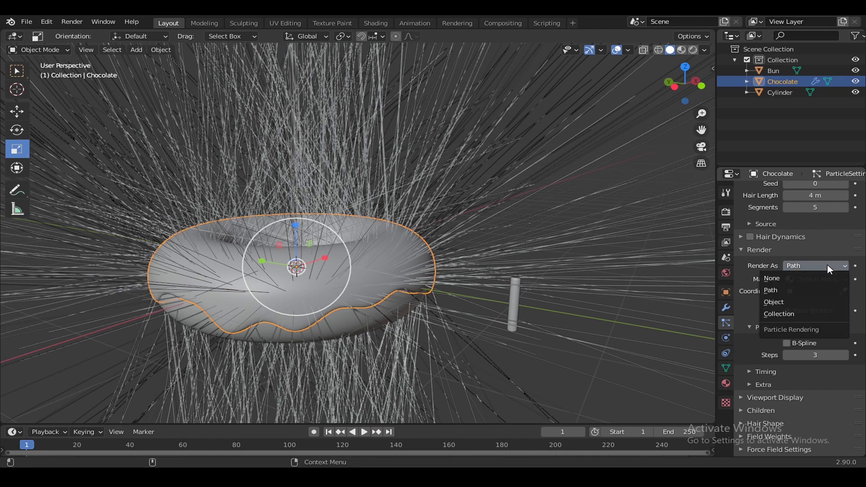
click(812, 299)
click(842, 345)
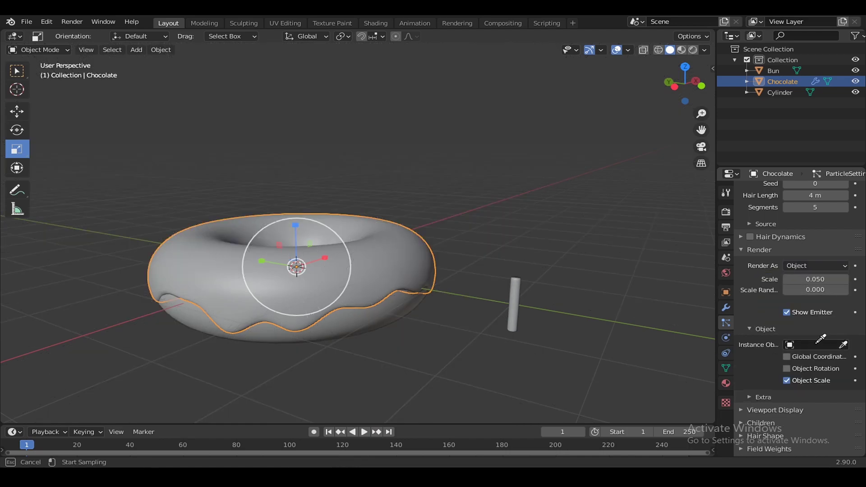
click(524, 283)
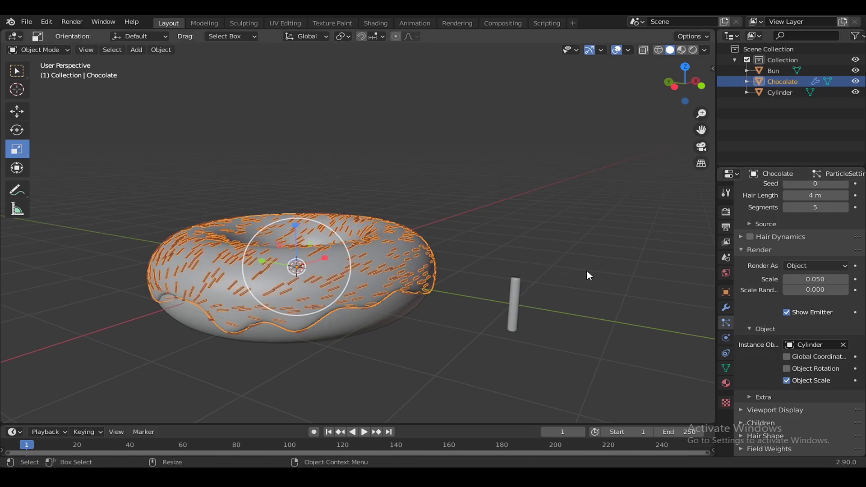
middle_drag(587, 272, 446, 311)
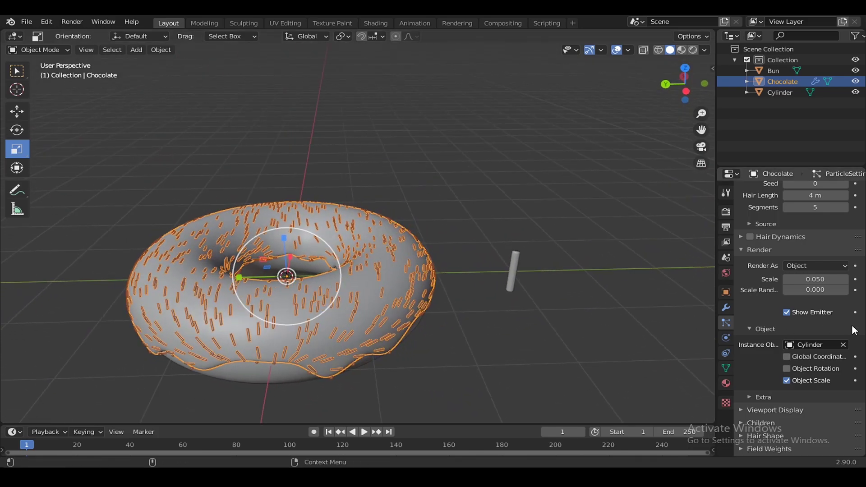
click(797, 251)
Step: Enable advanced particle options and sprinkle rotation, adding some initial rotation randomness and phase
click(833, 238)
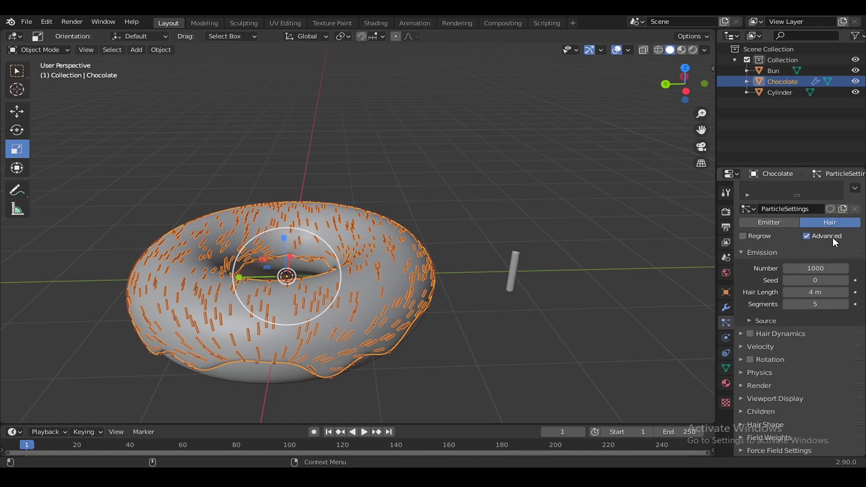
click(752, 361)
click(778, 362)
scroll(802, 343, down, 4)
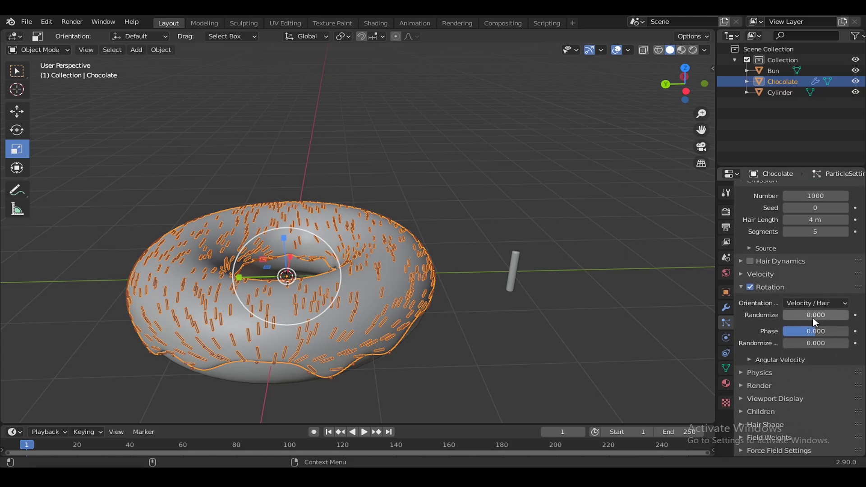
drag(805, 316, 821, 315)
drag(803, 343, 825, 344)
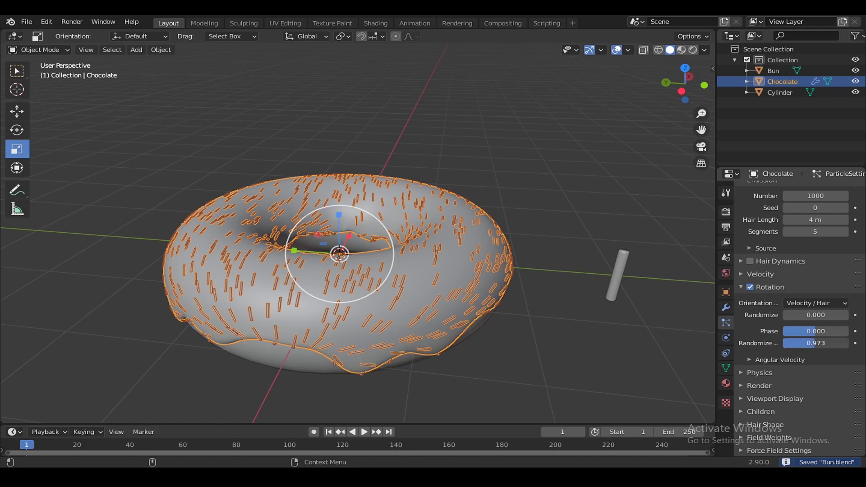
Step: Tune the sprinkle rotation to phase -0.306 and randomize 1.459, then save Bun.blend
scroll(803, 293, down, 2)
drag(816, 292, 798, 292)
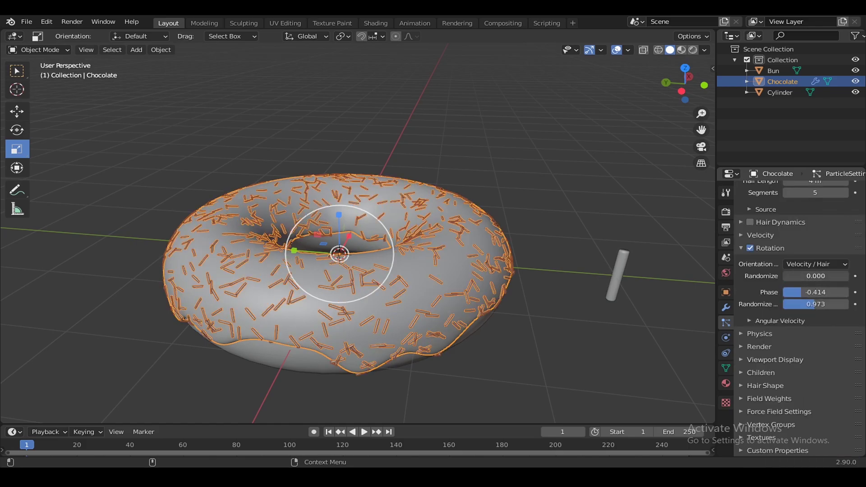
mouse_move(794, 291)
mouse_down()
mouse_move(848, 304)
mouse_move(785, 304)
mouse_move(849, 304)
mouse_move(788, 292)
mouse_up()
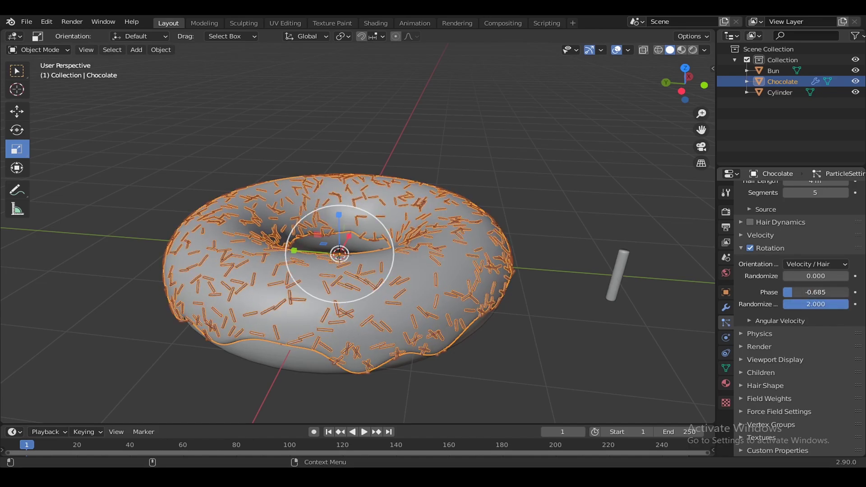
drag(788, 292, 786, 292)
mouse_move(559, 307)
middle_down()
mouse_move(529, 299)
mouse_move(556, 316)
middle_up()
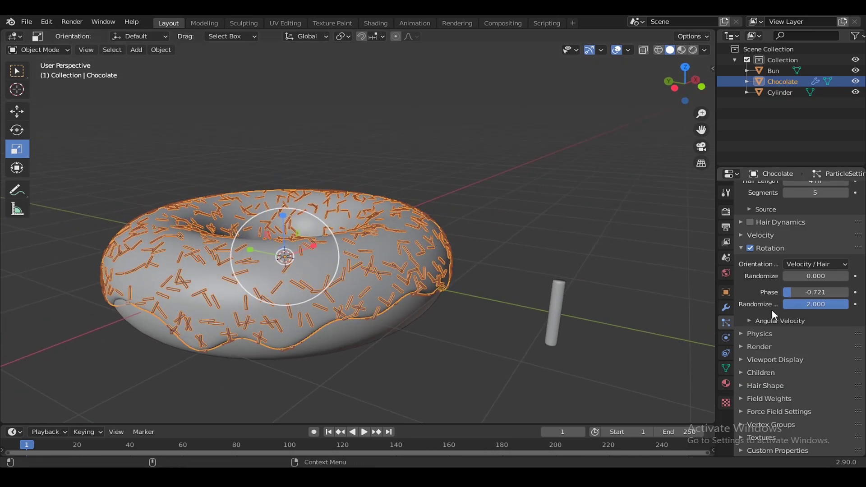
drag(803, 293, 824, 292)
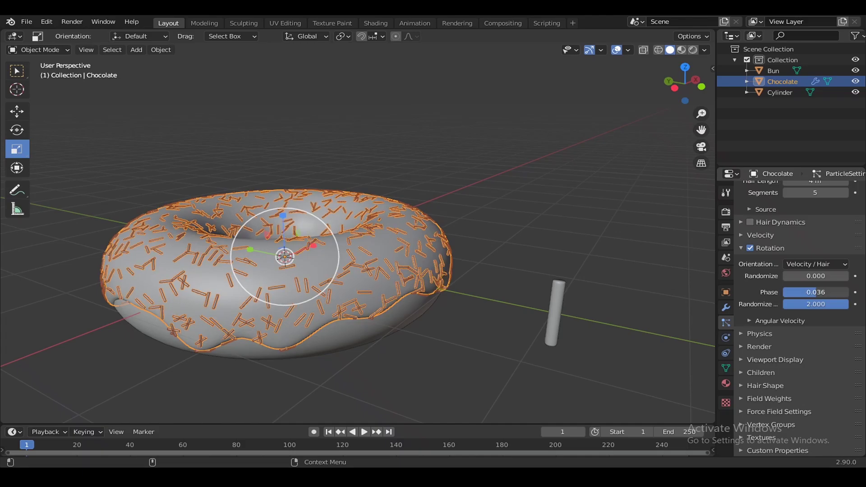
mouse_move(820, 305)
mouse_down()
mouse_move(803, 305)
mouse_move(811, 305)
mouse_up()
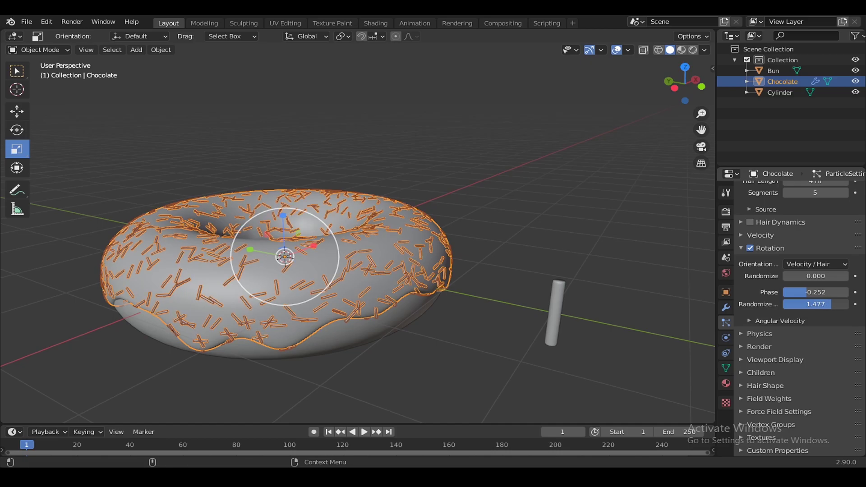
mouse_move(489, 299)
middle_down()
mouse_move(507, 305)
mouse_move(486, 300)
middle_up()
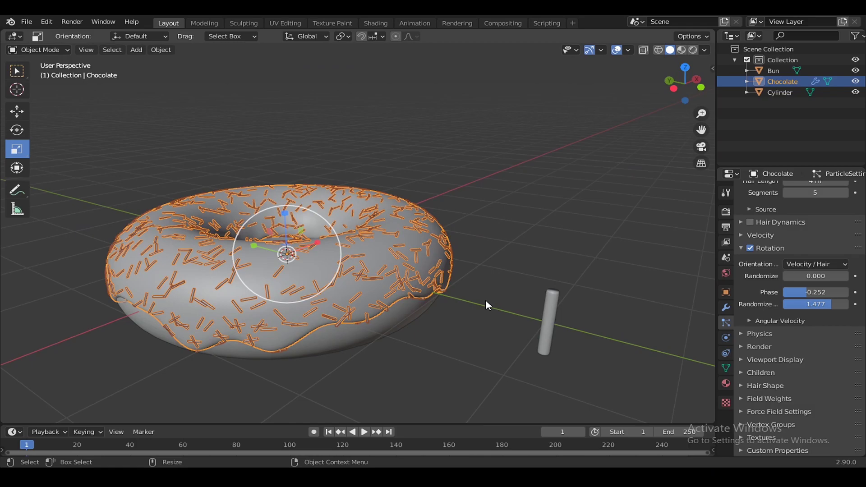
drag(807, 293, 818, 292)
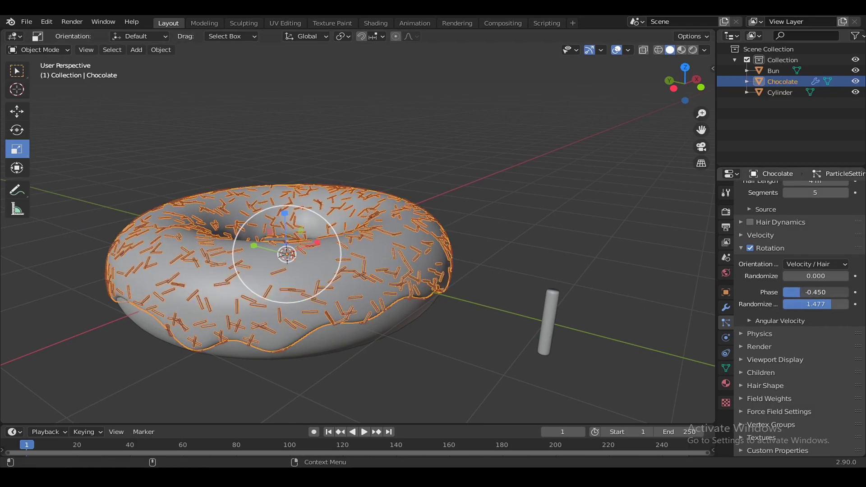
mouse_move(818, 293)
mouse_down()
mouse_move(807, 292)
mouse_move(808, 304)
mouse_move(785, 304)
mouse_move(814, 304)
mouse_up()
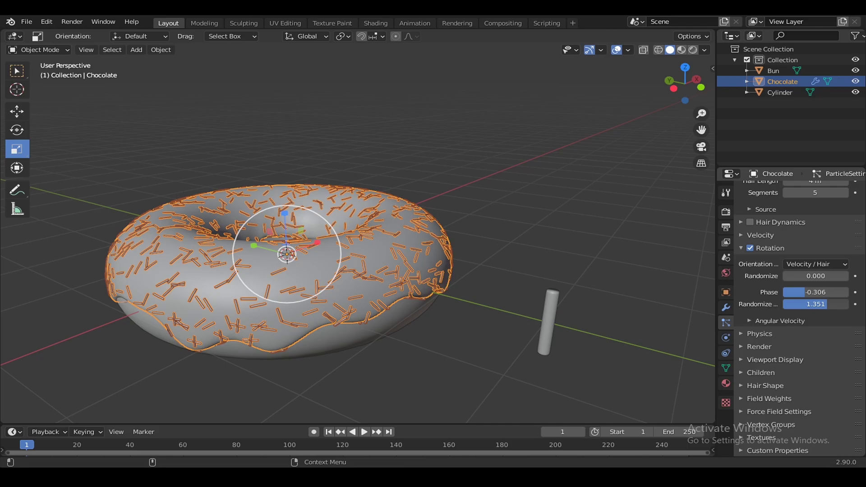
drag(814, 304, 821, 305)
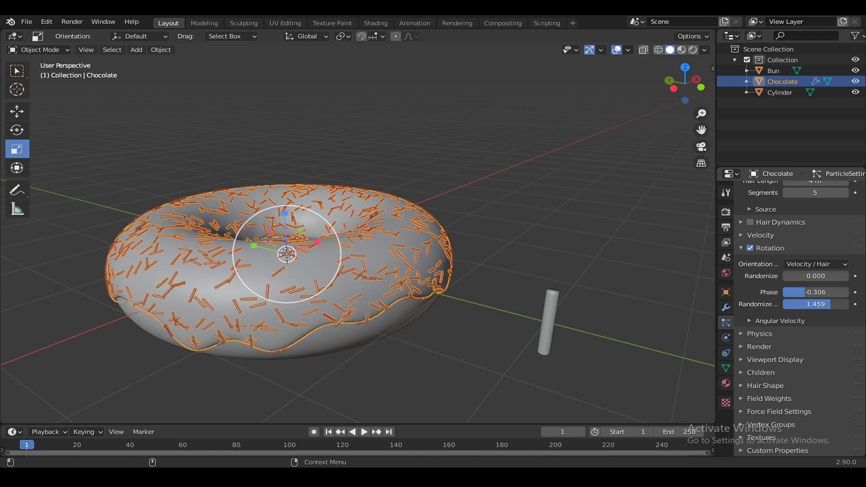
key(ctrl+s)
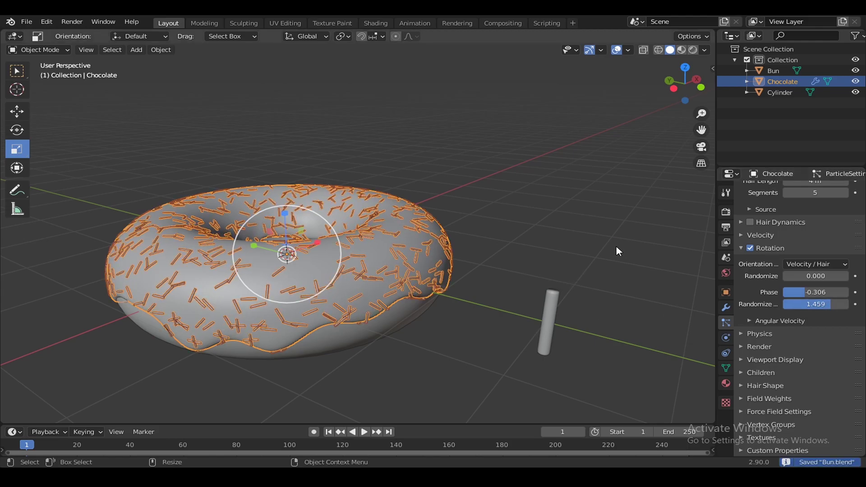
Step: Collapse the rotation settings and raise the particle seed to 2
click(773, 248)
scroll(772, 247, up, 3)
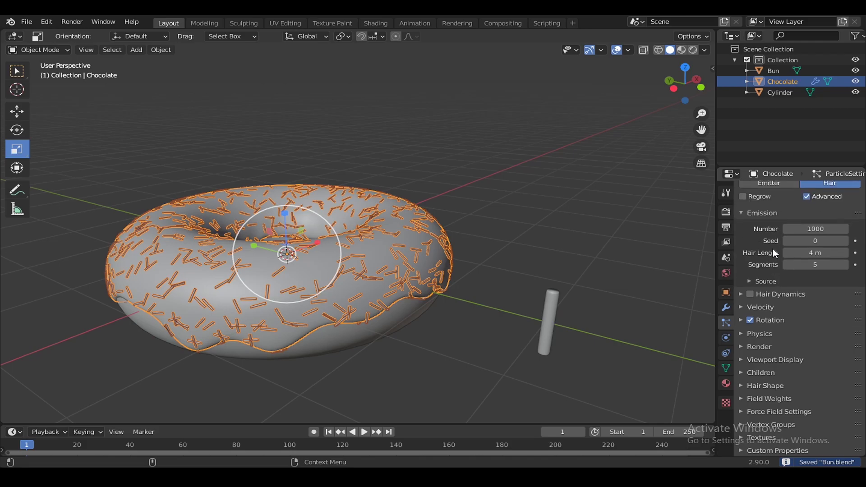
scroll(773, 247, up, 2)
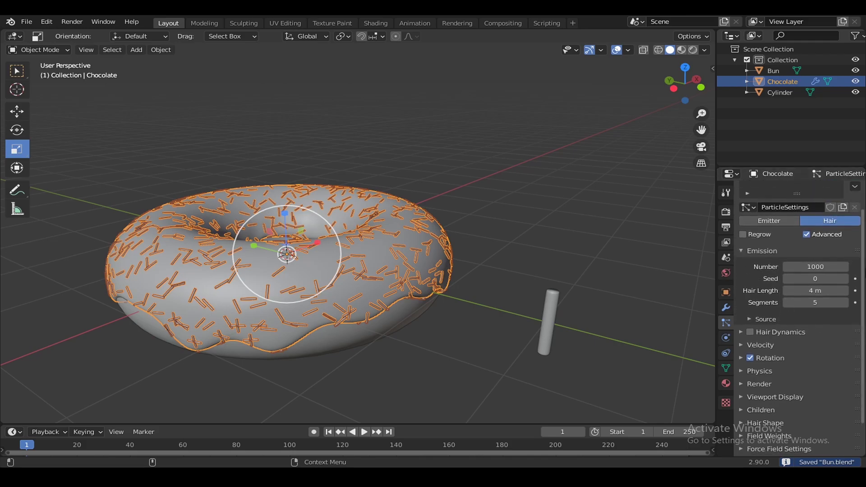
click(845, 282)
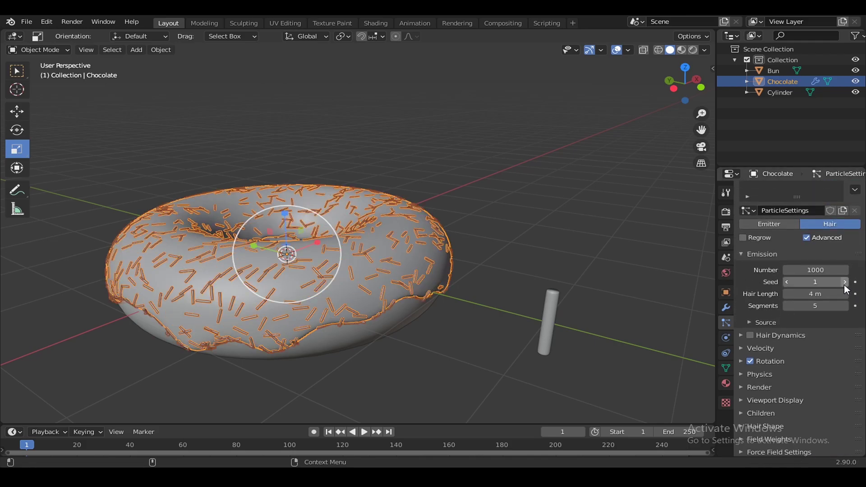
click(844, 282)
mouse_move(495, 259)
middle_down()
mouse_move(570, 304)
mouse_move(561, 285)
mouse_move(483, 267)
mouse_move(545, 269)
middle_up()
Step: Shorten the sprinkle cylinder to 0.837, scale it uniformly to 1.236, and save
click(557, 278)
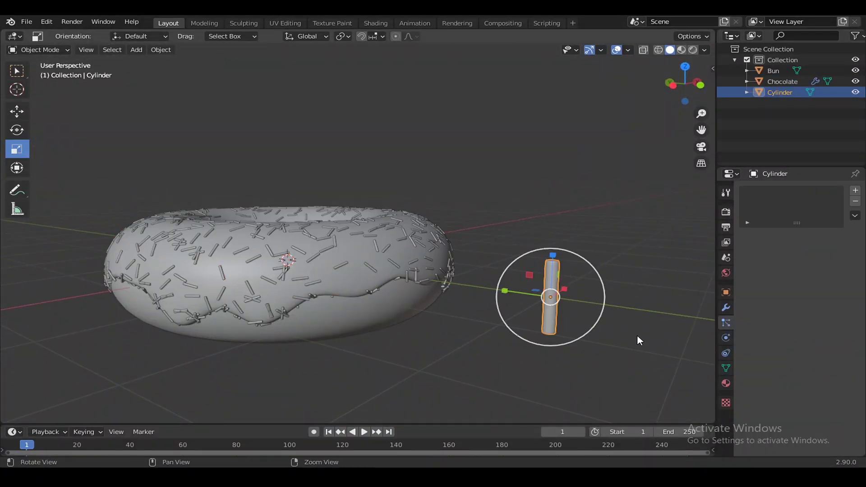
shift+middle_drag(640, 341, 622, 327)
drag(535, 243, 539, 255)
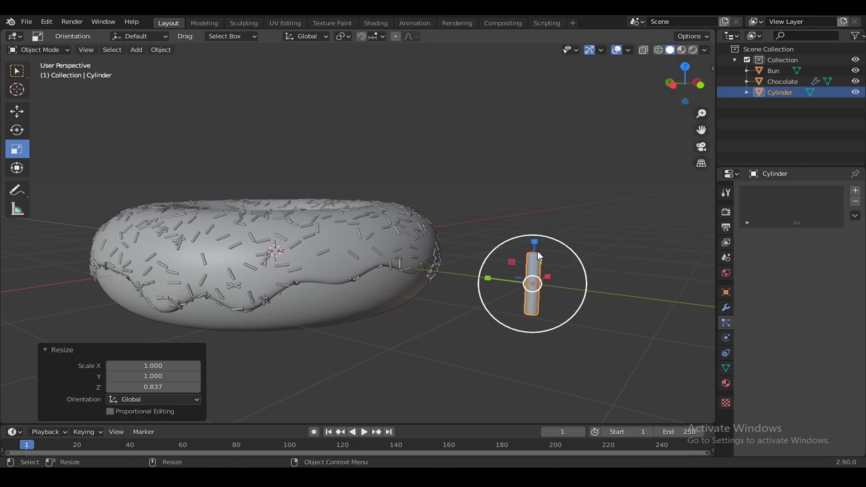
key(shift+space)
key(s)
key(s)
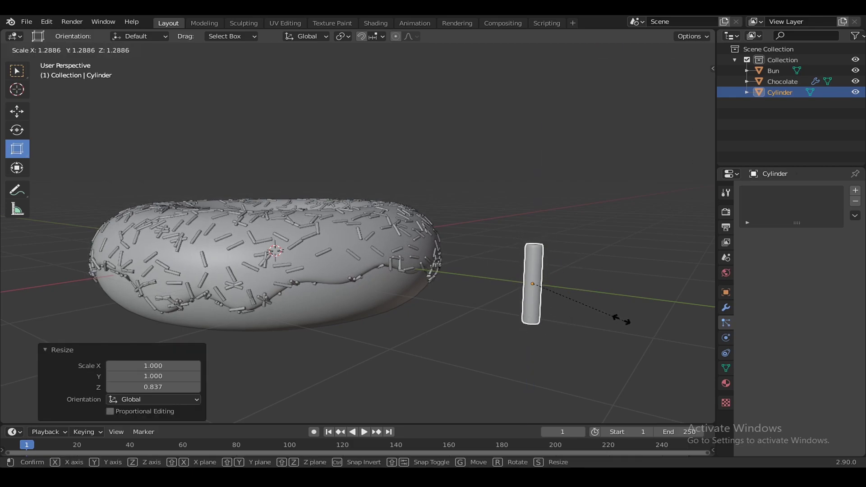
click(620, 319)
key(ctrl+s)
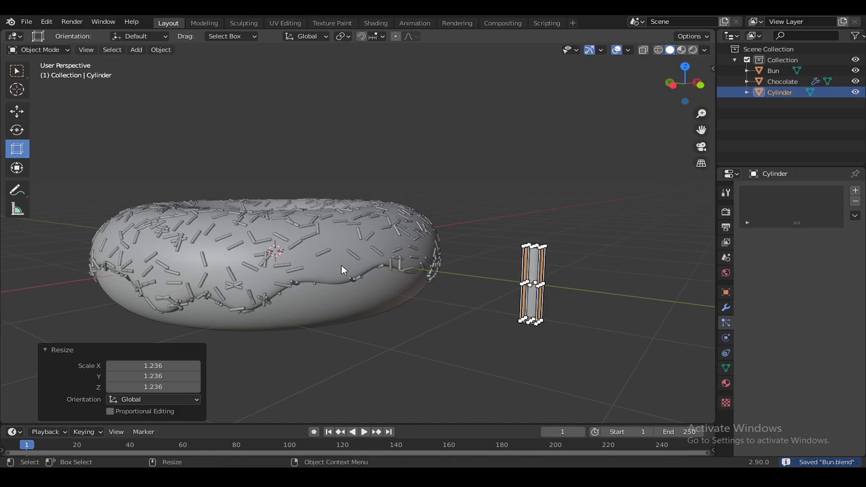
click(342, 266)
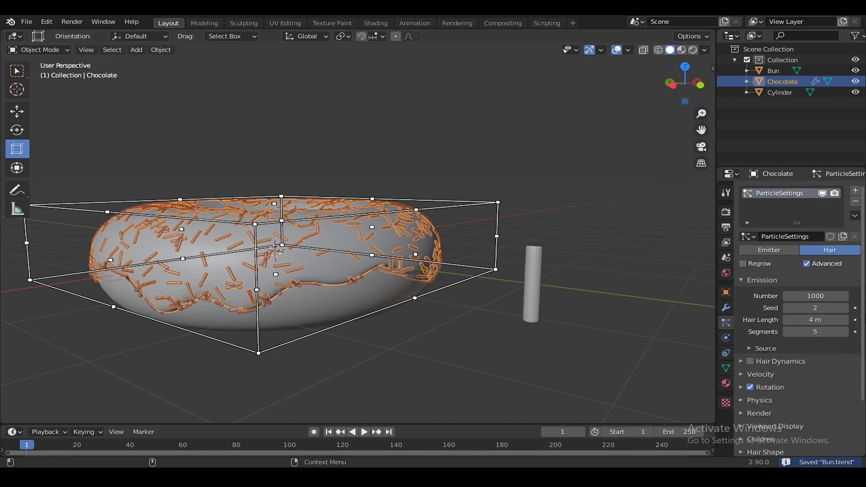
Step: Set the sprinkles' render scale randomness to 0.351
scroll(747, 414, down, 3)
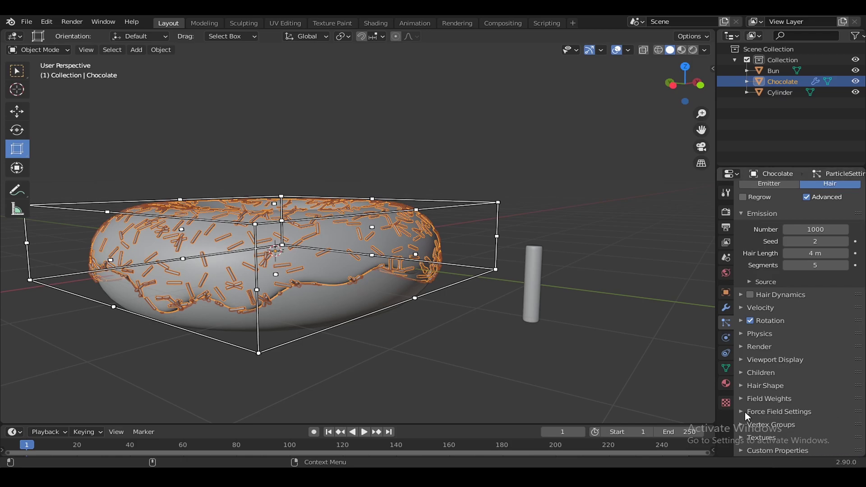
click(778, 346)
scroll(777, 346, down, 2)
scroll(778, 346, down, 2)
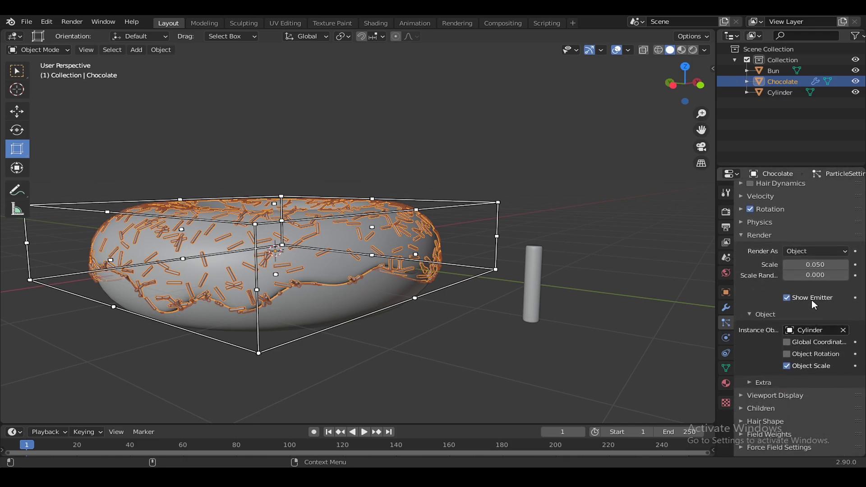
drag(812, 276, 821, 276)
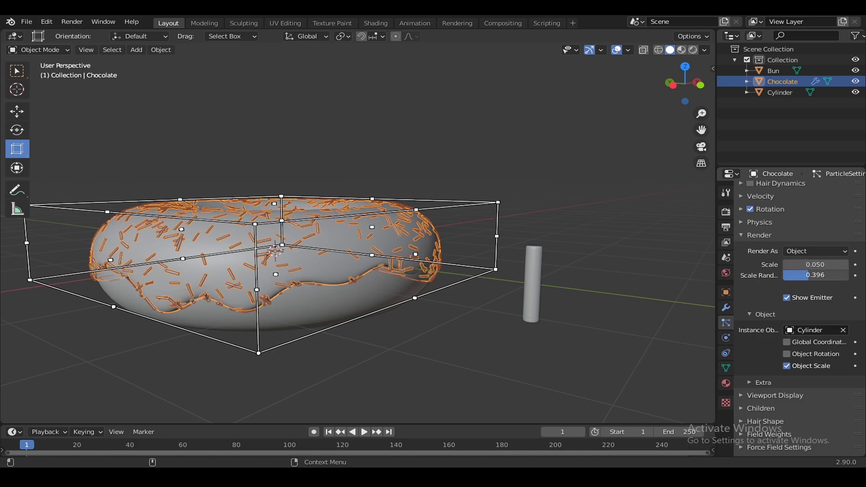
drag(815, 275, 810, 276)
Step: Inspect the donut, deselect the icing, save Bun.blend, and switch to the Shading workspace
middle_drag(451, 289, 458, 348)
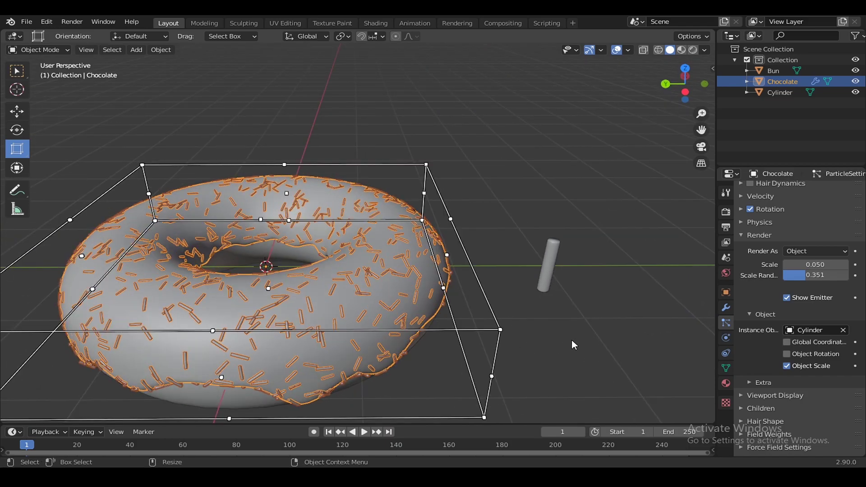
key(w)
mouse_move(580, 337)
middle_down()
mouse_move(481, 331)
mouse_move(532, 352)
mouse_move(515, 334)
mouse_move(494, 332)
mouse_move(502, 298)
mouse_move(584, 294)
mouse_move(435, 288)
middle_up()
click(531, 313)
key(ctrl+s)
mouse_move(580, 265)
middle_down()
mouse_move(532, 252)
mouse_move(544, 283)
mouse_move(568, 298)
mouse_move(595, 259)
mouse_move(578, 210)
mouse_move(634, 195)
mouse_move(562, 283)
mouse_move(520, 292)
mouse_move(534, 277)
middle_up()
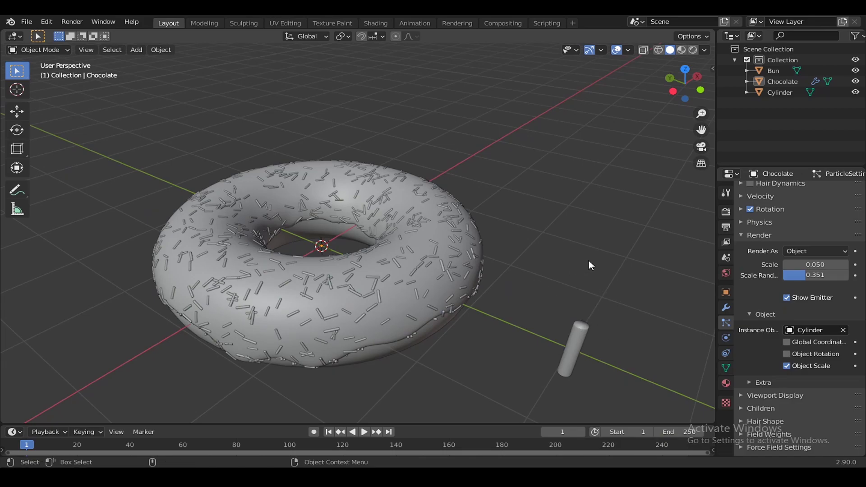
middle_drag(589, 257, 548, 229)
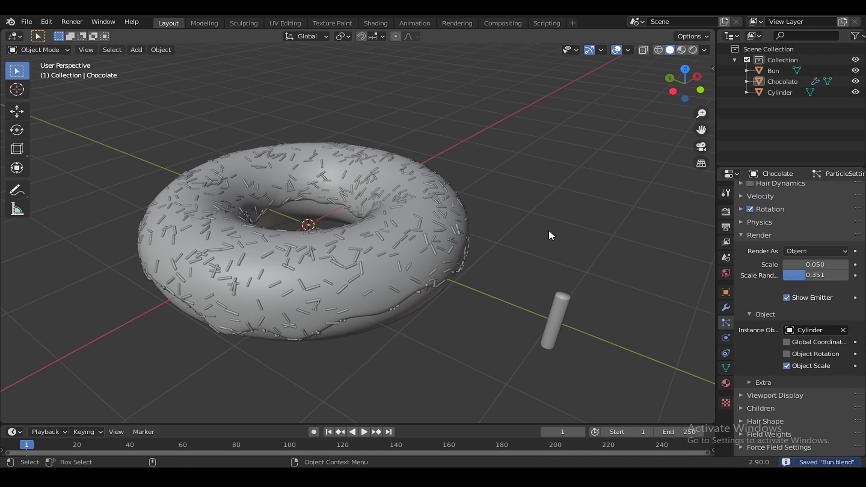
click(376, 24)
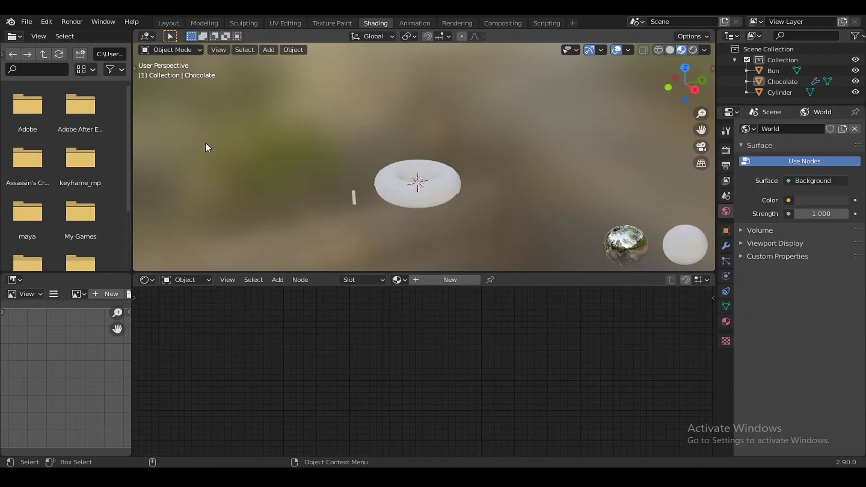
Step: Select the bun and give it a new material named Bun Base
mouse_move(451, 187)
middle_down()
mouse_move(453, 179)
mouse_move(475, 259)
middle_up()
scroll(452, 178, up, 4)
scroll(452, 179, up, 4)
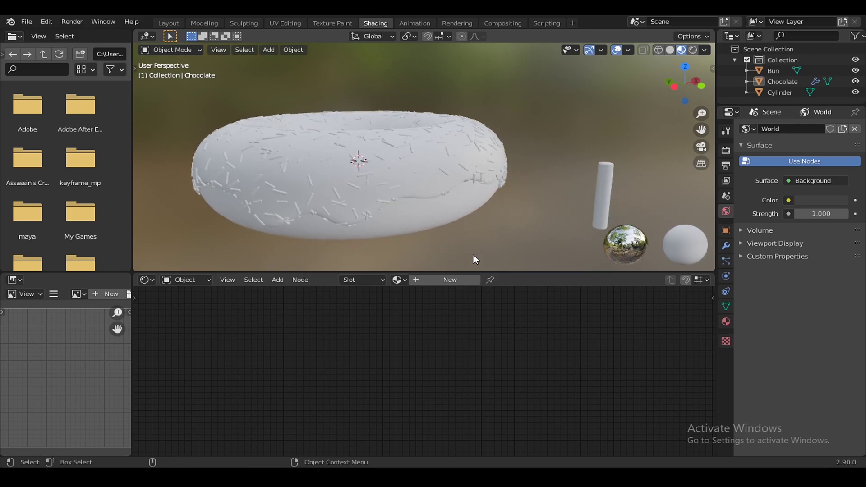
click(428, 221)
click(448, 280)
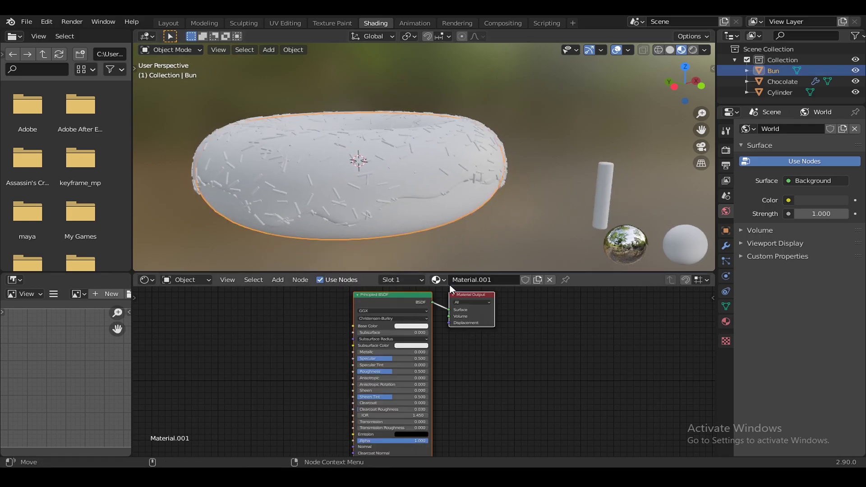
double_click(491, 279)
text(Bun Base)
key(Return)
Step: Recentre the shader nodes and start a Principled Texture Setup for the bun
middle_drag(503, 338, 537, 359)
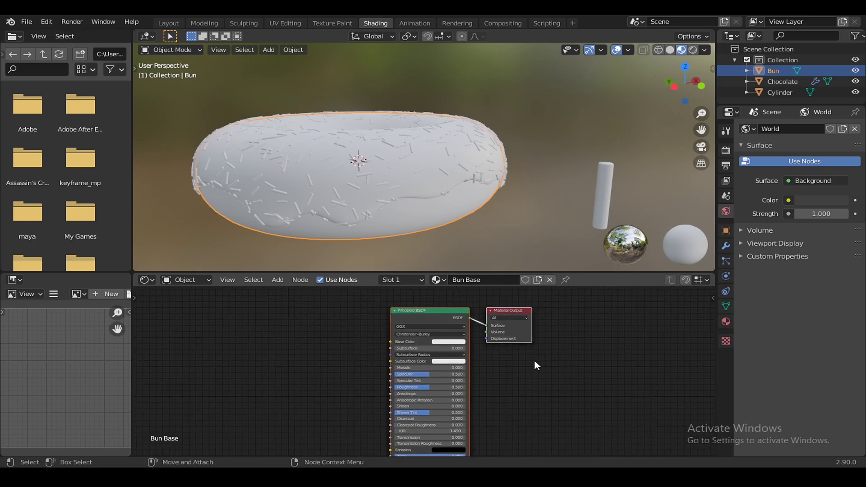
middle_drag(369, 336, 412, 343)
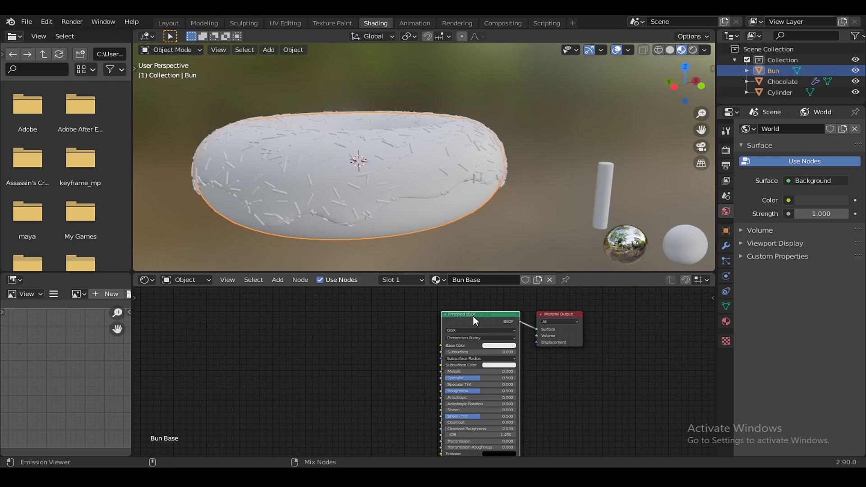
key(ctrl+shift+t)
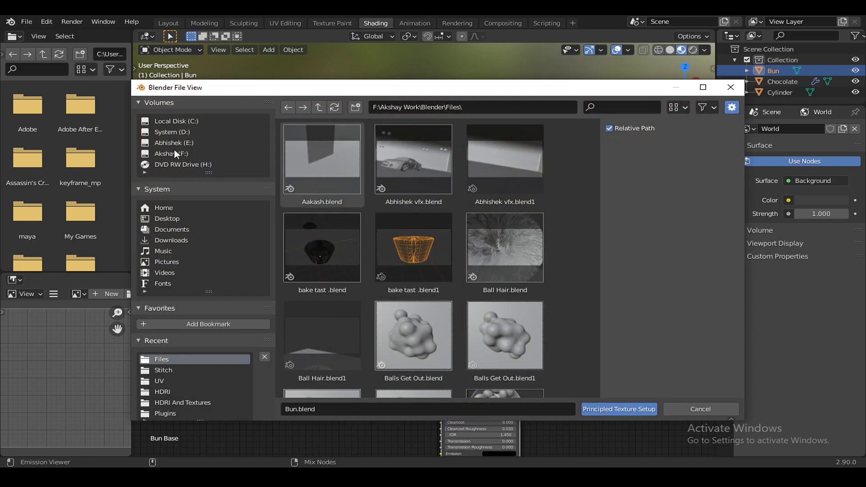
Step: Load the Bread 01 albedo, normal and displacement maps into the Bun Base material
click(179, 143)
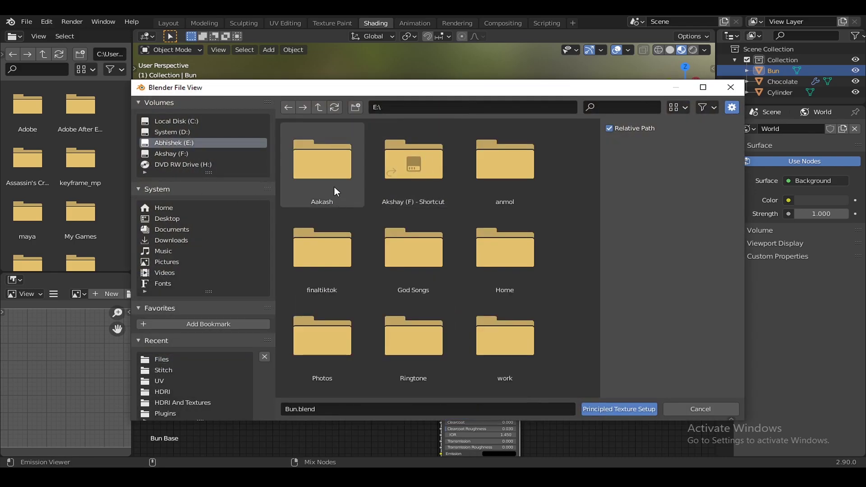
click(180, 151)
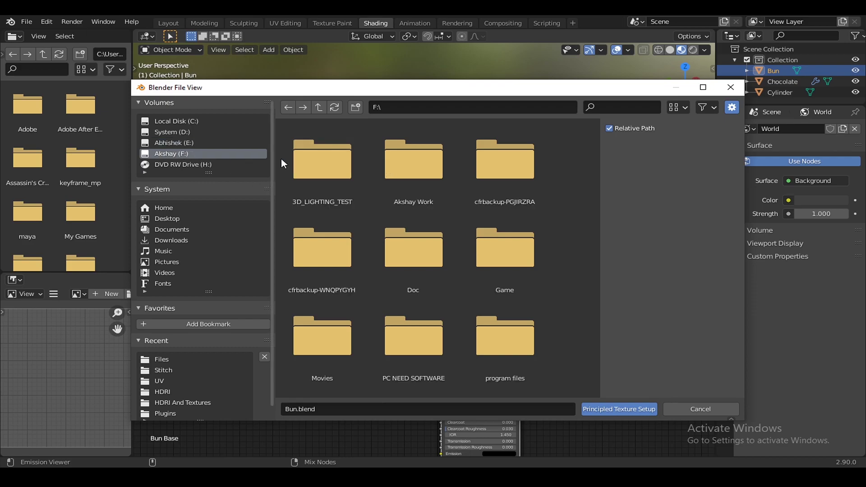
double_click(427, 177)
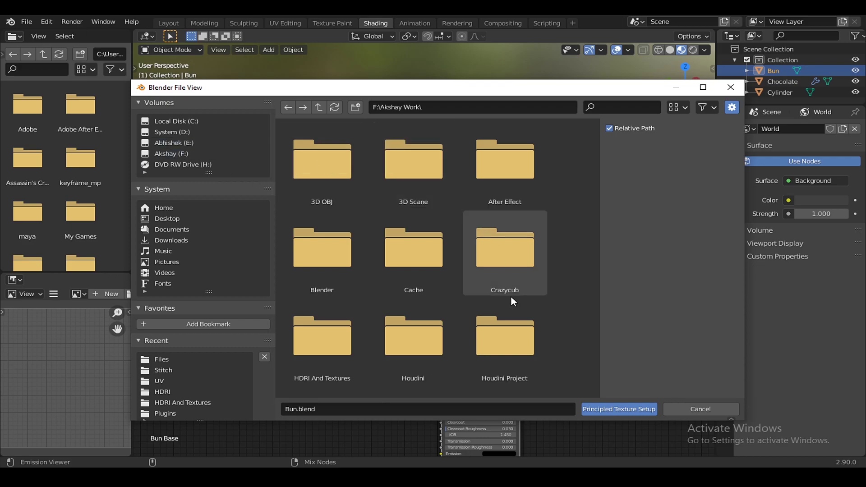
double_click(323, 357)
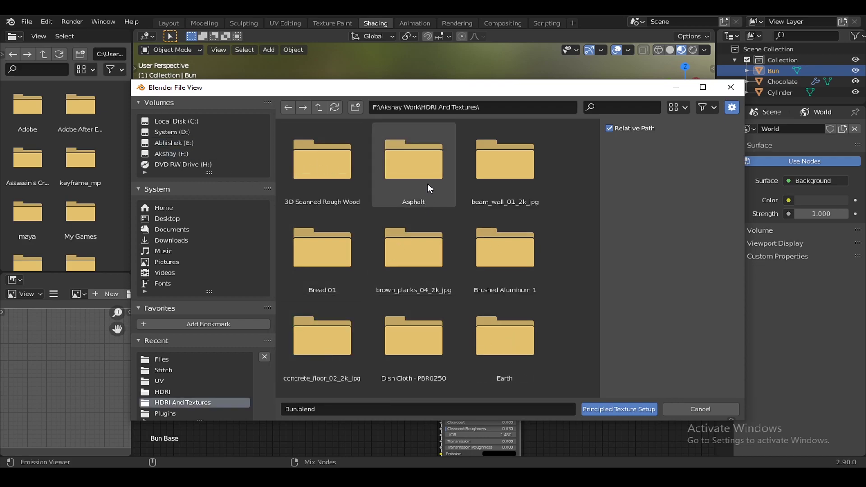
double_click(326, 272)
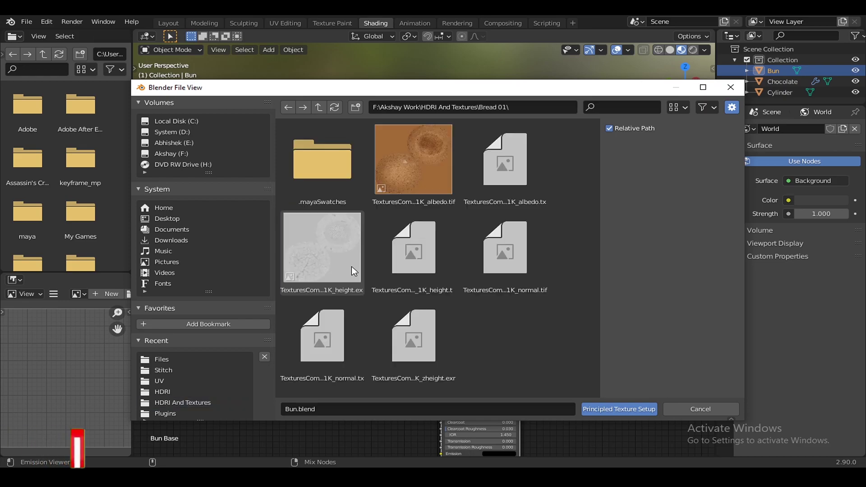
click(431, 167)
shift+click(435, 332)
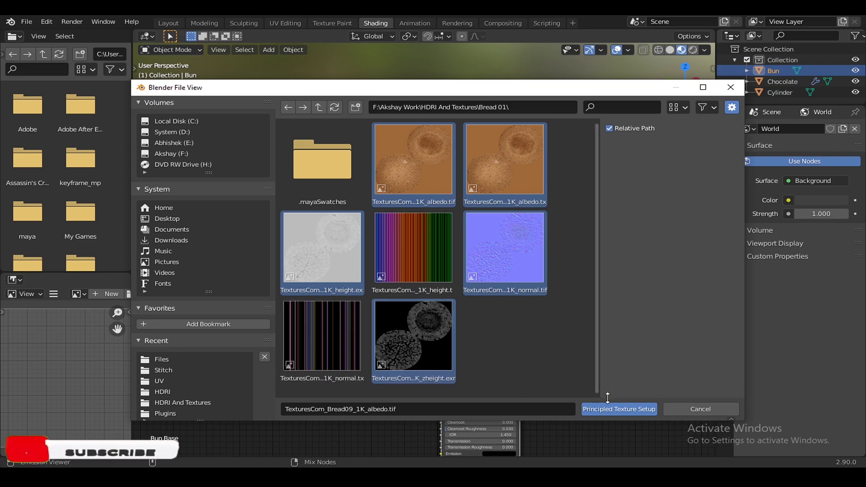
click(617, 411)
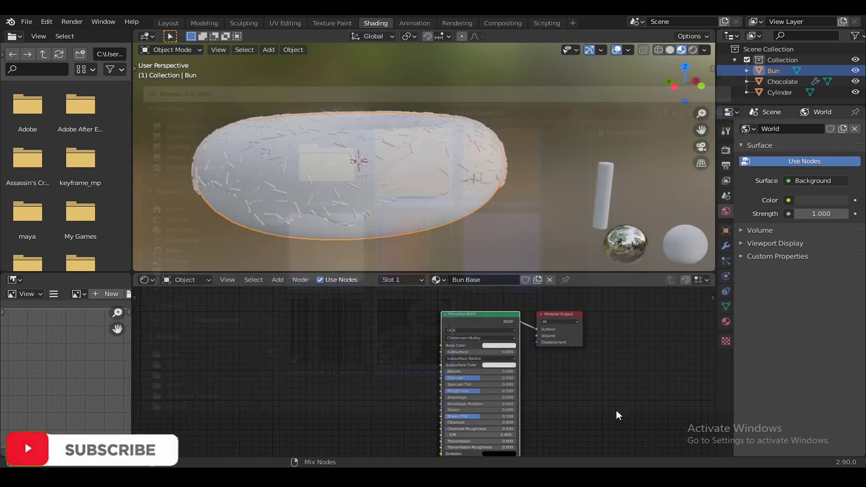
middle_drag(561, 391, 709, 374)
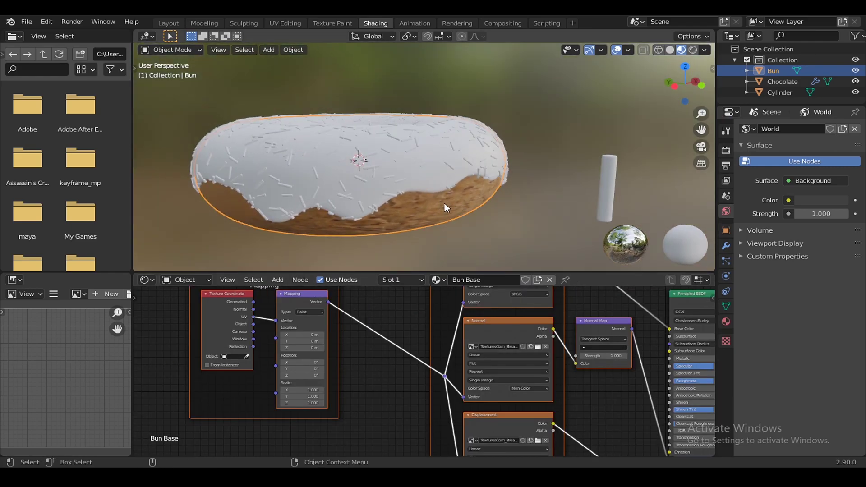
Step: Select the Chocolate icing and create a new material named Chocotale
click(436, 185)
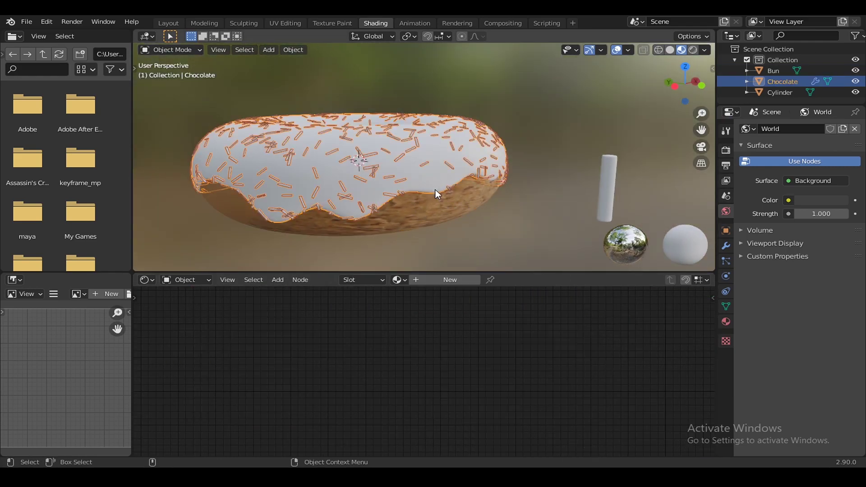
click(432, 179)
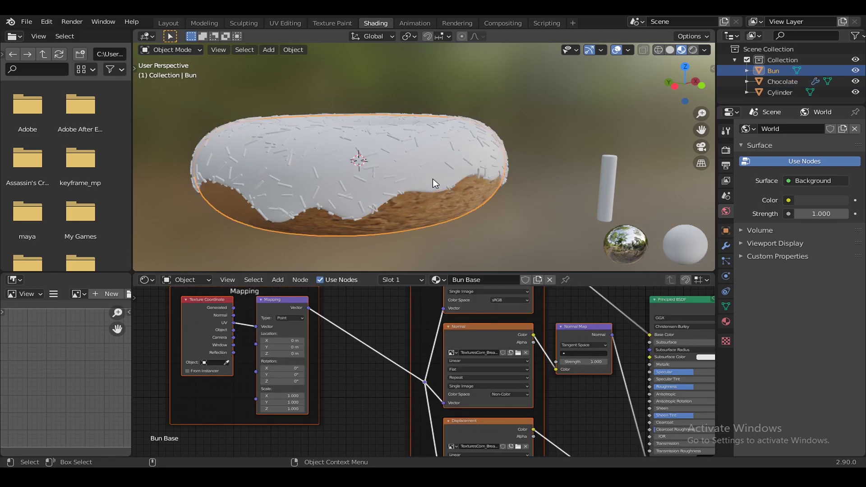
middle_drag(537, 334, 521, 338)
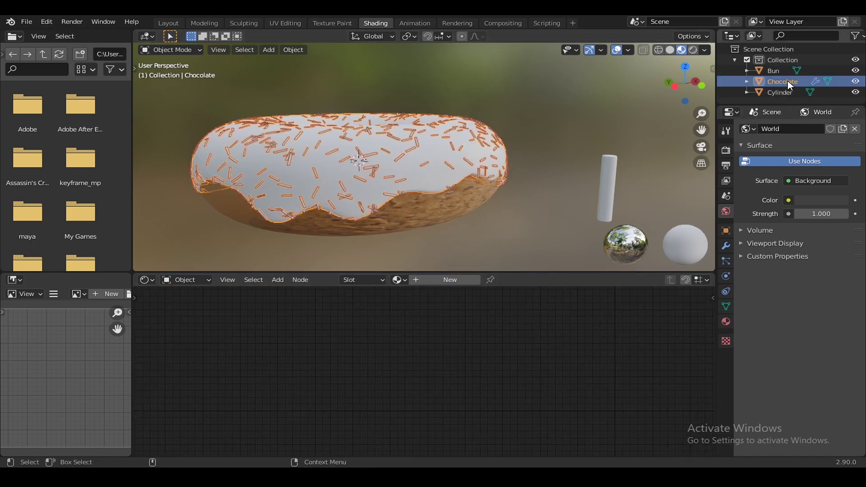
click(444, 280)
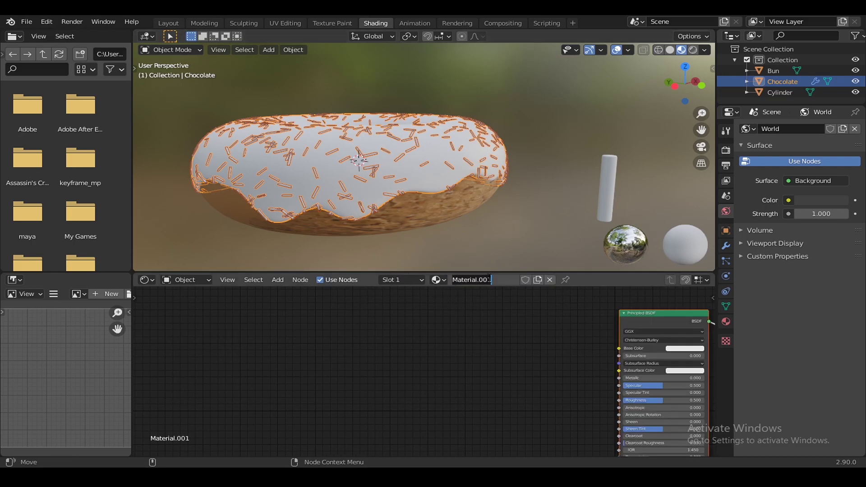
text(Chocotale)
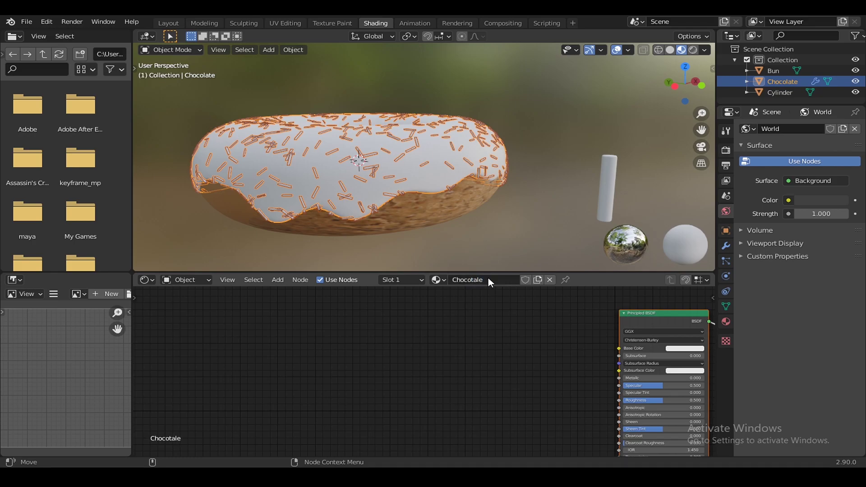
middle_drag(534, 356, 335, 343)
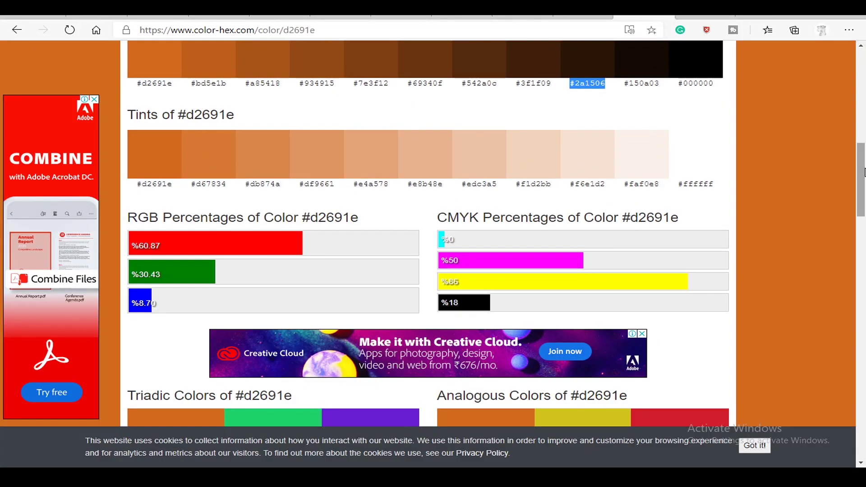
Step: Copy the #3f1f09 shade code from the shades of #d2691e
scroll(626, 292, up, 4)
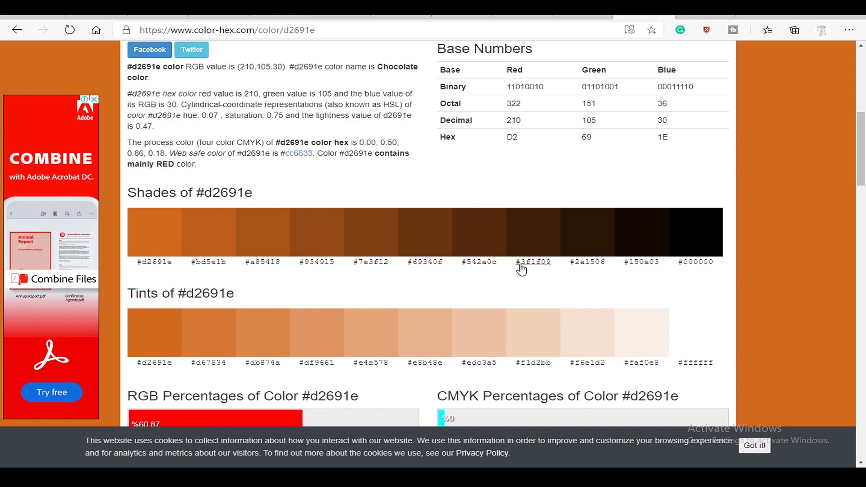
drag(517, 266, 556, 269)
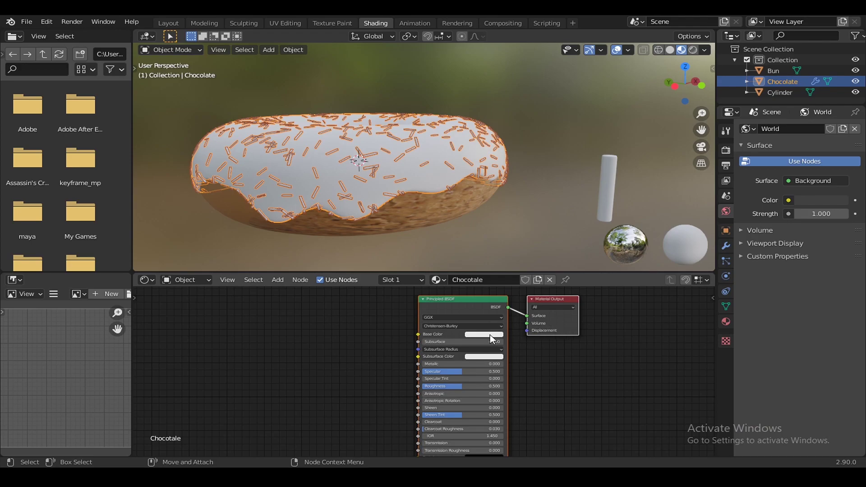
click(490, 335)
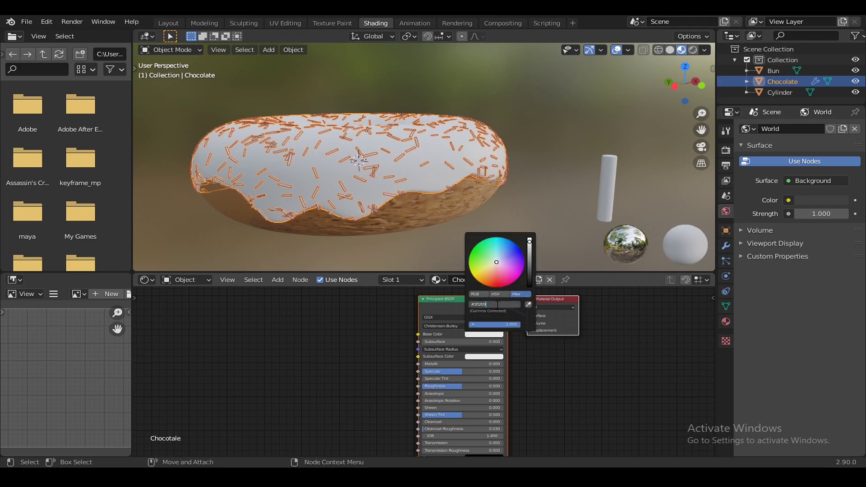
Step: Apply base colour #3f1f09 to Chocotale and lower its roughness to 0.114
key(Return)
middle_drag(544, 373, 556, 332)
scroll(500, 366, up, 3)
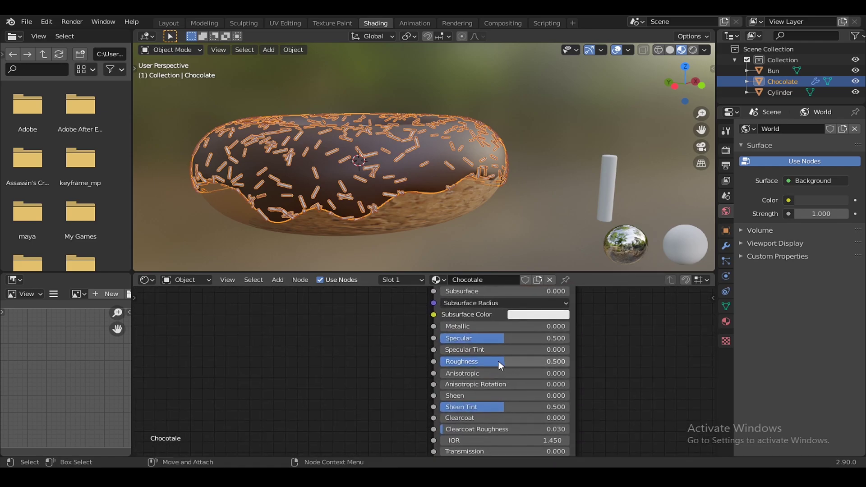
drag(501, 365, 456, 366)
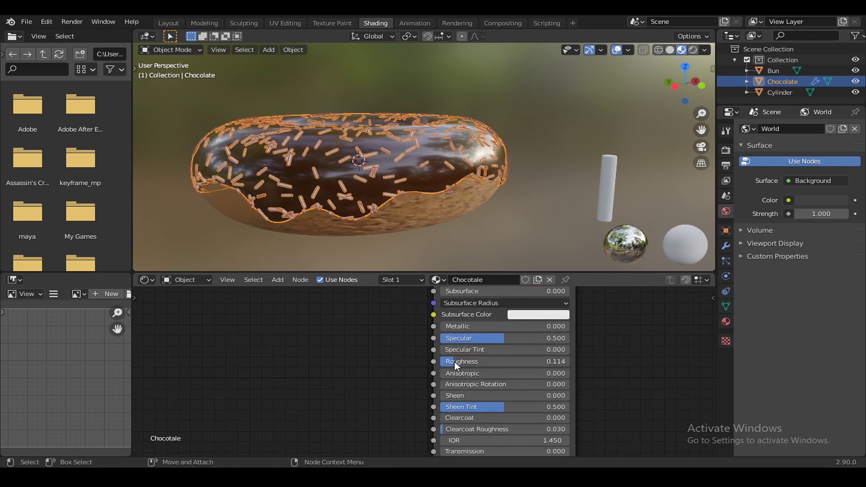
shift+scroll(613, 361, down, 5)
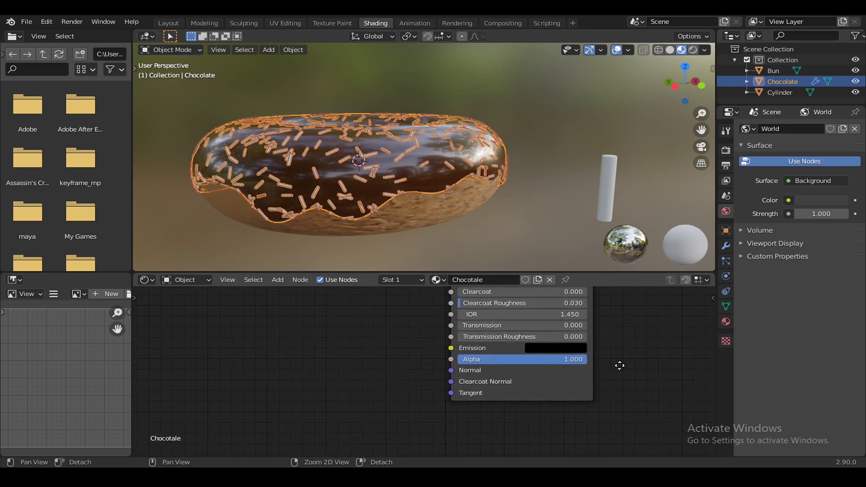
middle_drag(619, 365, 654, 368)
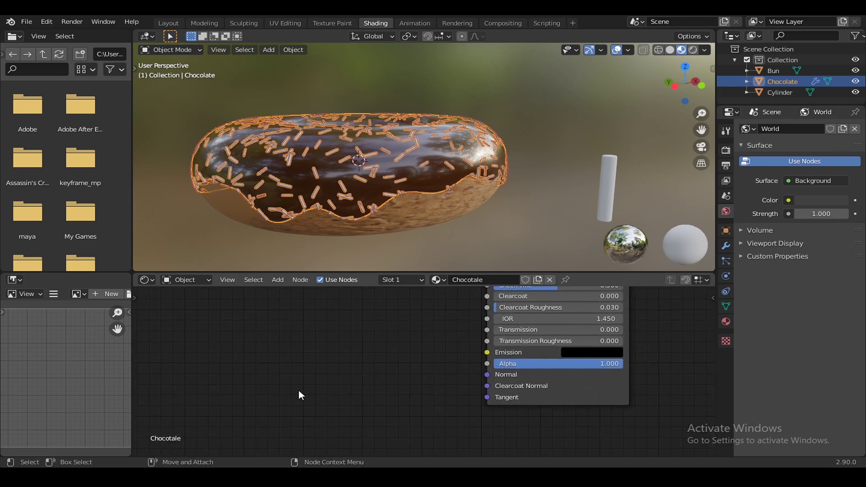
Step: Add a Noise Texture node and a Bump node side by side in the Chocotale shader
key(shift+a)
text(n)
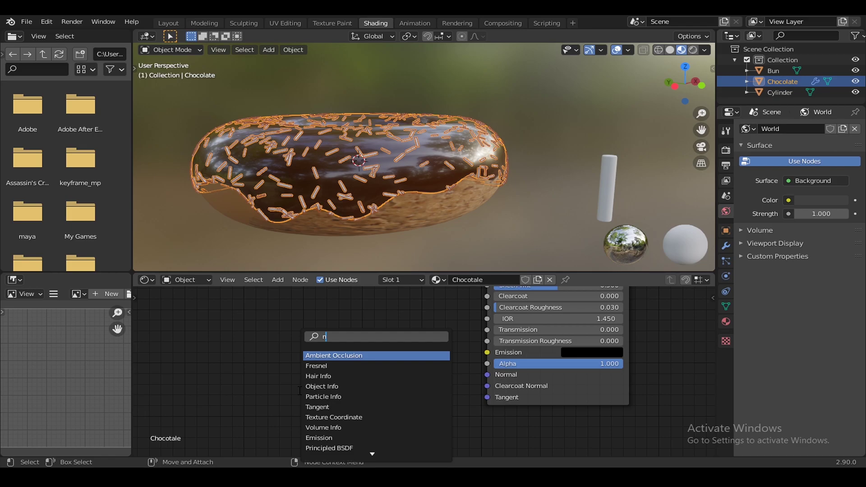
text(o)
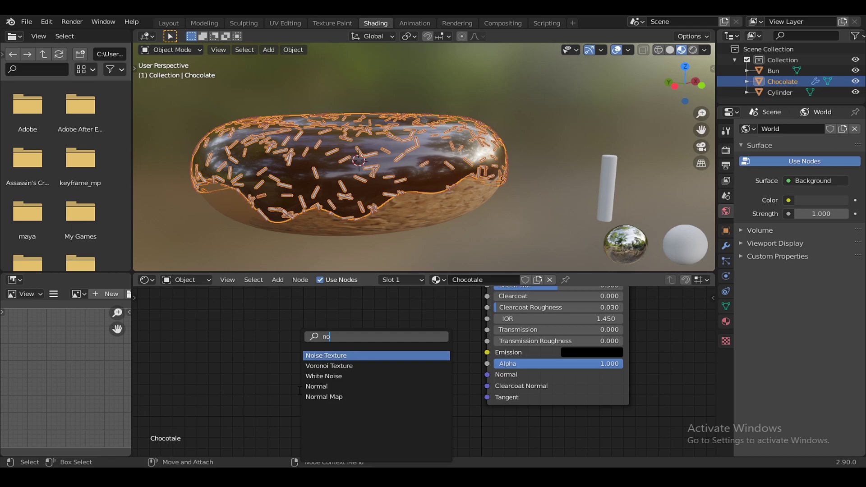
key(Return)
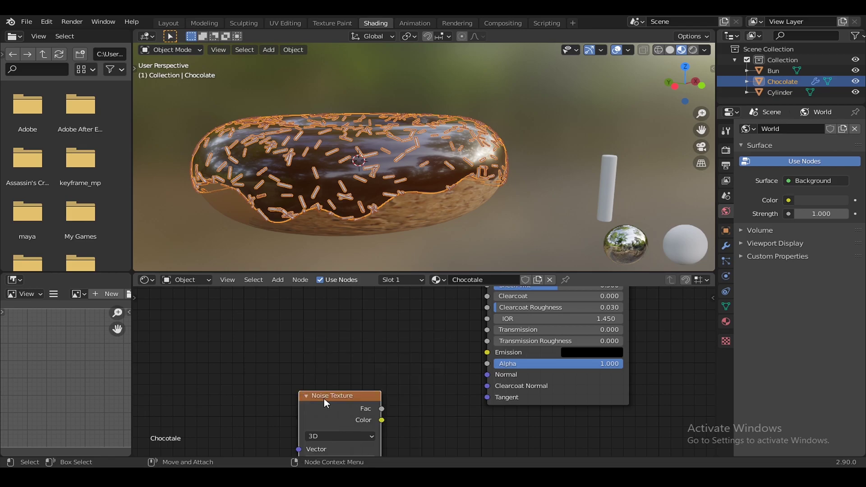
click(257, 314)
key(shift+a)
click(394, 373)
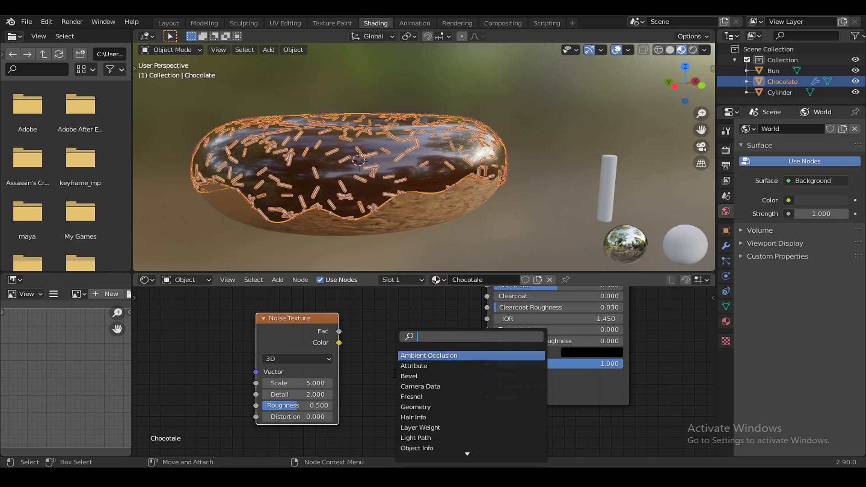
text(bump)
key(Return)
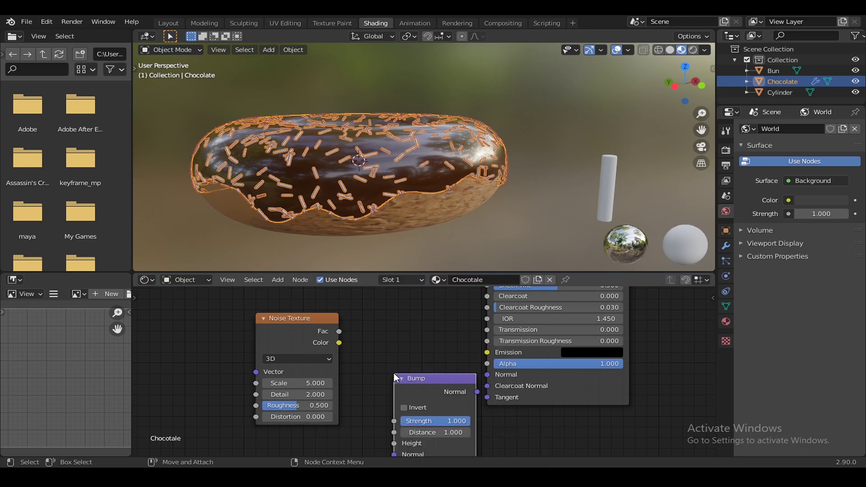
click(407, 327)
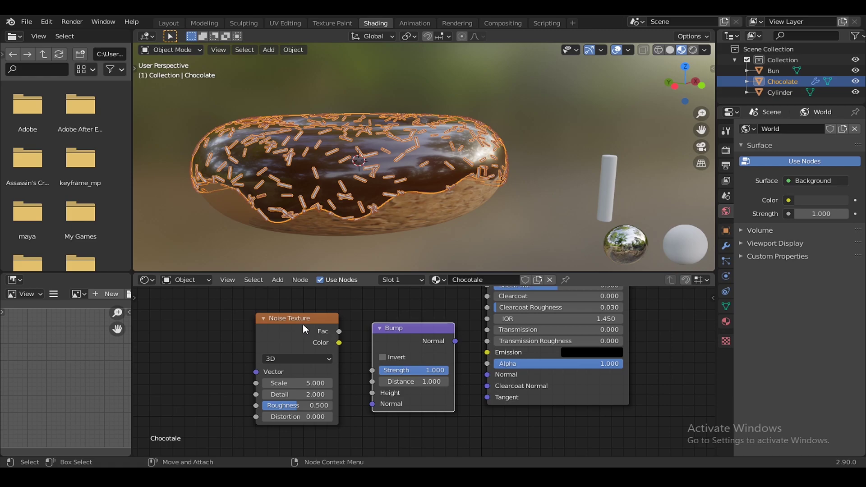
drag(302, 324, 272, 324)
drag(406, 328, 403, 321)
Step: Link noise Fac to Bump Height and Bump Normal to the Principled BSDF Normal
mouse_move(309, 331)
mouse_down()
mouse_move(328, 364)
mouse_move(367, 386)
mouse_up()
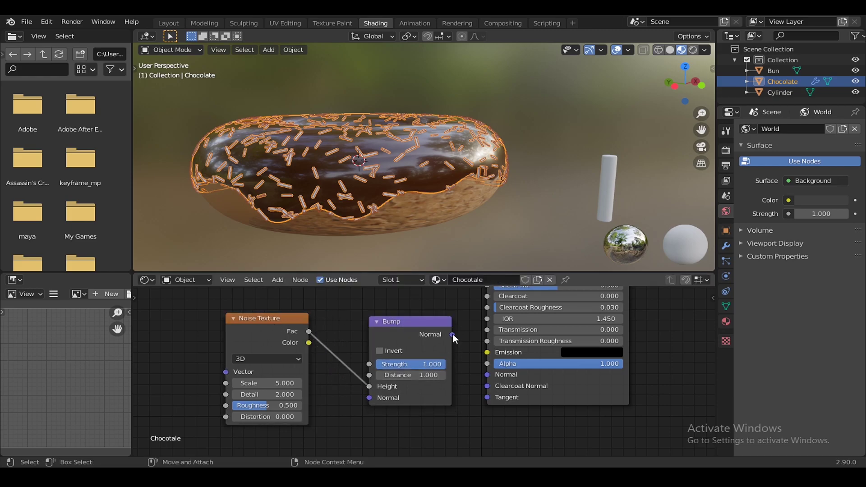
drag(452, 335, 487, 374)
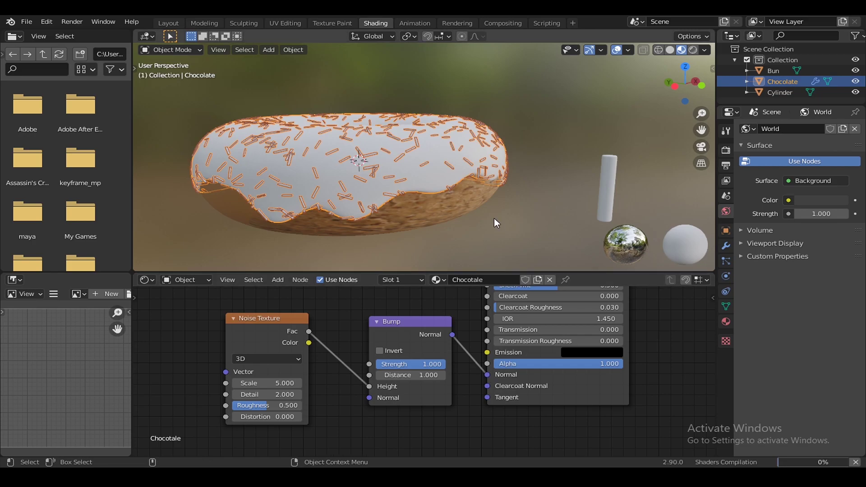
middle_drag(493, 217, 544, 218)
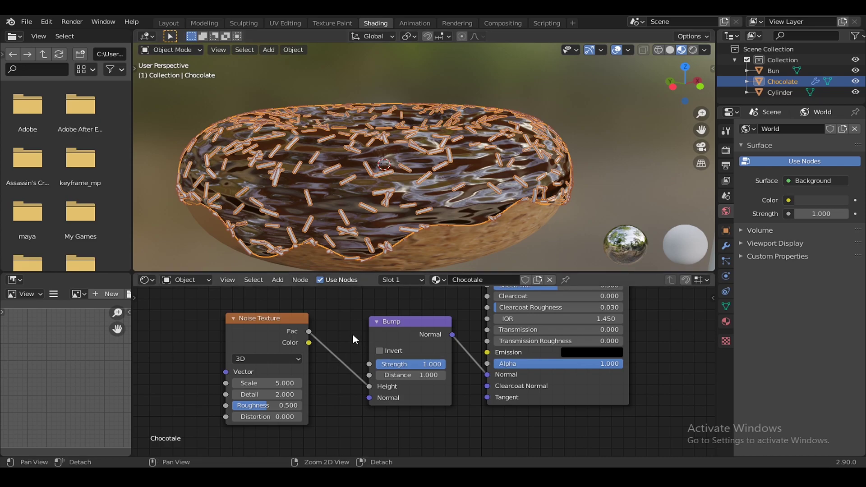
middle_drag(270, 319, 302, 320)
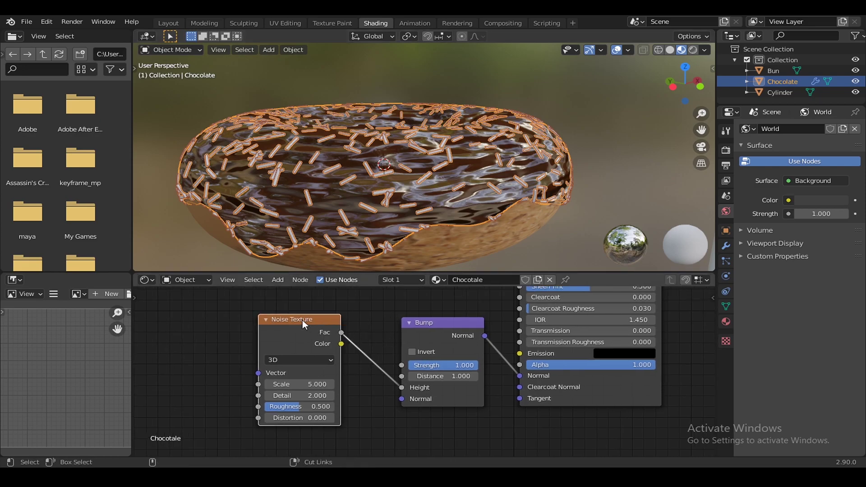
Step: Add a Mapping node to the noise, raise Detail to 16, and preview the noise
key(ctrl+t)
middle_drag(366, 327, 435, 321)
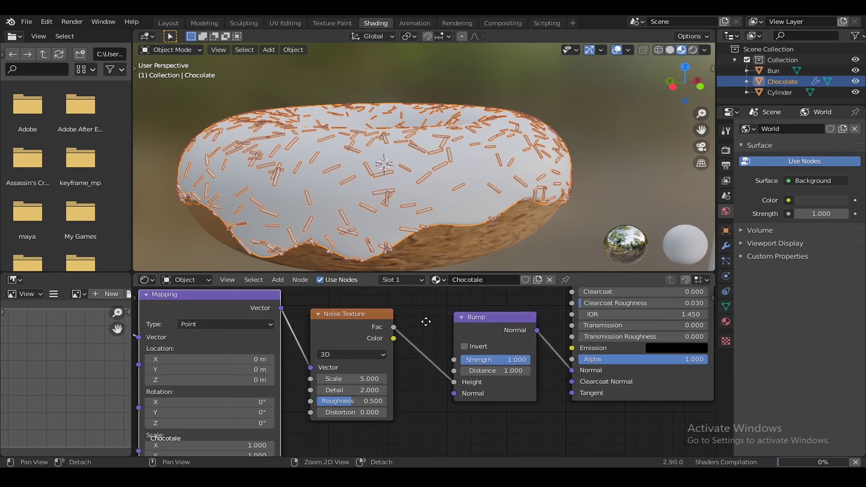
drag(376, 387, 408, 387)
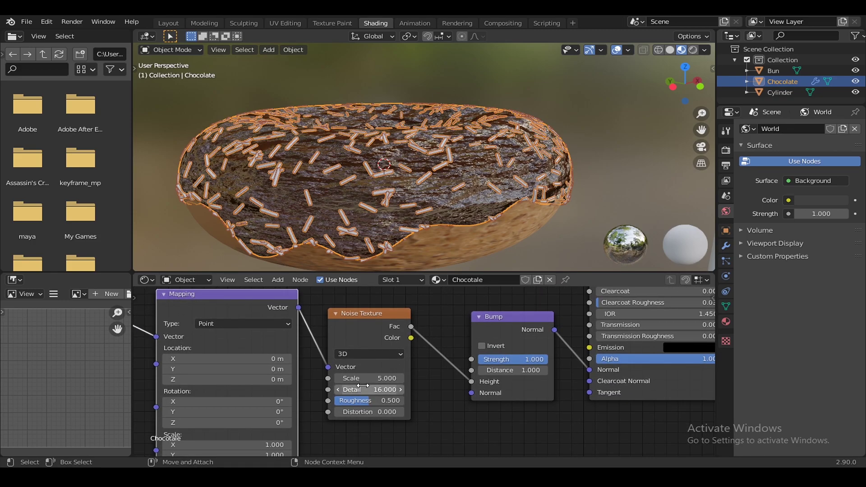
middle_drag(241, 425, 353, 391)
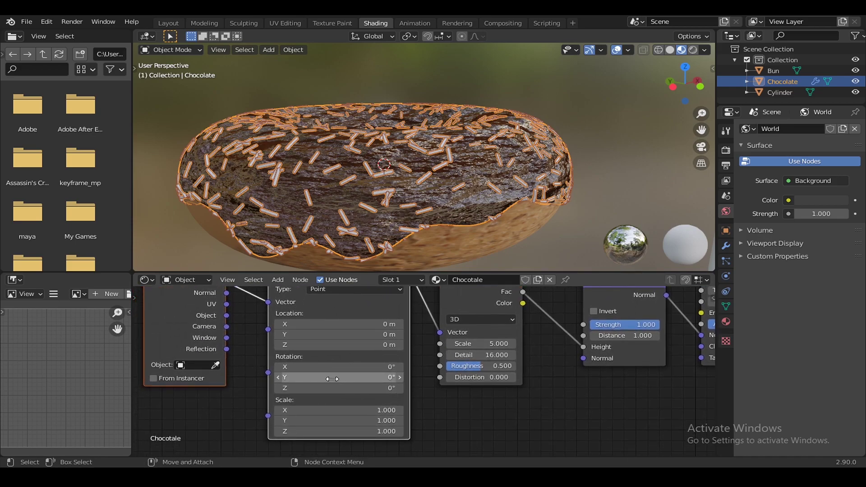
middle_drag(477, 291, 469, 309)
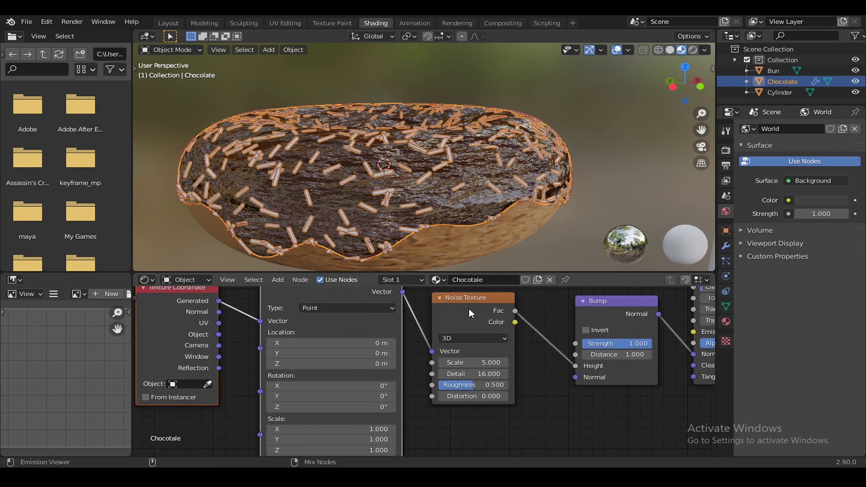
ctrl+shift+click(469, 308)
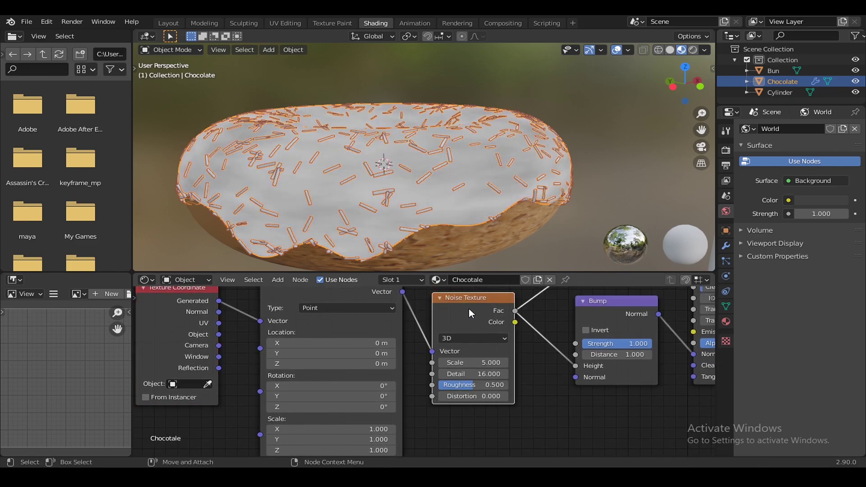
middle_drag(501, 235, 539, 198)
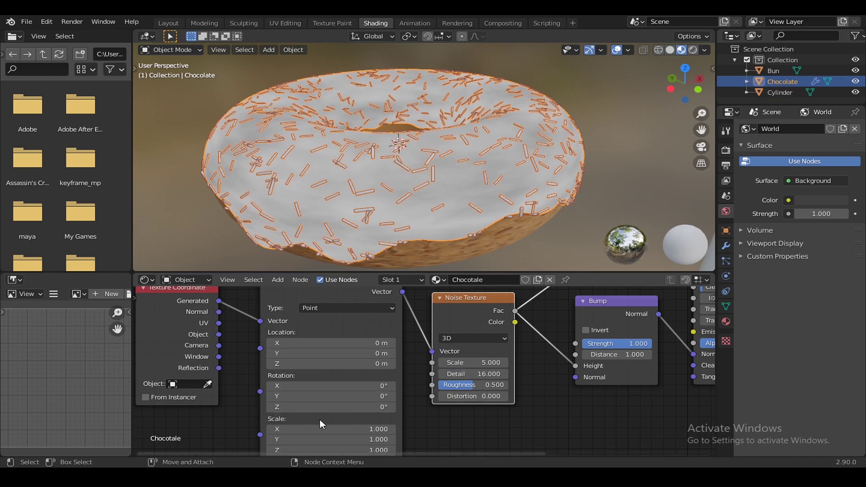
Step: Set the Mapping scale to X 4.3 and Y 3.8 for the icing noise
middle_drag(346, 440, 350, 420)
drag(319, 418, 388, 418)
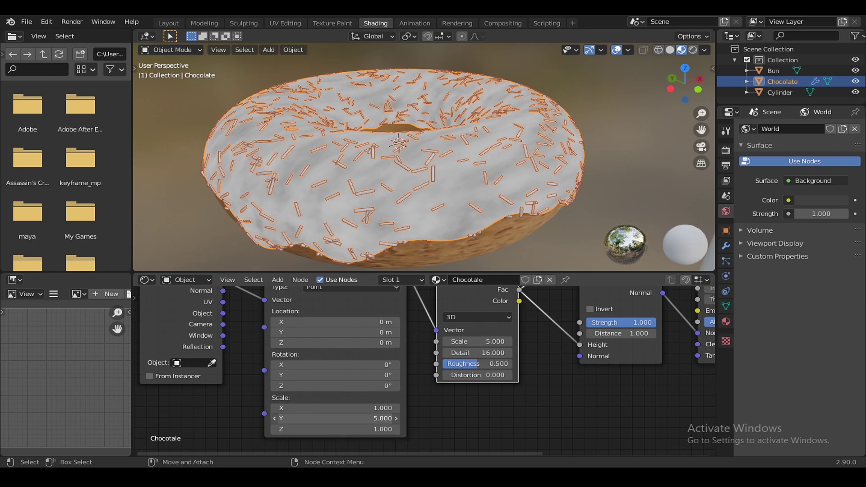
mouse_move(388, 418)
mouse_down()
mouse_move(320, 417)
mouse_move(375, 408)
mouse_up()
middle_drag(557, 365, 428, 381)
middle_drag(589, 395, 675, 365)
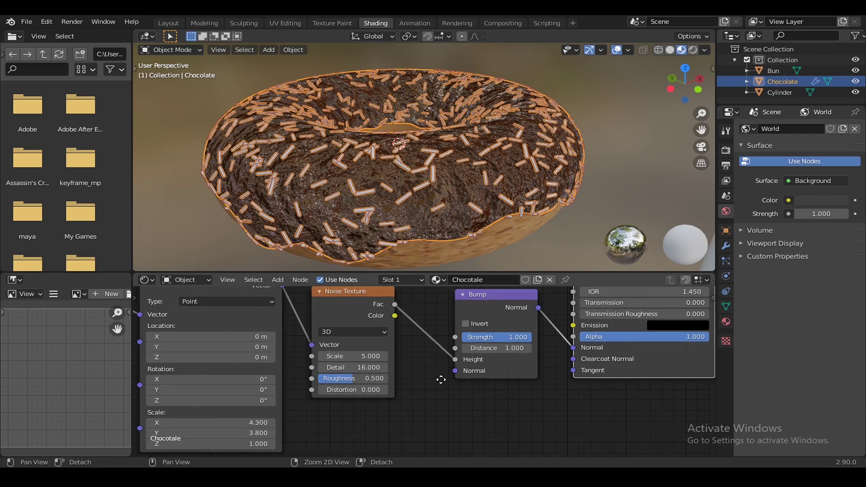
mouse_move(503, 230)
middle_down()
mouse_move(496, 203)
mouse_move(520, 206)
middle_up()
Step: Lower the Noise Texture scale to 0.3 for larger, smoother icing bumps
scroll(520, 205, up, 2)
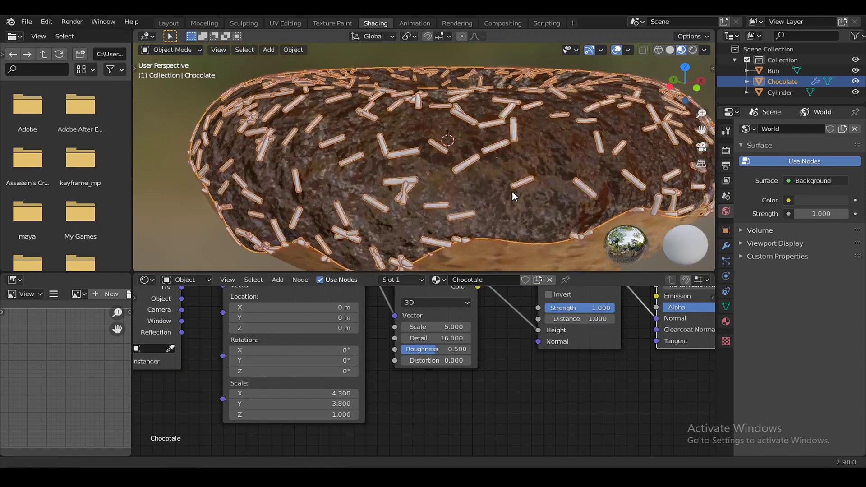
scroll(516, 196, up, 2)
scroll(516, 196, down, 1)
middle_drag(505, 334, 495, 364)
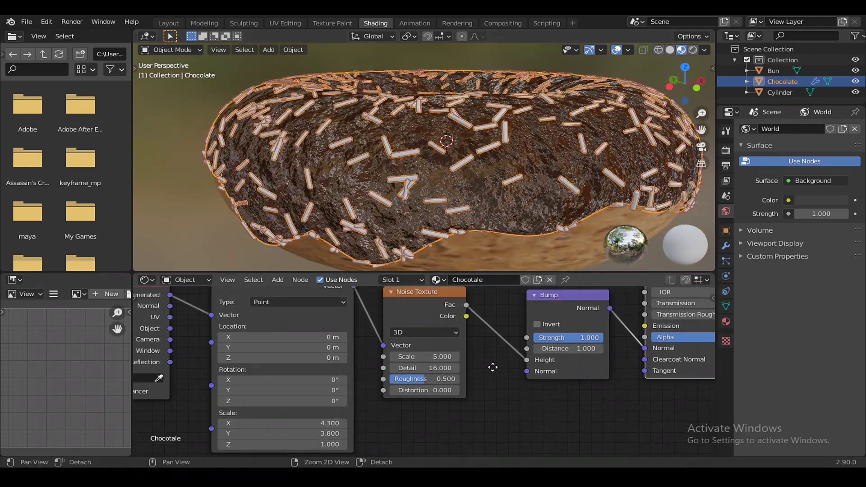
drag(433, 357, 383, 357)
middle_drag(492, 265, 507, 243)
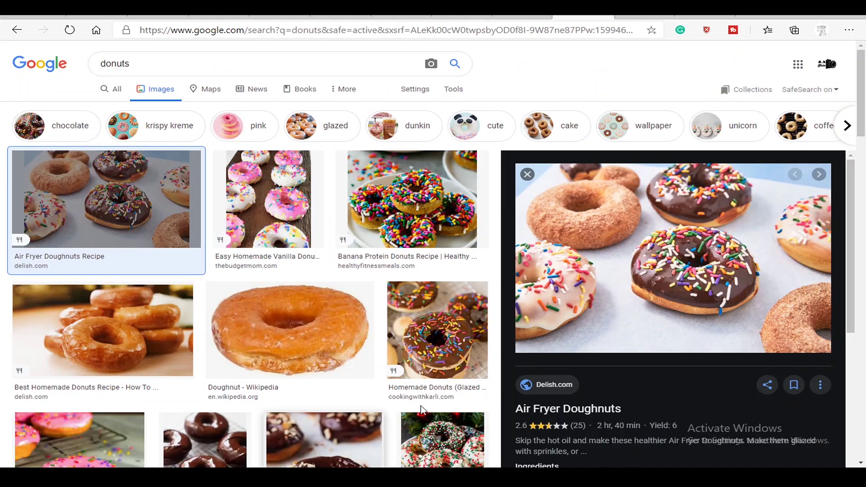
Step: Scroll the Air Fryer Doughnuts preview panel down to its related donut images
drag(859, 188, 855, 351)
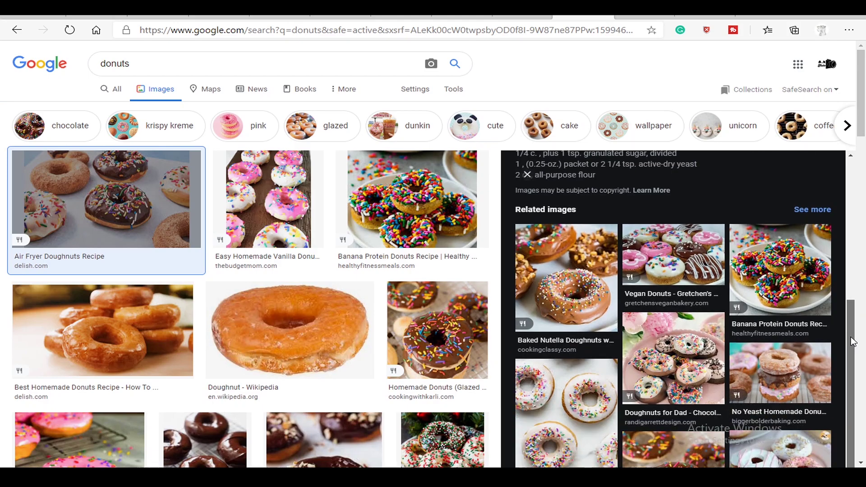
Step: Raise the icing Noise Texture detail to 3.7 and try lower noise scale values
drag(855, 351, 852, 73)
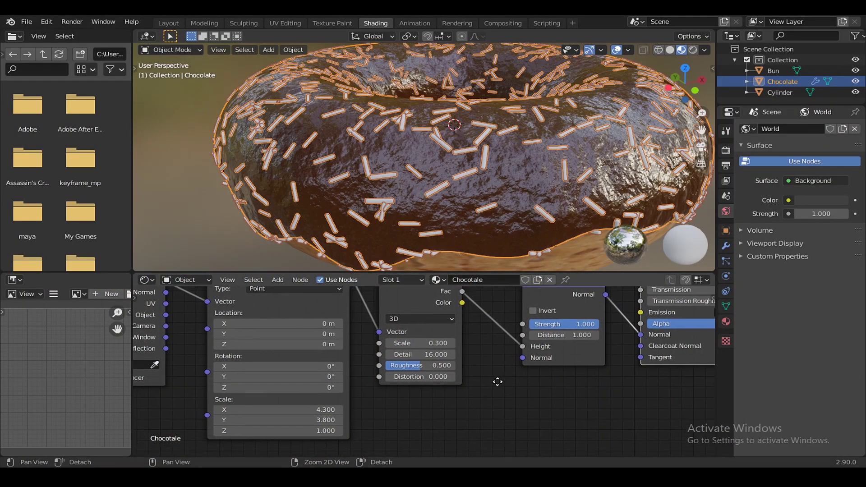
drag(429, 356, 455, 356)
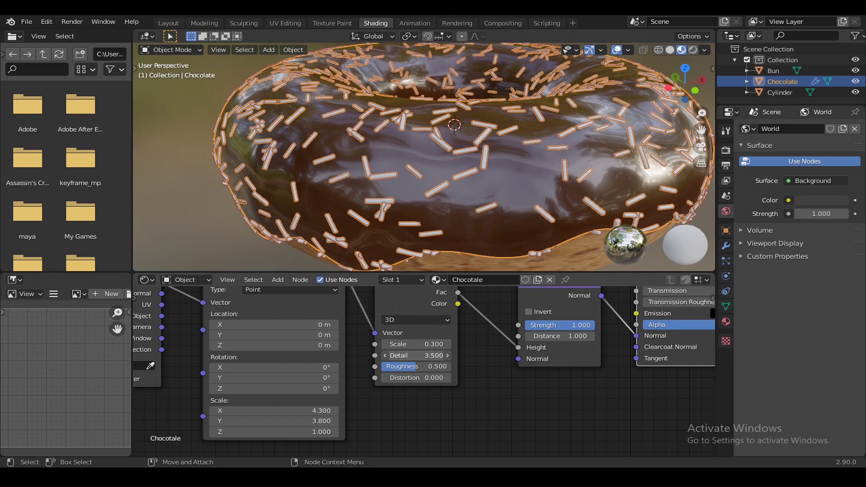
drag(456, 355, 451, 356)
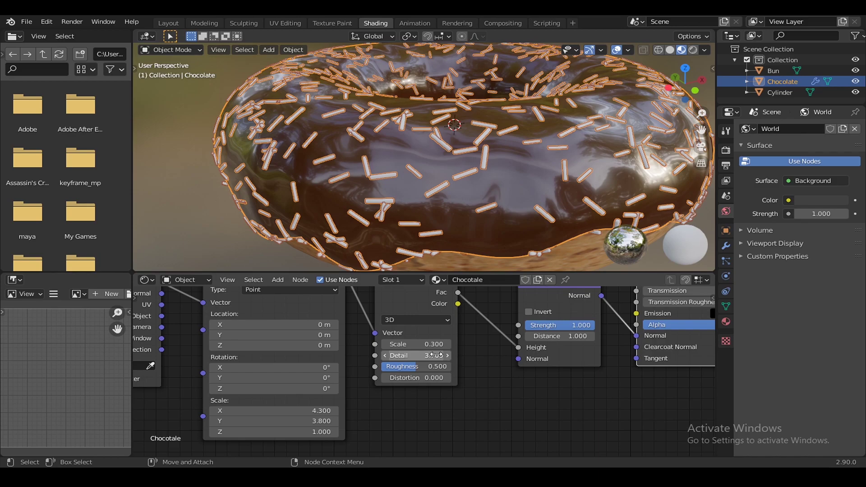
click(447, 378)
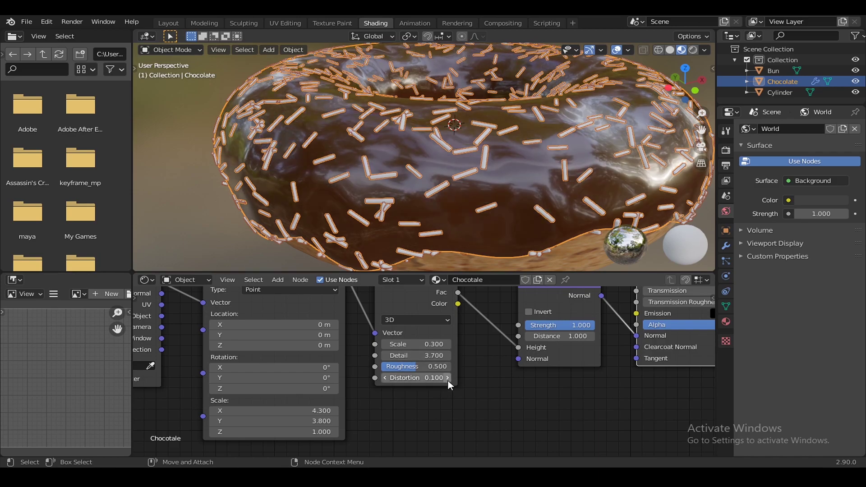
click(415, 345)
text(1.3)
key(Return)
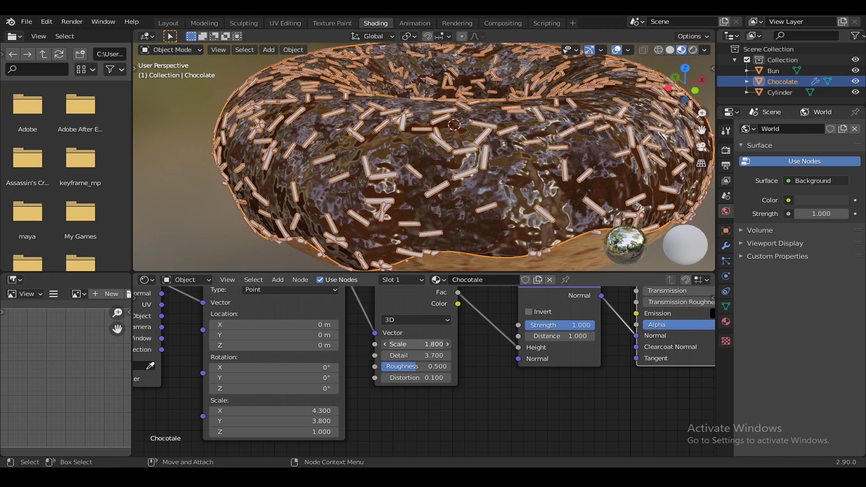
drag(415, 344, 397, 344)
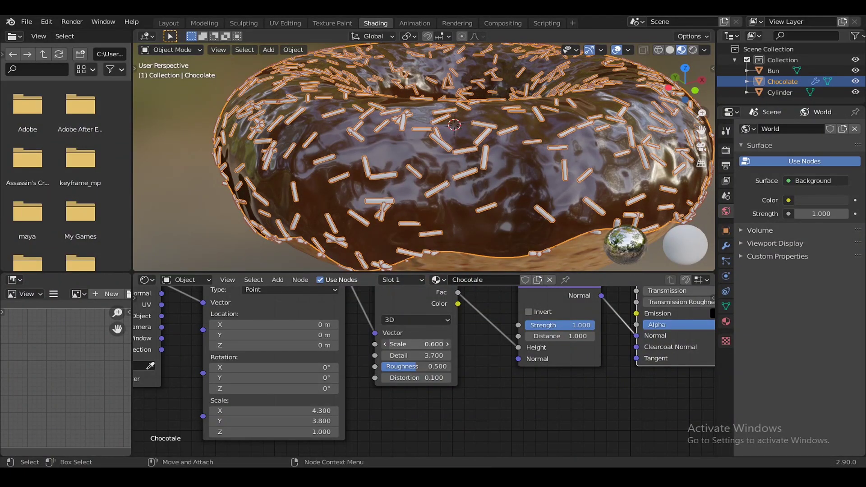
middle_drag(419, 344, 392, 373)
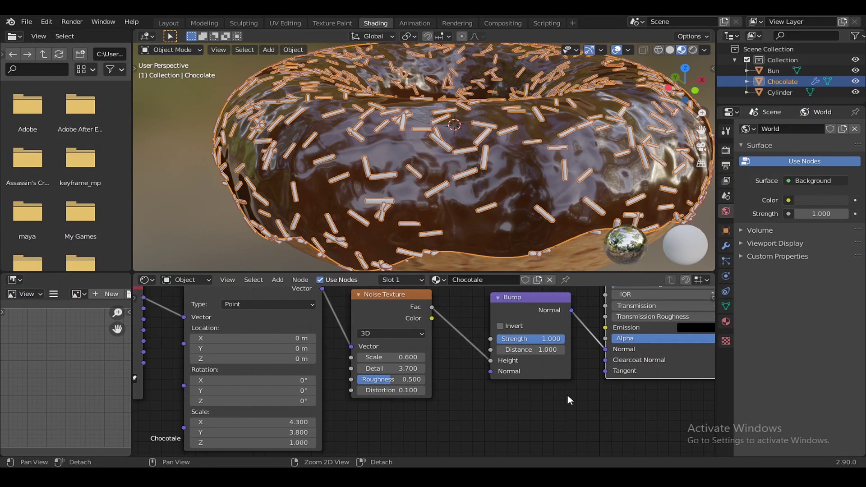
Step: Lower the icing Bump strength toward 0.183 while retuning the noise scale
drag(533, 355, 514, 355)
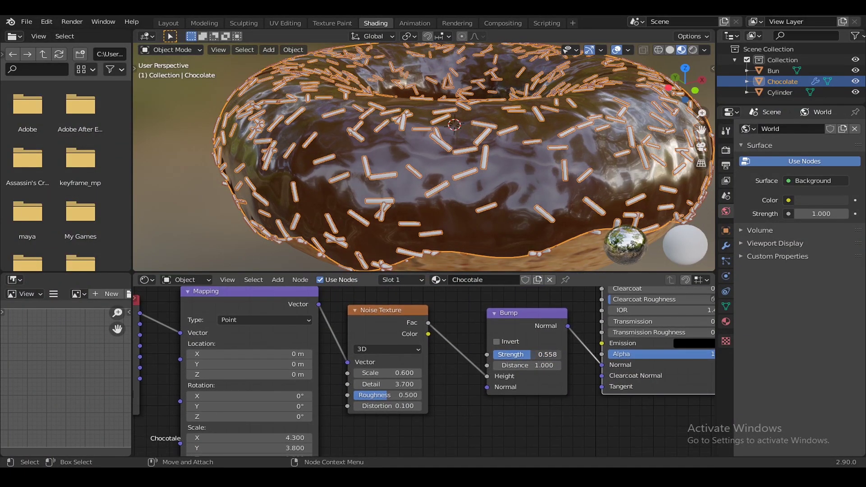
drag(401, 373, 443, 374)
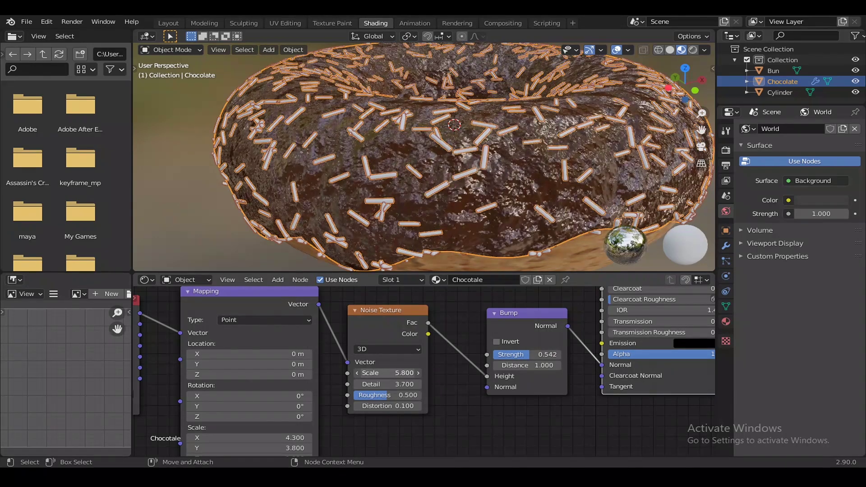
drag(388, 373, 384, 374)
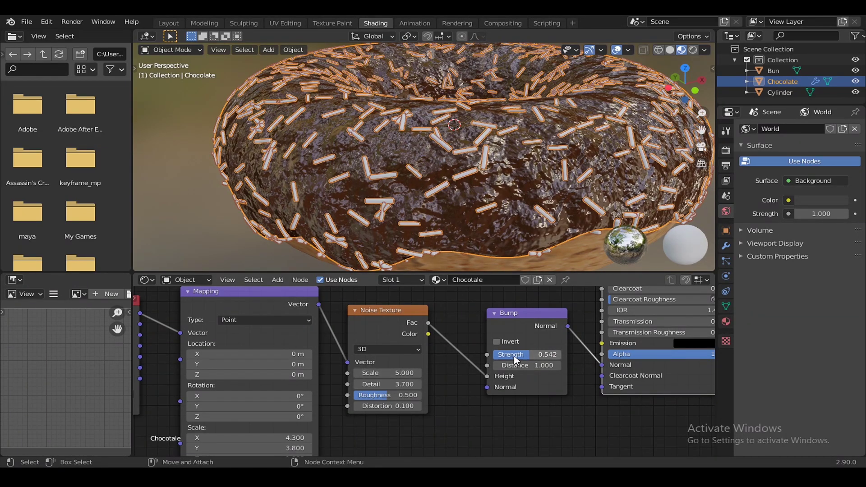
drag(532, 355, 523, 355)
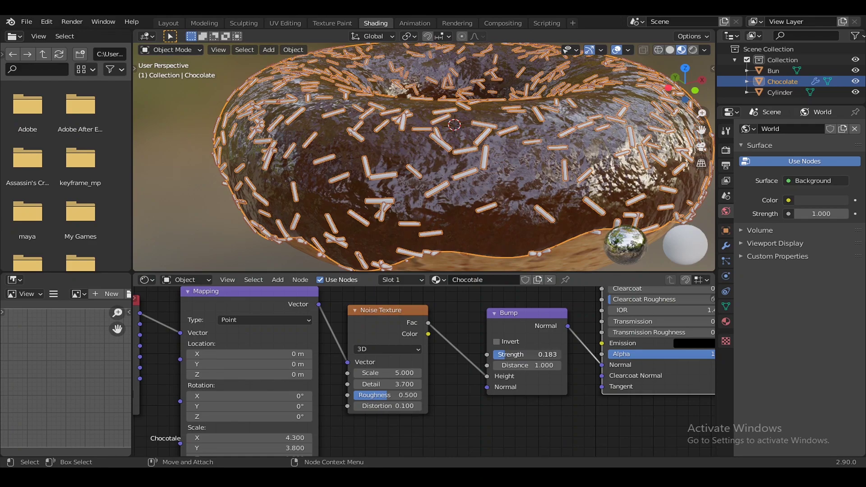
drag(388, 373, 377, 373)
Step: Reset noise distortion to 0, set roughness to 0.283, and orbit to inspect the glaze
mouse_move(519, 212)
middle_down()
mouse_move(610, 217)
mouse_move(600, 194)
middle_up()
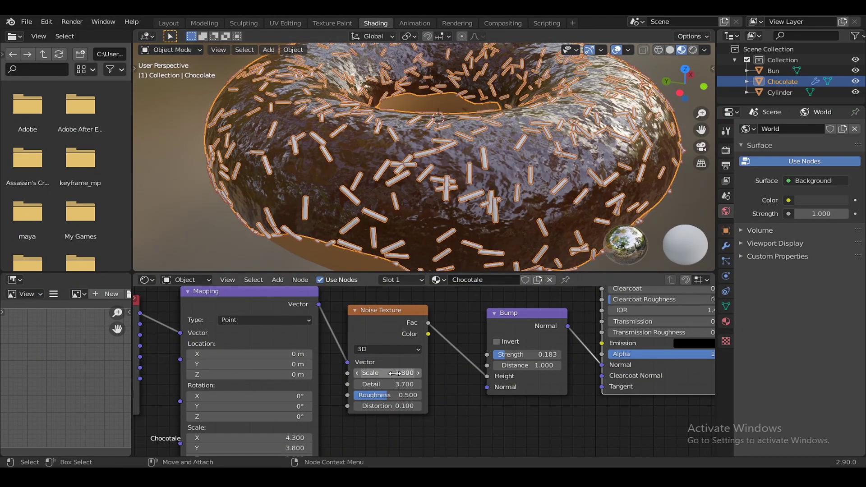
mouse_move(388, 406)
mouse_down()
mouse_move(411, 406)
mouse_move(361, 406)
mouse_up()
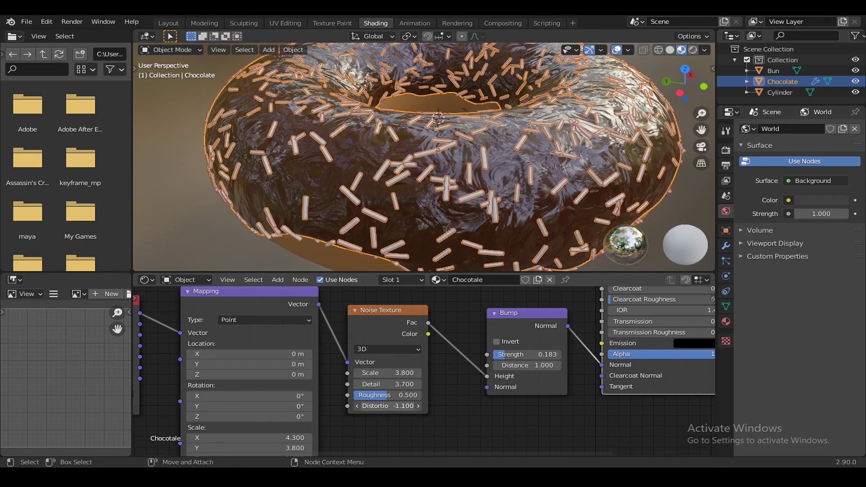
text(0)
key(Return)
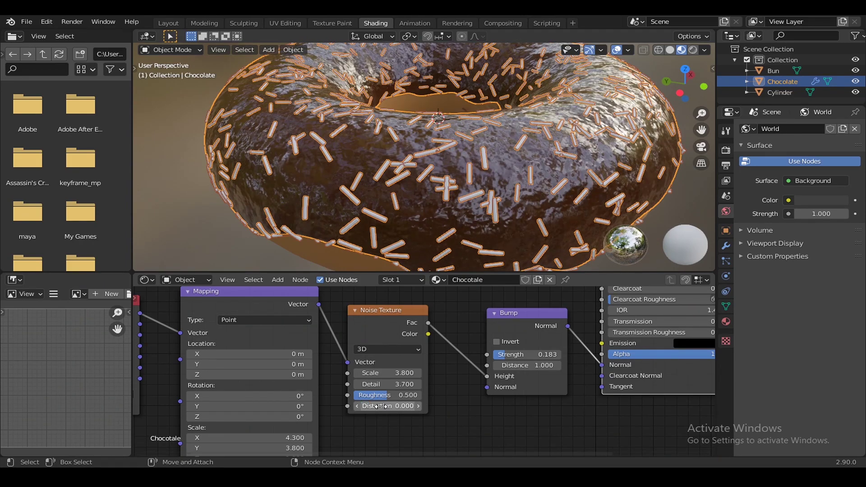
mouse_move(379, 395)
mouse_down()
mouse_move(420, 395)
mouse_move(373, 395)
mouse_up()
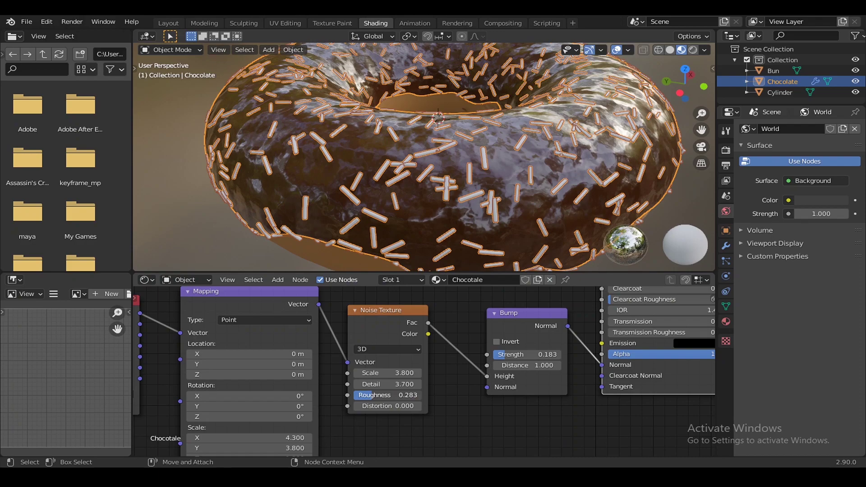
mouse_move(520, 227)
middle_down()
mouse_move(449, 200)
mouse_move(519, 224)
middle_up()
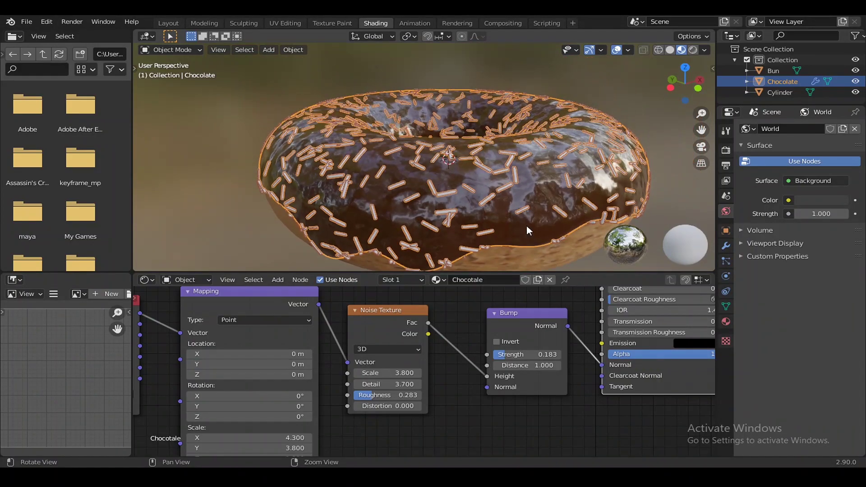
scroll(518, 224, up, 1)
mouse_move(382, 375)
mouse_down()
mouse_move(419, 374)
mouse_move(379, 373)
mouse_up()
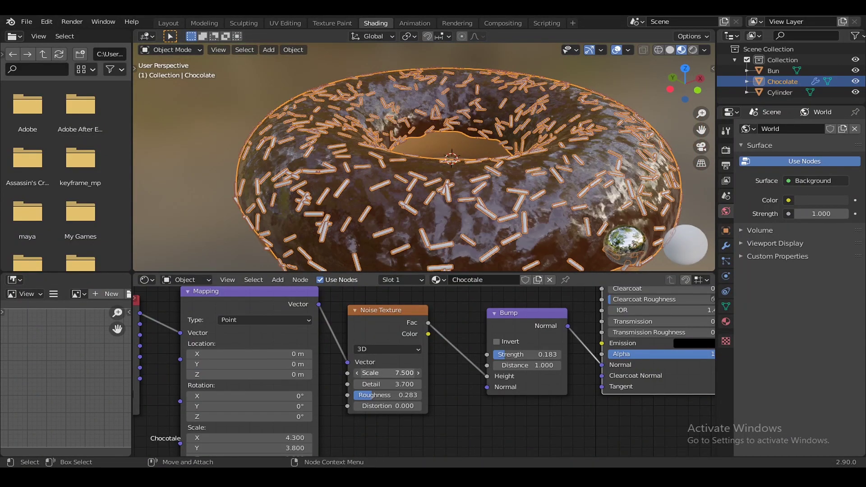
mouse_move(541, 189)
middle_down()
mouse_move(664, 208)
mouse_move(535, 202)
middle_up()
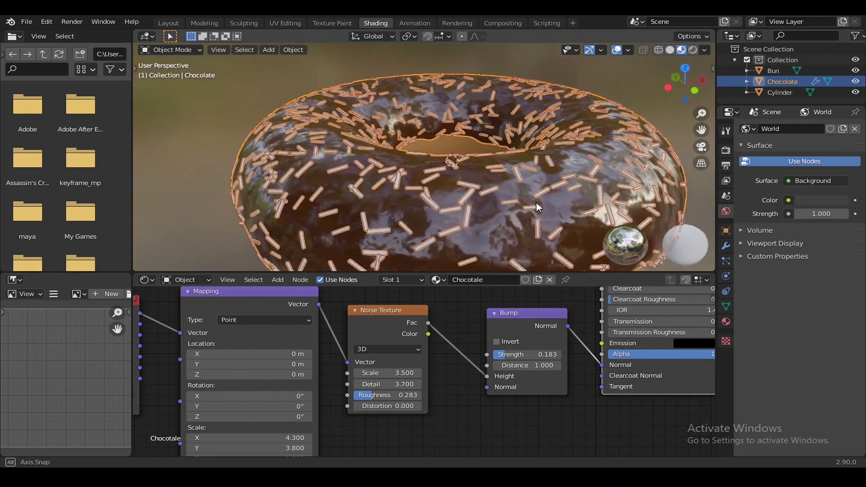
middle_drag(531, 170, 531, 224)
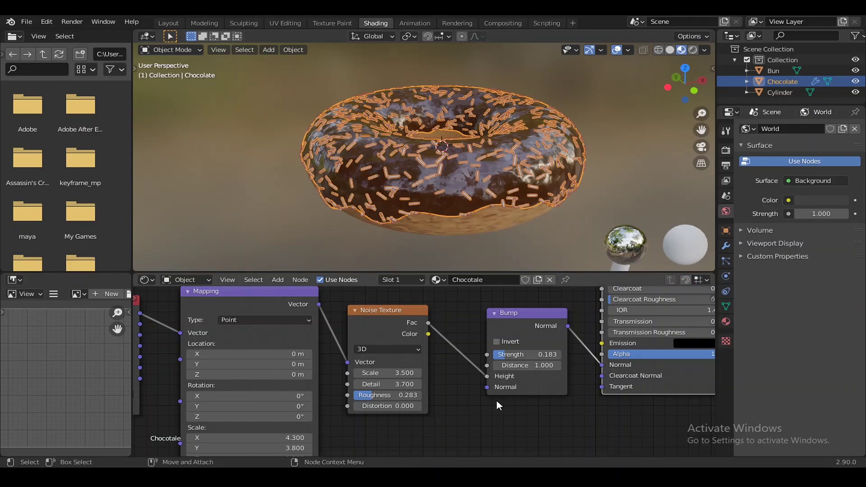
Step: Save, then move the duplicated Noise Texture and Bump pair below the originals
key(ctrl+s)
middle_drag(496, 400, 502, 385)
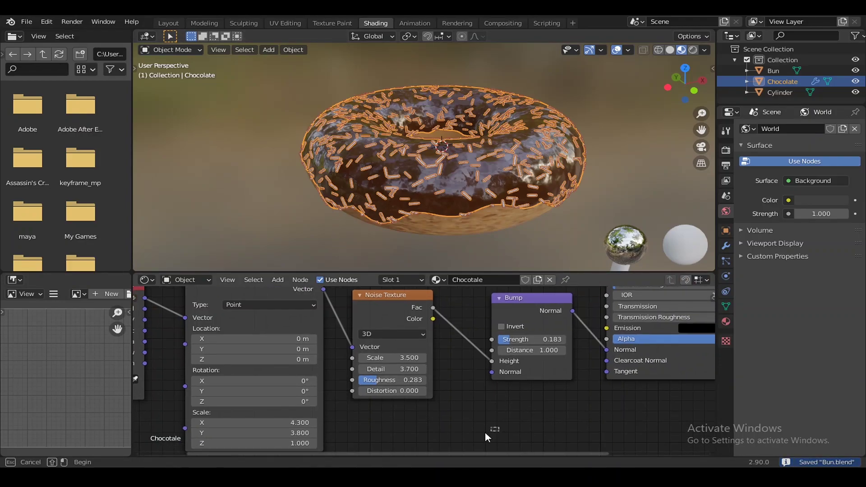
drag(499, 427, 409, 377)
middle_drag(535, 397, 535, 380)
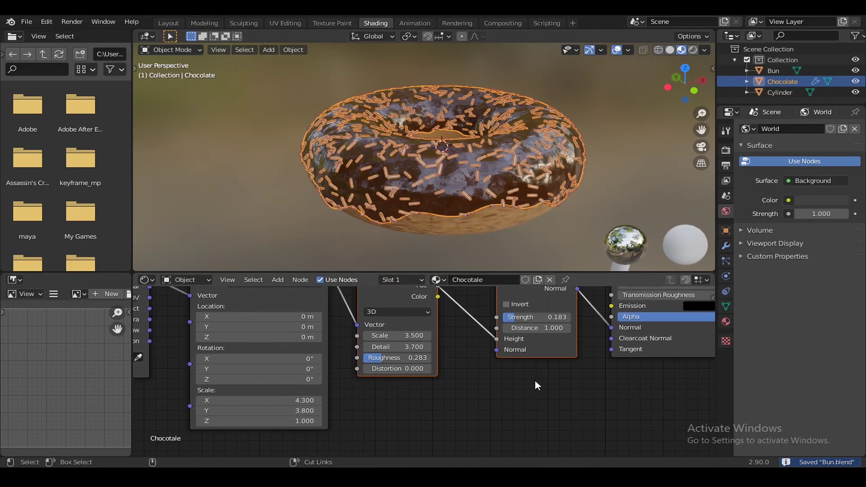
key(g)
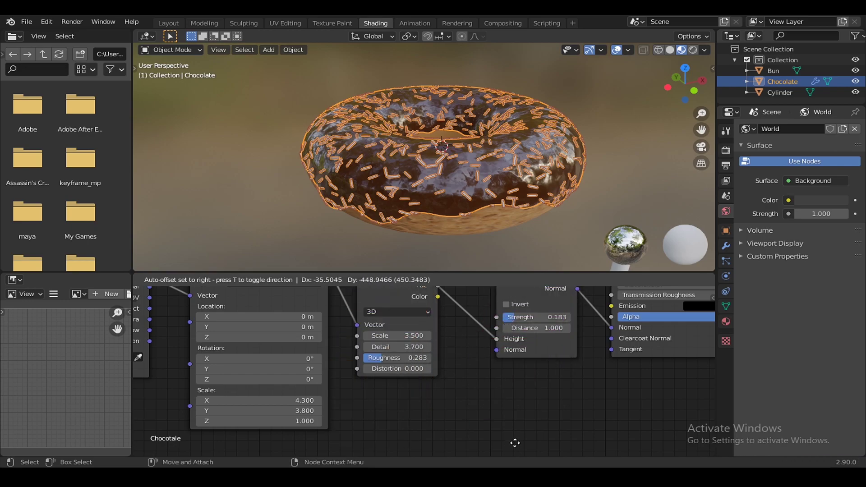
click(515, 373)
middle_drag(515, 373, 610, 374)
scroll(609, 374, down, 2)
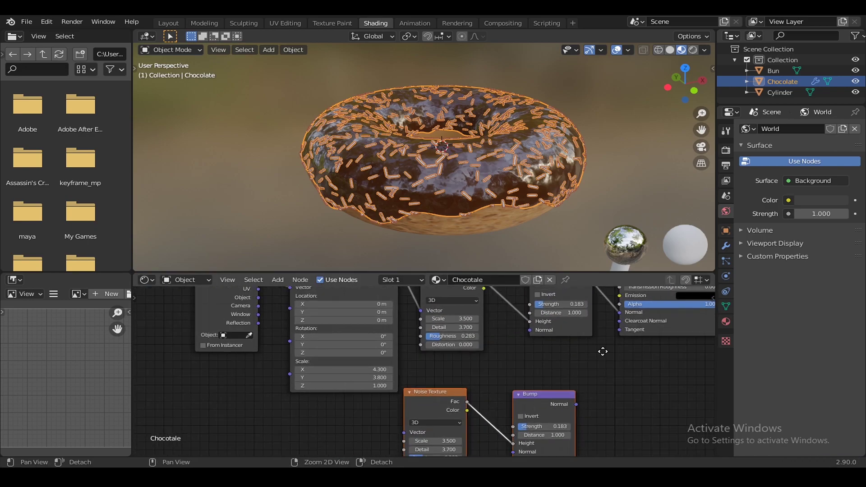
key(g)
click(359, 413)
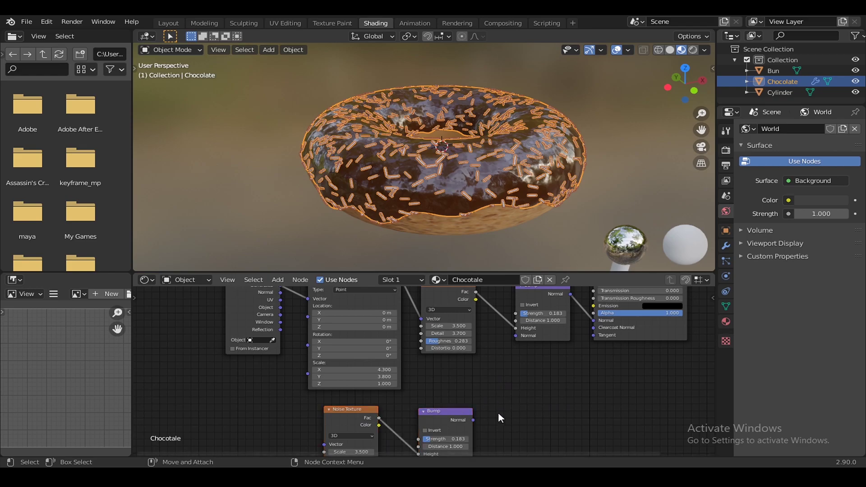
Step: Link the lower Bump into the upper Bump's Normal and Generated coordinates into the new Noise Vector, then save
drag(473, 420, 490, 400)
drag(514, 337, 516, 336)
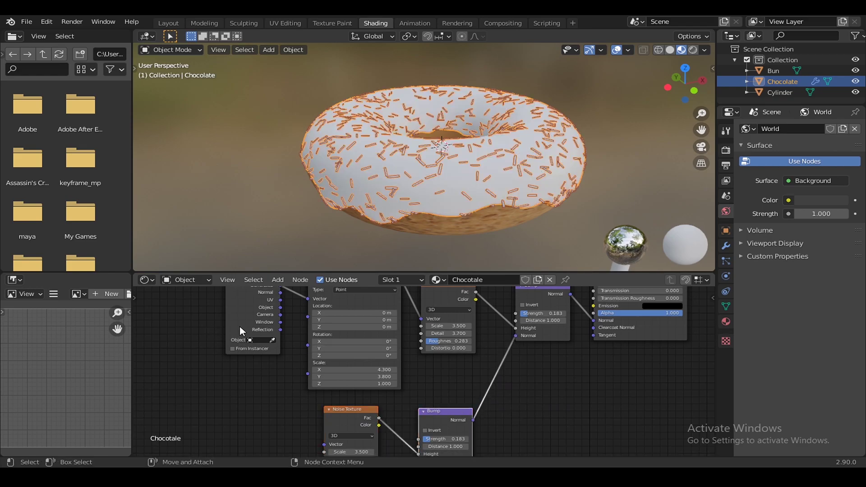
drag(239, 326, 200, 381)
drag(242, 340, 321, 446)
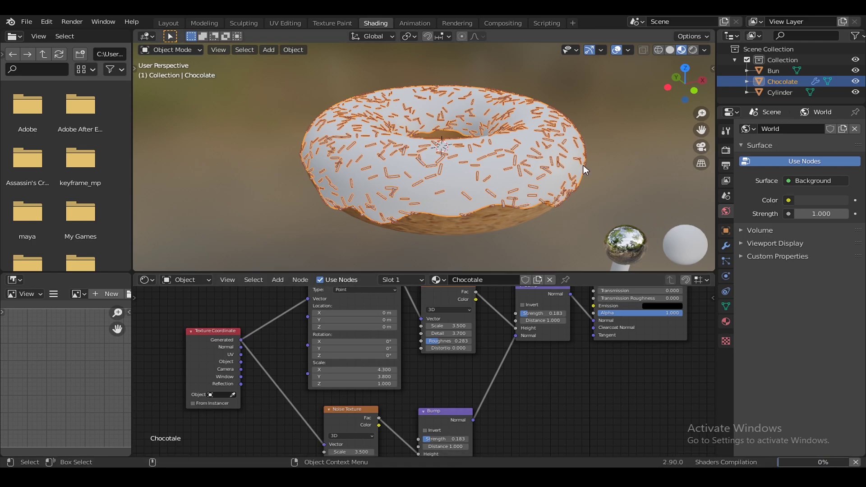
key(ctrl+s)
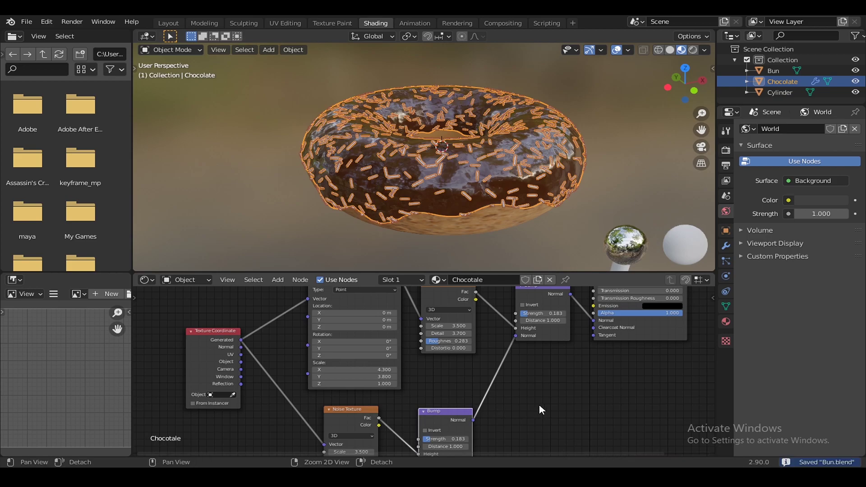
Step: Preview the second noise texture directly on the donut icing
middle_drag(539, 409, 499, 329)
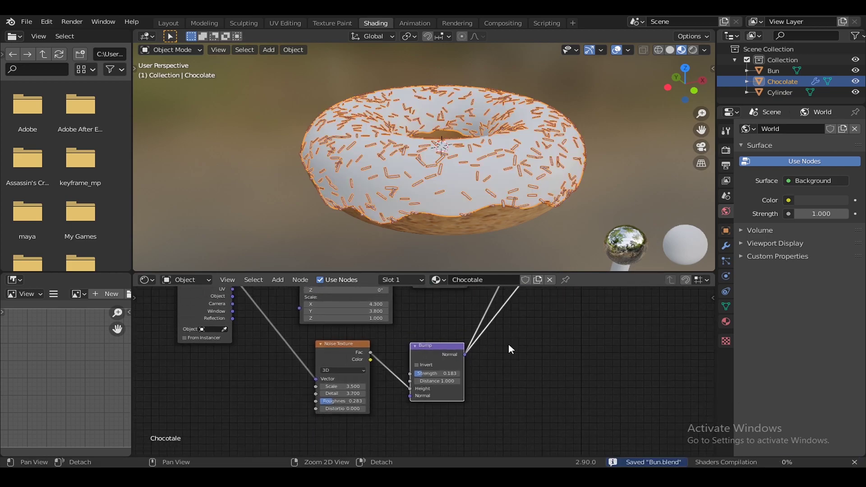
scroll(574, 383, up, 2)
scroll(550, 362, up, 1)
scroll(529, 198, up, 3)
scroll(497, 194, up, 2)
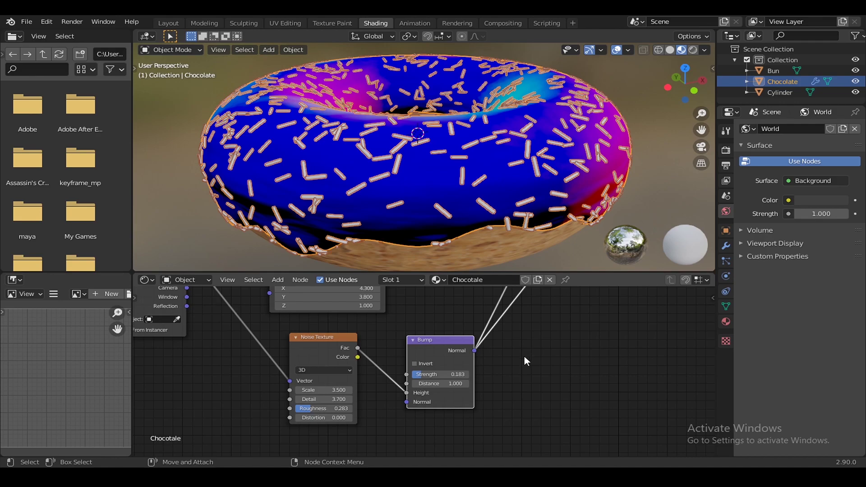
ctrl+scroll(537, 367, up, 3)
ctrl+shift+click(372, 343)
Step: Set the second Noise Texture to Detail 16 and Scale 200
ctrl+scroll(586, 359, up, 1)
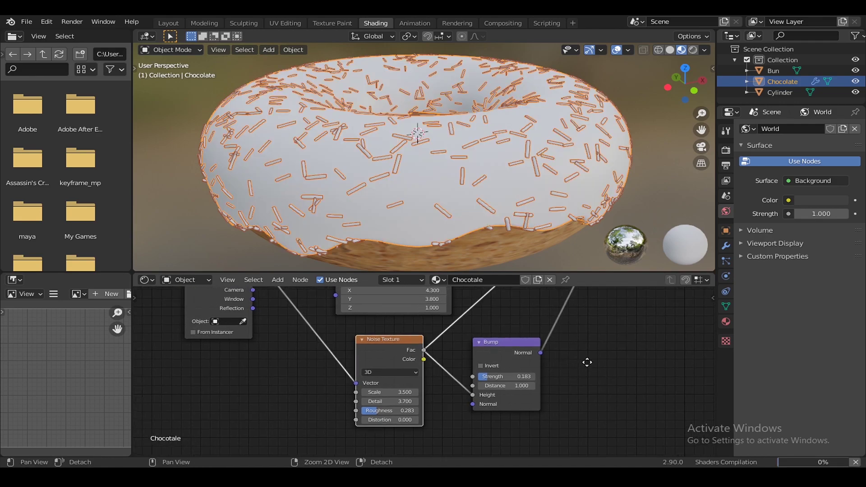
ctrl+scroll(585, 375, up, 4)
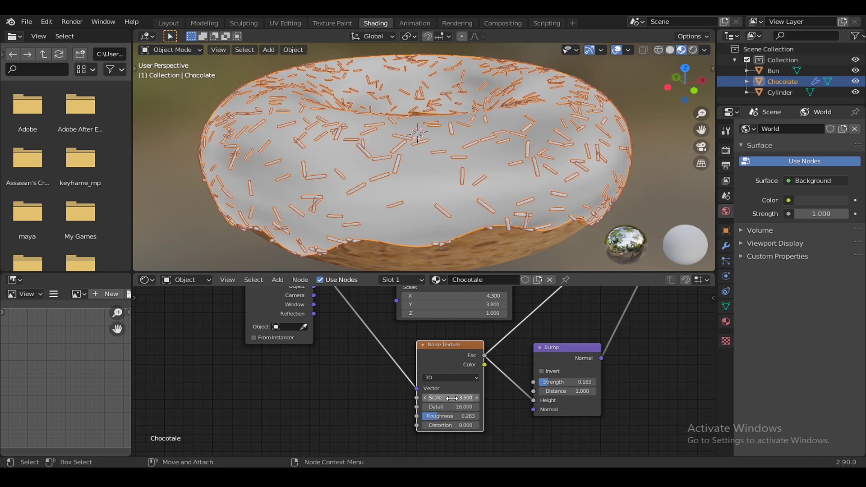
text(5.000)
key(Return)
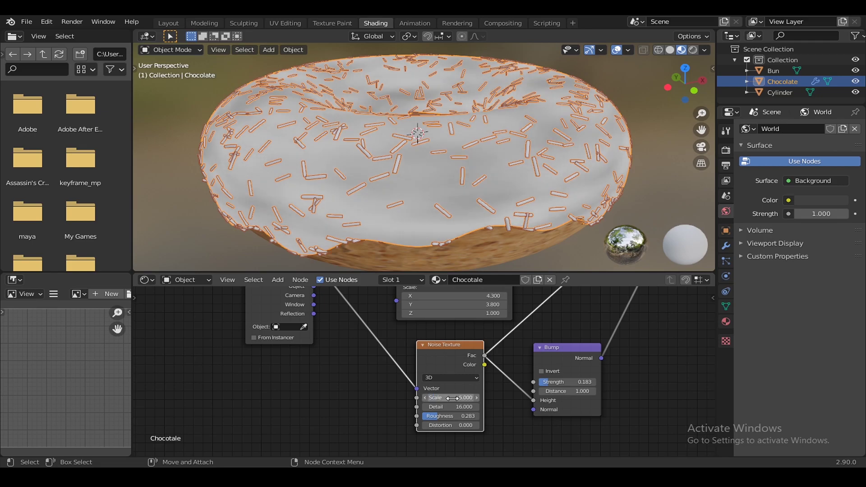
middle_drag(627, 380, 610, 397)
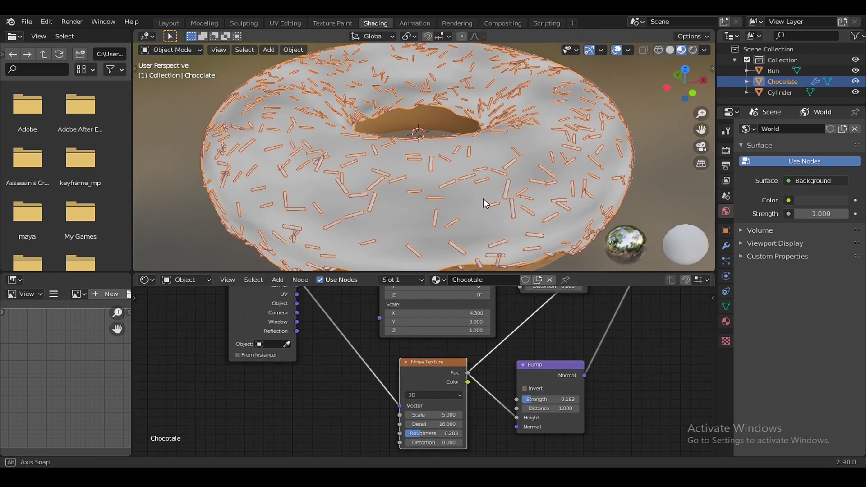
middle_drag(484, 199, 488, 188)
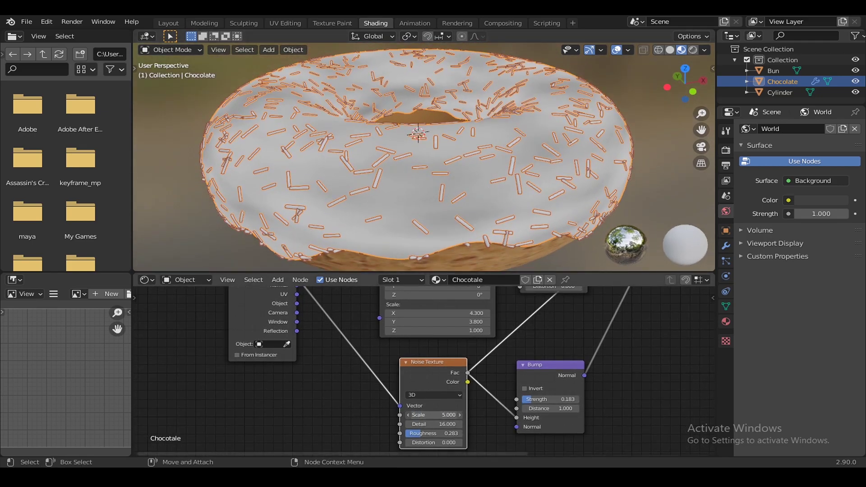
drag(431, 415, 456, 415)
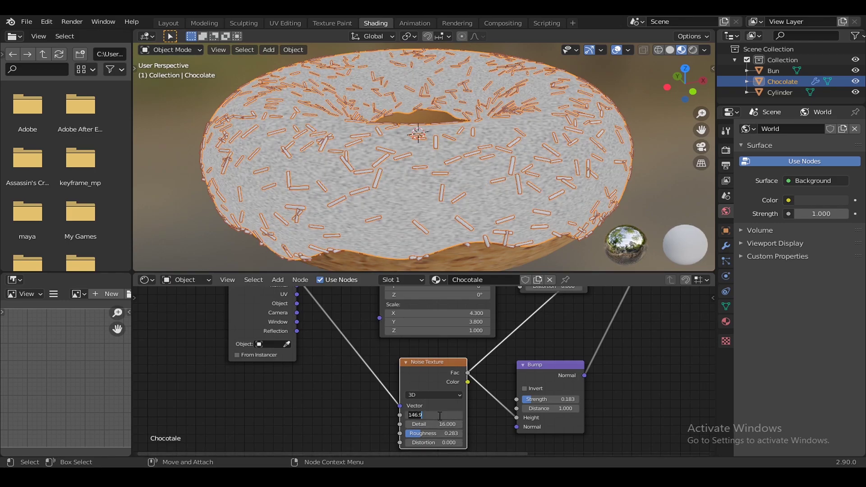
text(00)
key(Return)
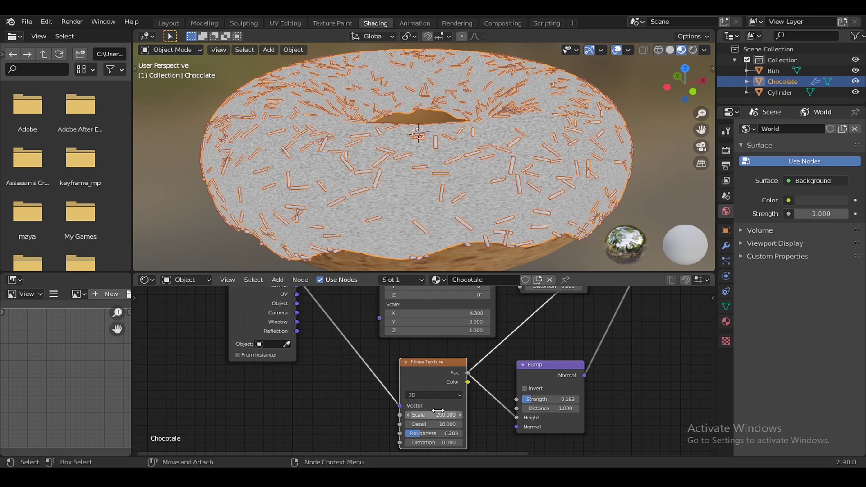
Step: Move Mapping and Texture Coordinate left, link Mapping Vector into the second noise, and save Bun.blend
middle_drag(636, 365, 580, 387)
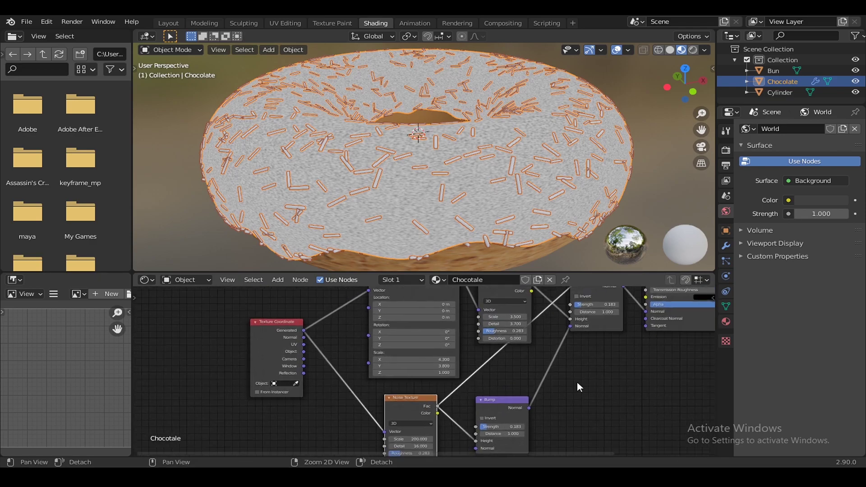
scroll(578, 380, down, 2)
drag(396, 301, 383, 301)
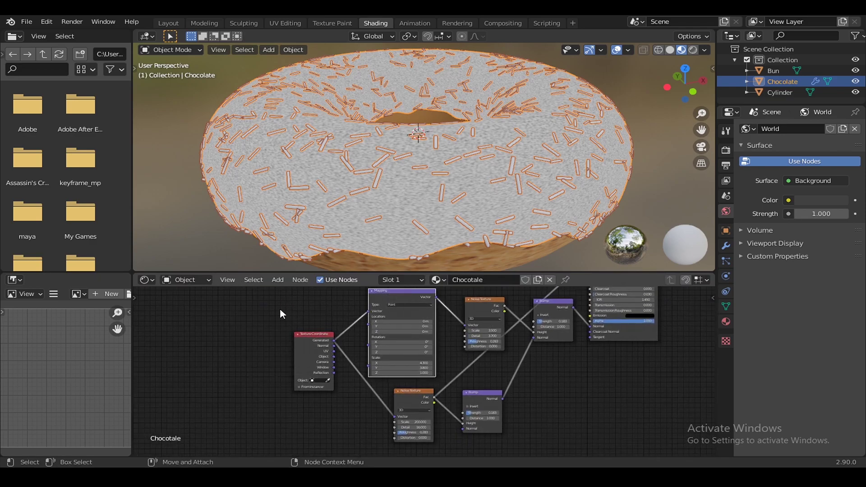
key(g)
click(221, 316)
drag(298, 341, 244, 324)
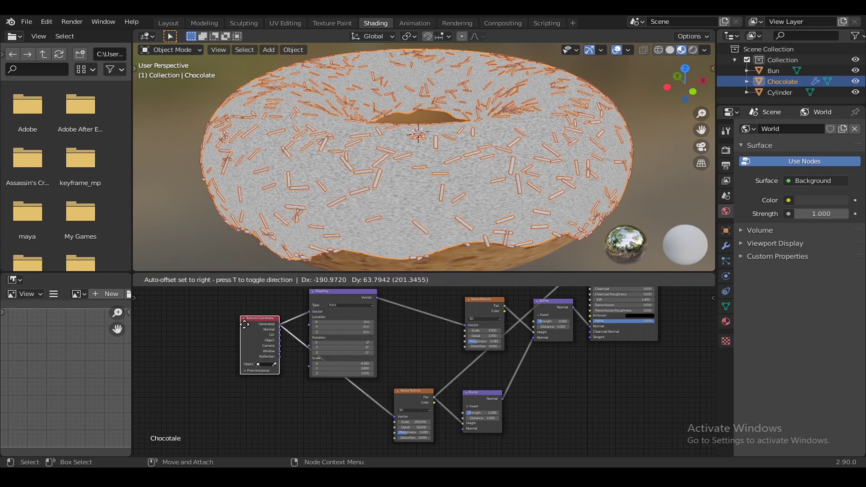
click(244, 323)
drag(379, 299, 395, 417)
key(ctrl+s)
Step: Bring the second Noise Texture and Bump nodes into view beside the donut preview
middle_drag(581, 403, 541, 418)
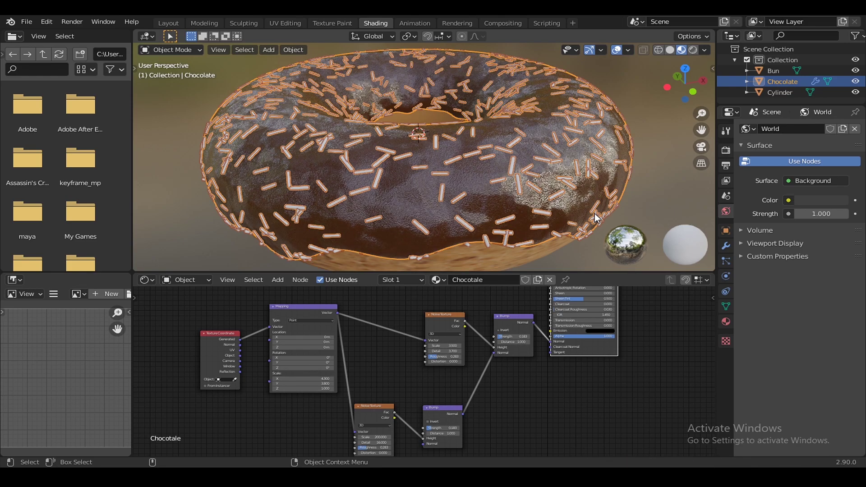
mouse_move(548, 222)
middle_down()
mouse_move(499, 154)
mouse_move(499, 167)
middle_up()
scroll(494, 168, up, 3)
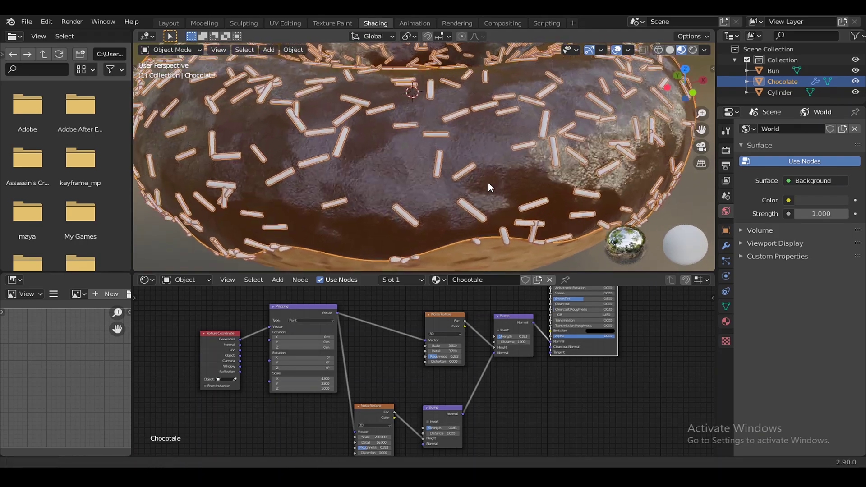
scroll(488, 181, up, 2)
scroll(492, 189, down, 2)
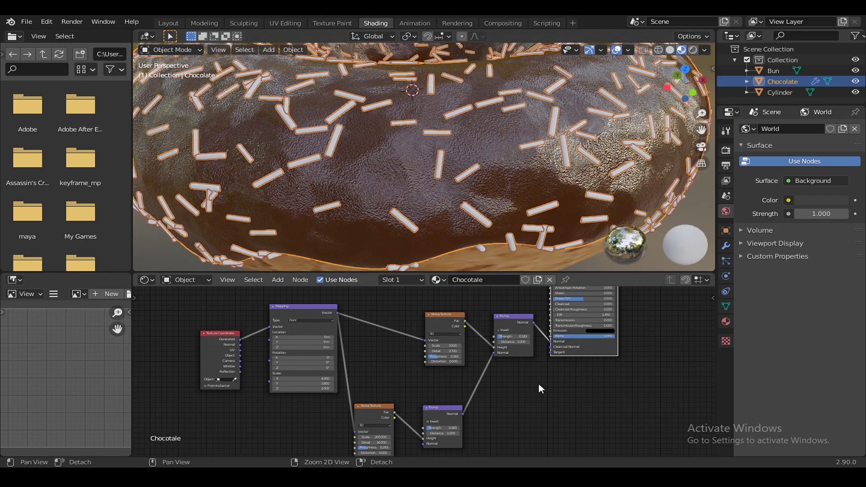
middle_drag(539, 383, 520, 350)
scroll(574, 407, up, 1)
scroll(583, 394, up, 2)
scroll(589, 396, up, 1)
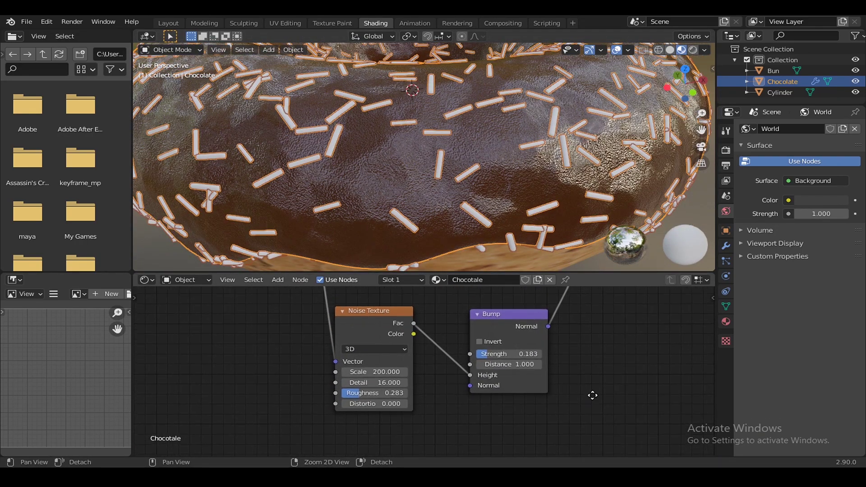
scroll(451, 361, up, 1)
mouse_move(357, 331)
mouse_down()
mouse_move(451, 359)
mouse_move(514, 303)
mouse_up()
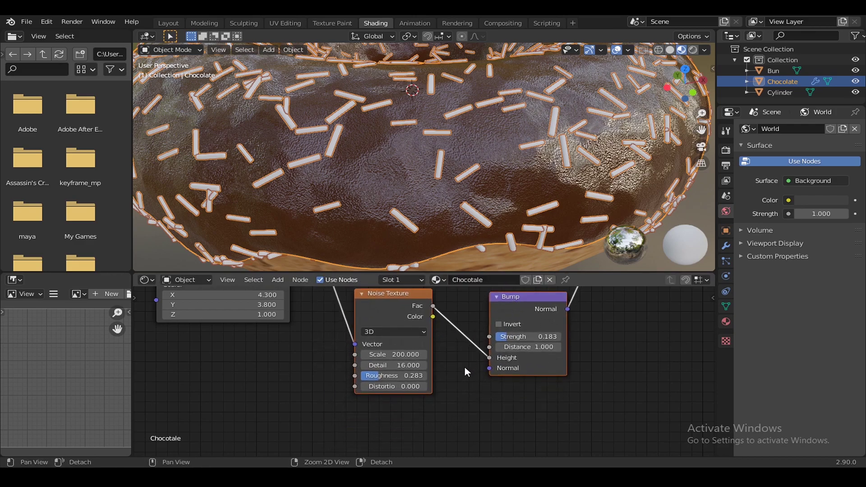
middle_drag(591, 365, 577, 408)
Step: Set the second Bump strength to 0.020 and its Noise Scale to 400
drag(504, 352, 500, 350)
text(.02)
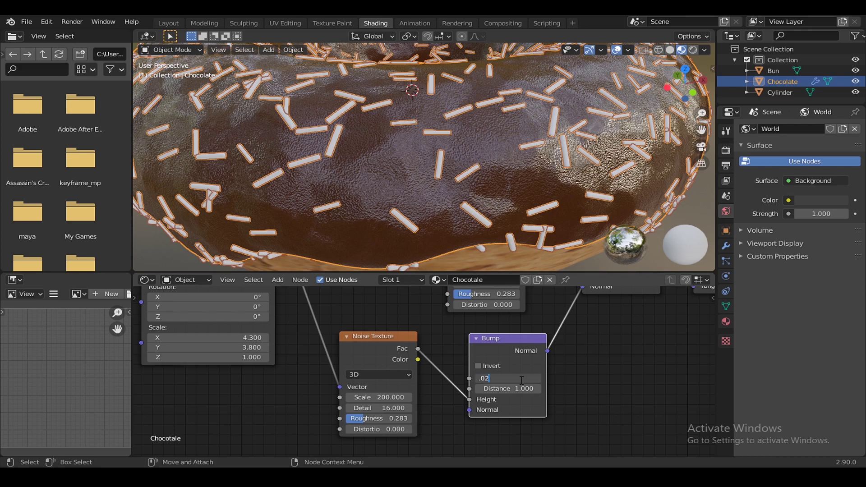
key(Return)
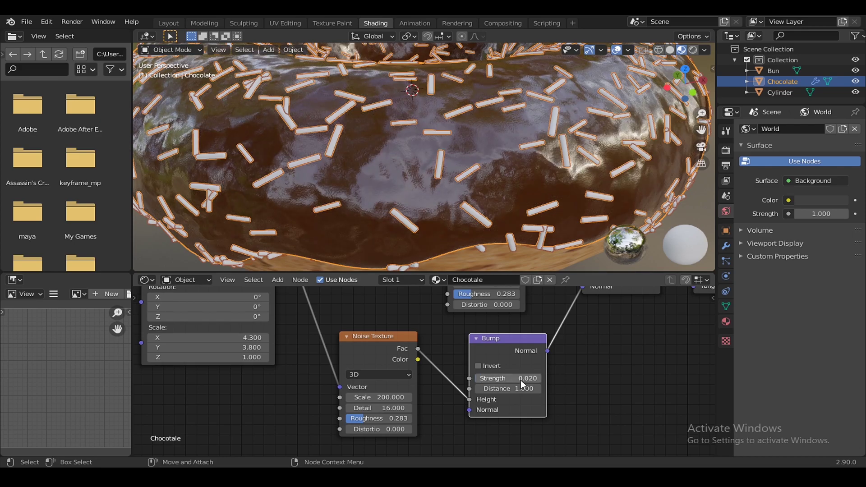
mouse_move(583, 190)
middle_down()
mouse_move(596, 195)
mouse_move(563, 187)
middle_up()
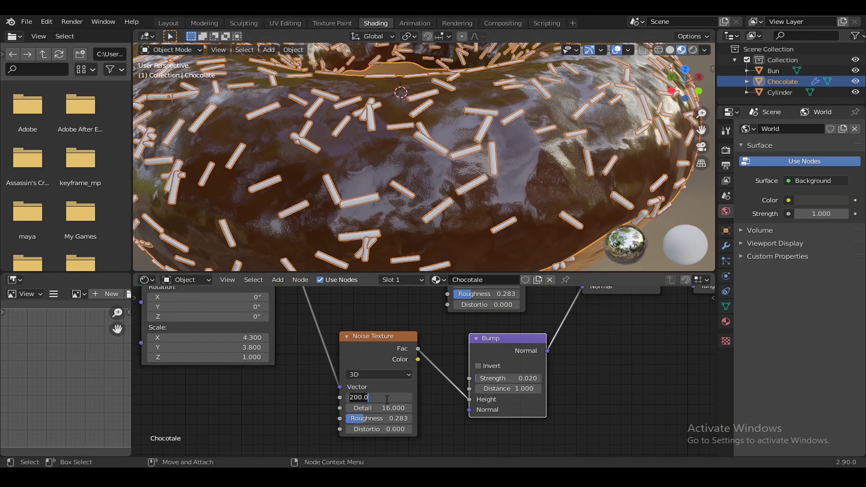
key(Return)
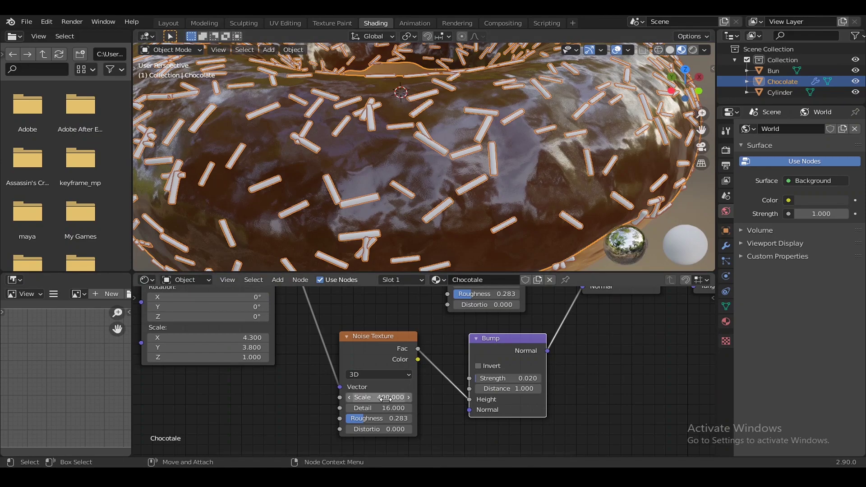
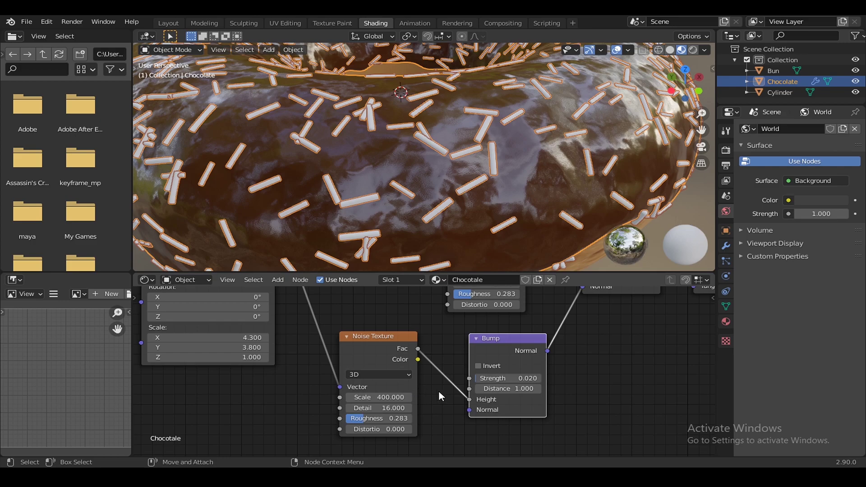
Step: Check the donut reference photos, then set the lower Bump Distance to 0.100
click(325, 424)
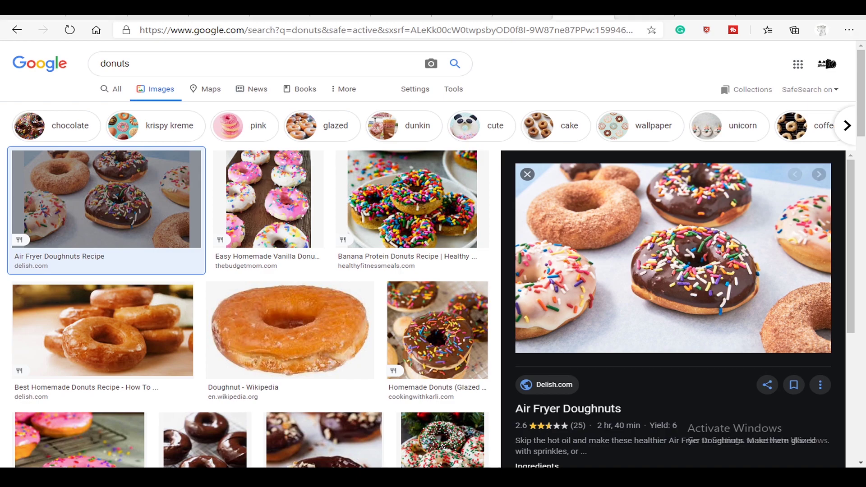
key(alt+Tab)
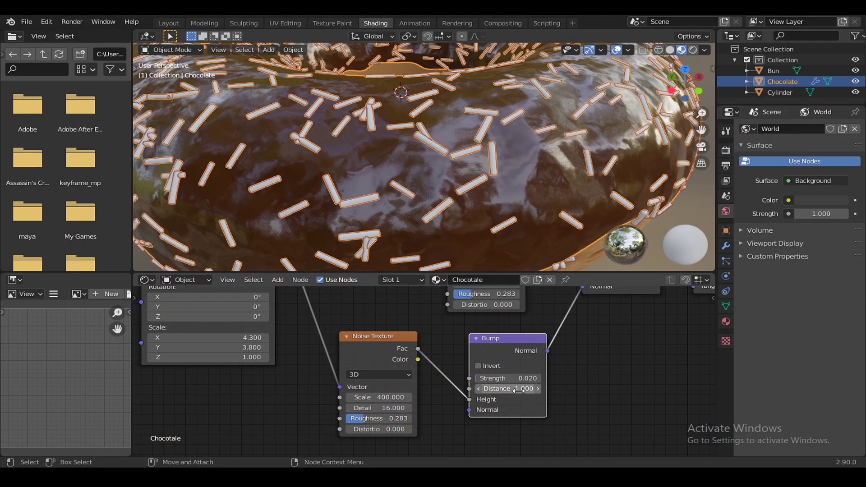
click(518, 391)
text(1.0)
key(Return)
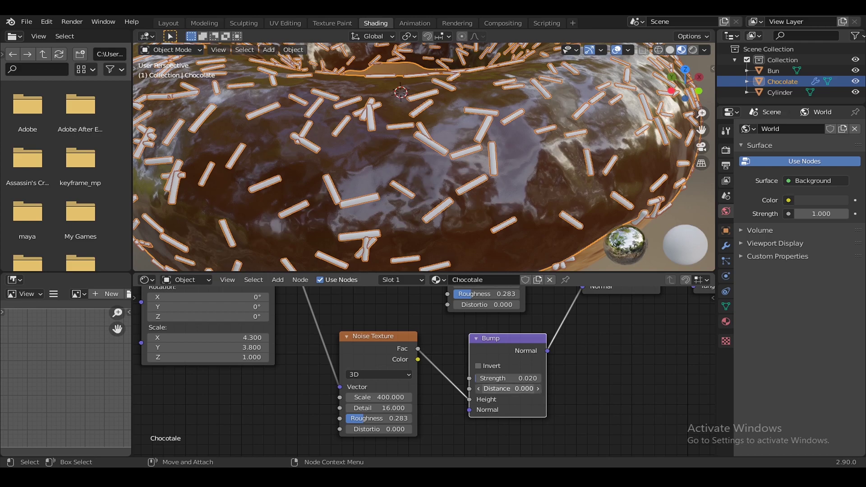
click(538, 388)
Step: Inspect the deselected donut from low side angles and save Bun.blend
scroll(550, 187, down, 8)
mouse_move(555, 186)
middle_down()
mouse_move(589, 193)
mouse_move(582, 221)
mouse_move(466, 206)
middle_up()
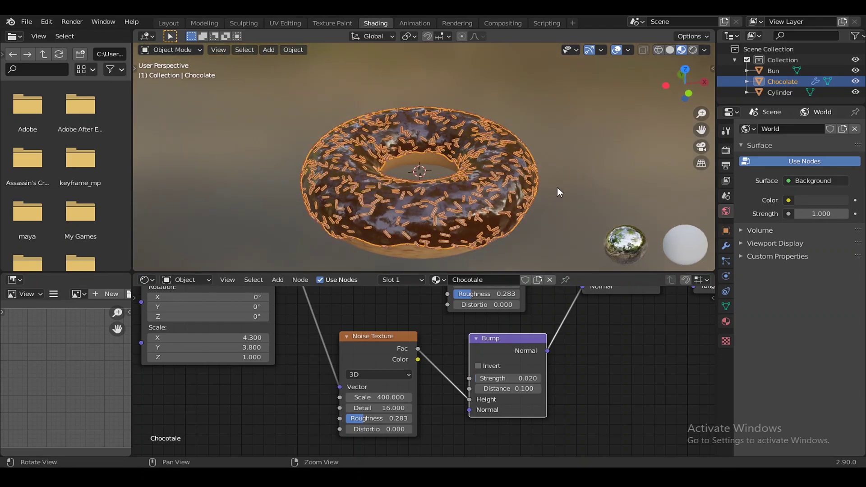
click(593, 171)
mouse_move(592, 172)
middle_down()
mouse_move(610, 126)
mouse_move(542, 133)
mouse_move(527, 182)
mouse_move(575, 191)
middle_up()
key(ctrl+s)
scroll(504, 175, up, 2)
scroll(536, 212, up, 4)
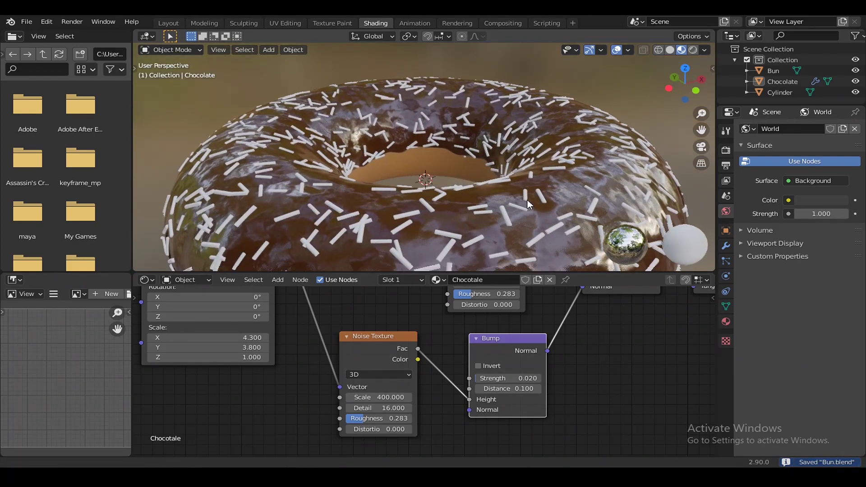
scroll(526, 200, down, 3)
middle_drag(518, 190, 514, 186)
Step: Move the upper Noise Texture node left and set its Detail to 0
middle_drag(594, 342, 596, 404)
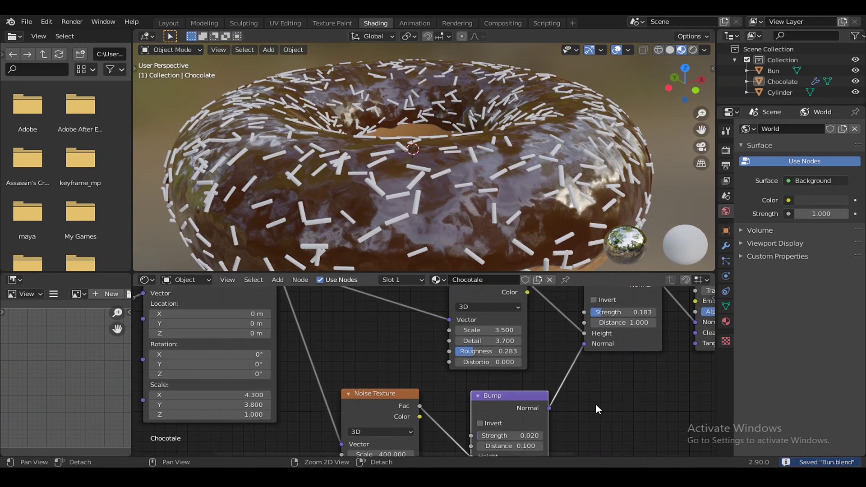
scroll(596, 403, down, 2)
scroll(580, 393, down, 1)
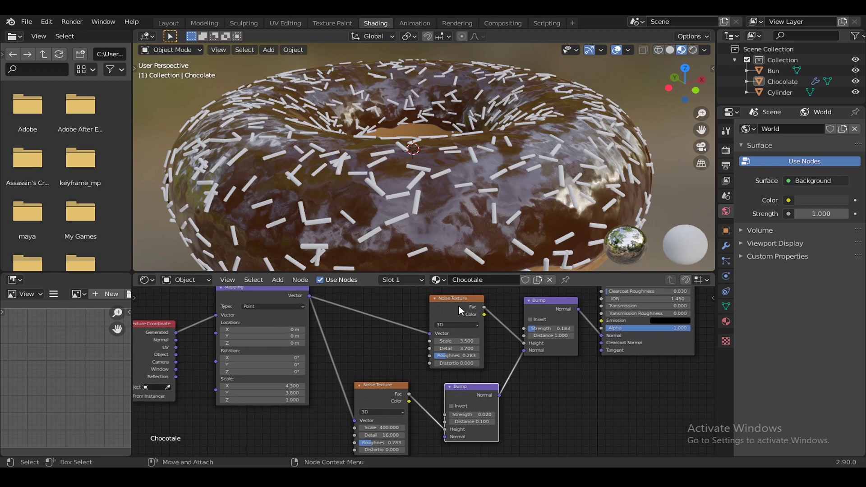
drag(459, 306, 386, 301)
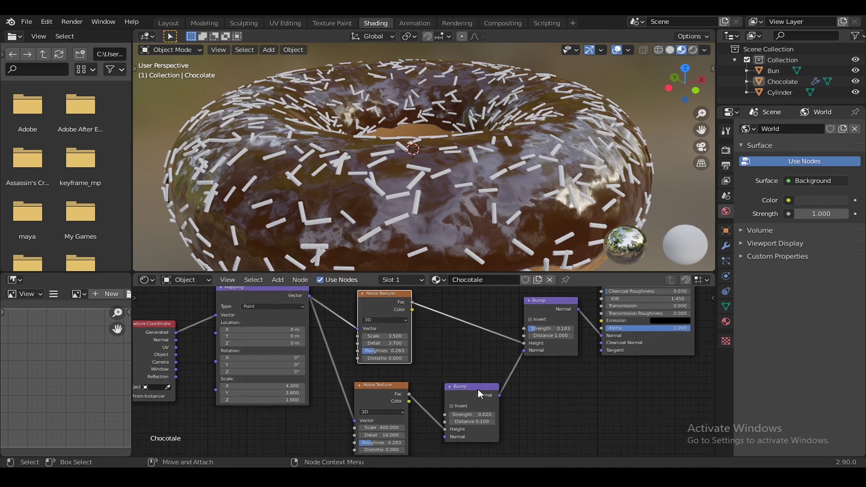
middle_drag(478, 389, 497, 361)
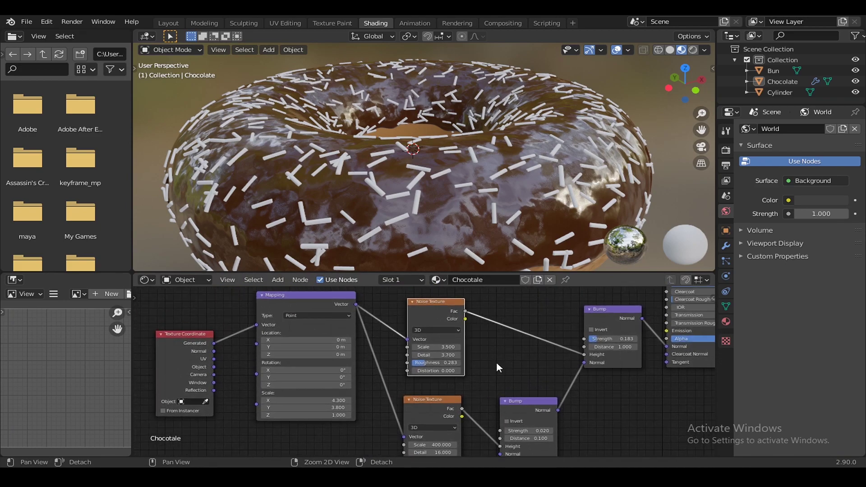
middle_drag(491, 192, 488, 194)
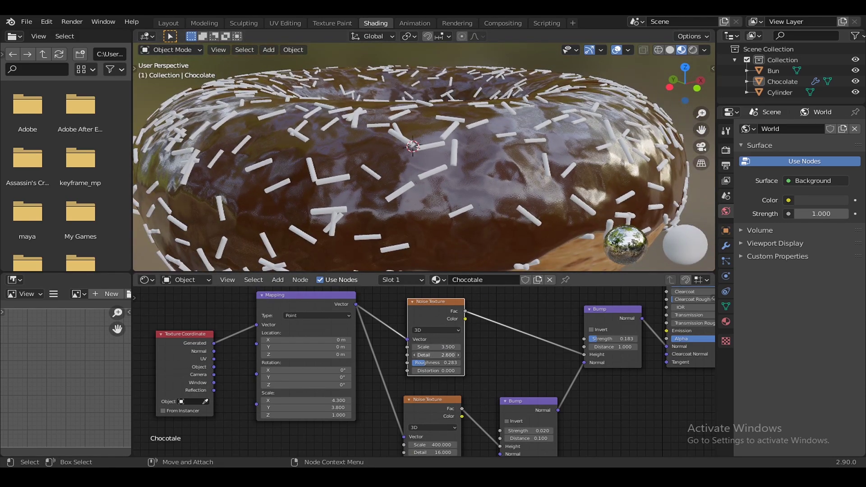
key(BackSpace)
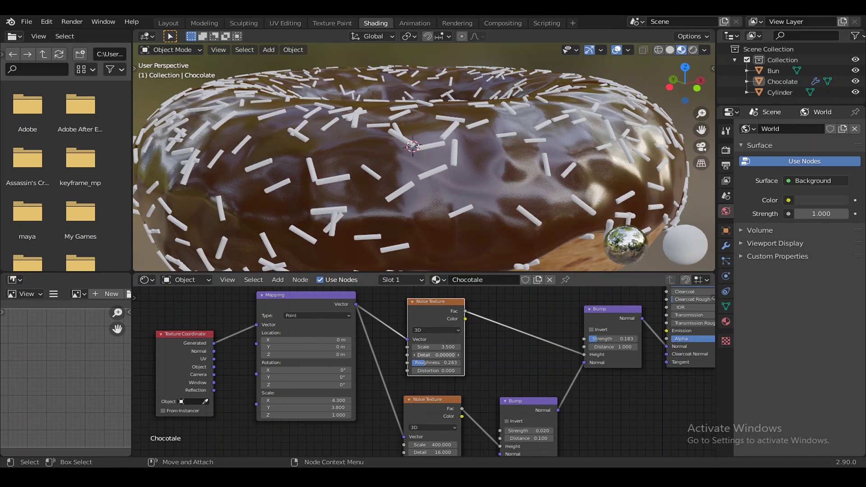
Step: Set the upper Bump node's Distance to 0.500
scroll(506, 188, down, 4)
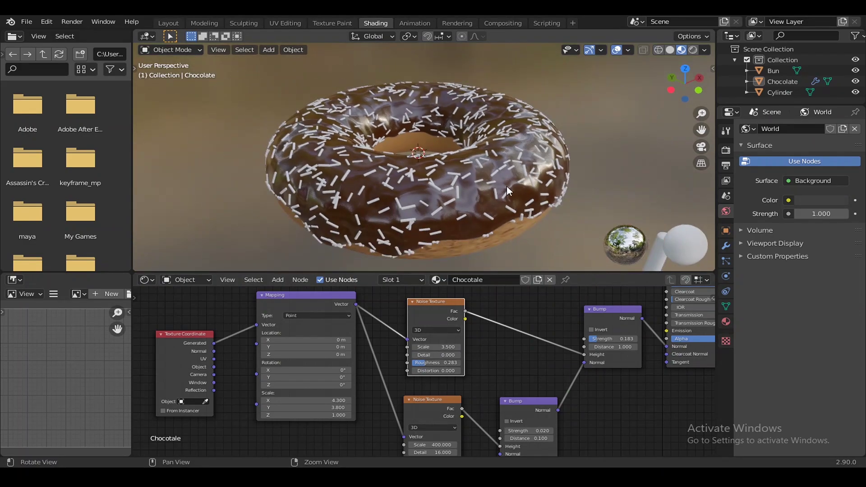
scroll(510, 183, down, 2)
scroll(515, 194, up, 4)
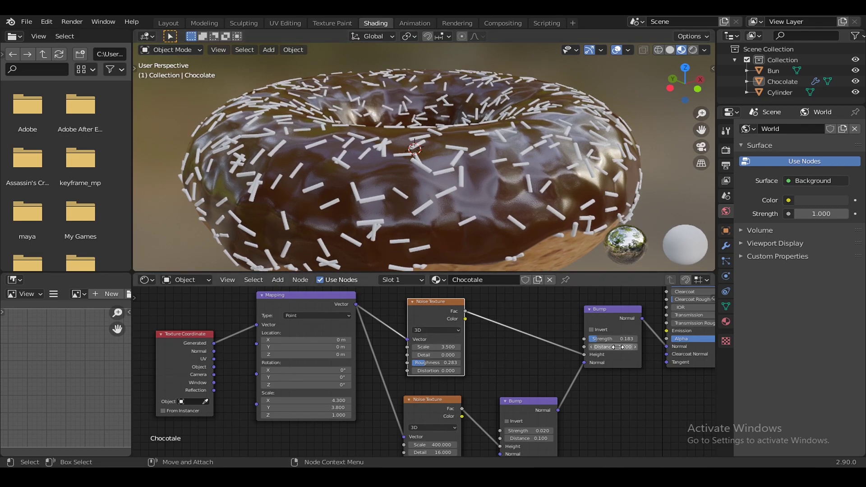
key(Return)
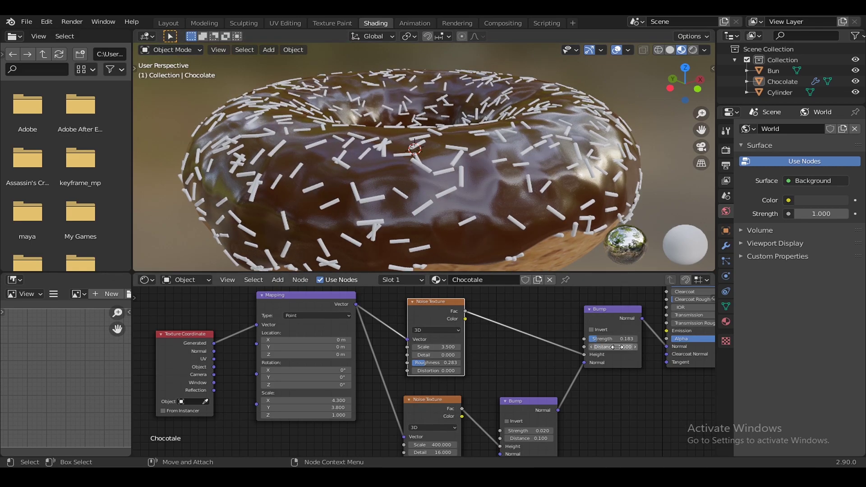
Step: Settle the upper noise Scale at 4.800 after trying 2.900 and 5.700
drag(433, 348, 417, 348)
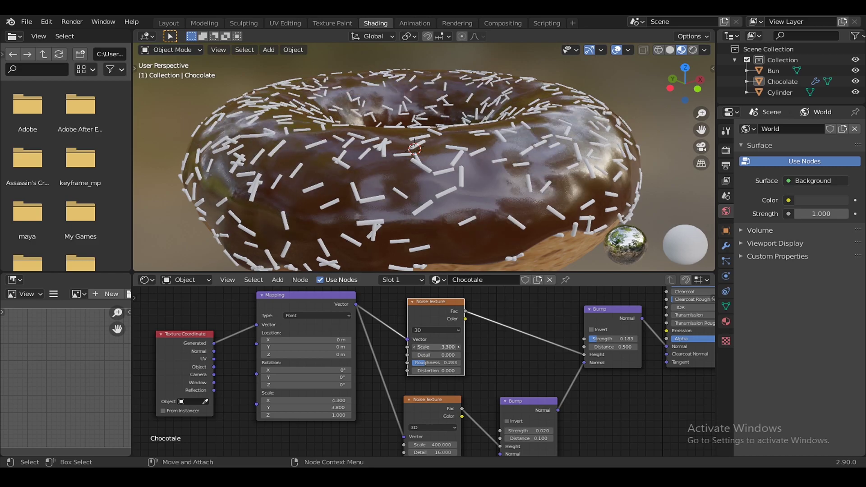
scroll(509, 157, down, 5)
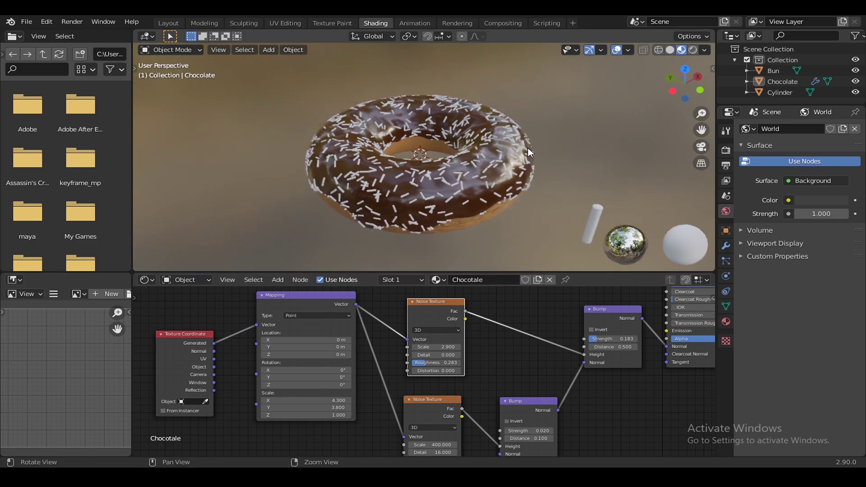
middle_drag(528, 148, 513, 191)
scroll(496, 203, up, 3)
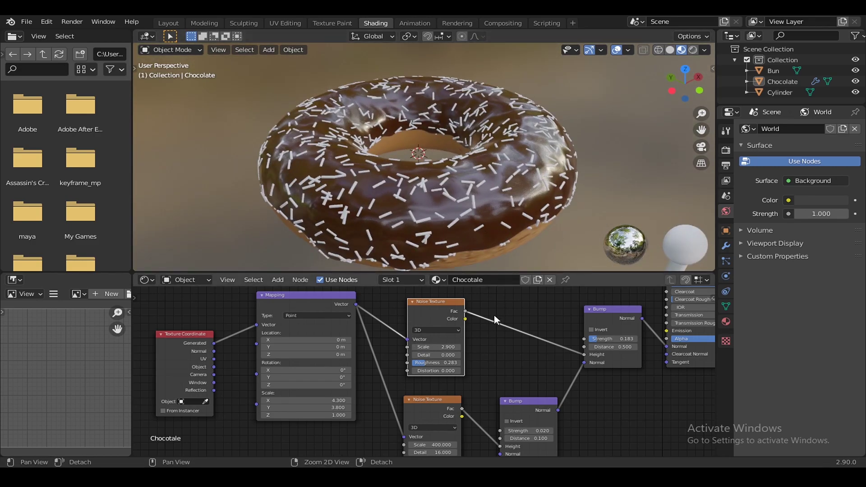
mouse_move(433, 347)
mouse_down()
mouse_move(507, 347)
mouse_move(457, 353)
mouse_up()
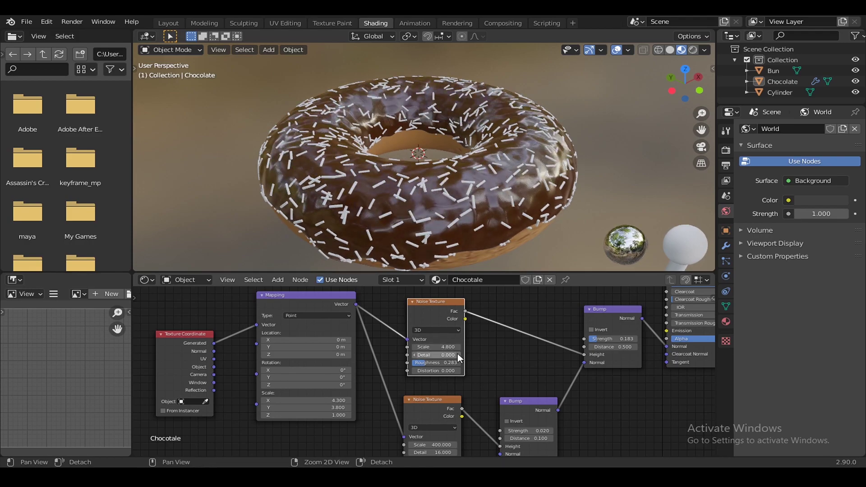
middle_drag(477, 362, 496, 348)
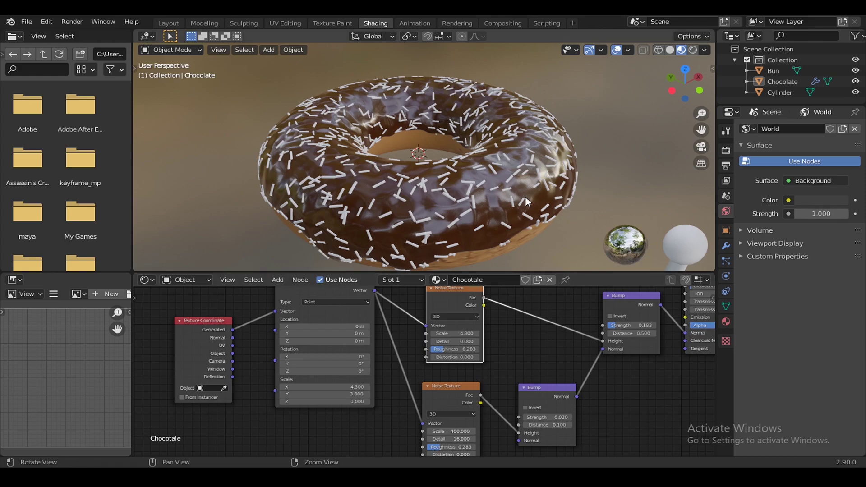
scroll(528, 198, up, 2)
Step: Raise the upper Noise Texture Distortion to 0.200
scroll(537, 216, up, 2)
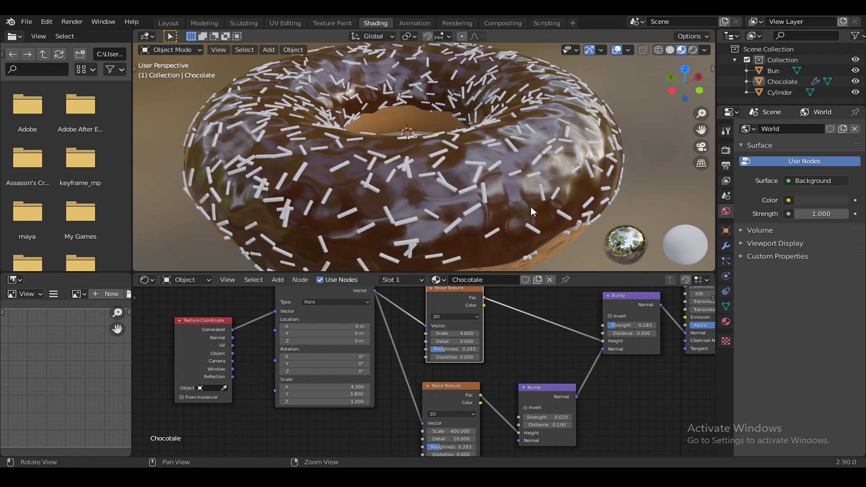
click(478, 358)
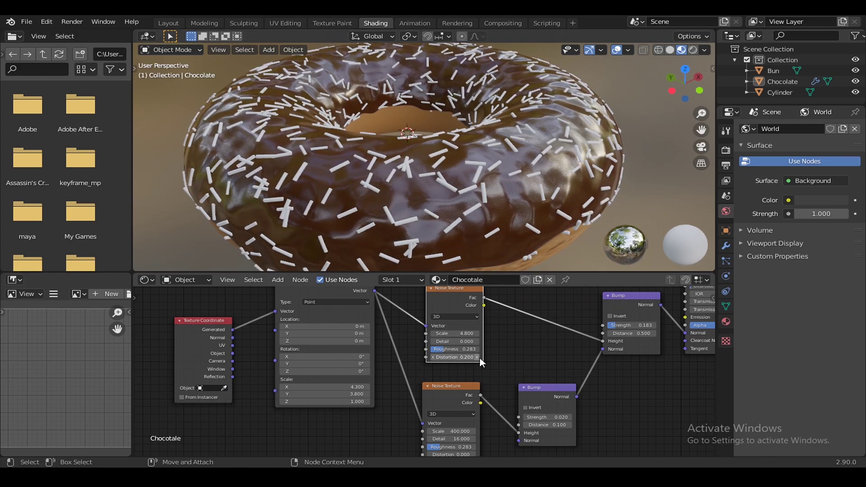
click(480, 357)
middle_drag(480, 358, 479, 346)
Step: Try an upper noise Scale of 2.100 and inspect the donut's top and side
mouse_move(454, 338)
mouse_down()
mouse_move(444, 338)
mouse_move(464, 338)
mouse_move(433, 338)
mouse_move(463, 330)
mouse_up()
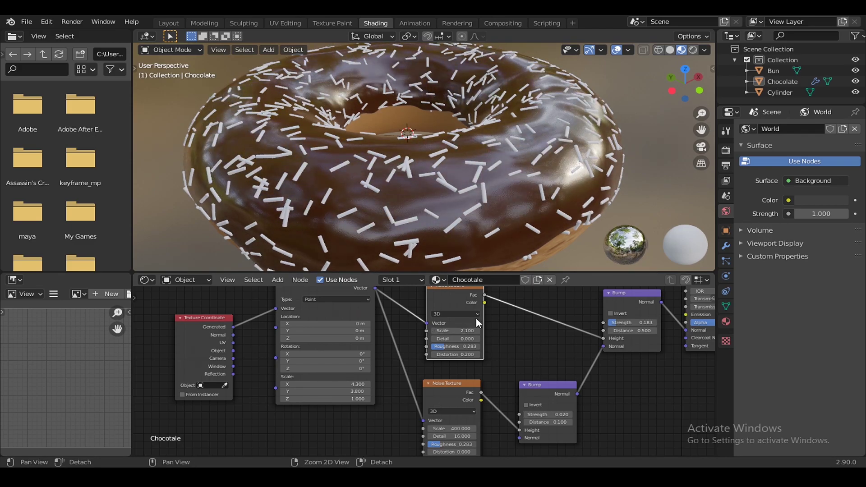
middle_drag(501, 171, 501, 215)
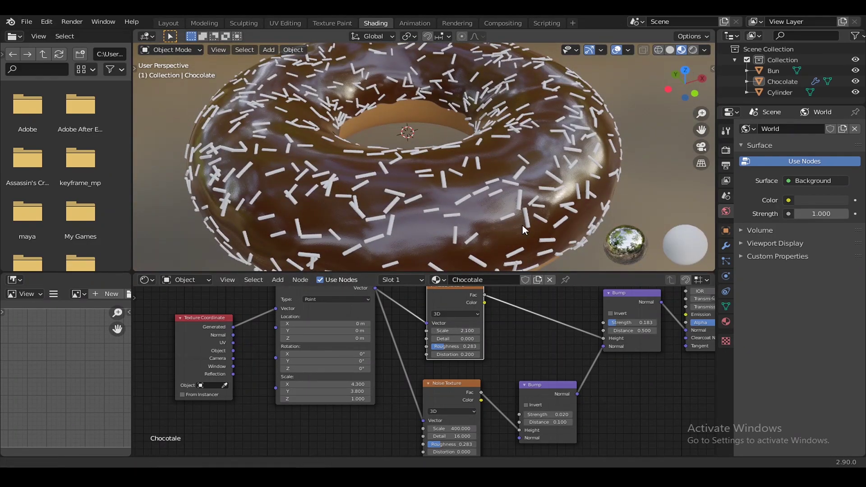
scroll(522, 225, down, 4)
mouse_move(446, 200)
middle_down()
mouse_move(430, 199)
mouse_move(412, 177)
mouse_move(475, 173)
middle_up()
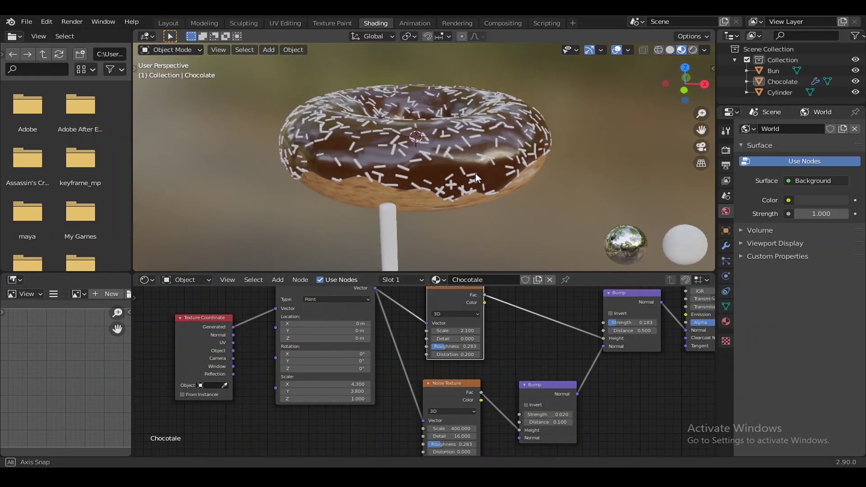
scroll(476, 173, up, 3)
scroll(487, 198, up, 2)
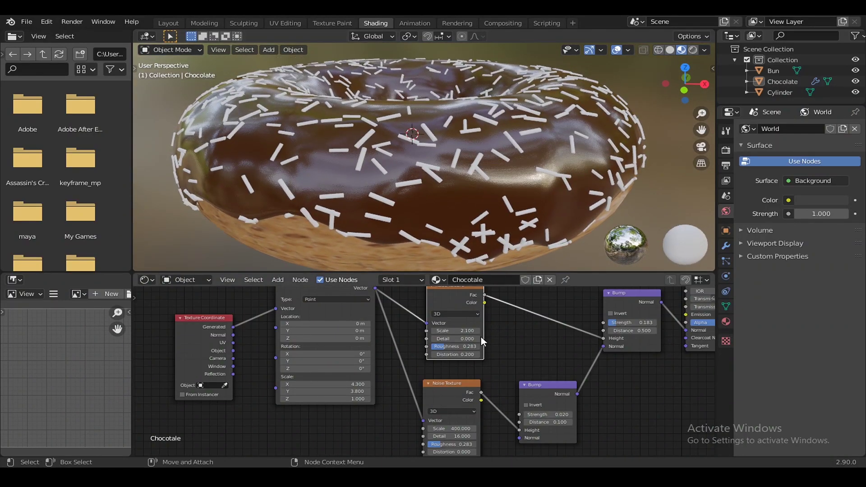
Step: Set the upper noise Scale to 2.500 after trying 0.3 and 2.7
click(455, 331)
text(0.3)
key(Return)
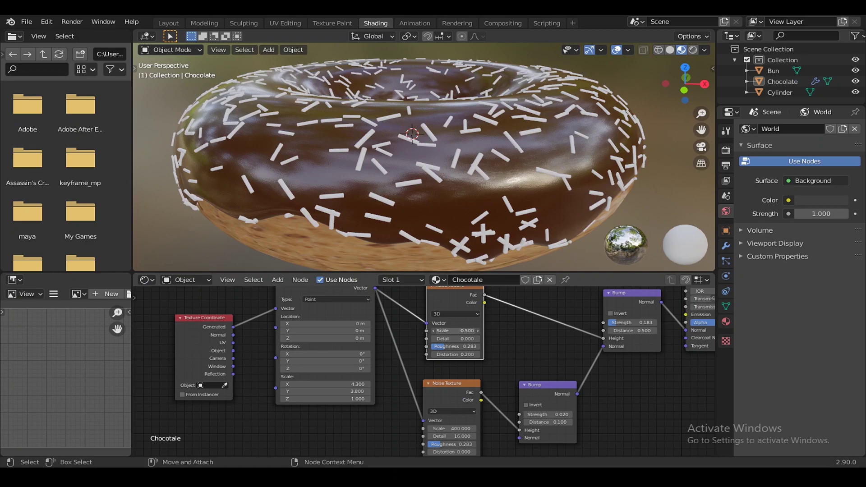
click(456, 330)
text(2.7)
key(Return)
drag(455, 331, 447, 330)
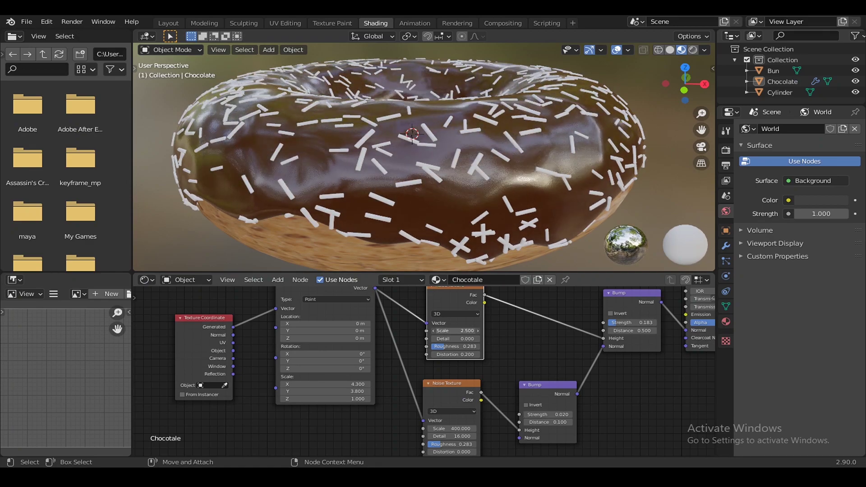
Step: View the donut from above and save Bun.blend
mouse_move(543, 212)
middle_down()
mouse_move(485, 193)
mouse_move(390, 215)
mouse_move(353, 212)
mouse_move(460, 219)
mouse_move(478, 235)
middle_up()
scroll(485, 193, down, 3)
key(ctrl+s)
scroll(494, 225, up, 2)
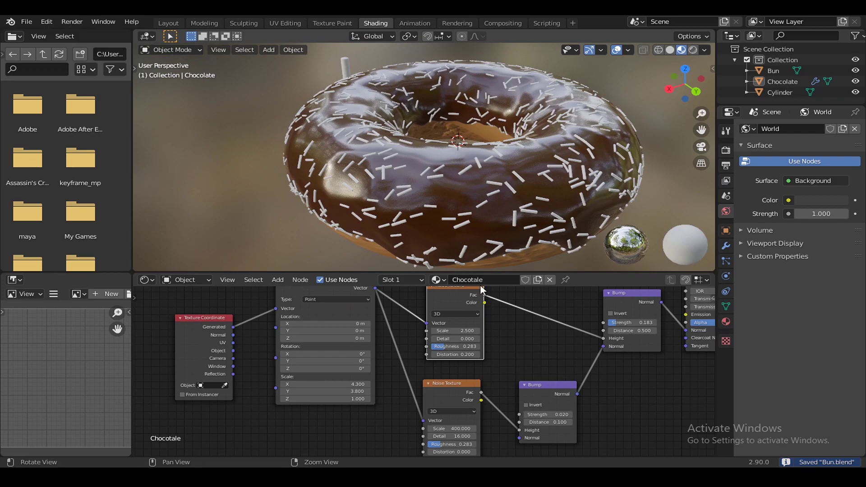
scroll(383, 370, down, 1)
scroll(400, 372, down, 1)
Step: Tidy the Mapping and Texture Coordinate nodes and duplicate the Mapping node
scroll(363, 324, down, 1)
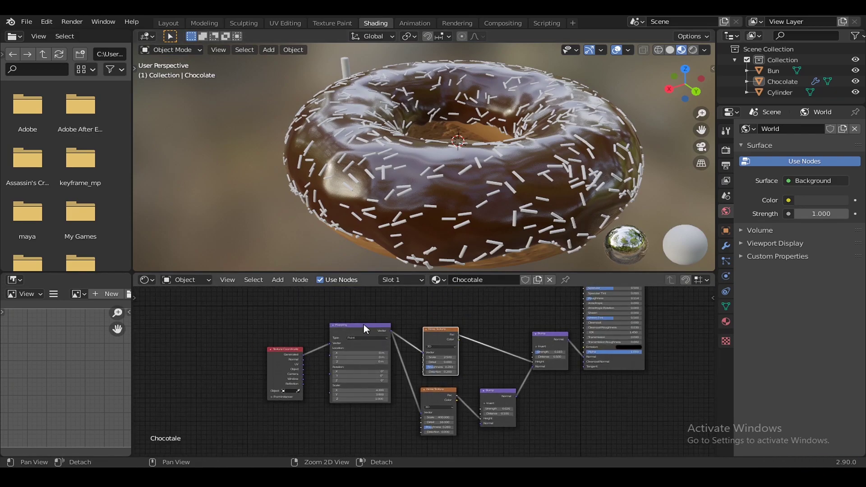
drag(271, 312, 339, 359)
drag(287, 354, 280, 358)
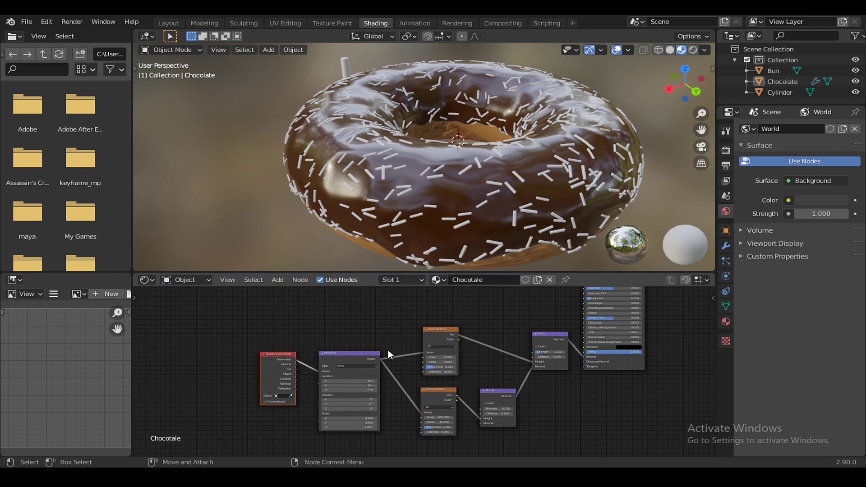
click(442, 330)
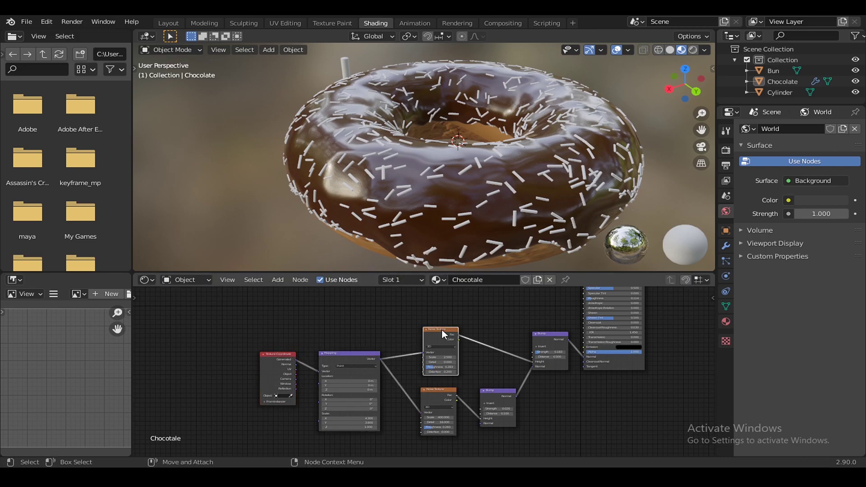
click(347, 354)
key(shift+d)
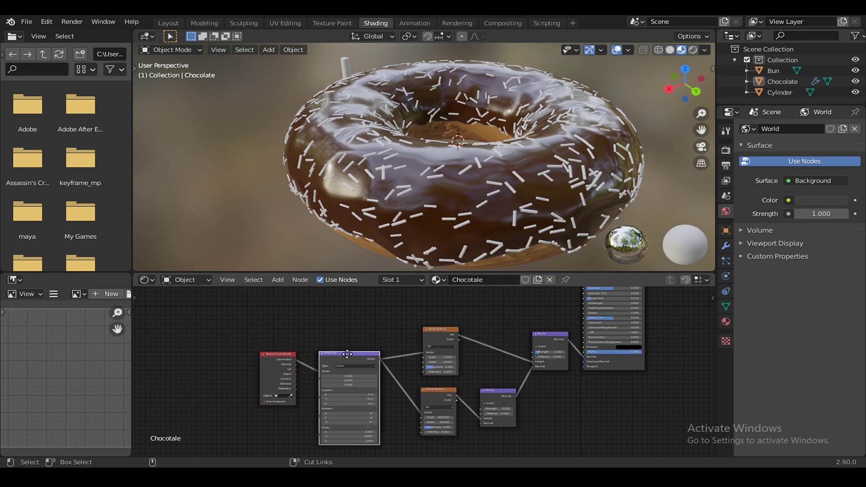
click(351, 414)
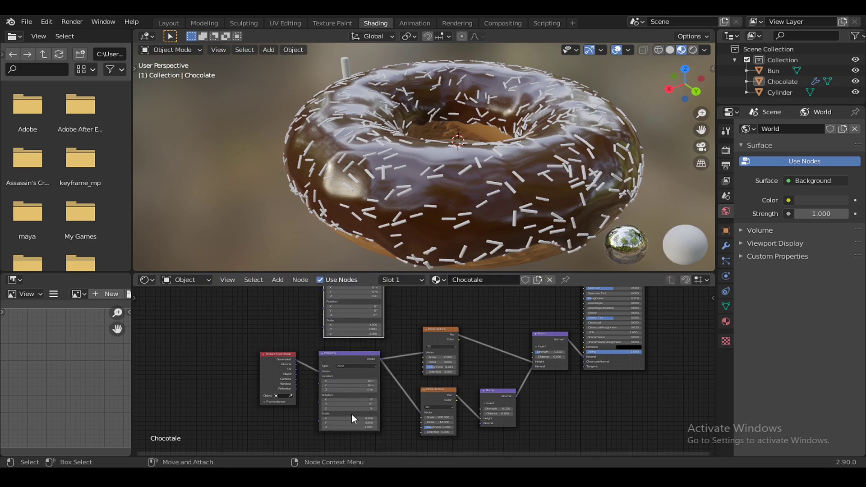
Step: Collapse the duplicate Mapping node and insert it before the fine Noise Texture
click(322, 355)
shift+scroll(394, 340, up, 3)
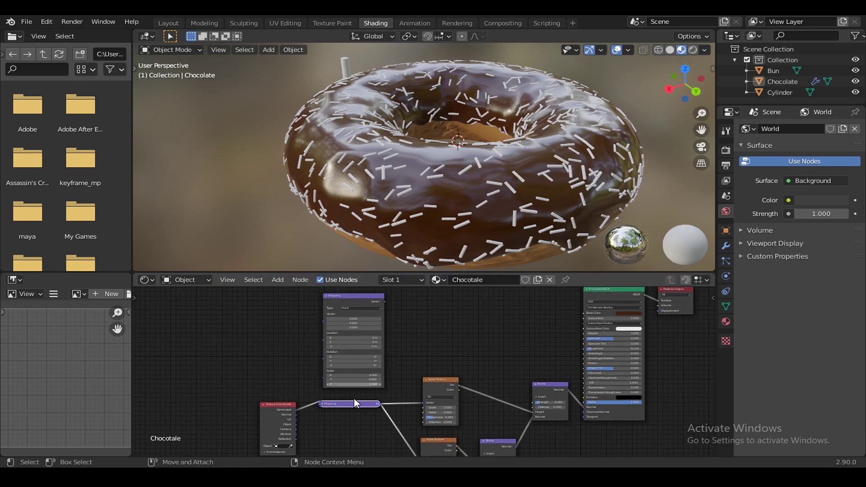
drag(350, 404, 349, 454)
ctrl+right_drag(350, 293, 349, 310)
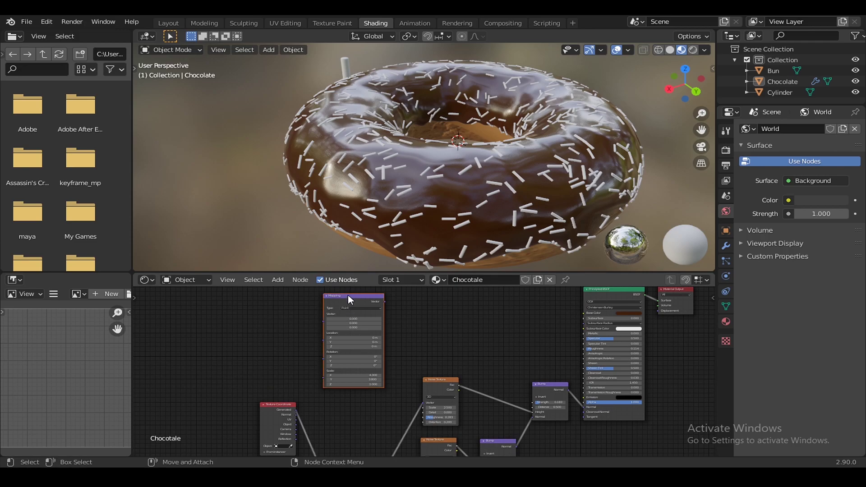
mouse_move(348, 295)
mouse_down()
mouse_move(447, 349)
mouse_move(418, 337)
mouse_up()
shift+scroll(447, 349, down, 3)
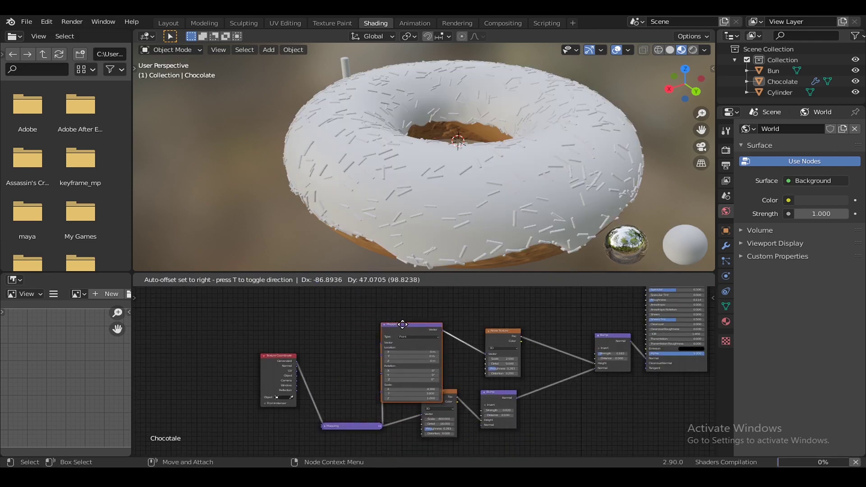
Step: Link Texture Coordinate through the upper Mapping node into the broad Noise Texture
click(296, 360)
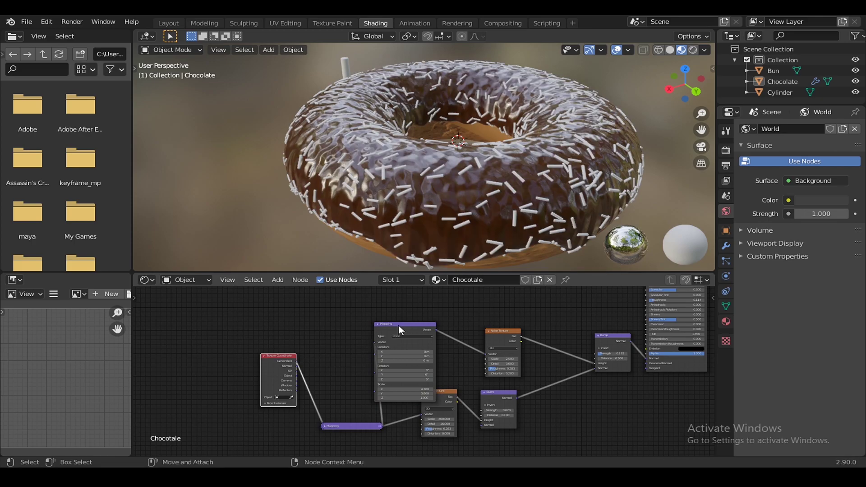
drag(399, 326, 353, 326)
drag(296, 361, 323, 346)
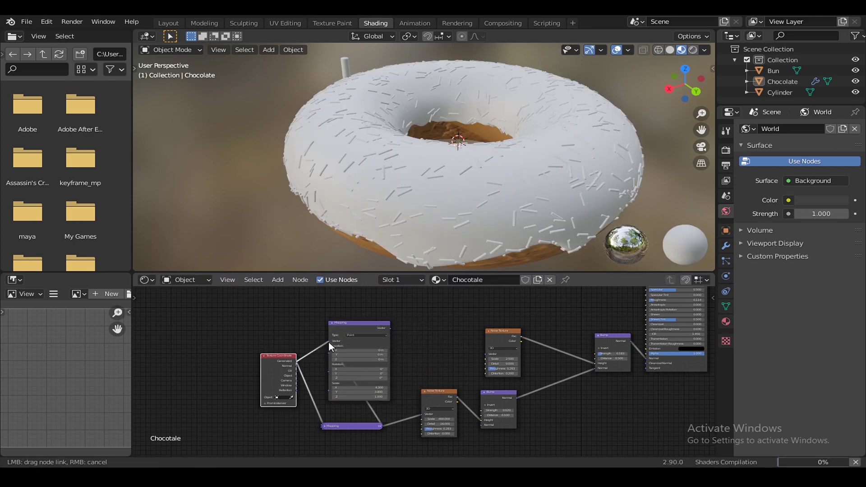
click(470, 352)
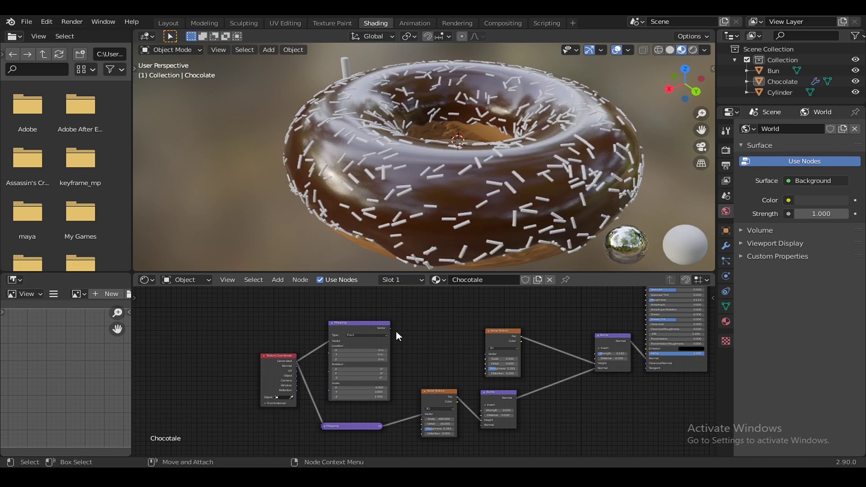
drag(391, 329, 486, 356)
Step: Try Mapping Scale X/Y of 3.8, revert to 1, and save Bun.blend
scroll(396, 381, up, 2)
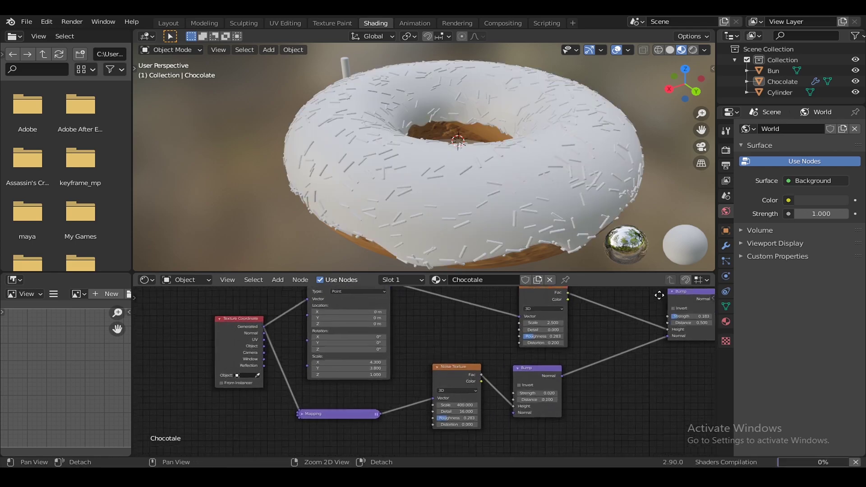
scroll(441, 345, up, 1)
drag(354, 360, 354, 369)
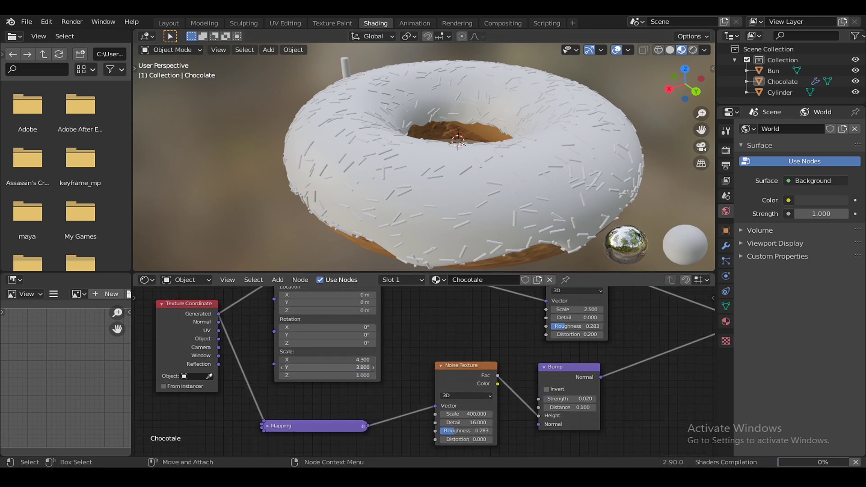
text(3.8)
key(Escape)
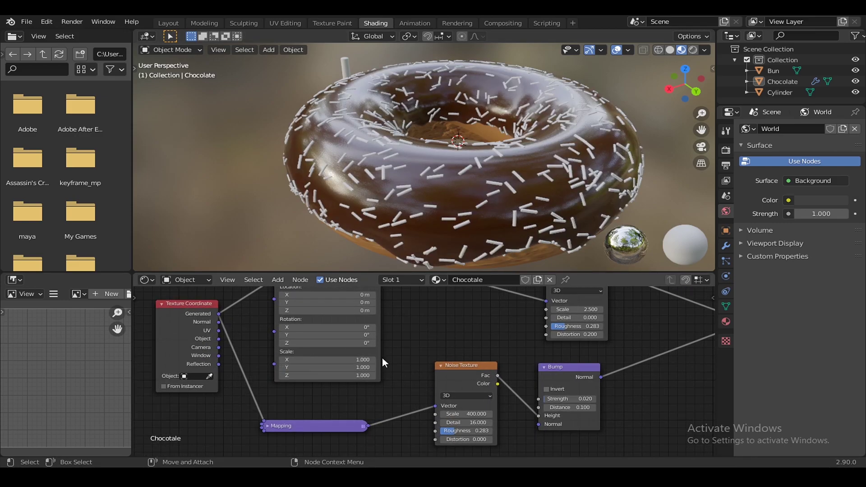
key(ctrl+s)
Step: Reposition the broad Noise Texture node and raise its Scale to 6.2
mouse_move(449, 187)
middle_down()
mouse_move(450, 209)
mouse_move(396, 181)
mouse_move(450, 186)
middle_up()
mouse_move(456, 323)
middle_down()
mouse_move(426, 361)
mouse_move(447, 340)
middle_up()
scroll(445, 340, down, 2)
scroll(433, 329, down, 1)
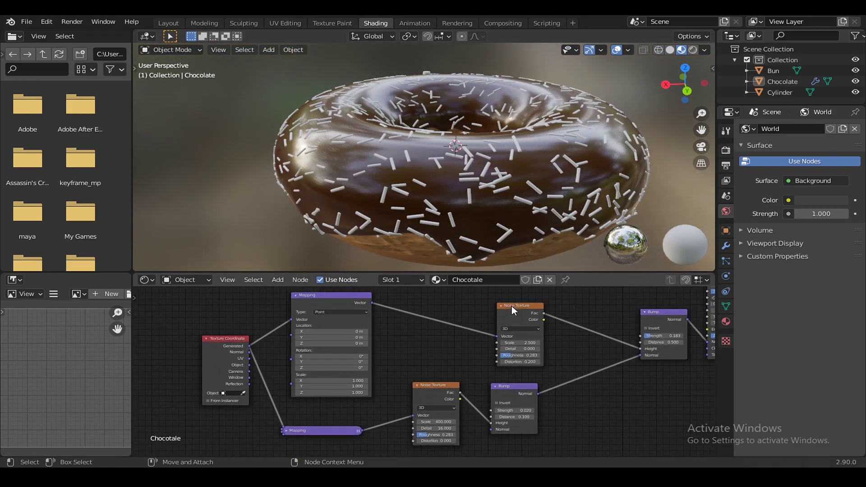
drag(512, 306, 440, 305)
scroll(451, 343, up, 2)
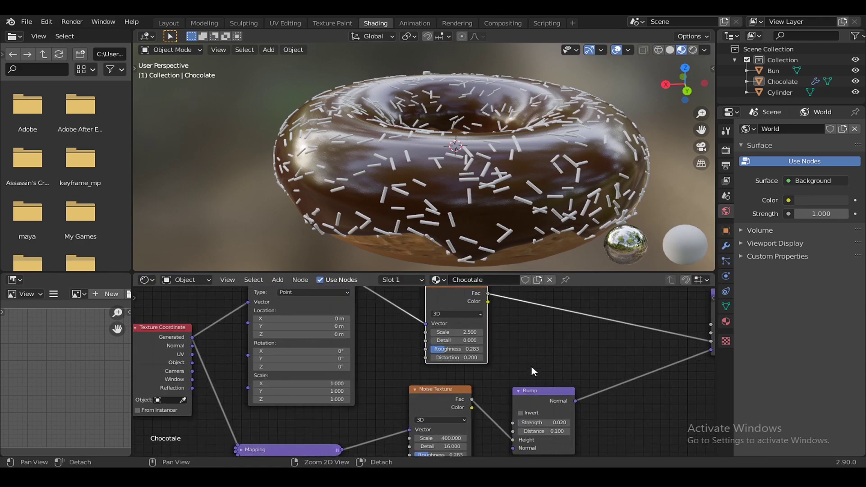
scroll(506, 361, up, 1)
drag(477, 352, 518, 352)
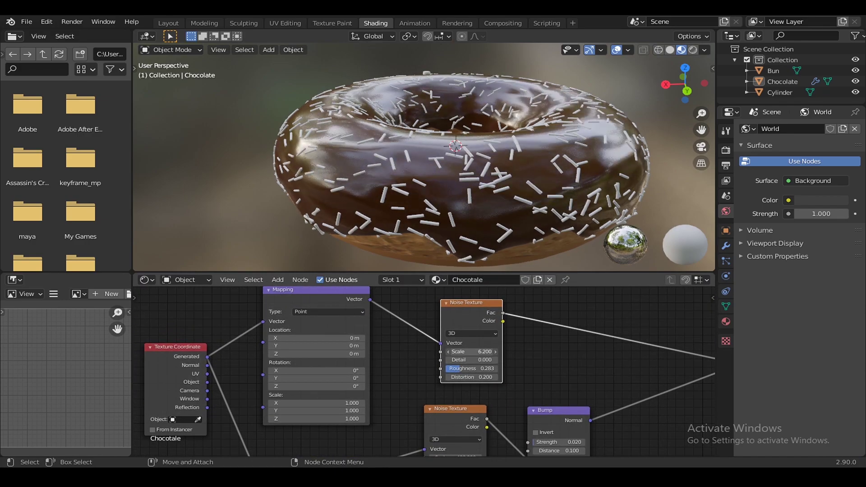
mouse_move(502, 235)
middle_down()
mouse_move(449, 230)
mouse_move(521, 210)
middle_up()
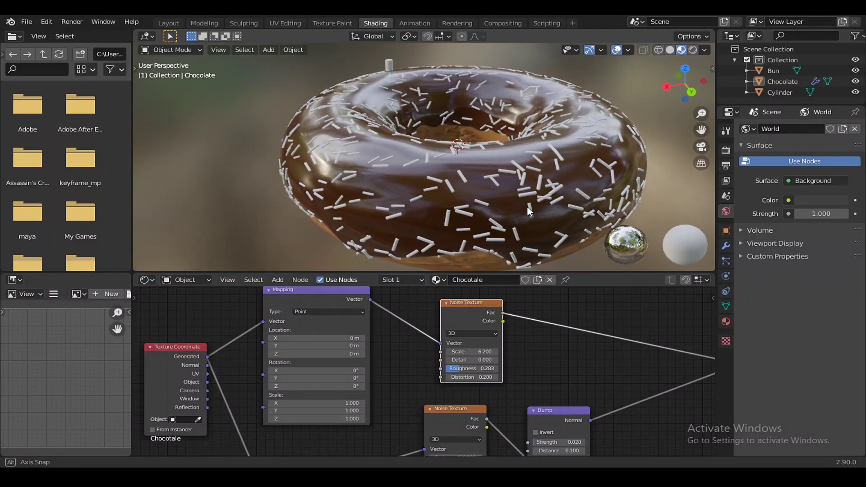
Step: Tune Mapping Scale: X 1.8, Z around 2.2, and Y up to 3.5
mouse_move(328, 404)
mouse_down()
mouse_move(361, 403)
mouse_move(323, 411)
mouse_move(383, 413)
mouse_up()
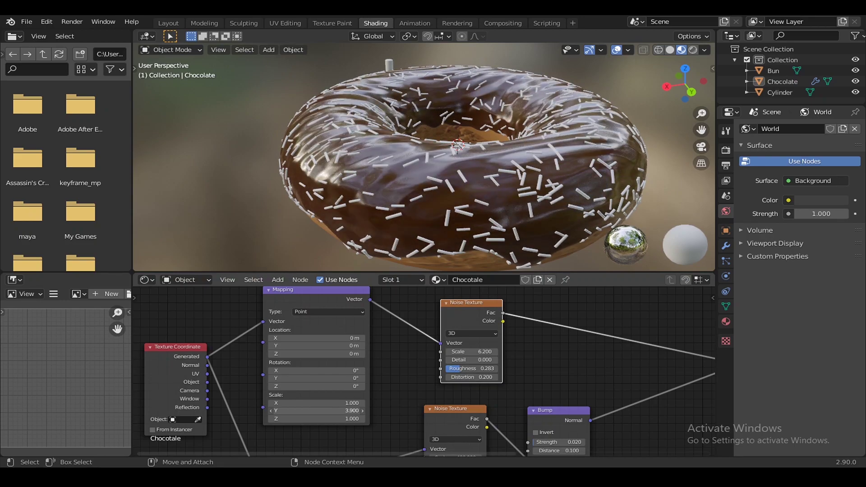
drag(317, 411, 294, 411)
mouse_move(451, 217)
middle_down()
mouse_move(502, 234)
mouse_move(411, 354)
middle_up()
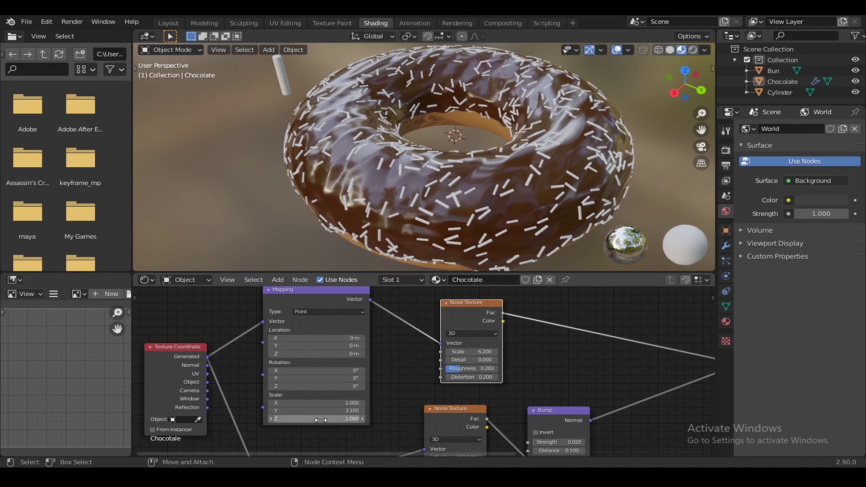
drag(321, 420, 346, 420)
drag(316, 418, 298, 418)
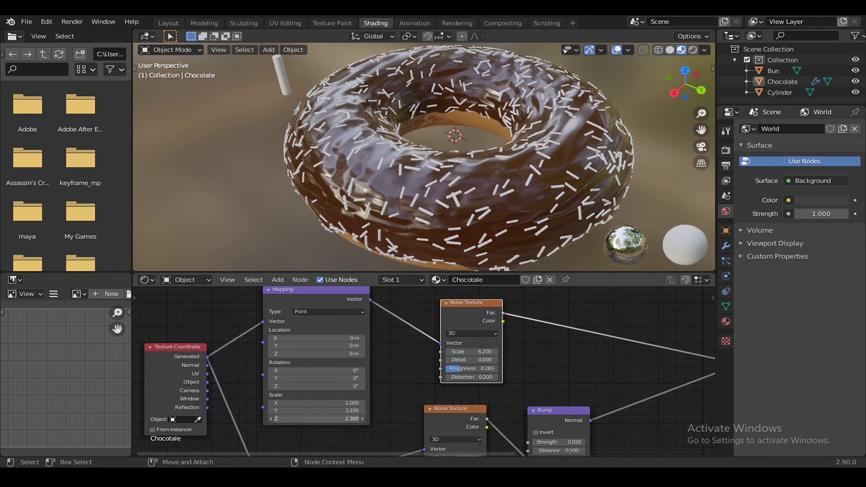
drag(297, 418, 293, 419)
mouse_move(514, 226)
middle_down()
mouse_move(516, 192)
mouse_move(543, 172)
mouse_move(510, 178)
middle_up()
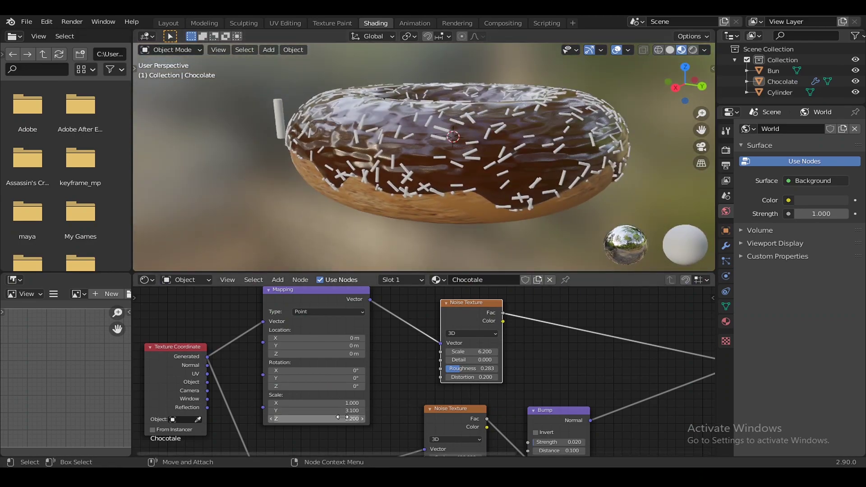
drag(339, 420, 312, 420)
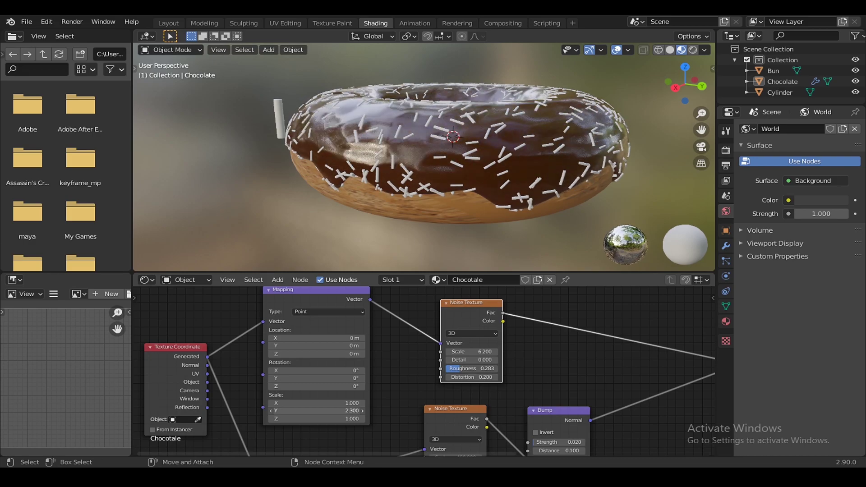
mouse_move(316, 411)
mouse_down()
mouse_move(352, 403)
mouse_move(316, 403)
mouse_up()
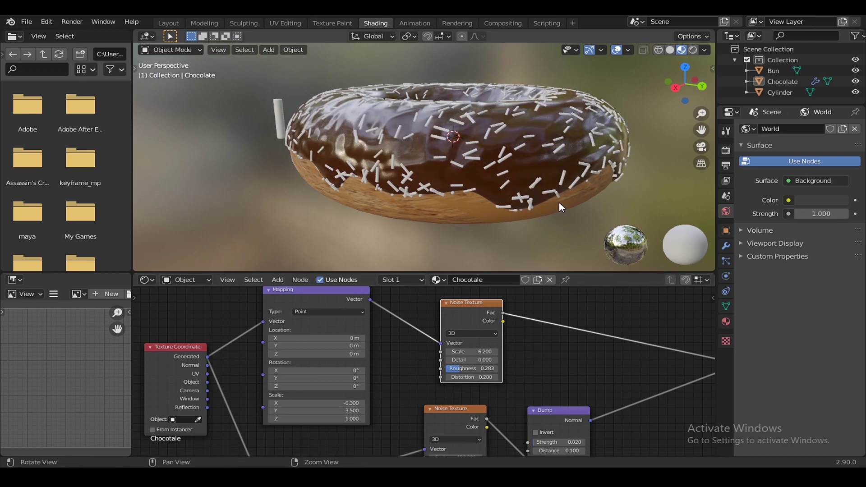
Step: Settle Mapping Scale X at 2.0 and lower the broad noise Scale to 5.3
mouse_move(559, 203)
middle_down()
mouse_move(526, 227)
mouse_move(581, 218)
middle_up()
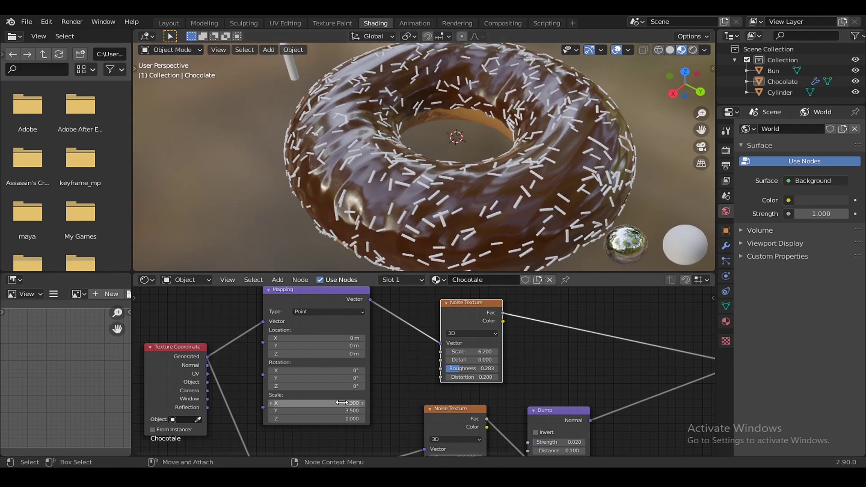
drag(316, 403, 406, 403)
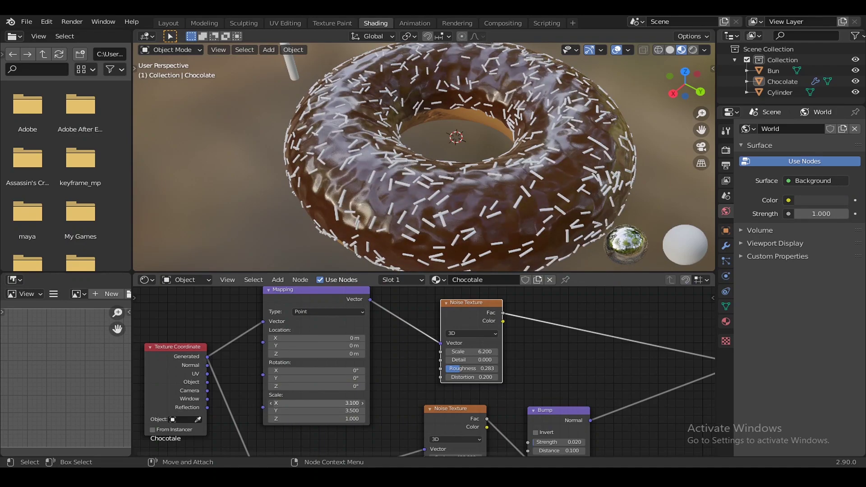
drag(356, 403, 334, 403)
mouse_move(543, 221)
middle_down()
mouse_move(569, 195)
mouse_move(634, 194)
mouse_move(678, 210)
mouse_move(537, 232)
mouse_move(526, 225)
middle_up()
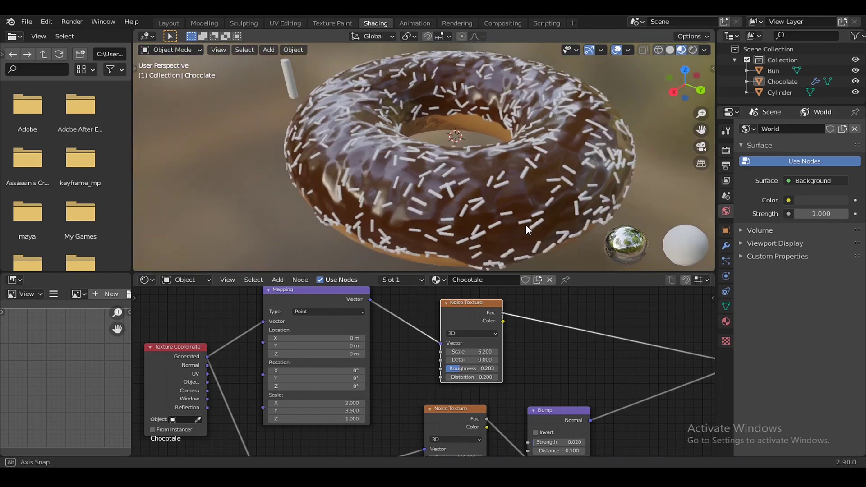
mouse_move(513, 356)
middle_down()
mouse_move(479, 344)
mouse_move(407, 343)
middle_up()
drag(375, 338, 339, 337)
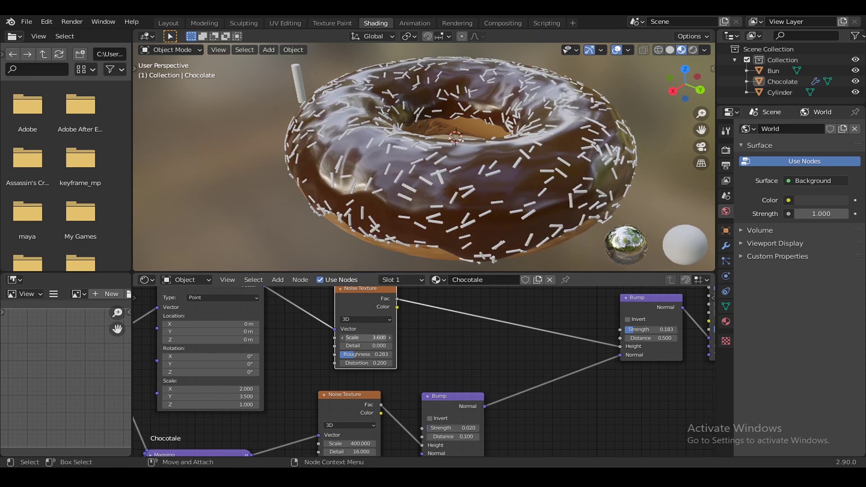
Step: Give the broad Noise Texture Roughness 0, Distortion -0.700 and Scale 3.300
mouse_move(554, 226)
middle_down()
mouse_move(645, 209)
mouse_move(493, 209)
middle_up()
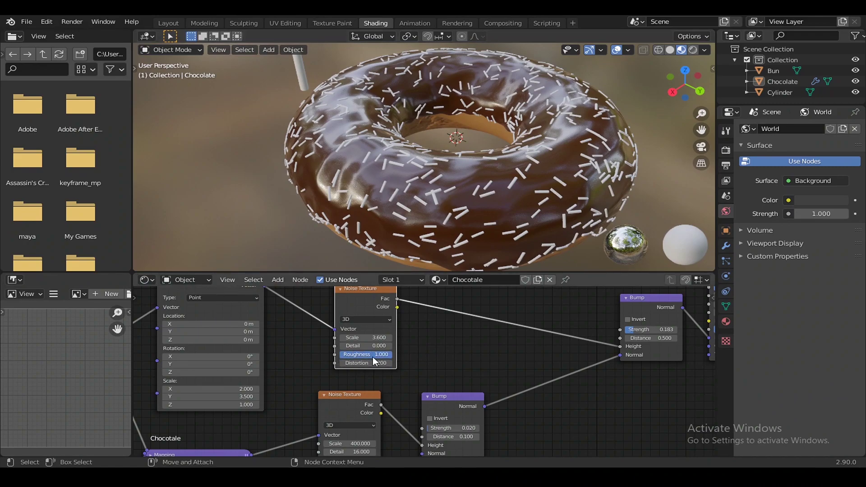
drag(372, 357, 374, 347)
drag(370, 365, 406, 363)
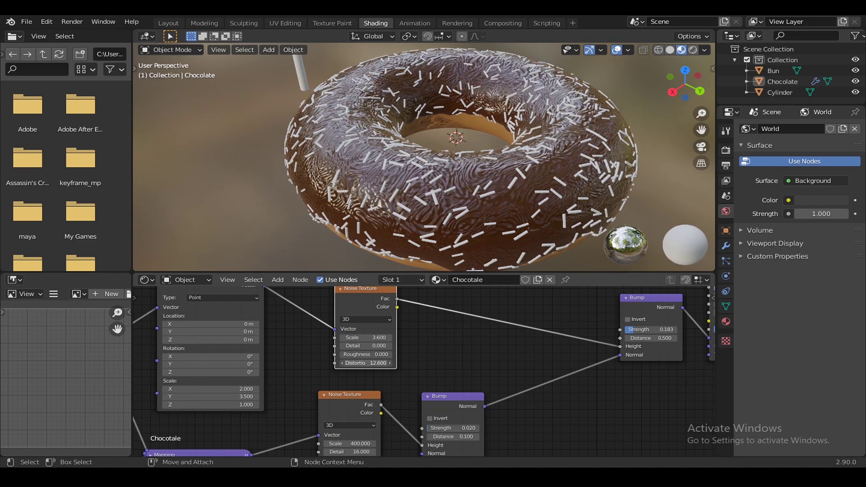
drag(367, 363, 330, 363)
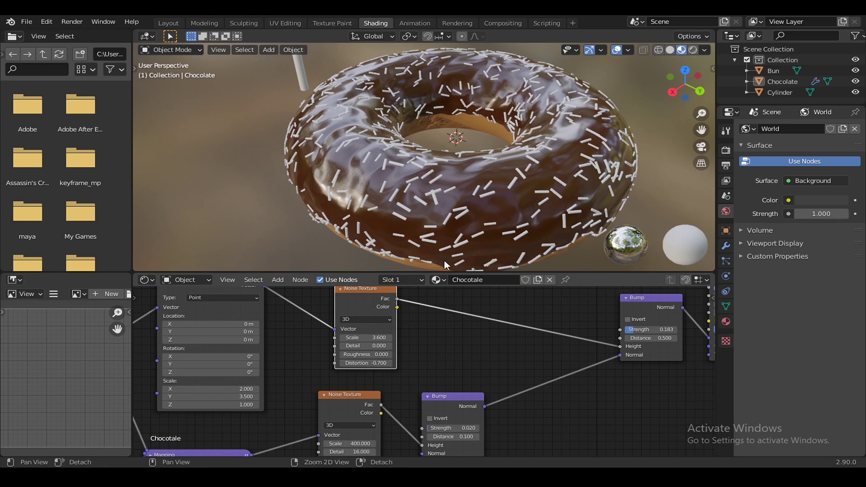
middle_drag(406, 189, 370, 194)
mouse_move(371, 336)
mouse_down()
mouse_move(397, 337)
mouse_move(347, 337)
mouse_move(387, 343)
mouse_up()
middle_drag(451, 343, 402, 343)
text(0)
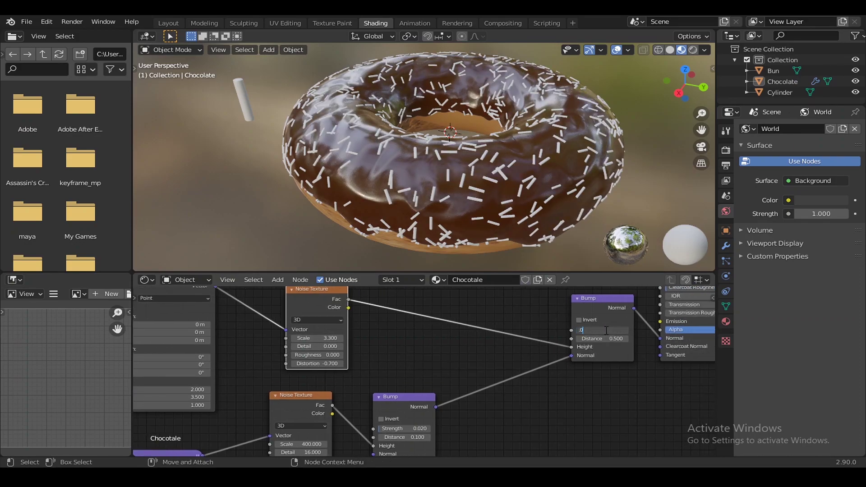
Step: Set upper Bump Strength to 0.050 and broad noise Scale to 2.000, then save
text(5)
key(Return)
middle_drag(582, 235, 537, 202)
drag(338, 338, 380, 338)
mouse_move(568, 180)
middle_down()
mouse_move(590, 210)
mouse_move(499, 207)
mouse_move(494, 199)
middle_up()
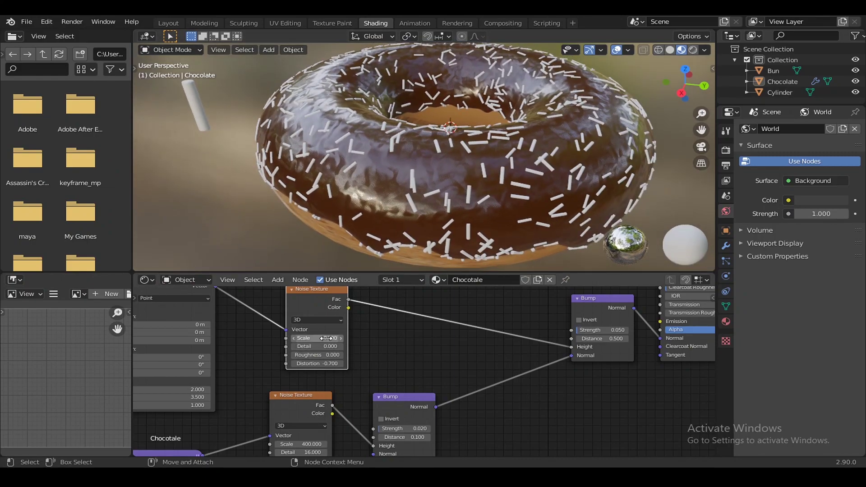
drag(327, 339, 316, 338)
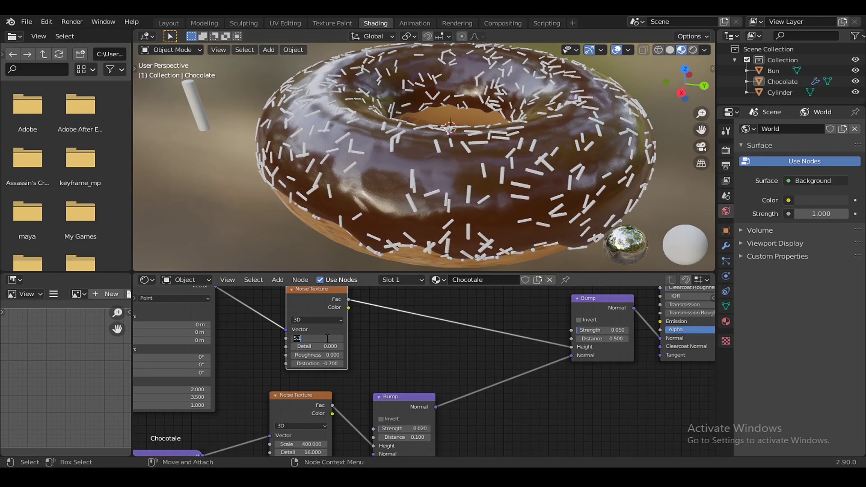
key(Return)
key(ctrl+s)
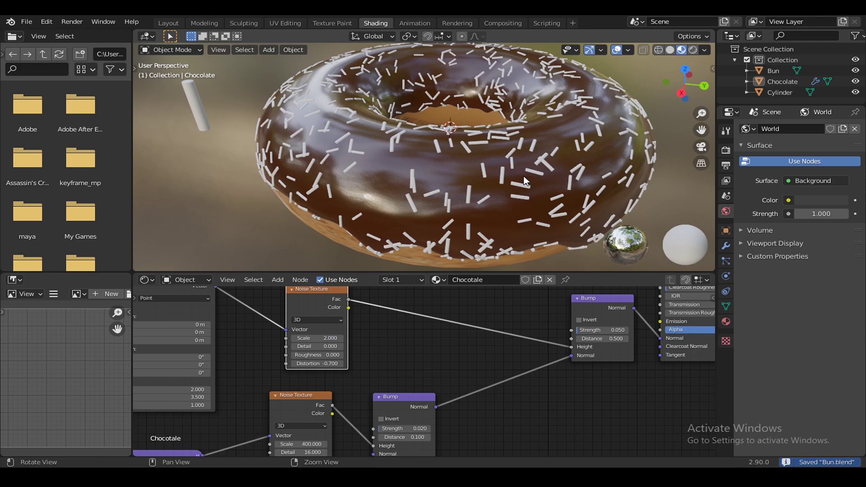
Step: Raise the upper Bump Strength to 0.1 and inspect the glaze from several angles
mouse_move(460, 190)
middle_down()
mouse_move(464, 222)
mouse_move(445, 157)
middle_up()
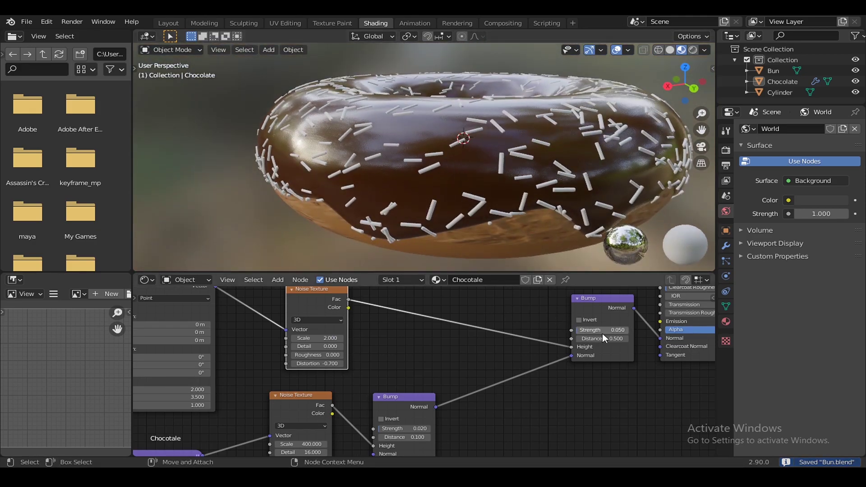
text(0.1)
key(Return)
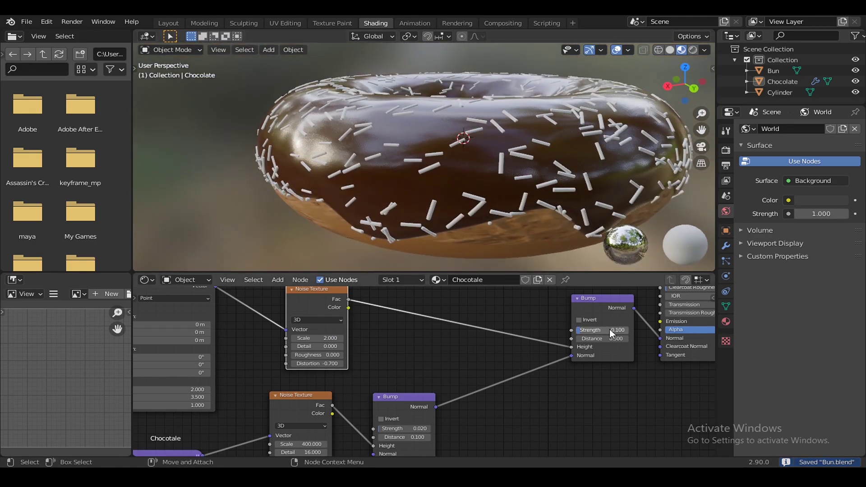
middle_drag(552, 201, 513, 133)
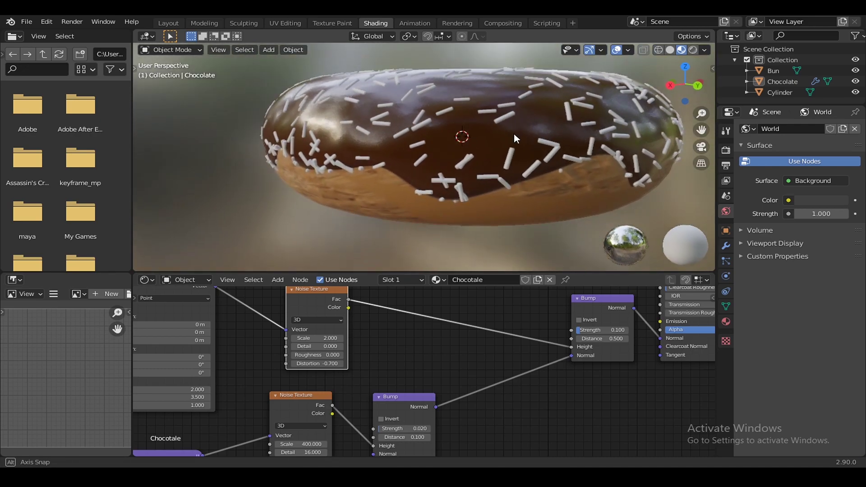
scroll(515, 164, down, 2)
mouse_move(516, 163)
middle_down()
mouse_move(468, 189)
mouse_move(470, 173)
mouse_move(521, 178)
mouse_move(532, 170)
middle_up()
scroll(491, 173, up, 1)
scroll(484, 208, up, 1)
scroll(486, 200, up, 1)
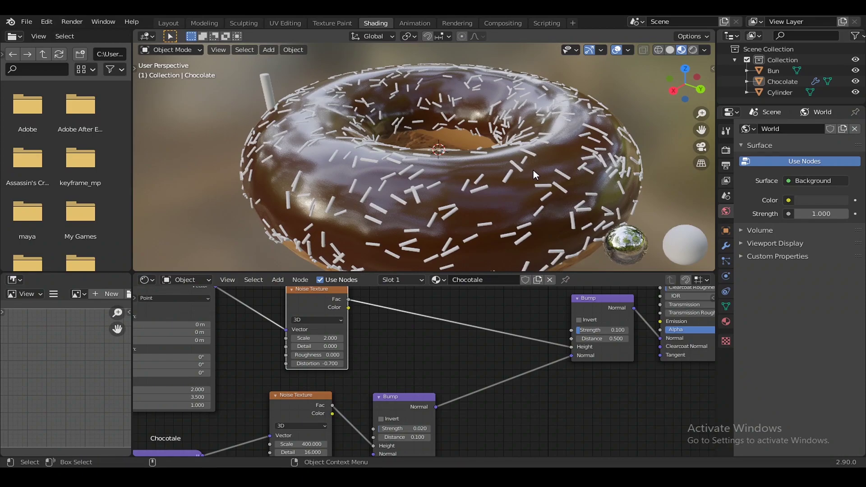
middle_drag(402, 340, 496, 340)
Step: Select the Chocolate icing, then the sprinkle Cylinder to show Material.001
scroll(494, 343, down, 1)
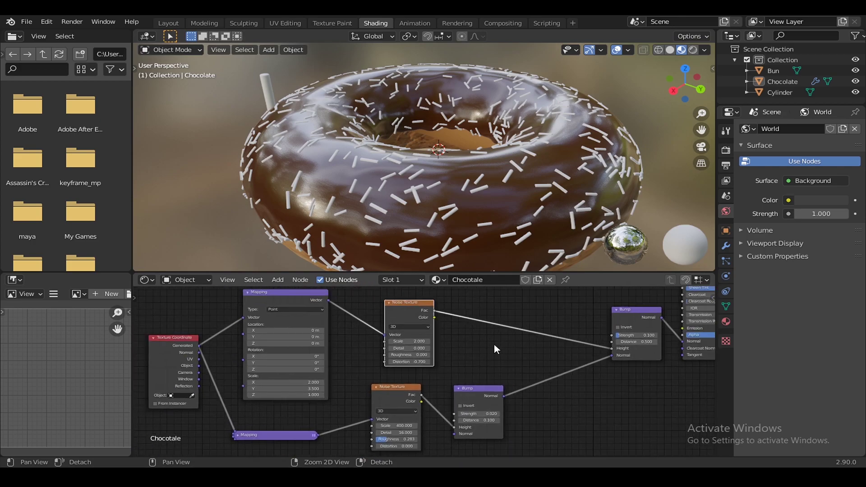
scroll(494, 343, down, 2)
middle_drag(543, 201, 501, 161)
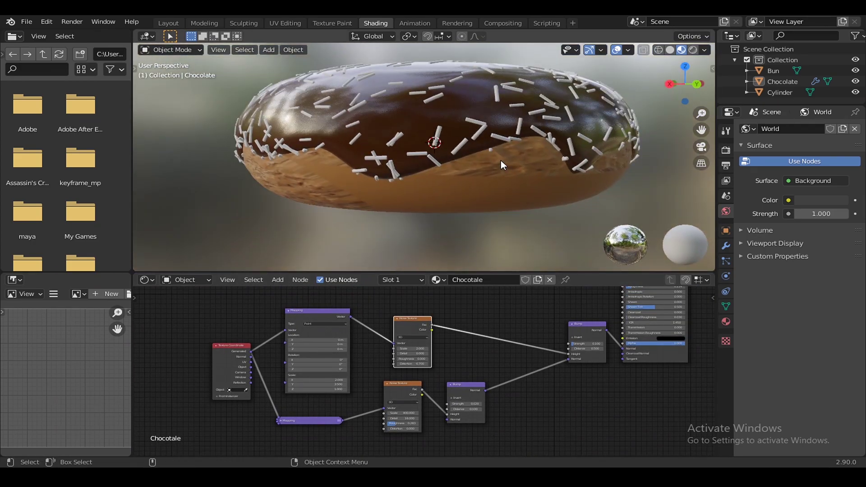
click(483, 130)
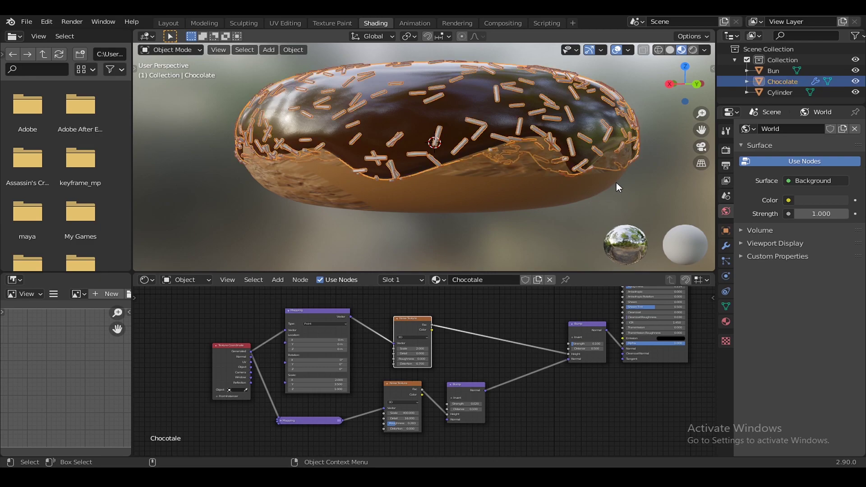
mouse_move(624, 172)
middle_down()
mouse_move(591, 186)
mouse_move(481, 185)
mouse_move(618, 162)
mouse_move(552, 197)
middle_up()
click(618, 160)
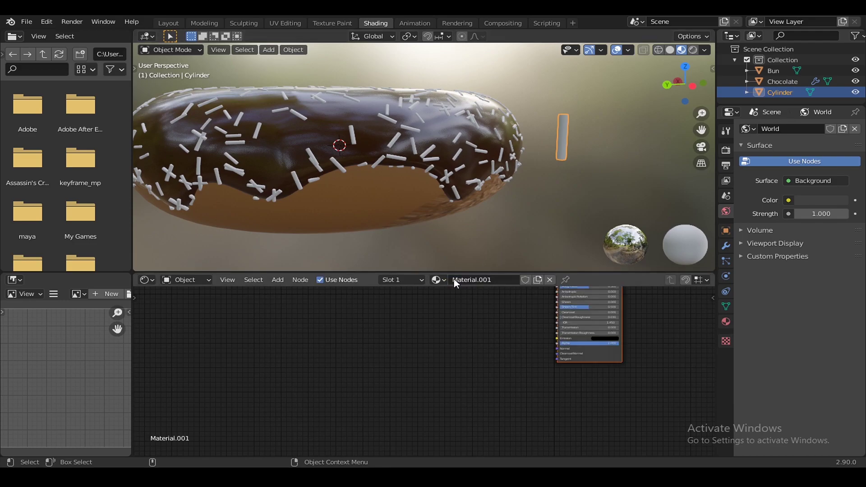
Step: Rename the sprinkle material from Material.001 to 'Color'
double_click(454, 280)
text(Colo)
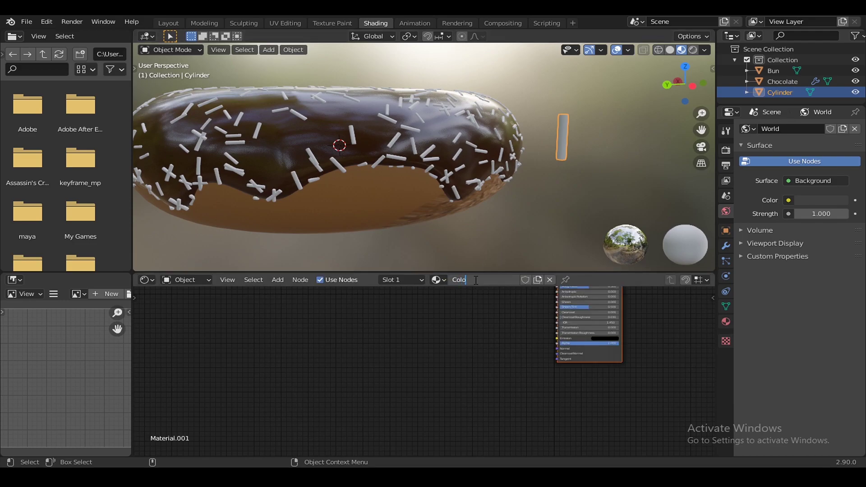
text(r)
key(Return)
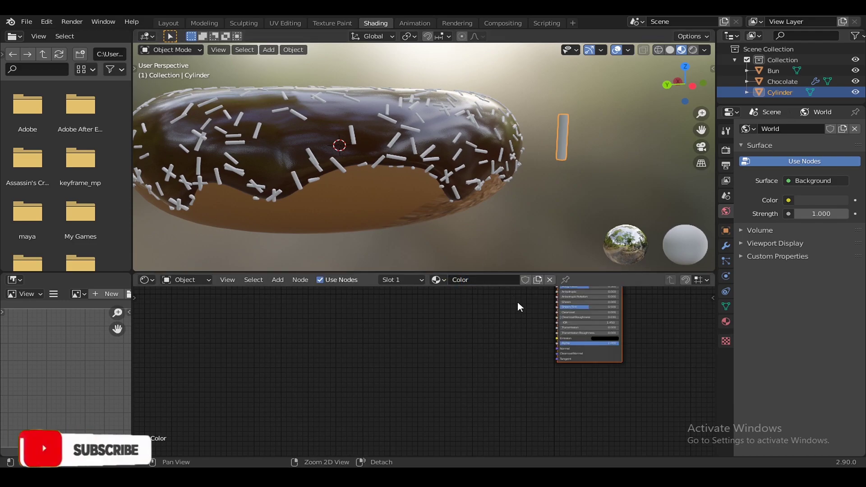
middle_drag(518, 304, 399, 381)
scroll(559, 386, up, 3)
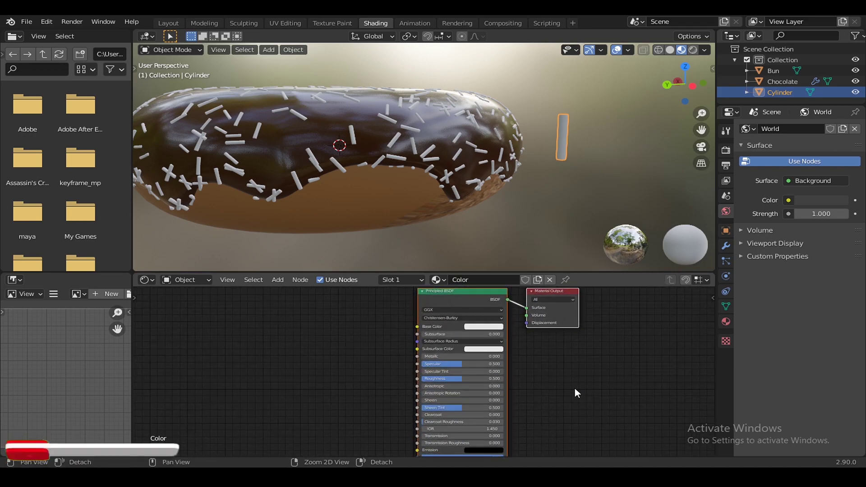
scroll(577, 392, up, 2)
middle_drag(564, 369, 595, 402)
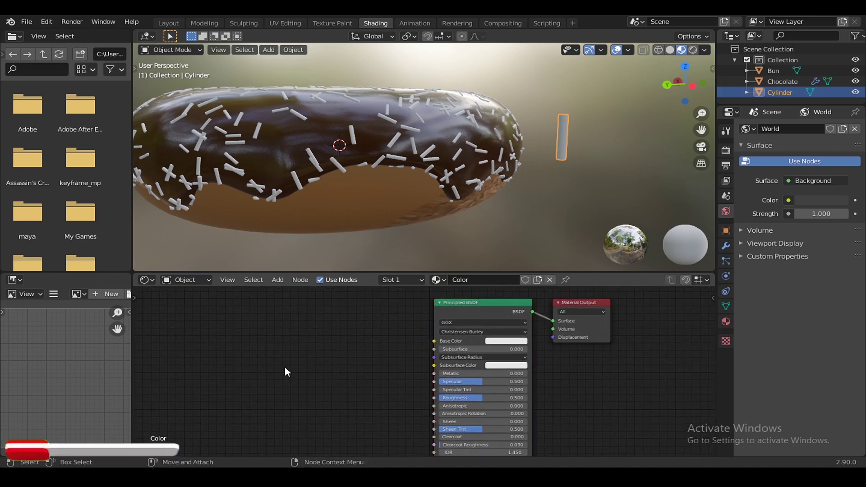
Step: Add an Object Info node and a Hue Saturation Value node to the material
key(shift+a)
text(ob)
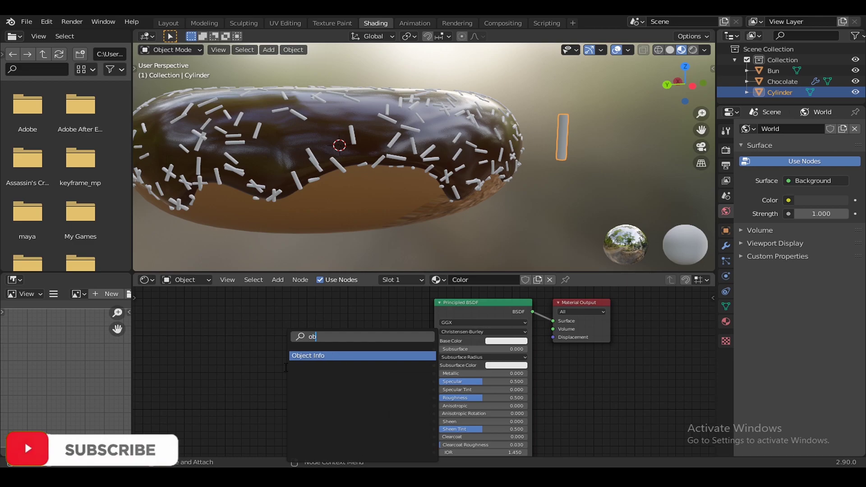
key(Return)
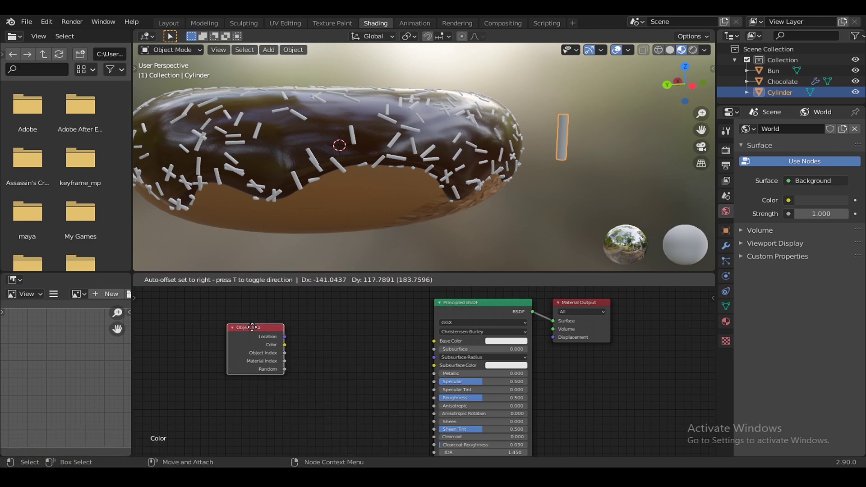
click(253, 327)
key(shift+a)
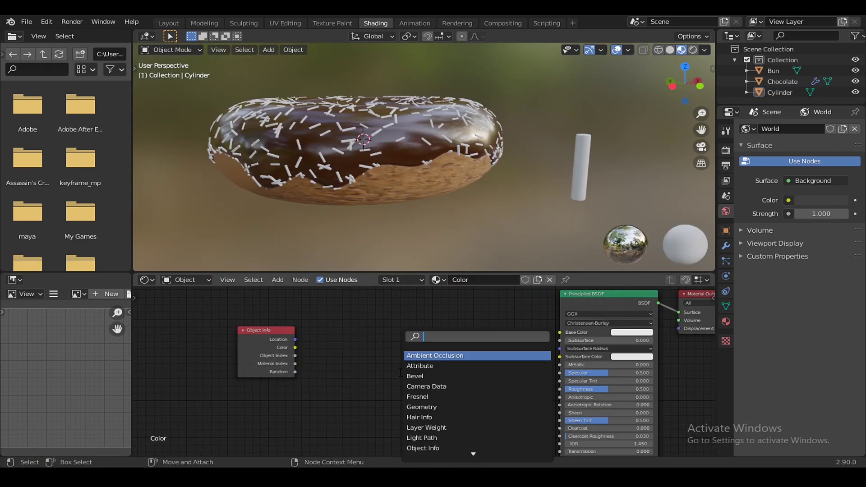
text(hue)
key(Return)
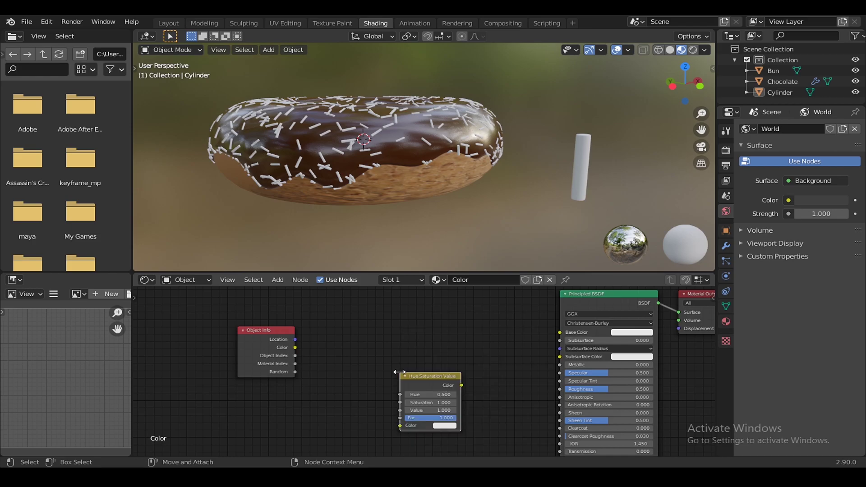
Step: Link Object Info's Random to the HSV Hue input and give the HSV colour a pink base
mouse_move(422, 379)
mouse_down()
mouse_move(416, 329)
mouse_move(560, 332)
mouse_up()
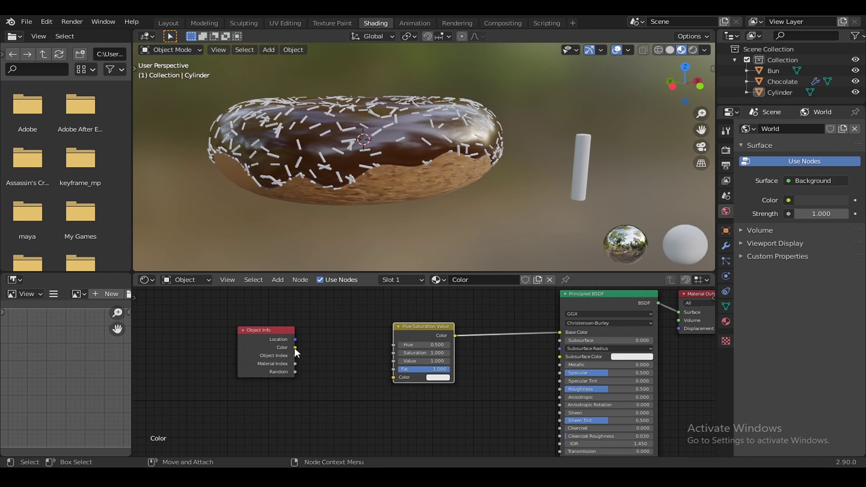
drag(294, 371, 393, 346)
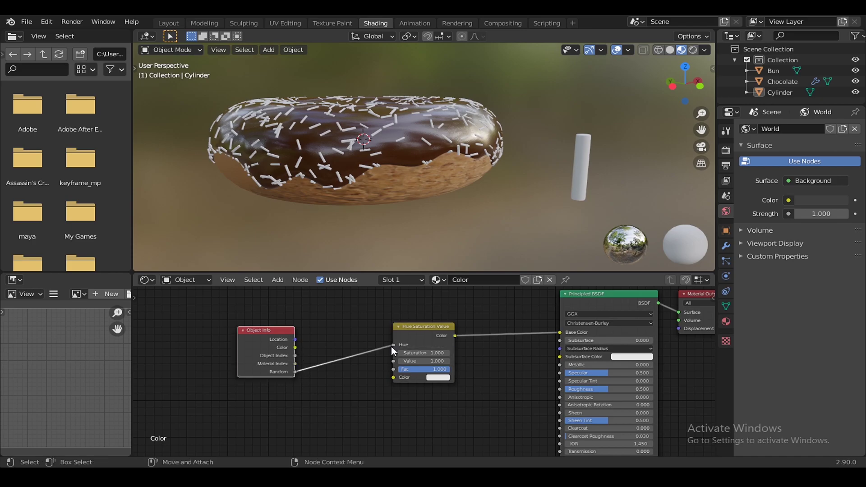
click(438, 377)
click(477, 303)
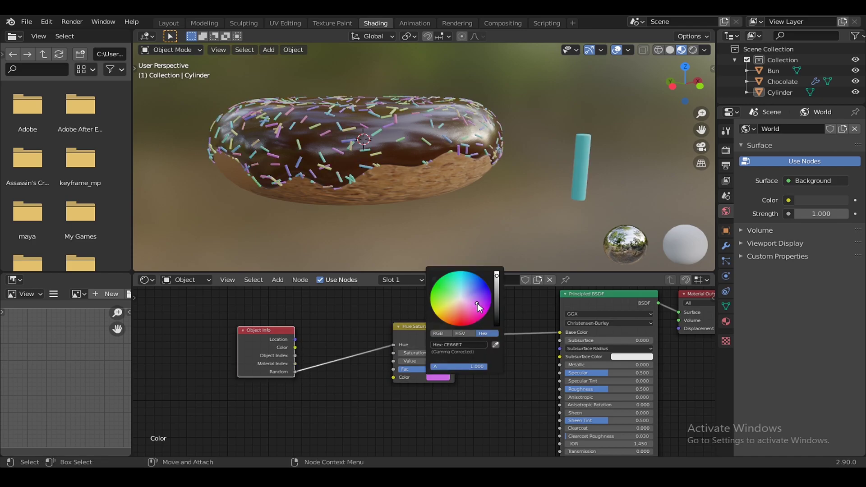
mouse_move(438, 194)
middle_down()
mouse_move(446, 216)
mouse_move(490, 207)
mouse_move(494, 196)
middle_up()
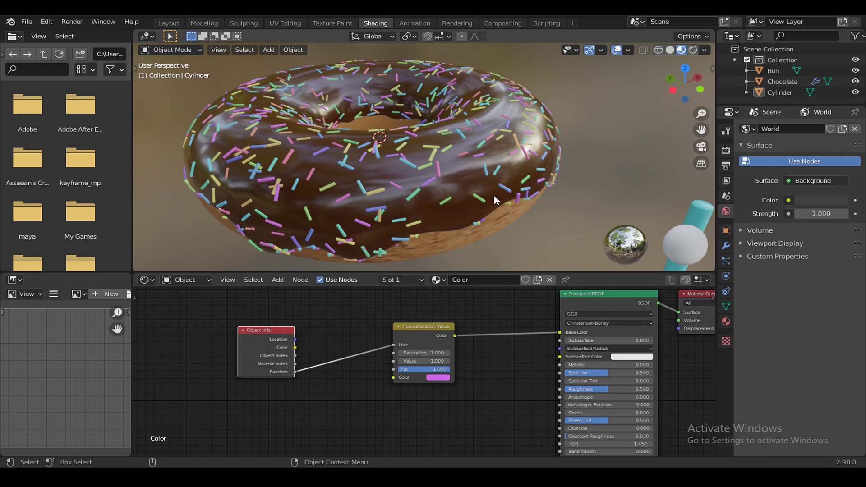
Step: Brighten the HSV colour to full value and saturate it to a vivid magenta
click(445, 379)
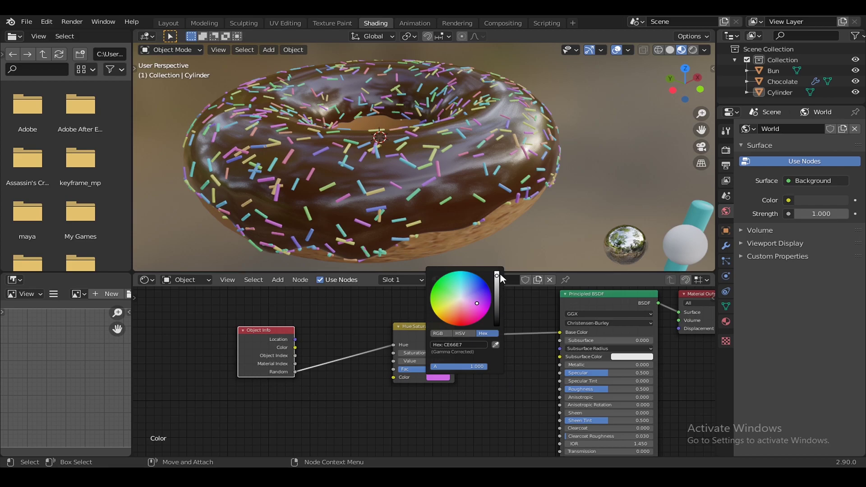
drag(497, 276, 496, 272)
click(475, 308)
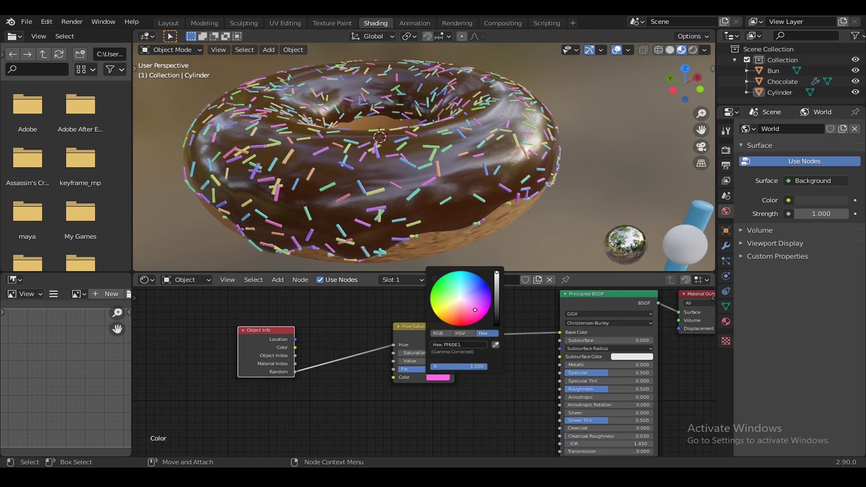
drag(475, 310, 485, 315)
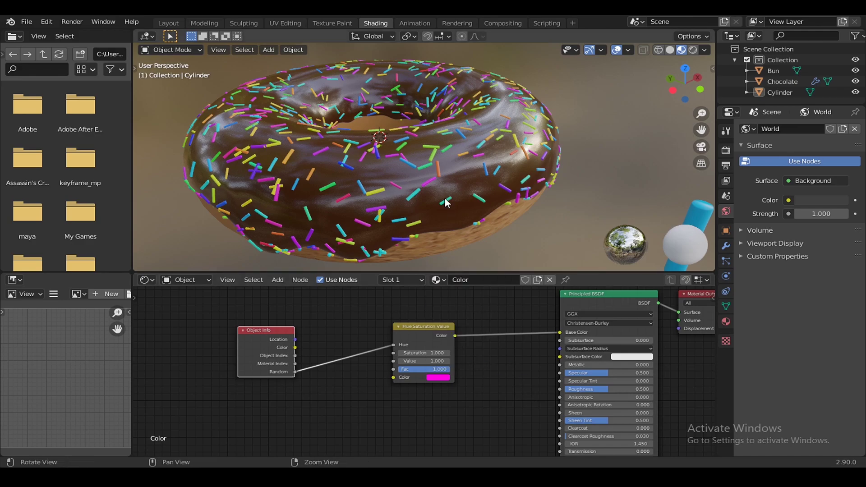
mouse_move(519, 216)
middle_down()
mouse_move(532, 204)
mouse_move(449, 204)
mouse_move(455, 212)
middle_up()
Step: Save Bun.blend and select the bun to show its Bun Base material
key(ctrl+s)
scroll(462, 210, down, 3)
middle_drag(511, 356, 469, 363)
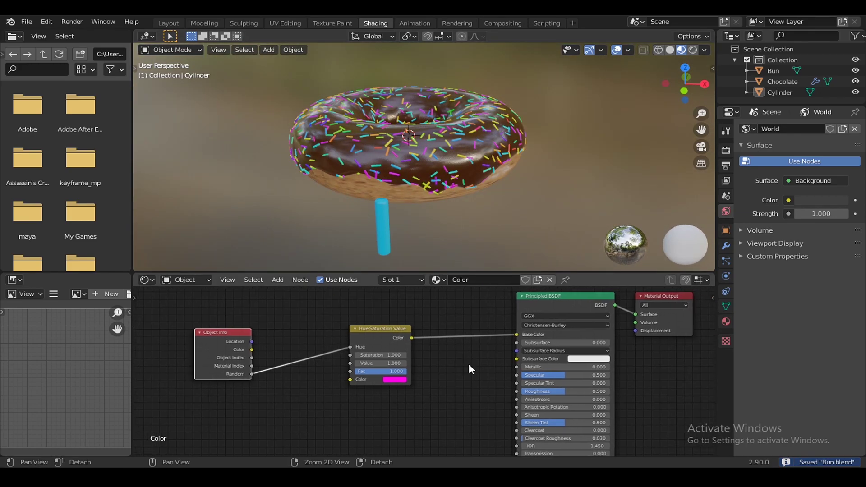
click(407, 195)
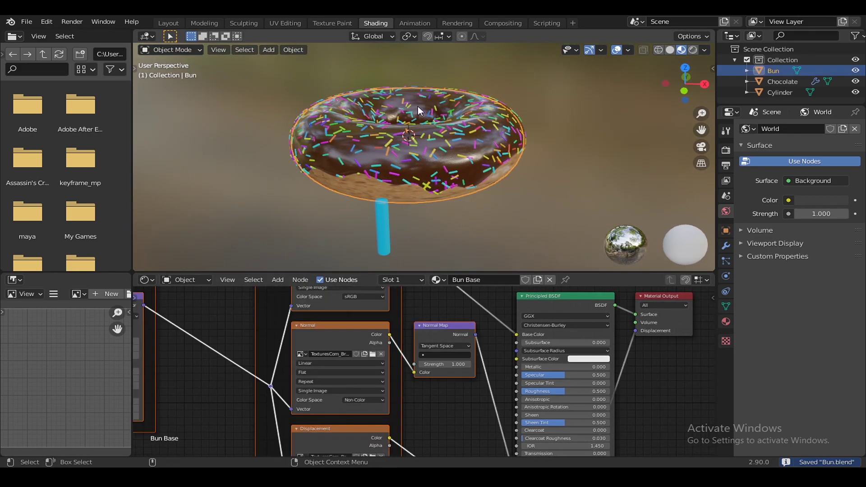
Step: In the UV Editing workspace, display the TexturesCom_Bread09_1K_albedo.tif bread texture
click(286, 24)
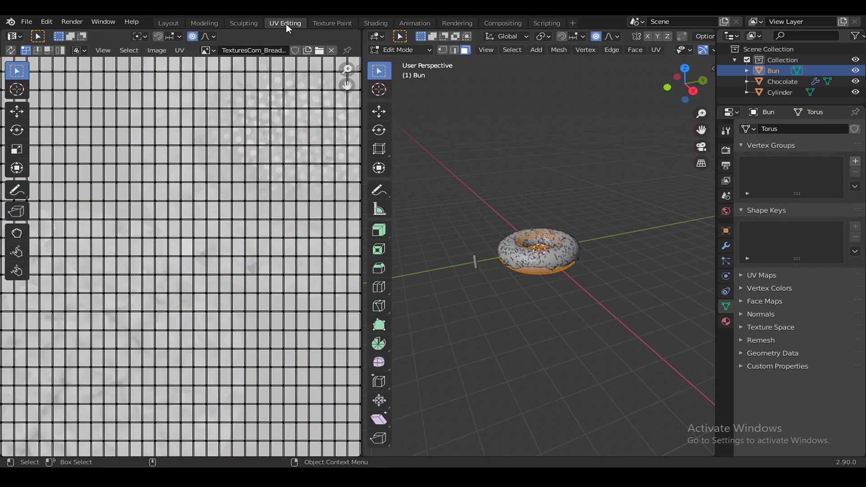
scroll(213, 168, down, 2)
scroll(222, 222, down, 1)
scroll(223, 222, up, 2)
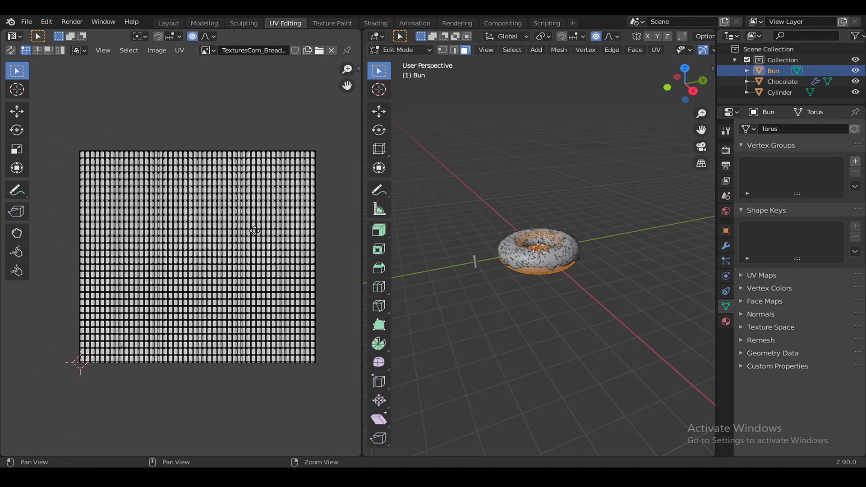
scroll(251, 233, up, 1)
click(209, 49)
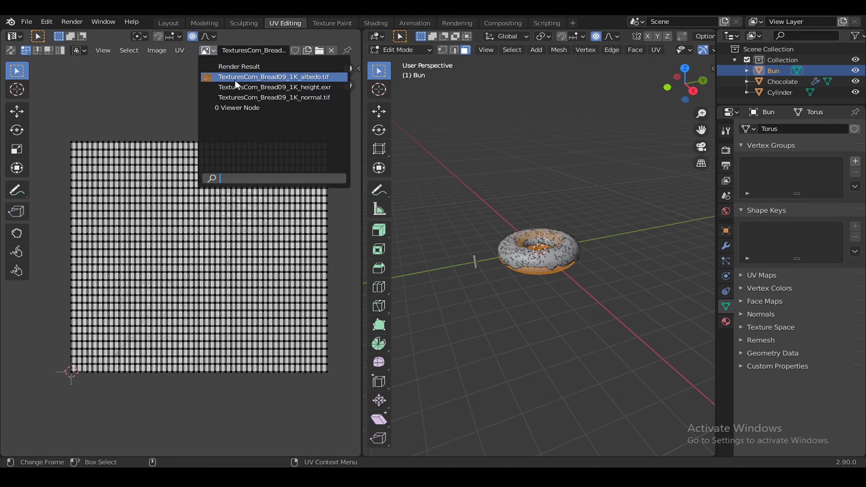
click(273, 76)
Step: Hide the Cylinder sprinkles and the Chocolate icing in the viewport
middle_drag(553, 276, 563, 260)
scroll(566, 301, up, 2)
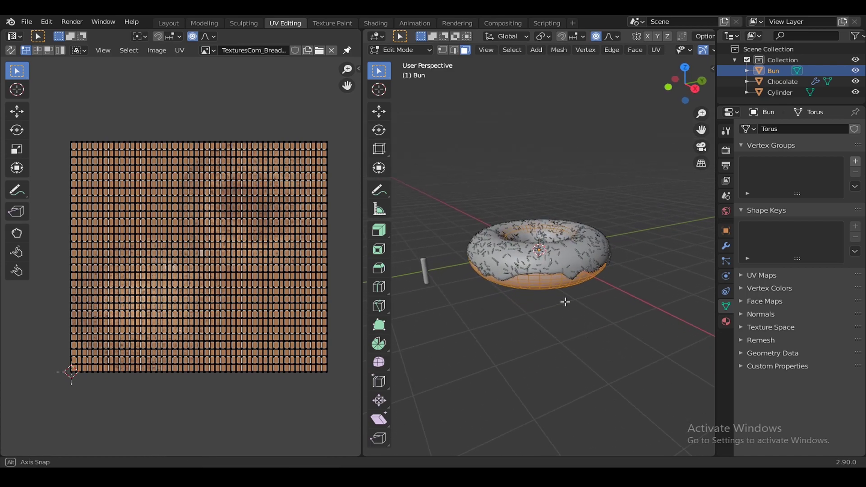
scroll(583, 342, up, 3)
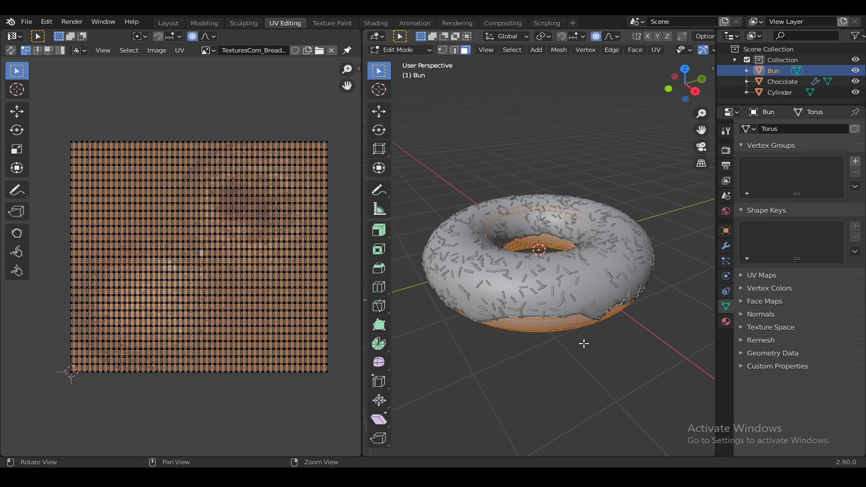
middle_drag(583, 345, 577, 300)
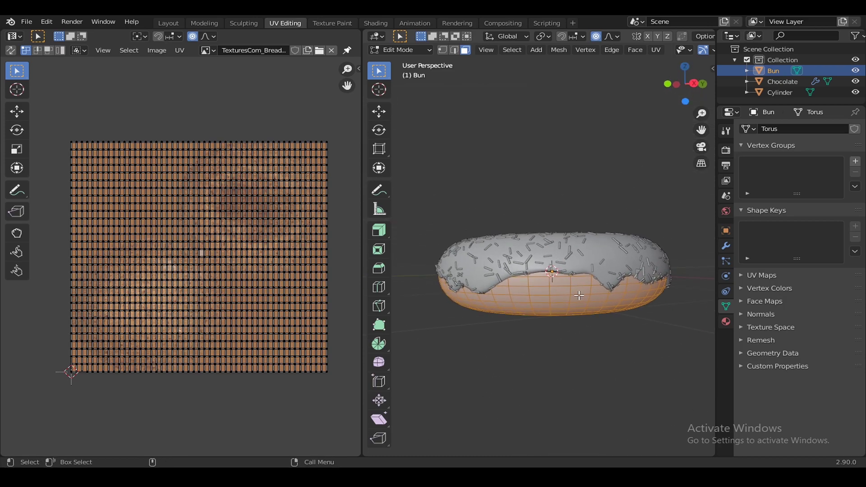
click(856, 92)
click(856, 81)
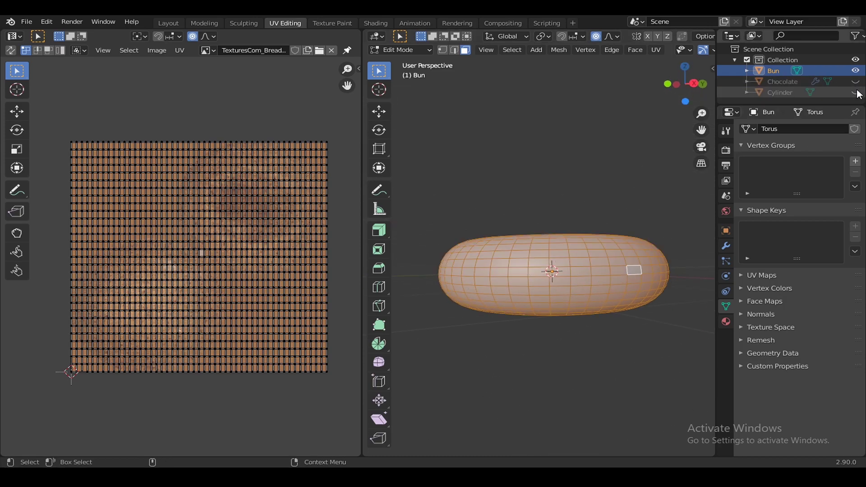
click(857, 82)
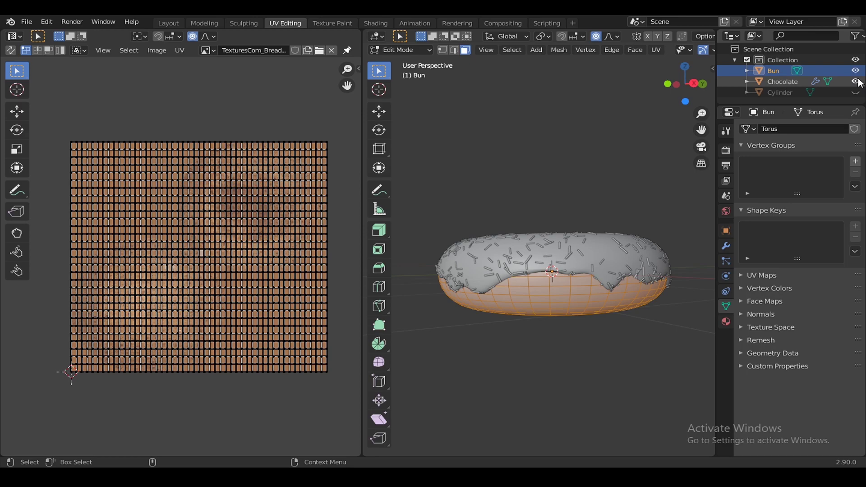
click(857, 82)
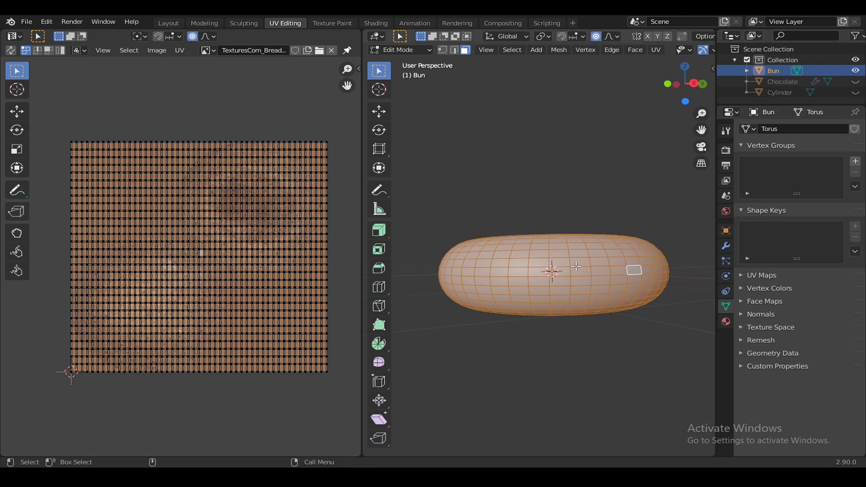
Step: Mark the bun's outer middle edge loop as a seam in edge select mode
click(455, 52)
key(alt+a)
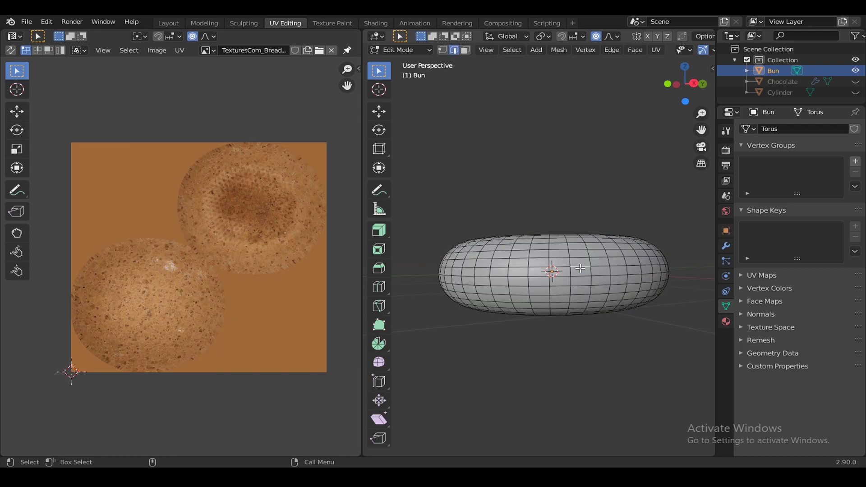
right_click(580, 268)
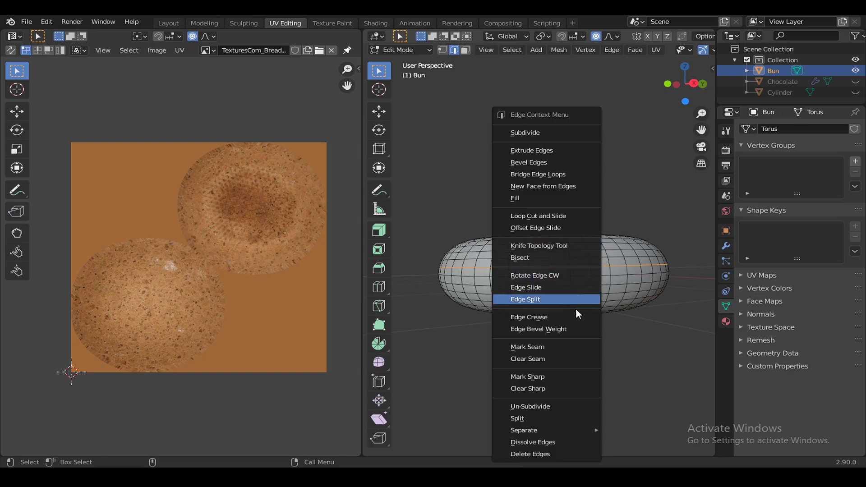
click(567, 344)
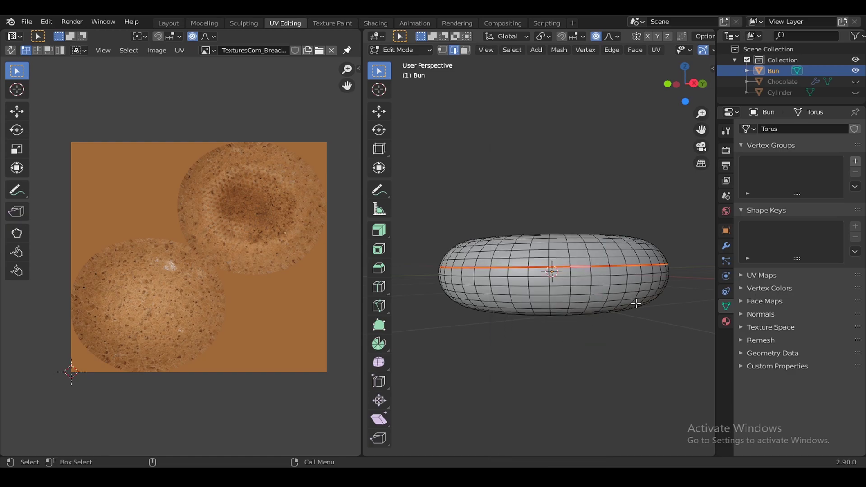
Step: Mark the inner loop around the hole as a seam, then select the whole torus
mouse_move(636, 303)
middle_down()
mouse_move(623, 367)
mouse_move(640, 359)
mouse_move(611, 314)
middle_up()
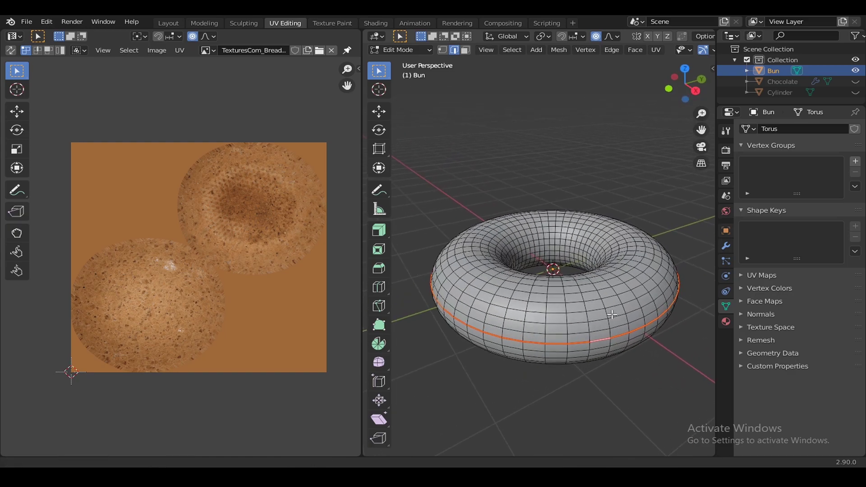
scroll(612, 314, up, 2)
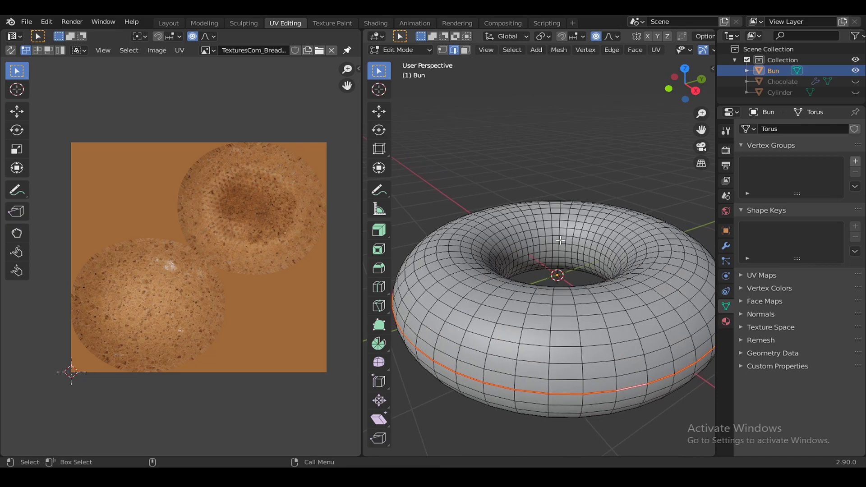
alt+click(561, 236)
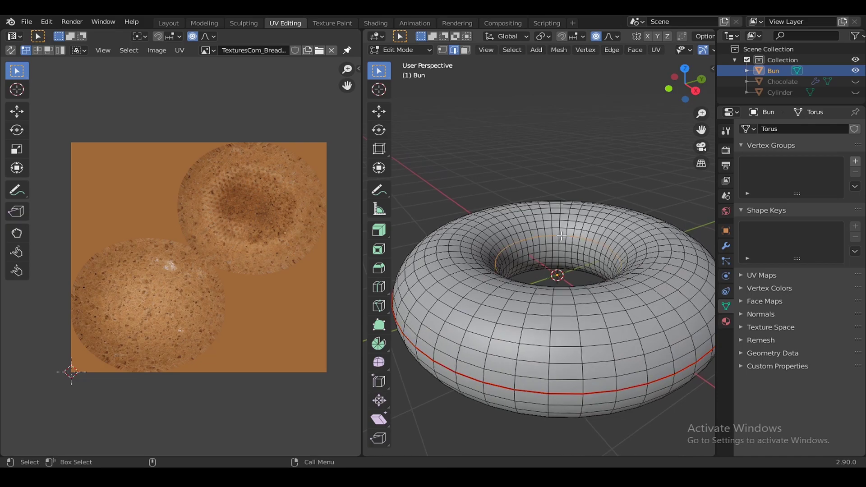
right_click(562, 236)
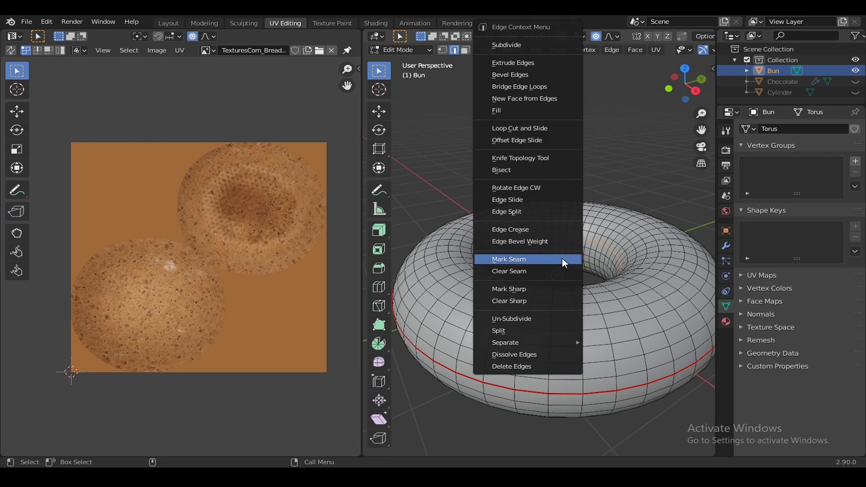
click(562, 258)
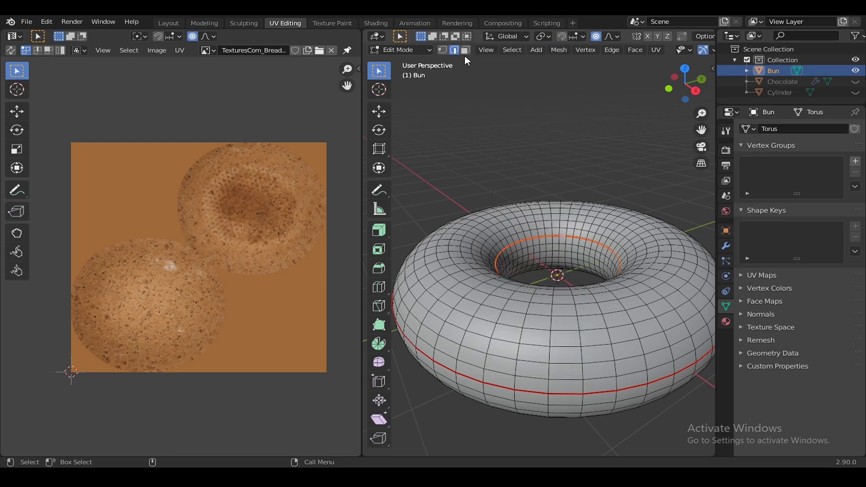
click(465, 52)
alt+click(608, 222)
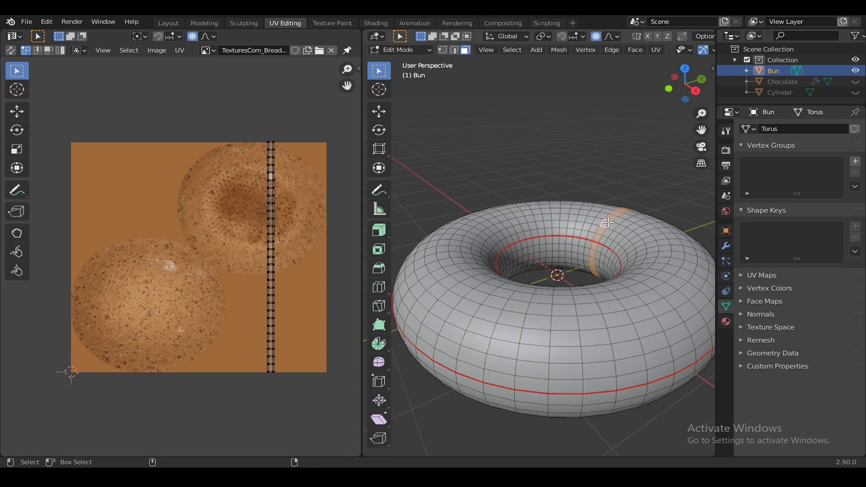
key(a)
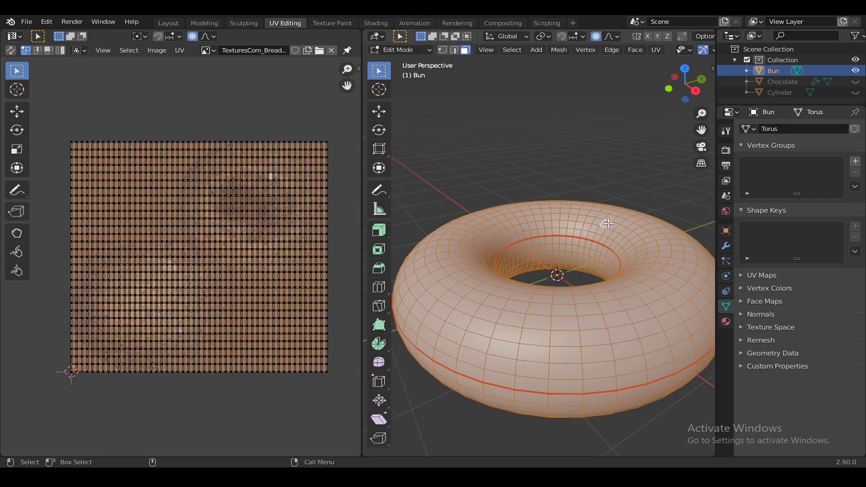
Step: Unwrap the torus along its seams and rotate the UV islands with smooth falloff
click(656, 51)
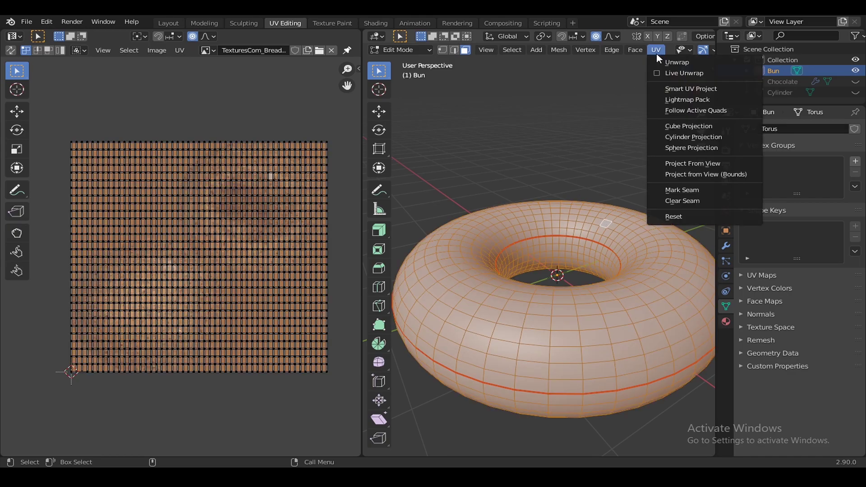
click(682, 66)
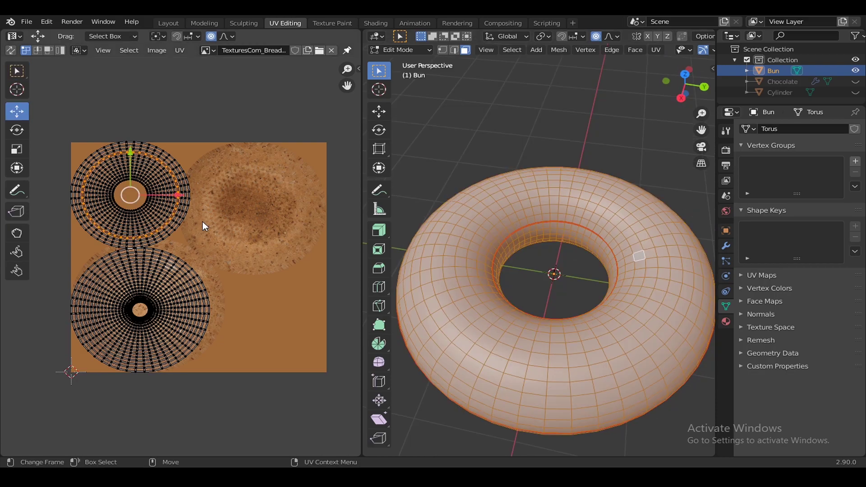
key(a)
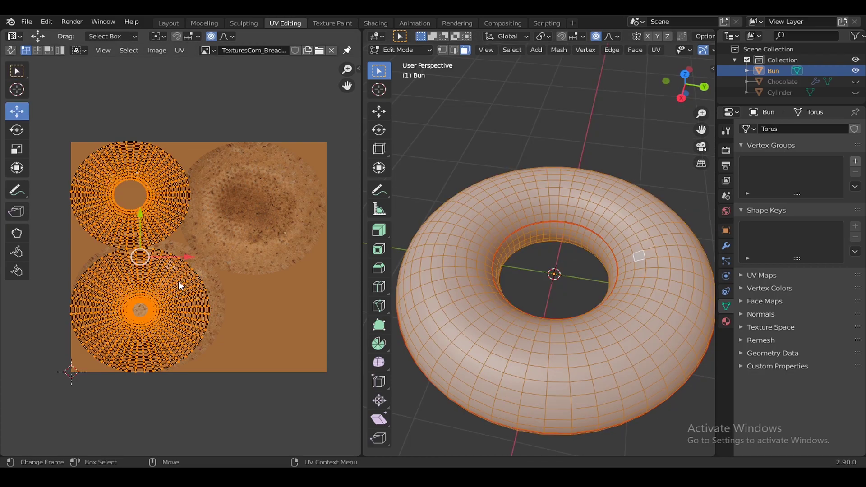
key(shift+space)
key(r)
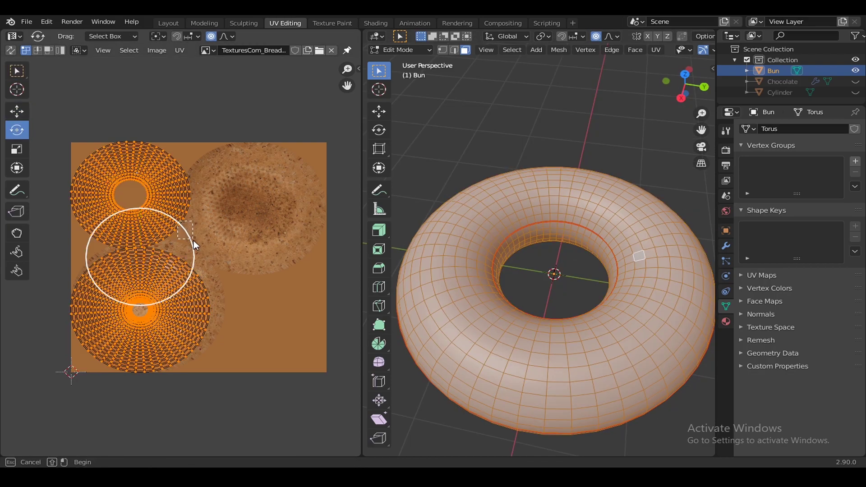
click(181, 220)
key(a)
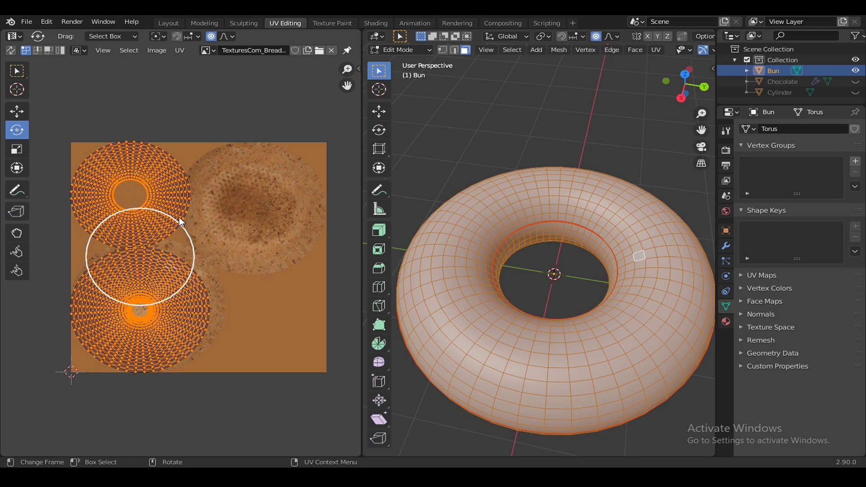
drag(175, 219, 190, 248)
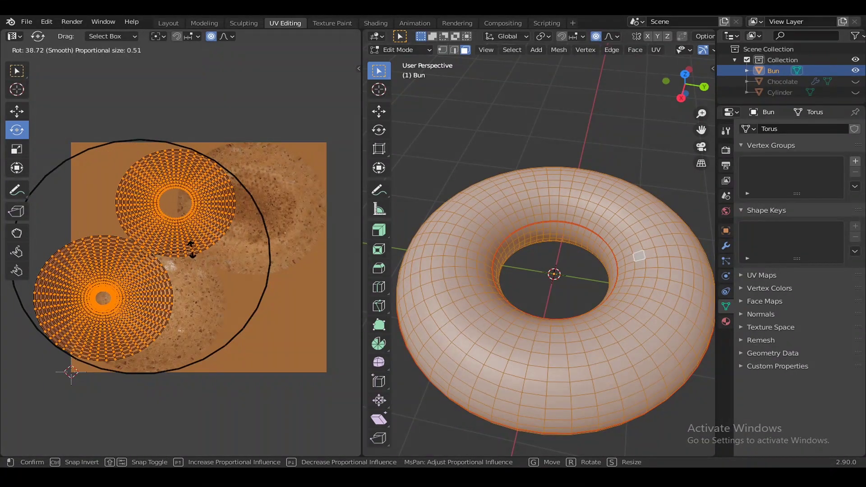
Step: Move the UV islands right and down onto the bread rolls
key(shift+space)
key(g)
mouse_move(134, 255)
mouse_down()
mouse_move(197, 267)
mouse_move(209, 246)
mouse_up()
scroll(212, 253, up, 3)
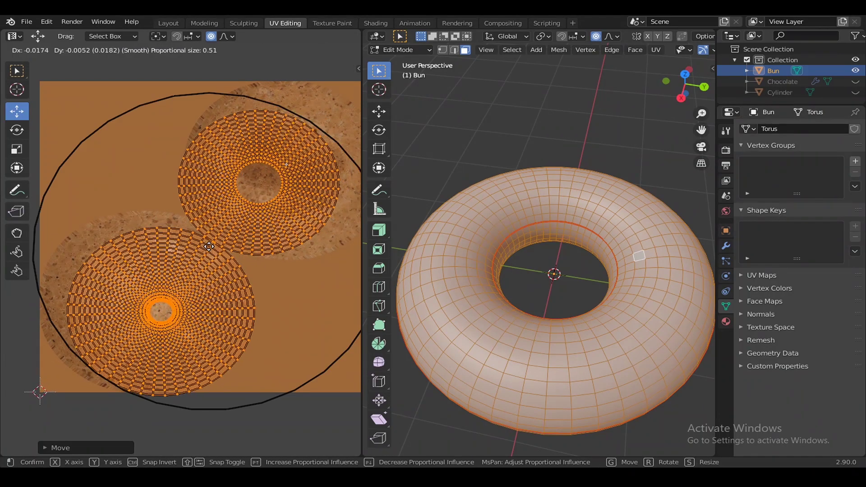
drag(208, 246, 210, 242)
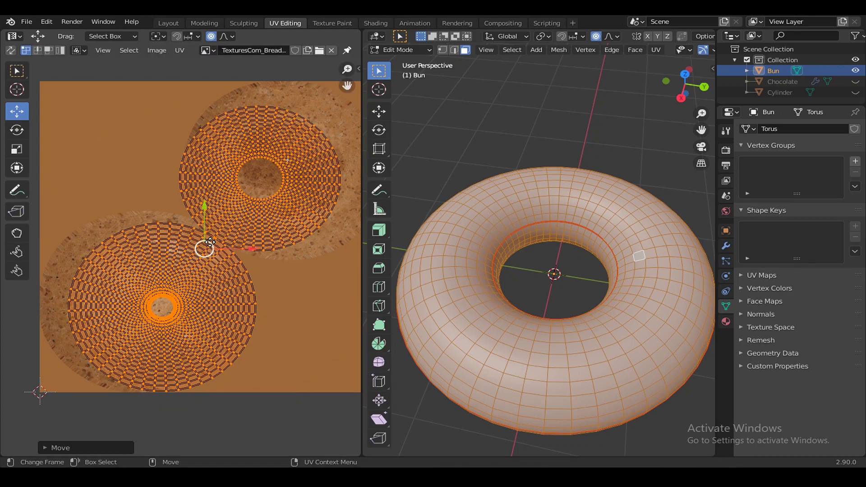
Step: Try slight rotations of the UV islands, cancel one, and return to Object Mode
key(shift+space)
key(r)
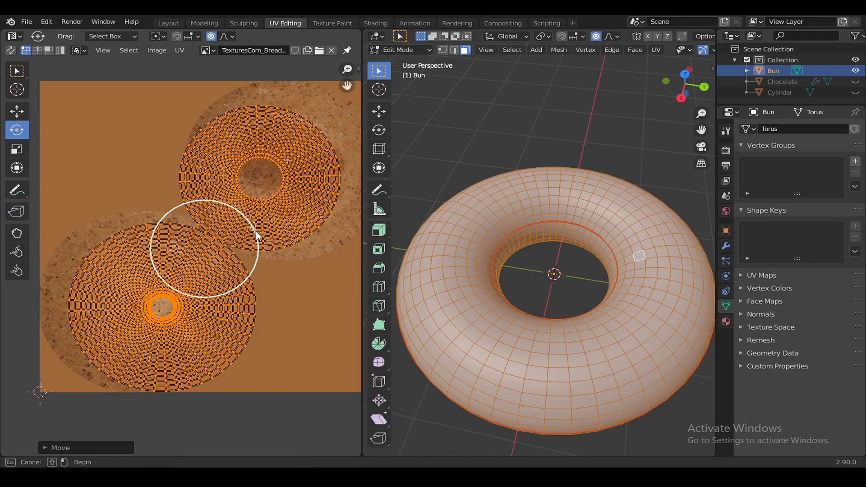
drag(266, 226, 276, 237)
mouse_move(218, 248)
mouse_down()
mouse_move(207, 248)
mouse_move(228, 259)
mouse_up()
key(Escape)
key(shift+space)
key(g)
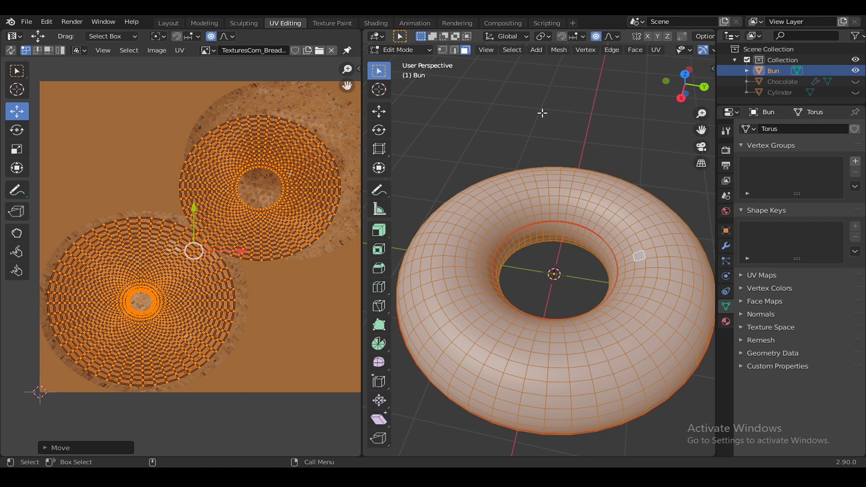
key(Tab)
Step: Preview the bread-textured bun in Object Mode, then re-enter Edit Mode on the bun
click(542, 113)
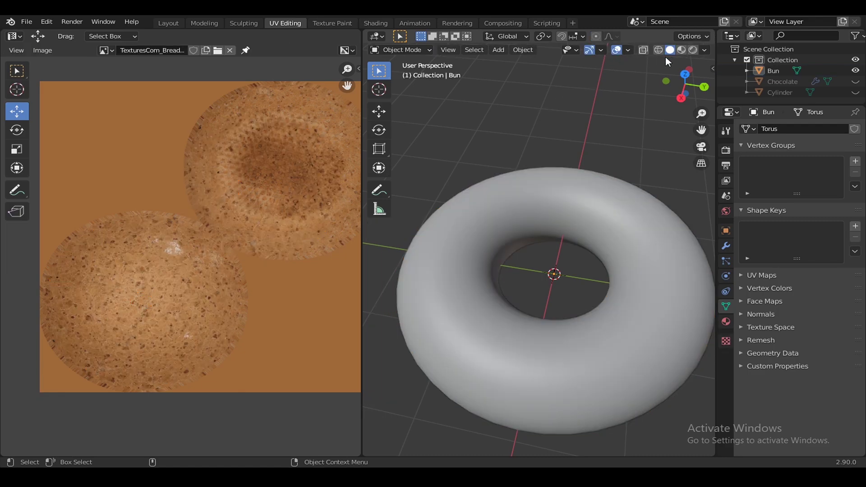
click(681, 49)
mouse_move(615, 152)
middle_down()
mouse_move(569, 141)
mouse_move(574, 135)
mouse_move(554, 126)
mouse_move(559, 93)
mouse_move(560, 183)
mouse_move(537, 258)
middle_up()
click(510, 221)
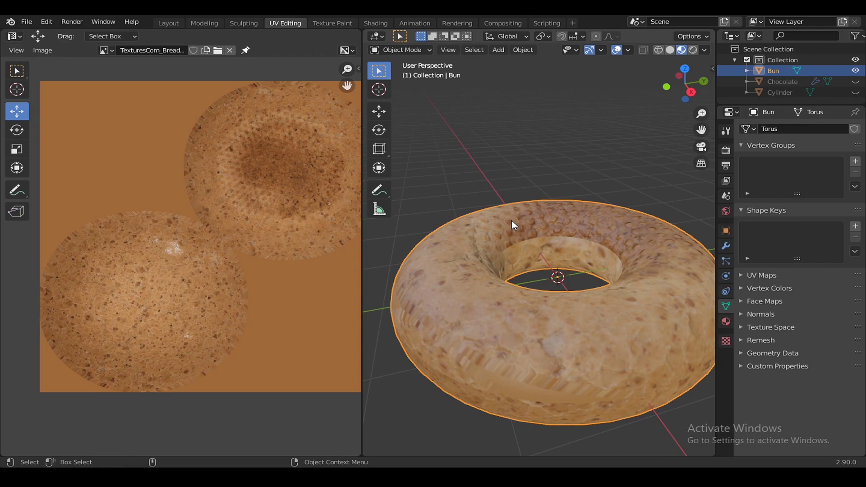
key(Tab)
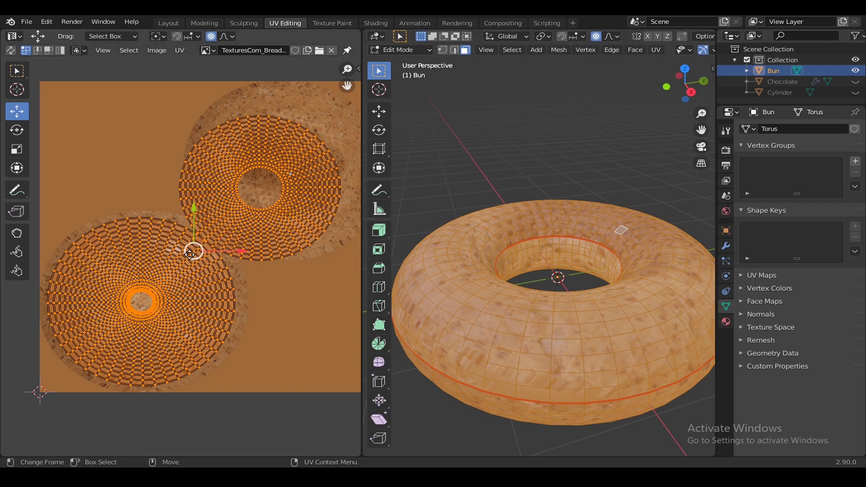
Step: Shift, rotate and move the UV islands with a wider proportional falloff
drag(190, 253, 195, 252)
key(shift+space)
key(r)
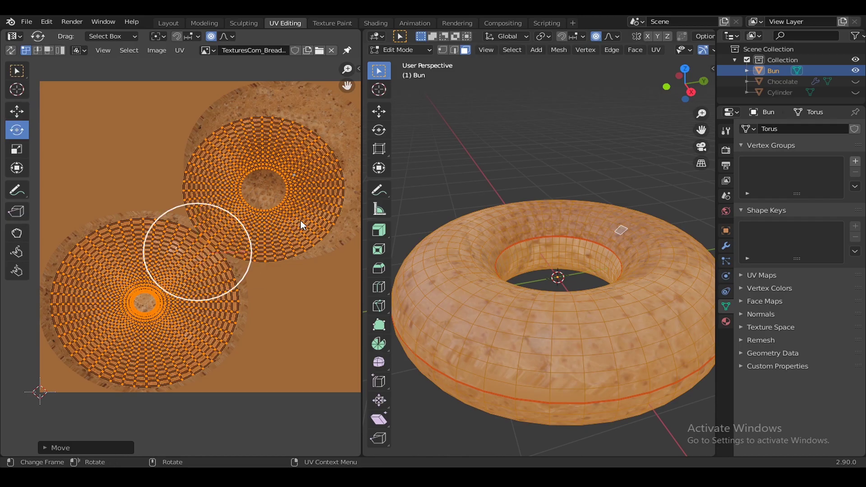
mouse_move(300, 220)
mouse_down()
mouse_move(179, 254)
mouse_move(192, 255)
mouse_up()
mouse_move(473, 253)
middle_down()
mouse_move(501, 230)
mouse_move(551, 253)
middle_up()
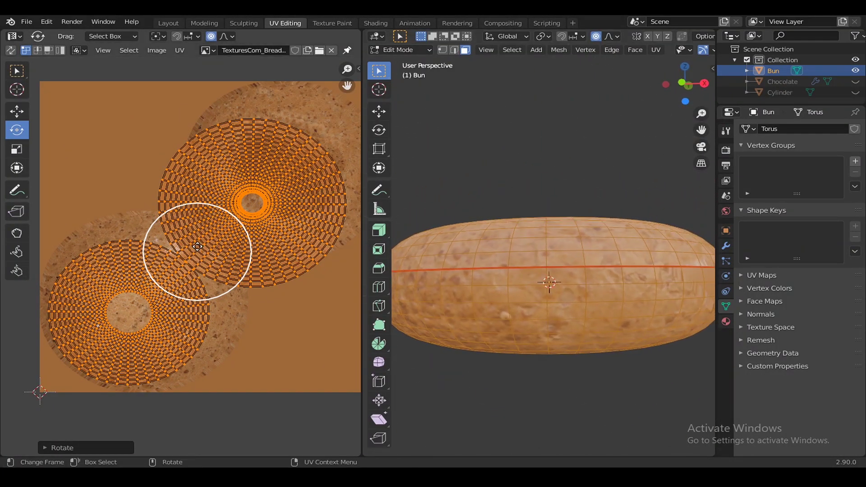
key(shift+space)
key(g)
drag(197, 249, 217, 237)
scroll(203, 243, down, 5)
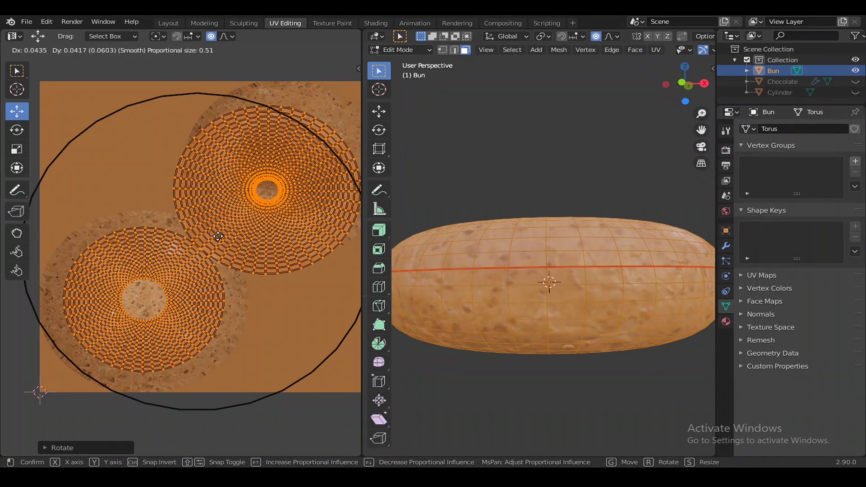
click(217, 237)
Step: Make further small moves of the UV islands, deselect them, and exit to Object Mode
mouse_move(406, 252)
middle_down()
mouse_move(369, 278)
mouse_move(455, 290)
mouse_move(653, 284)
middle_up()
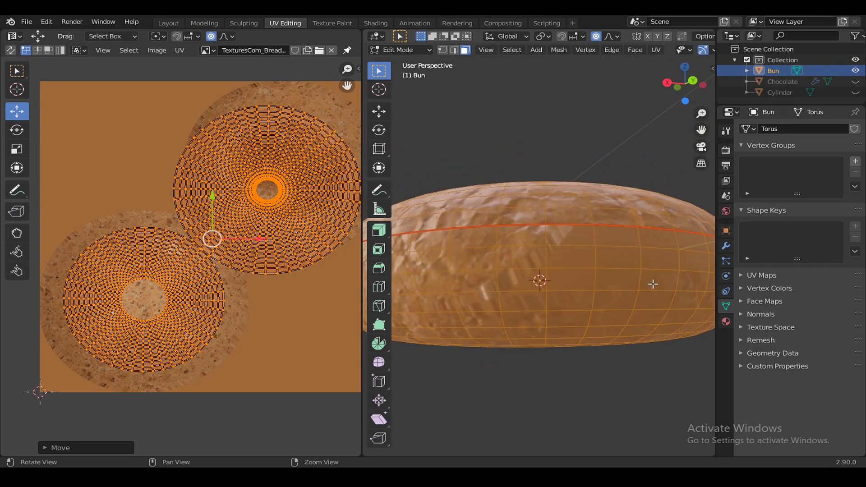
key(g)
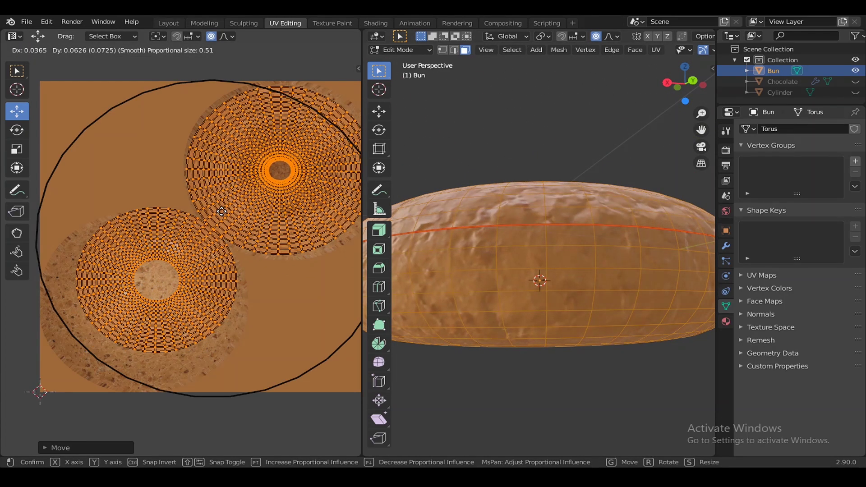
click(221, 212)
mouse_move(496, 288)
middle_down()
mouse_move(623, 293)
mouse_move(632, 343)
middle_up()
mouse_move(9, 316)
middle_down()
mouse_move(19, 326)
mouse_move(251, 303)
mouse_move(251, 296)
middle_up()
key(g)
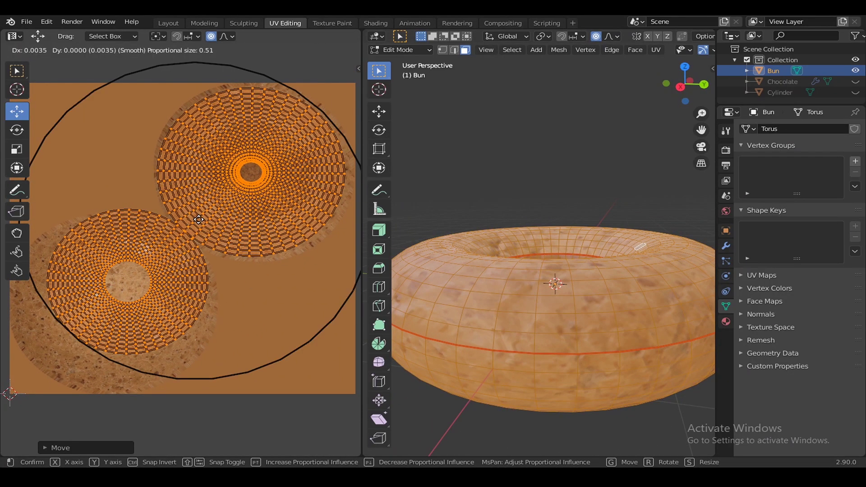
click(199, 220)
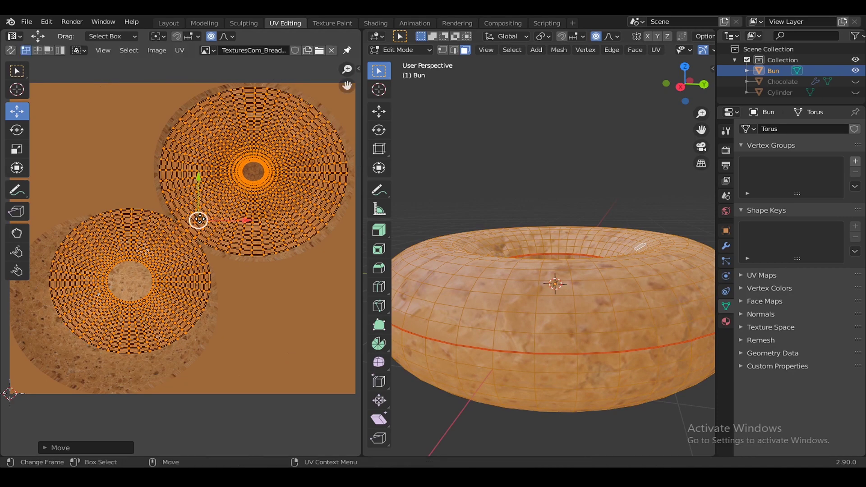
click(269, 289)
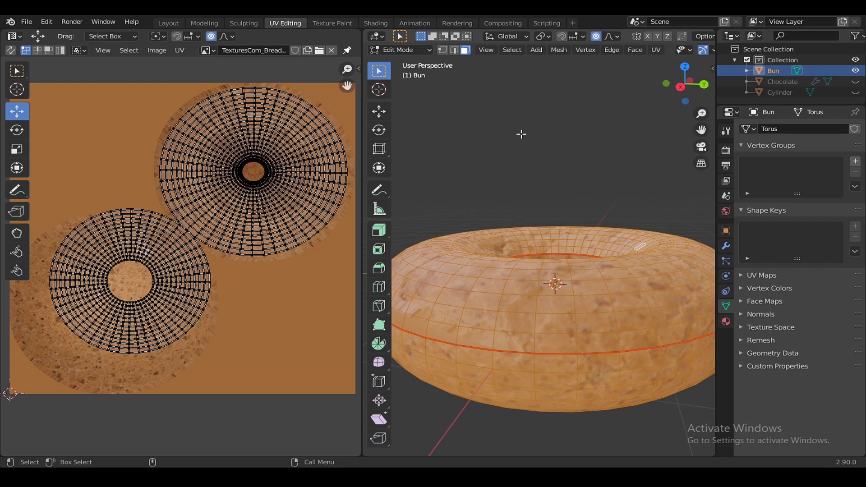
key(Tab)
mouse_move(544, 205)
middle_down()
mouse_move(539, 211)
mouse_move(737, 218)
middle_up()
Step: Unhide Chocolate via its Outliner eye icon, save Bun.blend, and open the Shading workspace
click(855, 82)
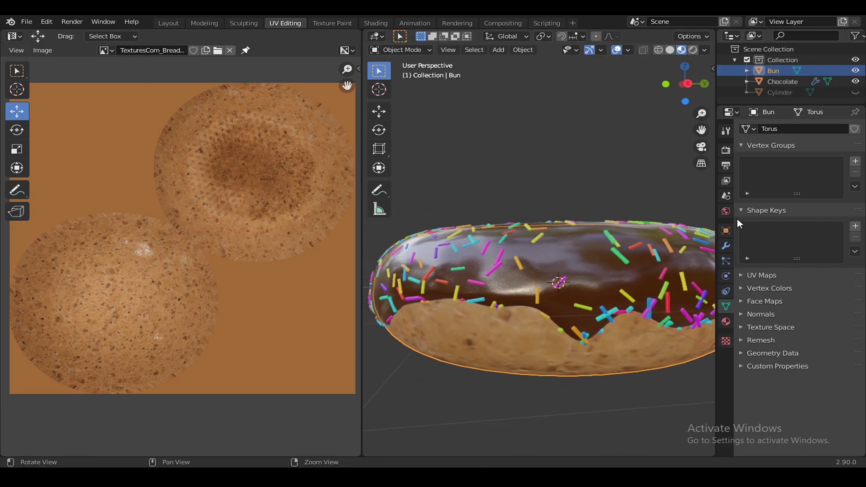
mouse_move(658, 228)
middle_down()
mouse_move(521, 255)
mouse_move(537, 279)
mouse_move(632, 265)
mouse_move(636, 255)
mouse_move(553, 259)
mouse_move(610, 248)
mouse_move(600, 240)
middle_up()
scroll(588, 255, down, 3)
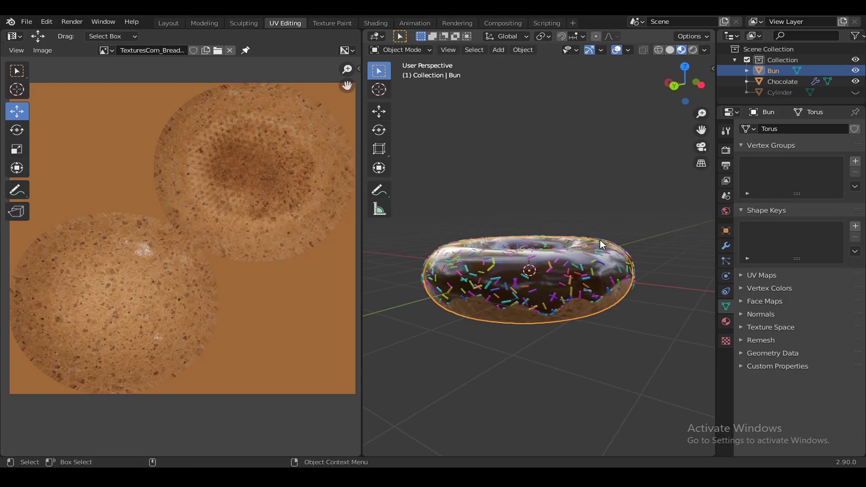
key(ctrl+s)
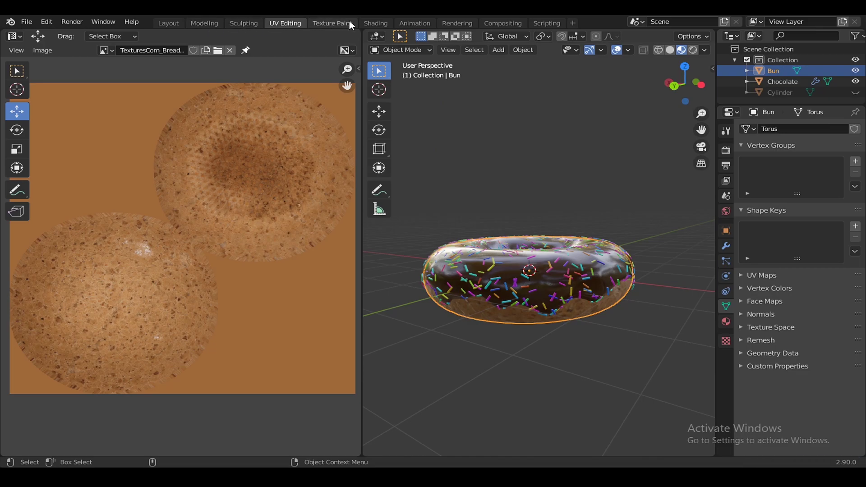
click(371, 23)
mouse_move(528, 195)
middle_down()
mouse_move(512, 166)
mouse_move(400, 192)
mouse_move(439, 180)
middle_up()
Step: Save, then set the bun's Subsurface to 0.100 and lower it to 0.010
key(ctrl+s)
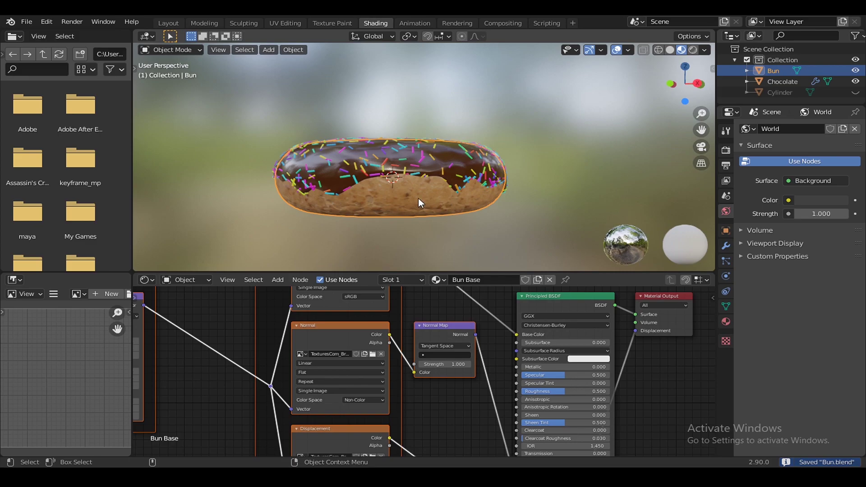
scroll(646, 423, down, 2)
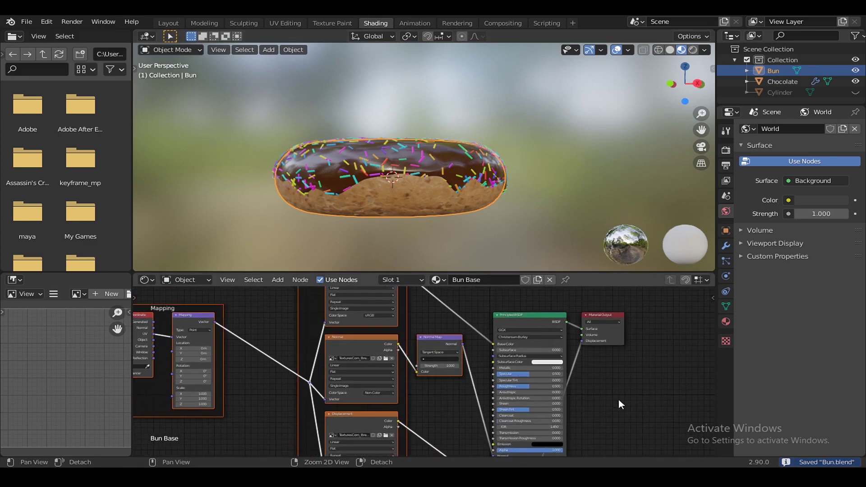
mouse_move(618, 399)
middle_down()
mouse_move(607, 359)
mouse_move(638, 387)
mouse_move(665, 381)
mouse_move(576, 342)
mouse_move(650, 434)
middle_up()
scroll(586, 360, up, 2)
scroll(622, 388, up, 1)
scroll(623, 374, up, 1)
click(509, 332)
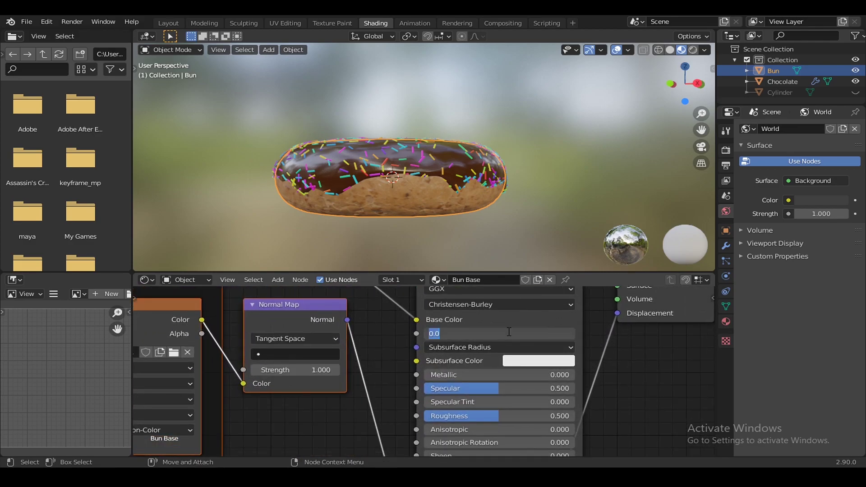
text(1)
text(0.100)
key(Return)
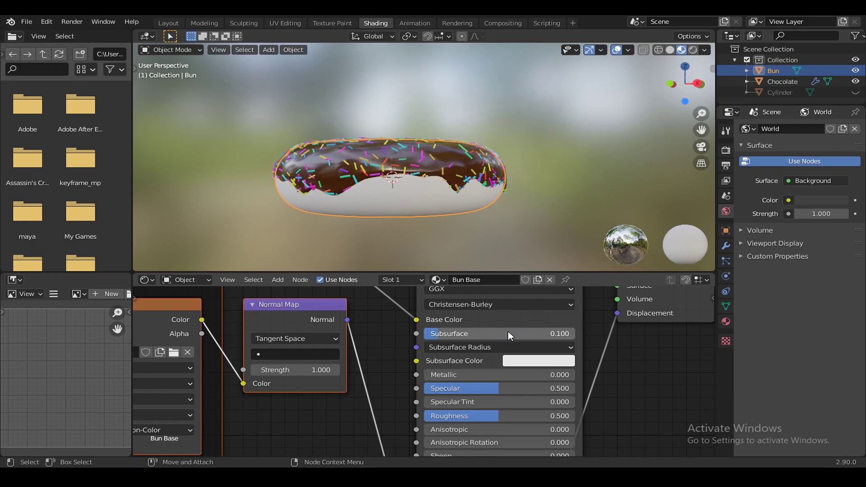
scroll(507, 226, up, 4)
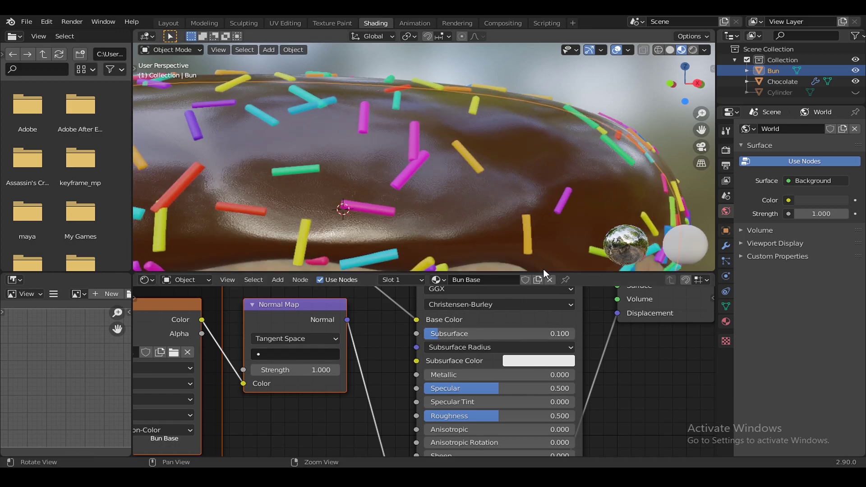
scroll(541, 167, down, 2)
click(512, 332)
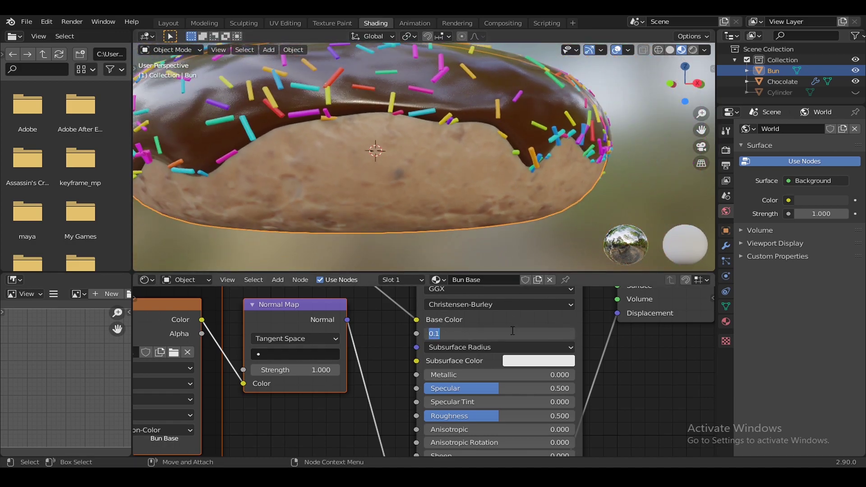
text(.01)
text(0.010)
key(Return)
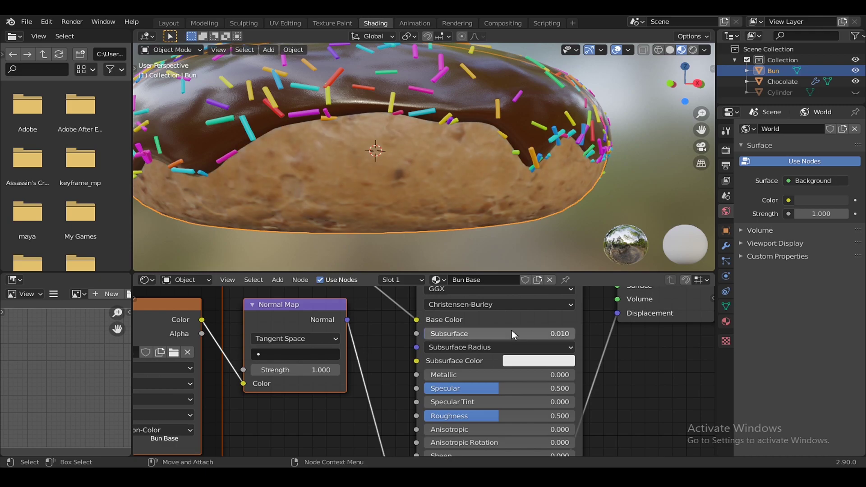
Step: Give the bun an orange subsurface colour, then click the glaze object on the donut
click(526, 361)
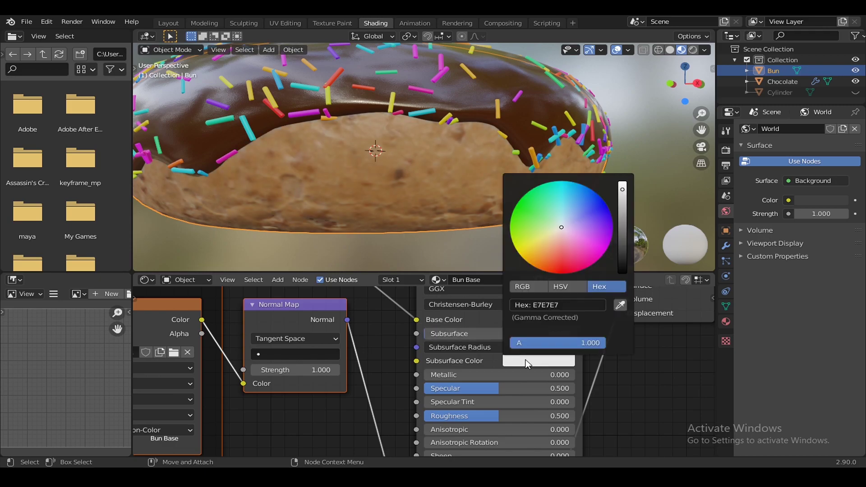
click(538, 247)
mouse_move(474, 225)
middle_down()
mouse_move(481, 201)
mouse_move(480, 210)
mouse_move(569, 195)
mouse_move(574, 217)
mouse_move(505, 217)
mouse_move(477, 175)
middle_up()
click(486, 169)
click(486, 169)
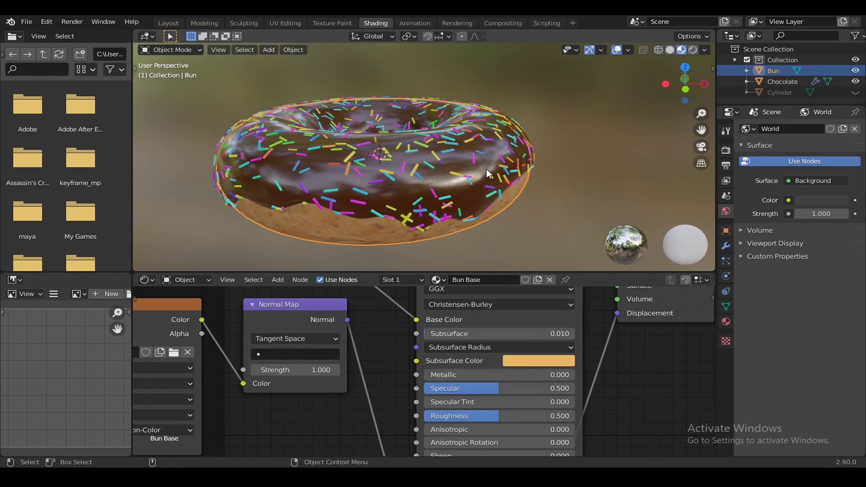
Step: Select the Chocolate glaze and set its Roughness to 0 and Subsurface to 0.100
click(490, 176)
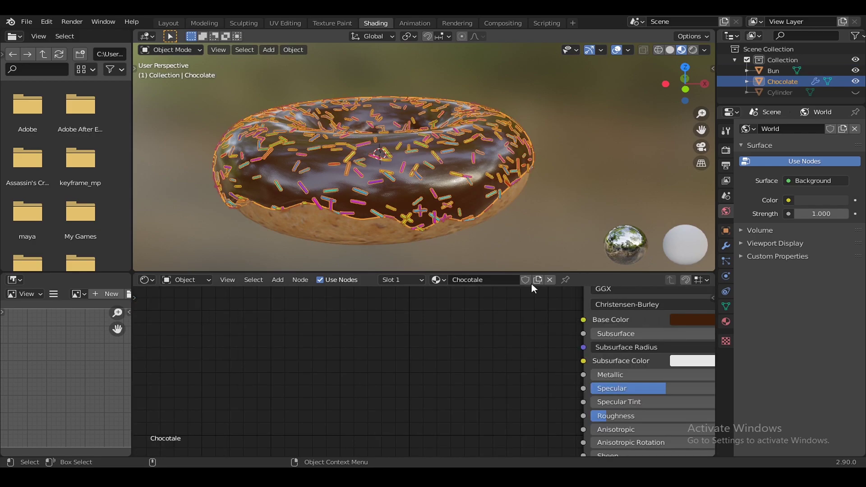
middle_drag(531, 289, 330, 383)
scroll(587, 370, down, 2)
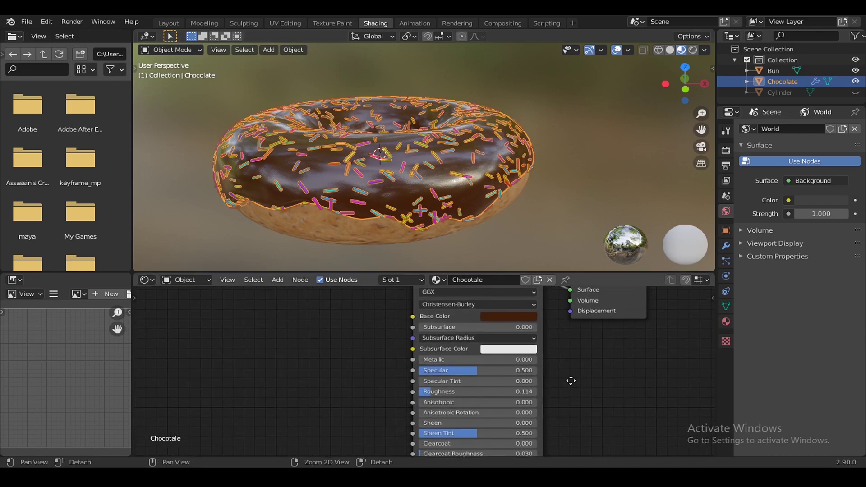
scroll(604, 424, up, 2)
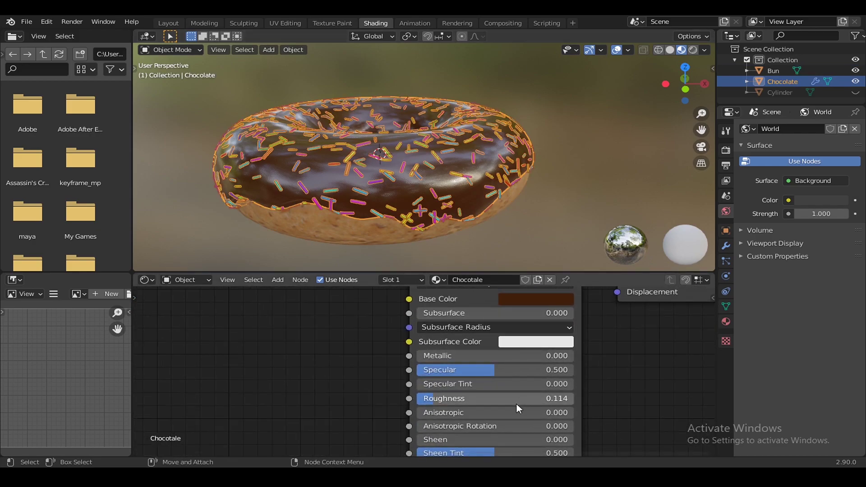
drag(516, 399, 451, 399)
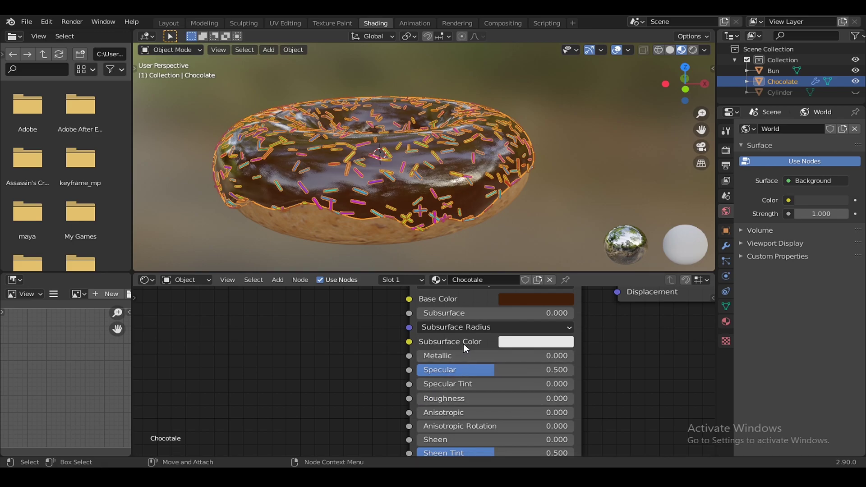
click(476, 313)
text(.1)
key(Return)
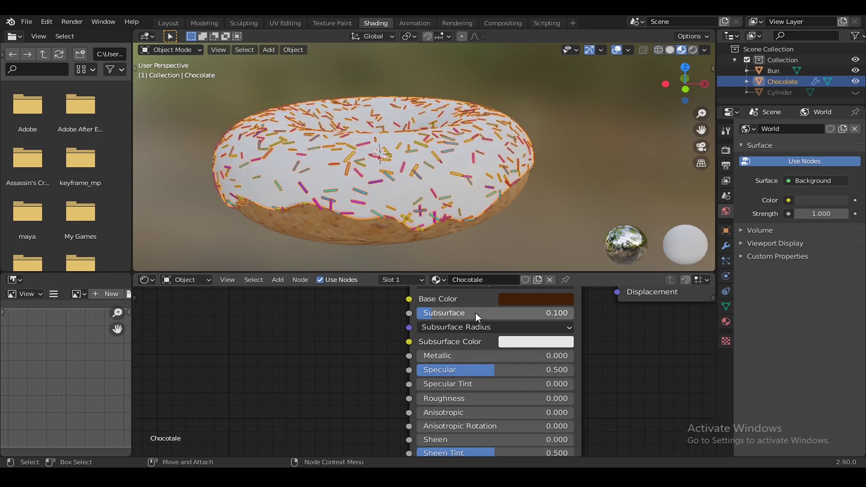
Step: Set the glaze's subsurface colour to dark brown (53260D) and save Bun.blend
scroll(501, 189, up, 2)
scroll(514, 199, up, 2)
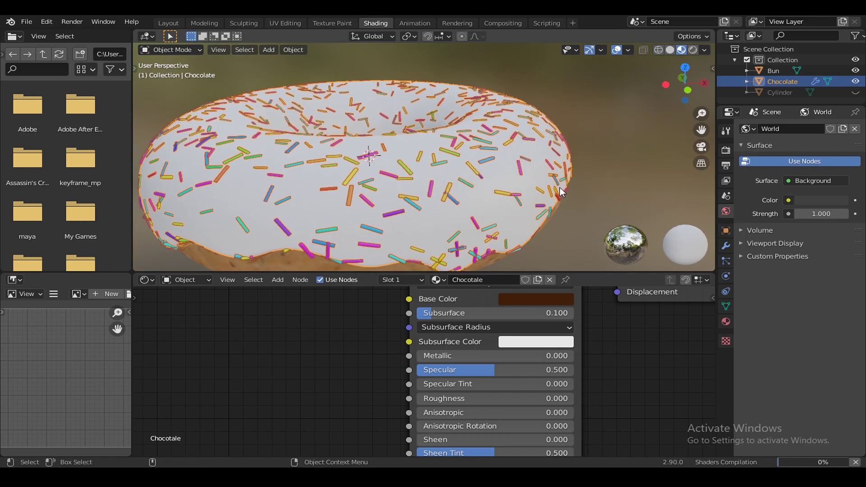
middle_drag(596, 201, 594, 175)
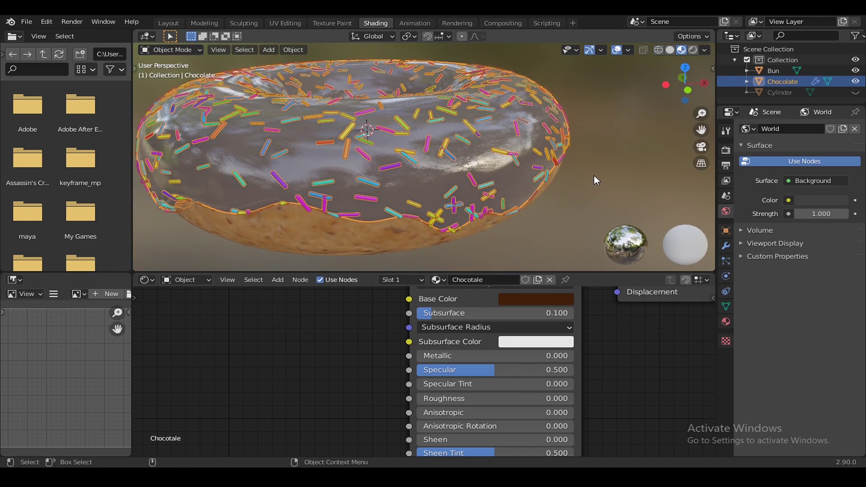
click(548, 342)
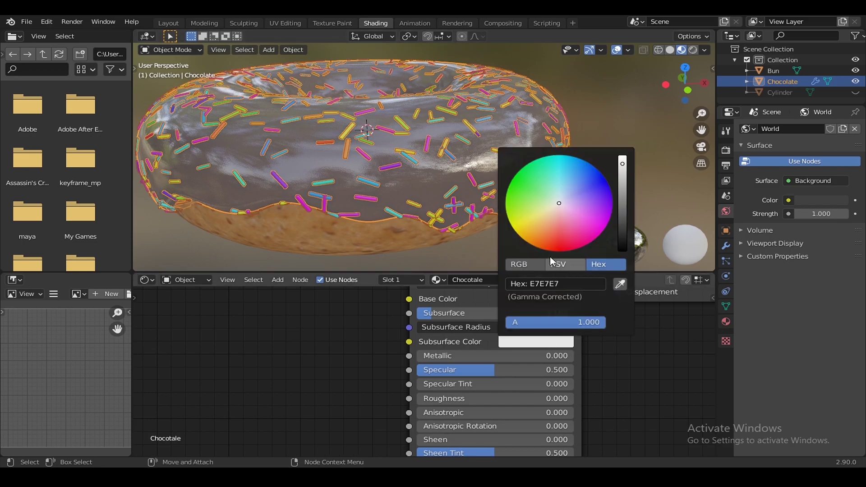
drag(550, 253, 543, 242)
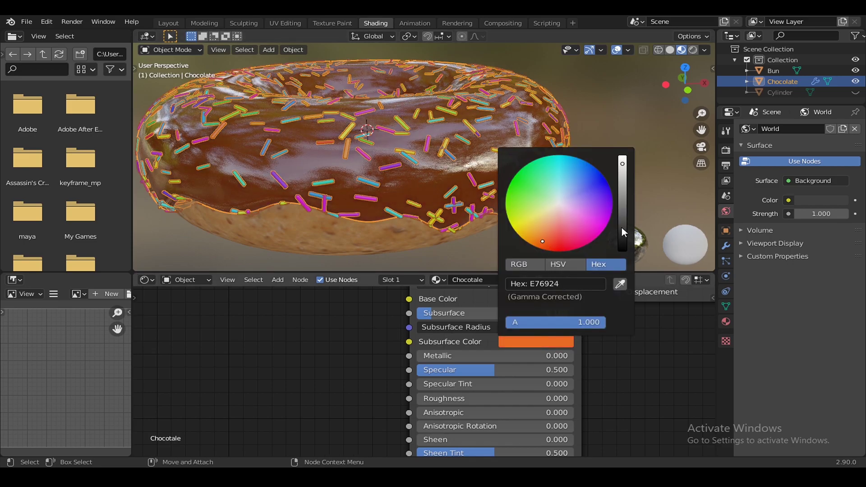
drag(622, 232, 622, 220)
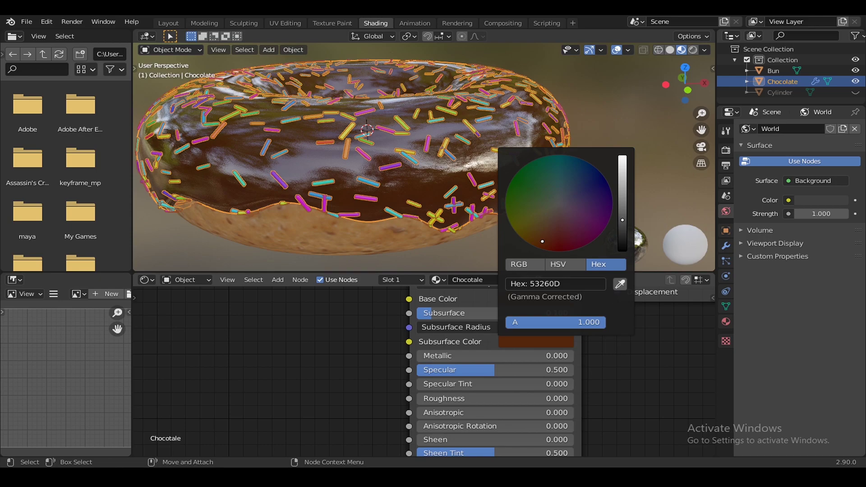
middle_drag(562, 196, 521, 203)
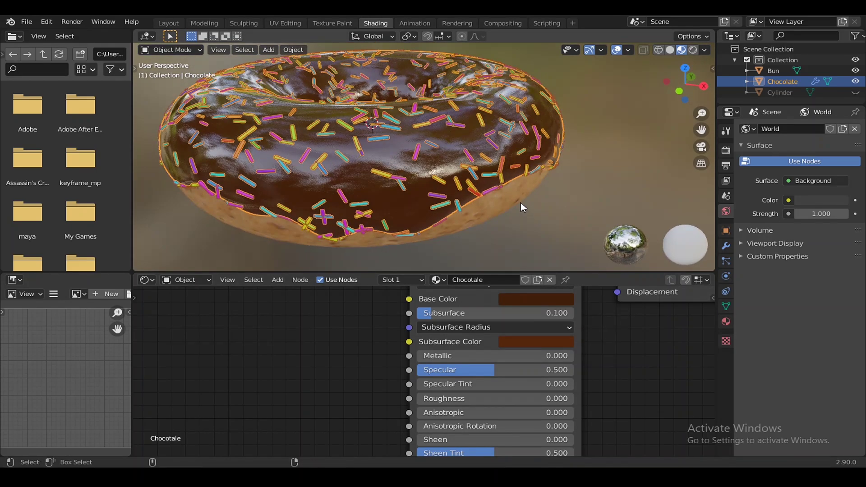
key(ctrl+s)
Step: Set the render engine to Cycles on GPU and apply the Final sampling preset
click(725, 150)
click(816, 129)
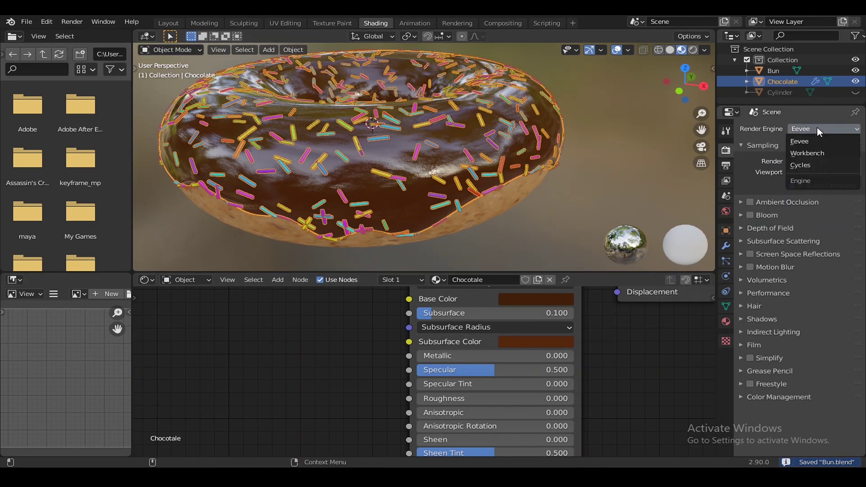
click(819, 165)
click(822, 155)
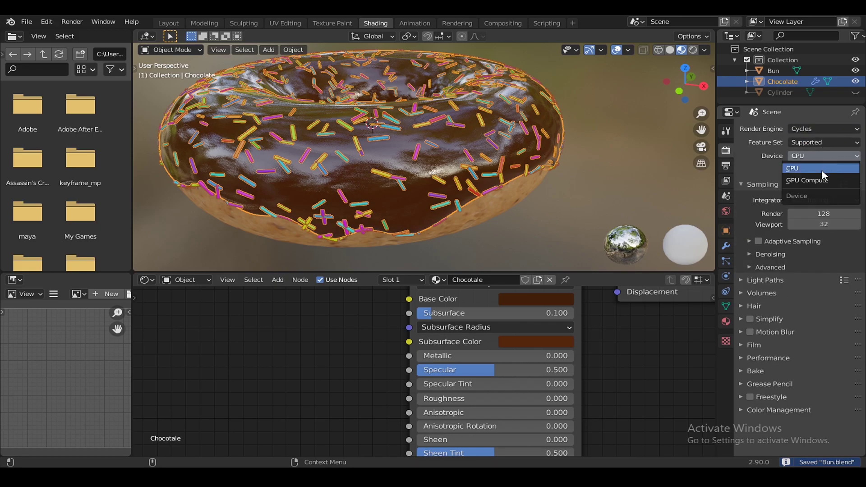
click(824, 180)
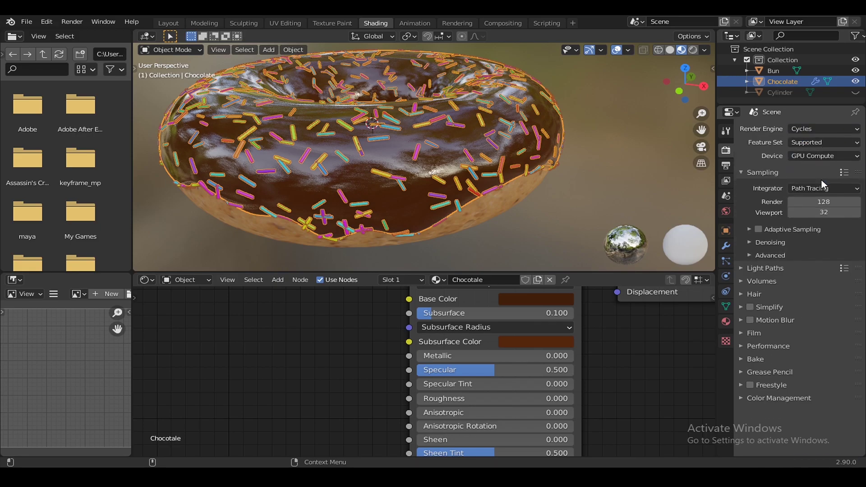
click(754, 243)
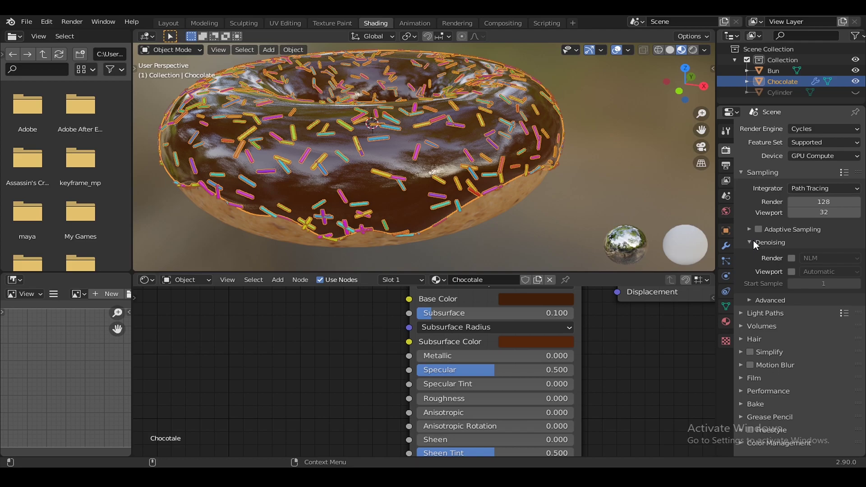
click(753, 242)
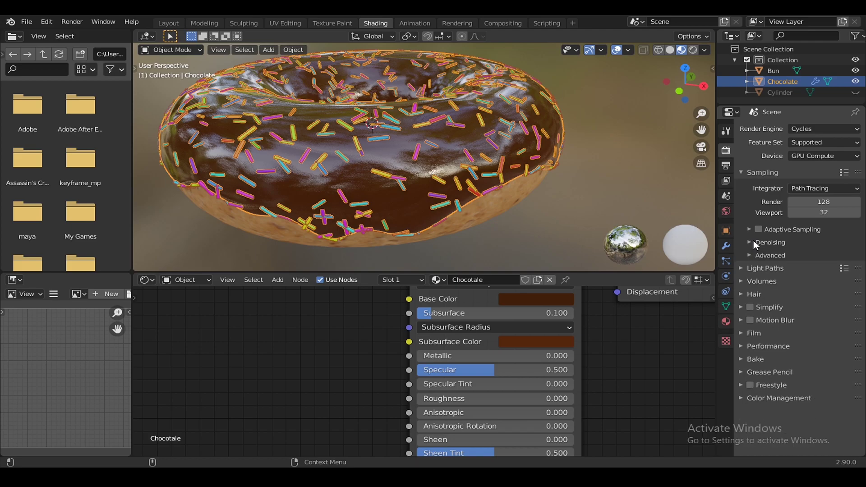
click(757, 256)
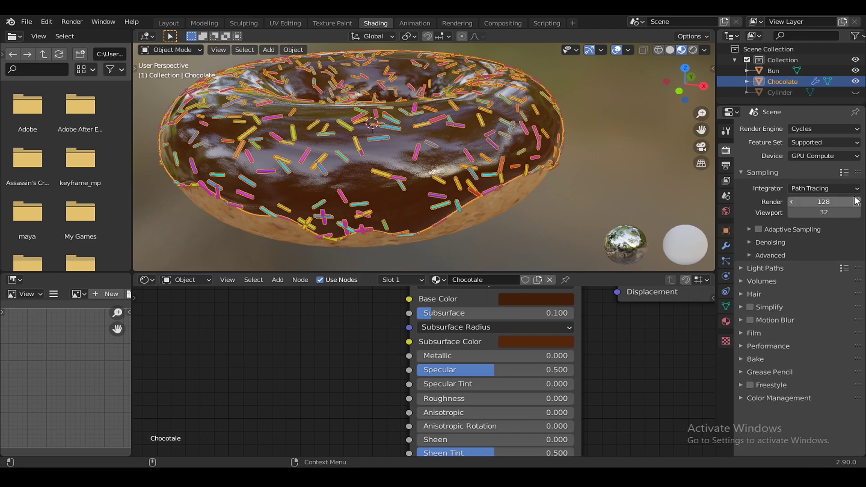
click(844, 172)
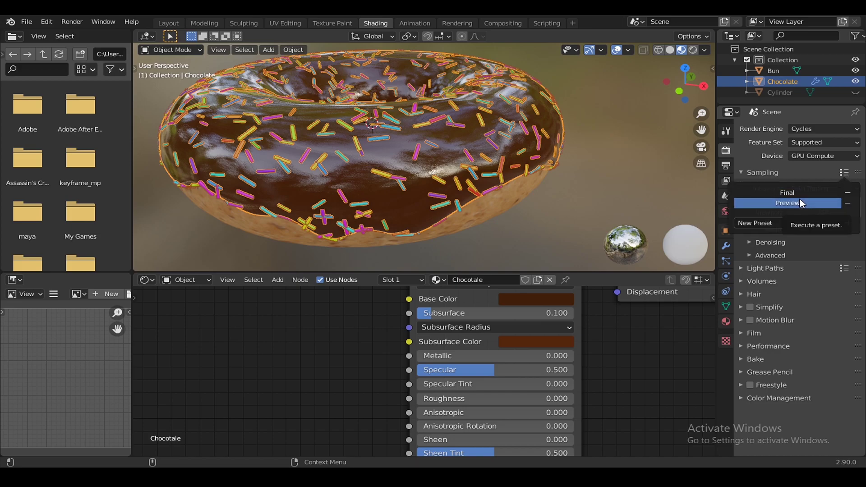
click(804, 172)
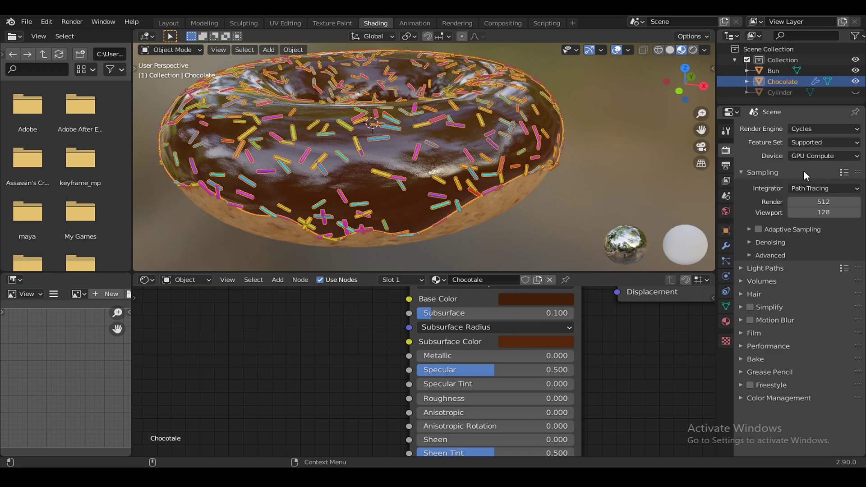
Step: Enable viewport denoising, save Bun.blend, and preview the donut in Rendered shading from above
click(775, 243)
click(792, 272)
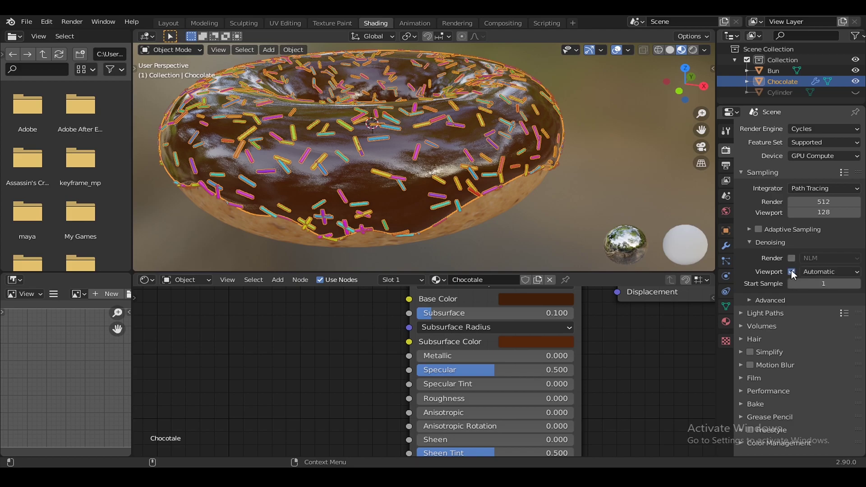
click(775, 242)
click(588, 172)
key(ctrl+s)
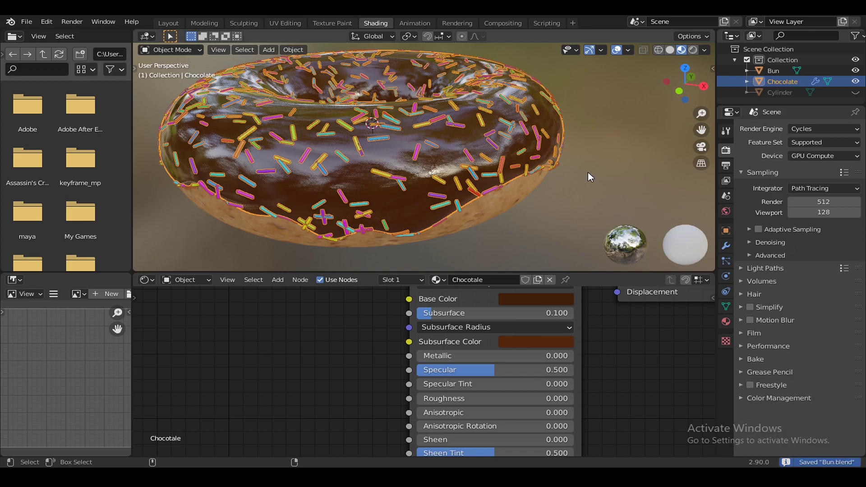
click(693, 50)
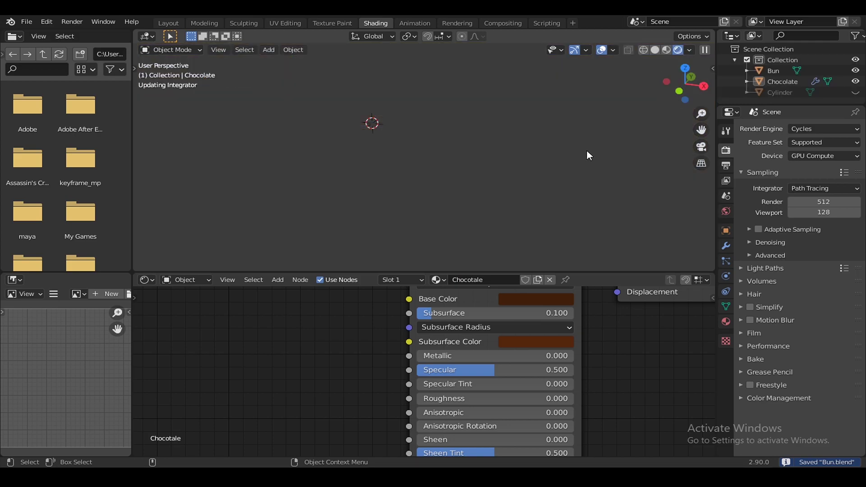
mouse_move(618, 162)
middle_down()
mouse_move(612, 174)
mouse_move(605, 168)
middle_up()
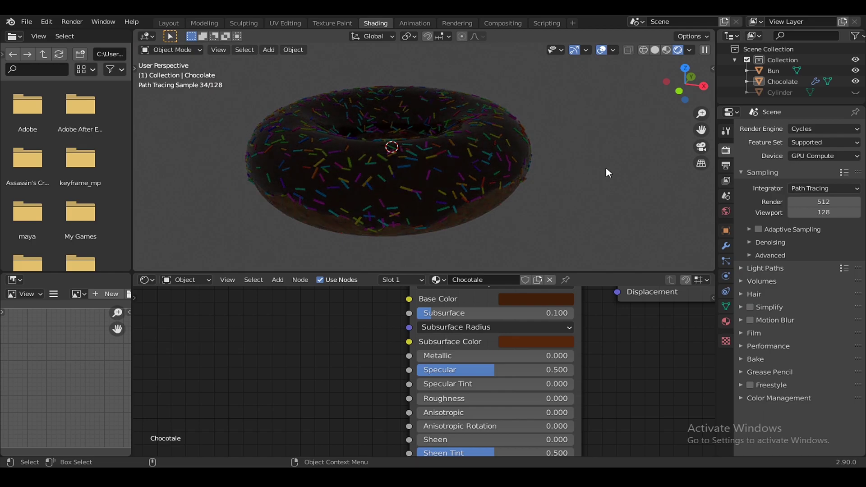
Step: In the World node tree, add an Environment Texture feeding Background Color, with Background to Surface
click(194, 280)
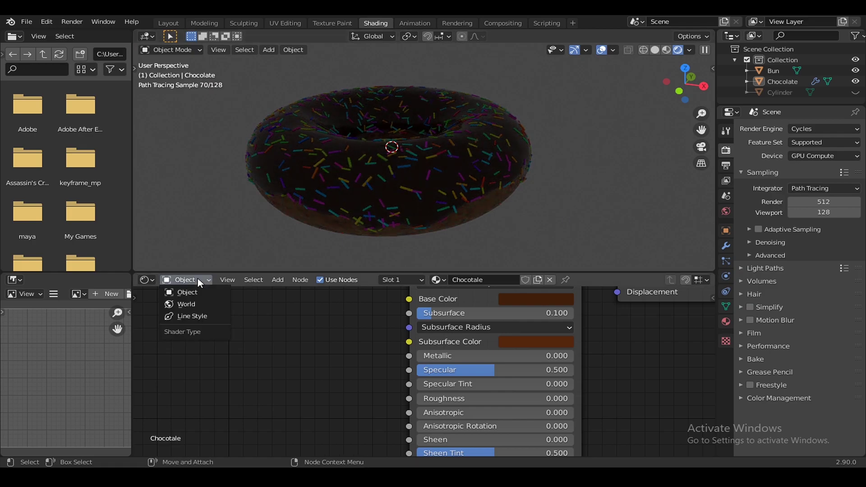
click(203, 303)
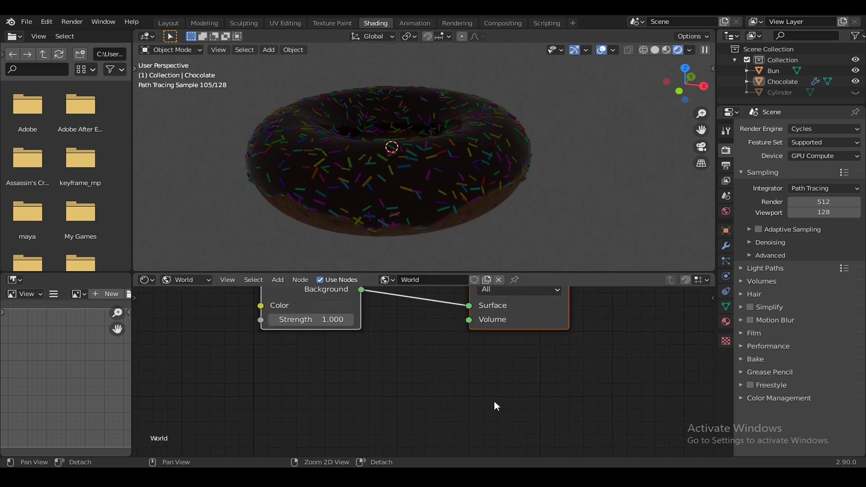
scroll(501, 421, down, 1)
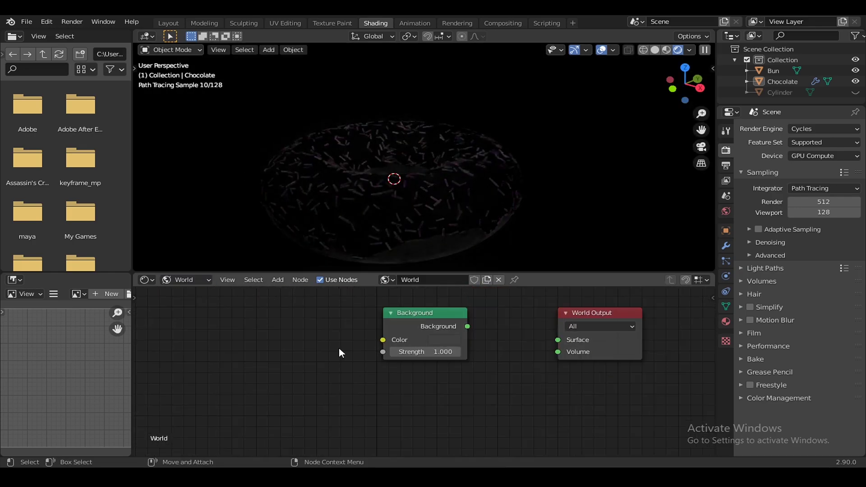
key(shift+a)
text(wn)
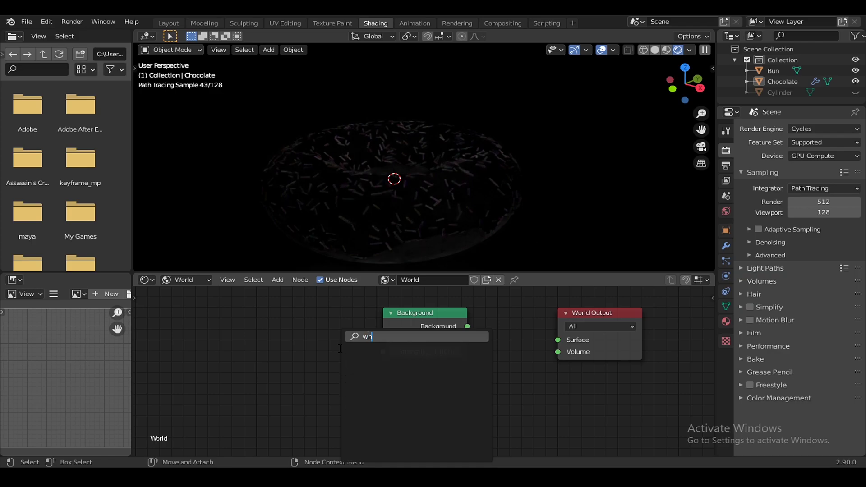
key(BackSpace)
key(BackSpace)
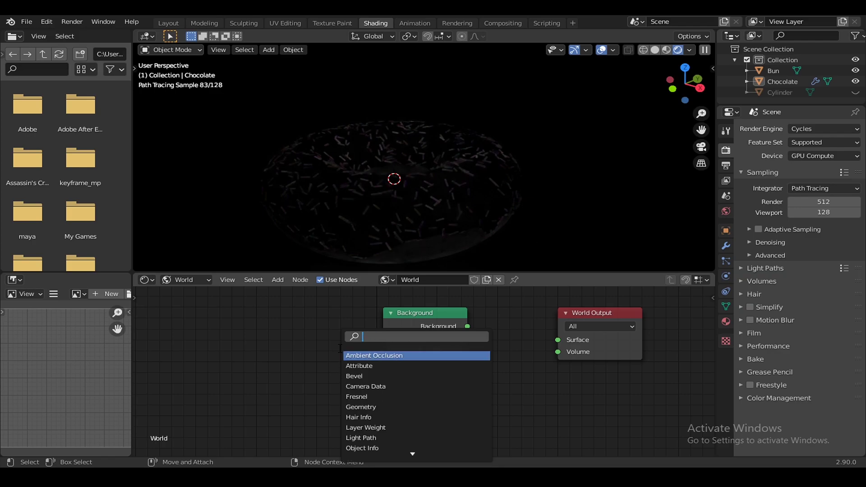
text(env)
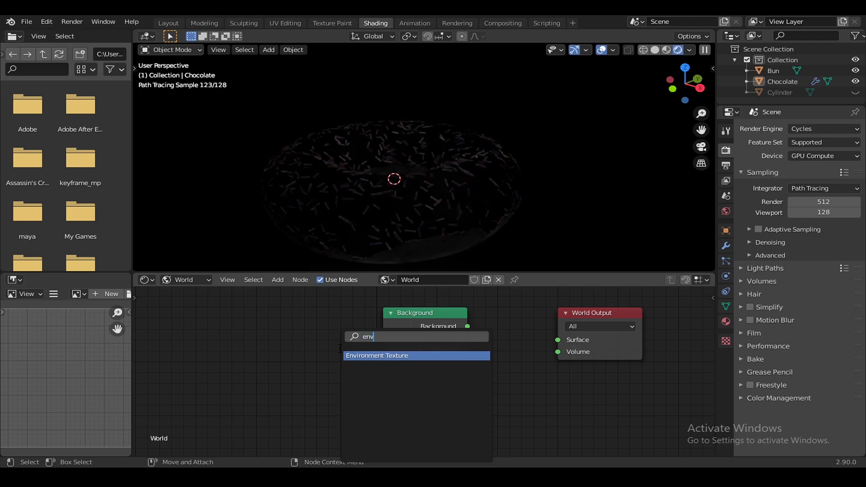
key(Return)
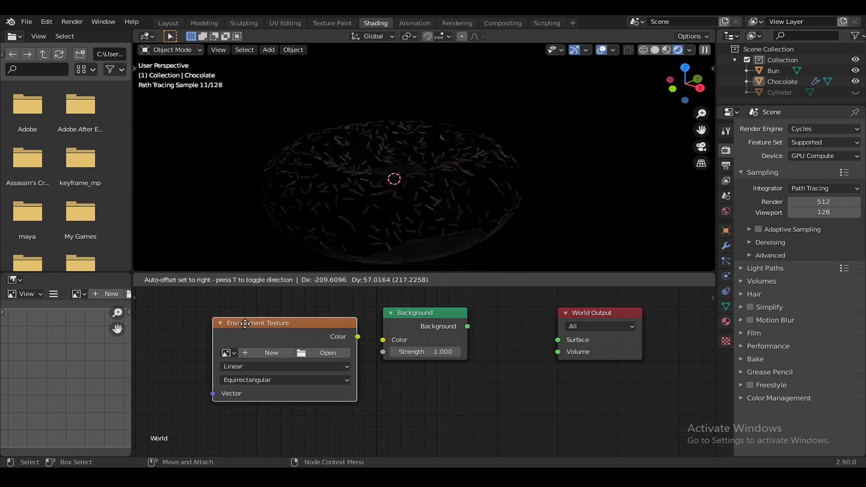
click(198, 314)
drag(344, 334, 383, 340)
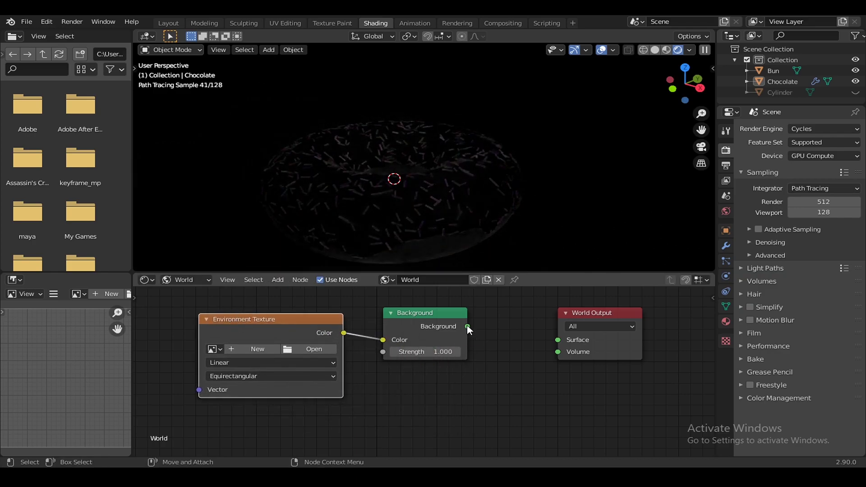
drag(468, 326, 558, 348)
Step: Load studio_small_02_8k.hdr from the recent HDRI folder into the Environment Texture
click(308, 349)
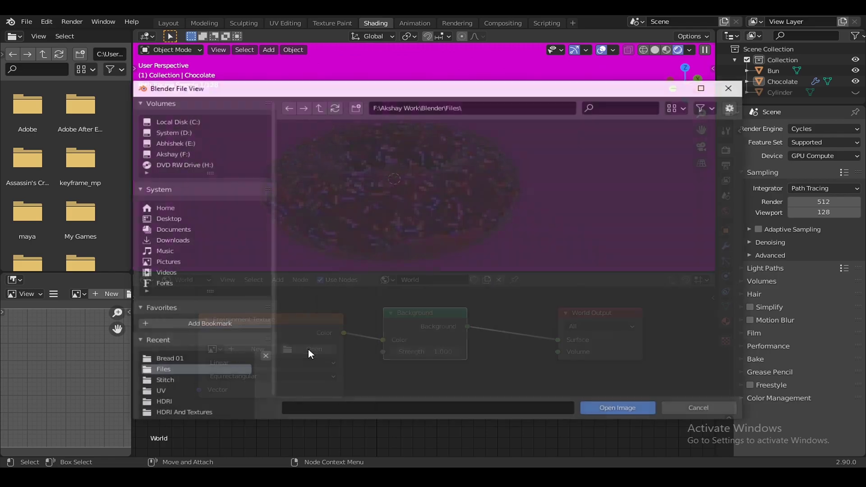
click(163, 402)
mouse_move(742, 177)
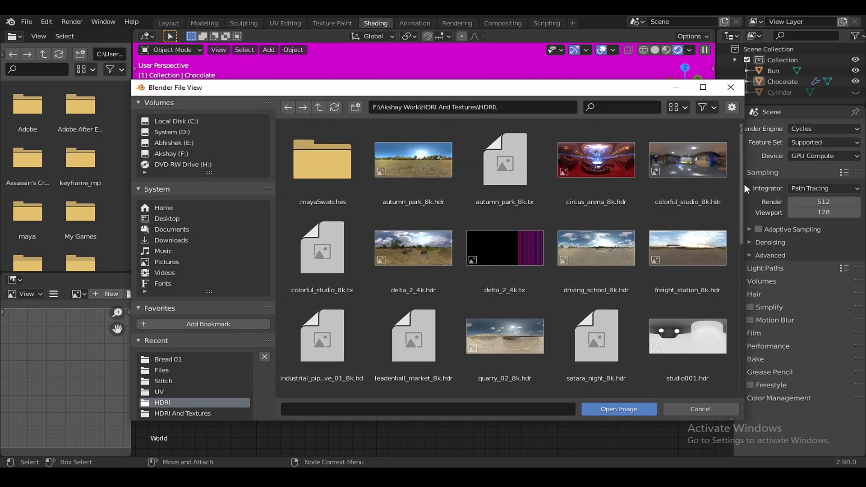
drag(741, 175, 734, 336)
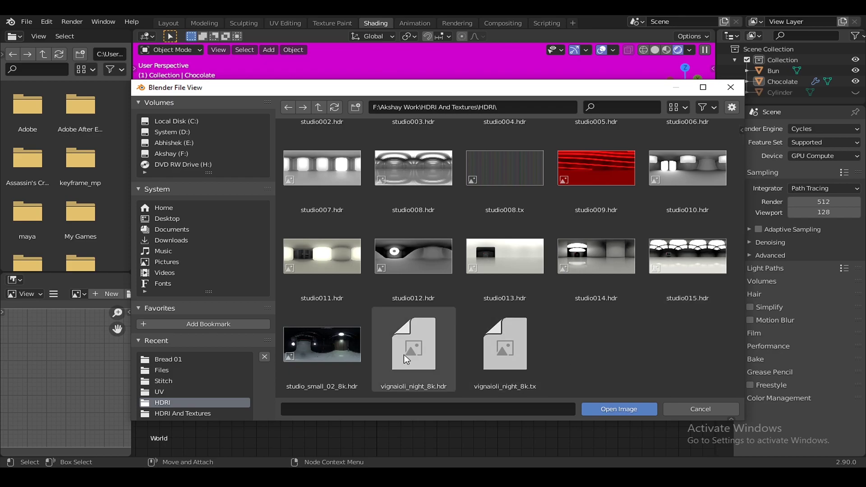
click(322, 345)
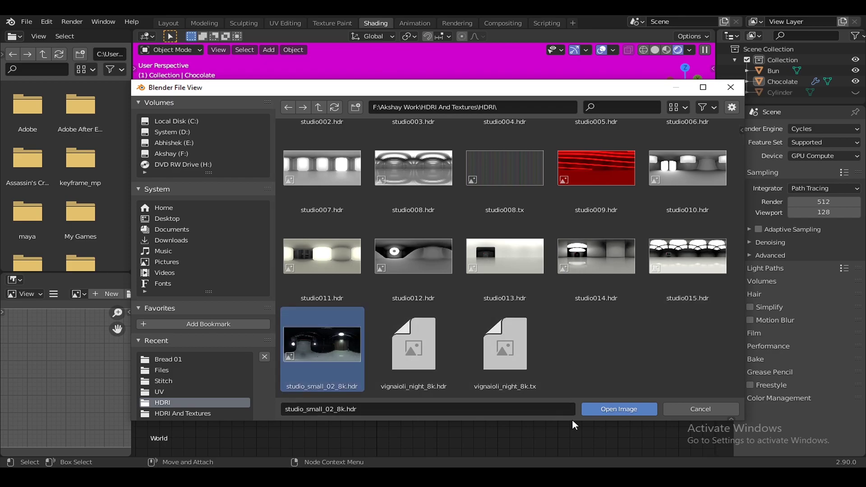
click(606, 407)
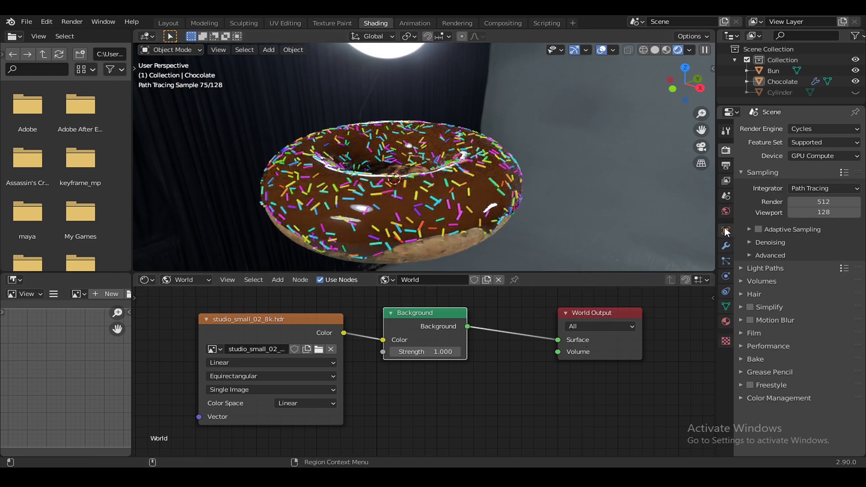
Step: Turn on Film Transparent in Render Properties and save Bun.blend
click(783, 336)
click(760, 411)
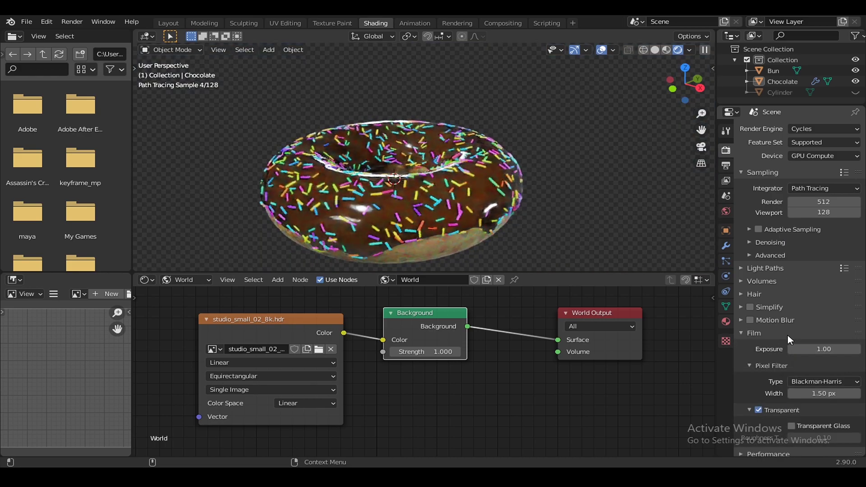
click(788, 335)
mouse_move(551, 193)
middle_down()
mouse_move(474, 199)
mouse_move(523, 195)
middle_up()
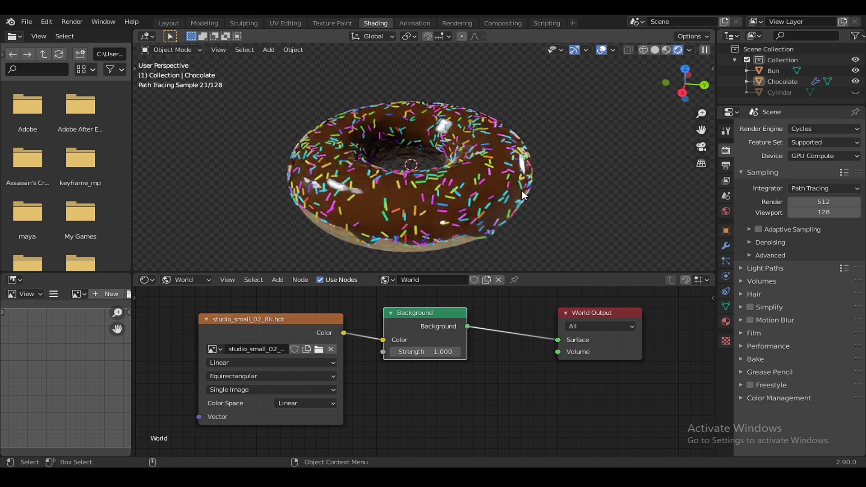
key(ctrl+s)
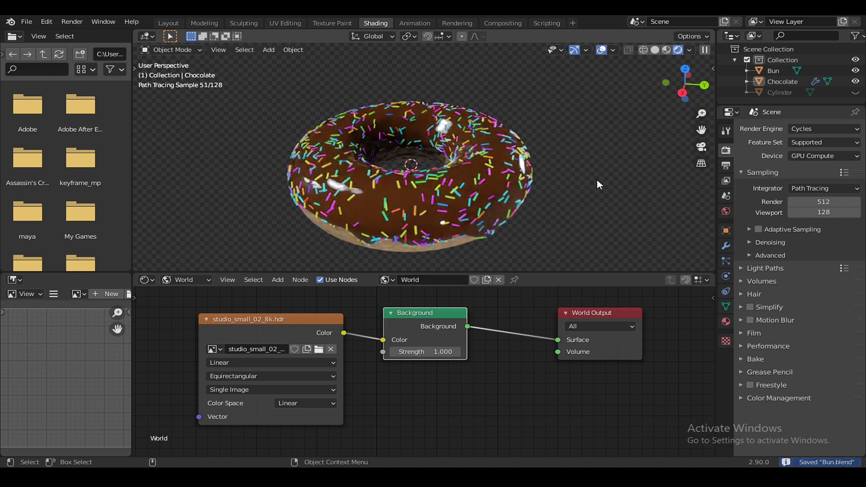
middle_drag(572, 185, 575, 174)
scroll(542, 168, up, 3)
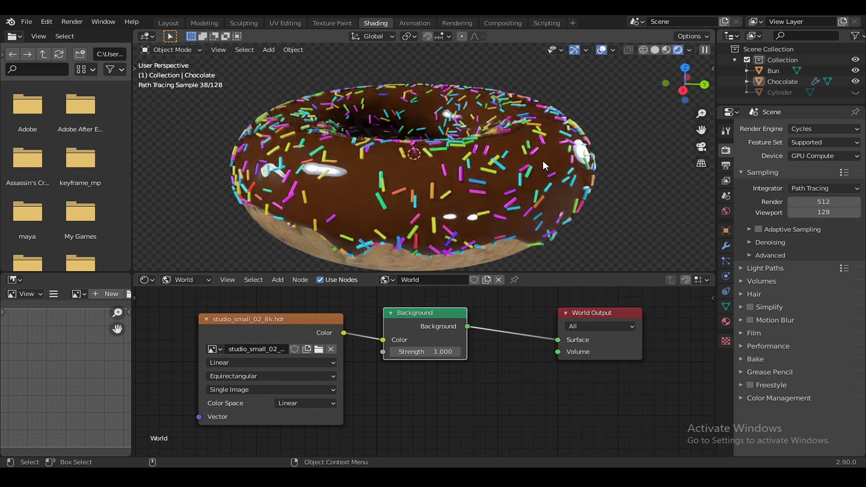
Step: Switch the node editor back to the Object material nodes
click(184, 280)
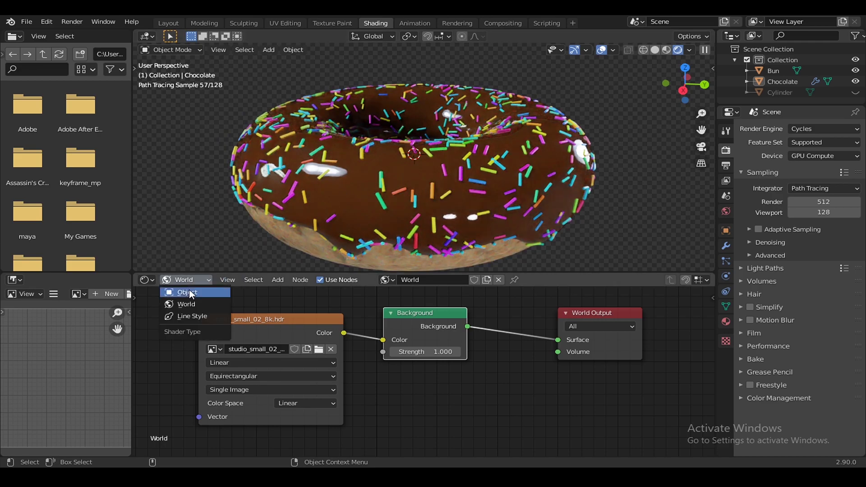
click(188, 289)
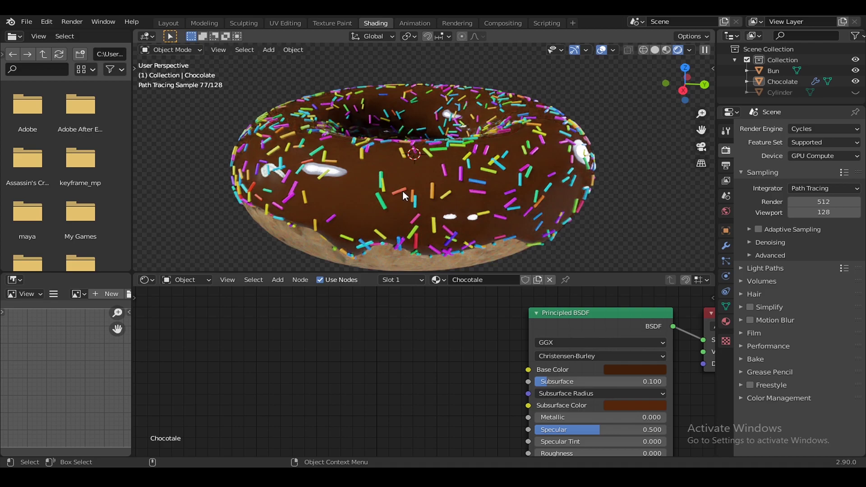
middle_drag(601, 167, 578, 137)
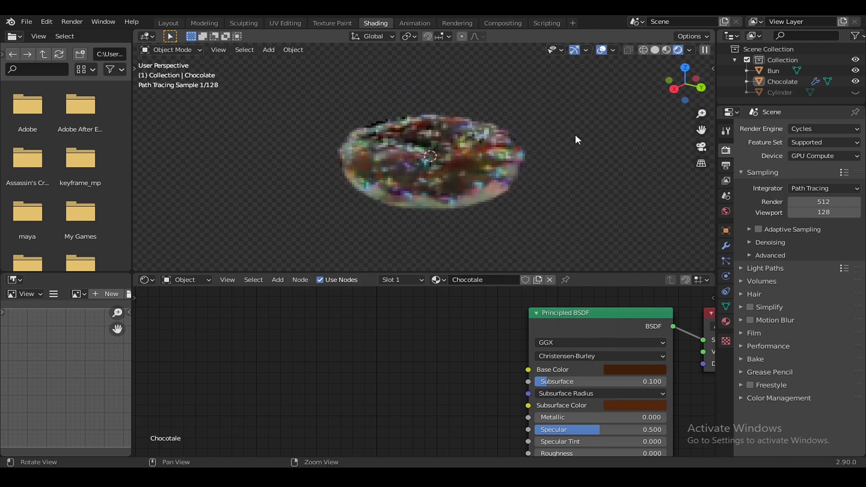
scroll(587, 154, up, 3)
Step: Select the Cylinder sprinkles and set their Roughness to 0.000 and Specular to 0.791
click(787, 93)
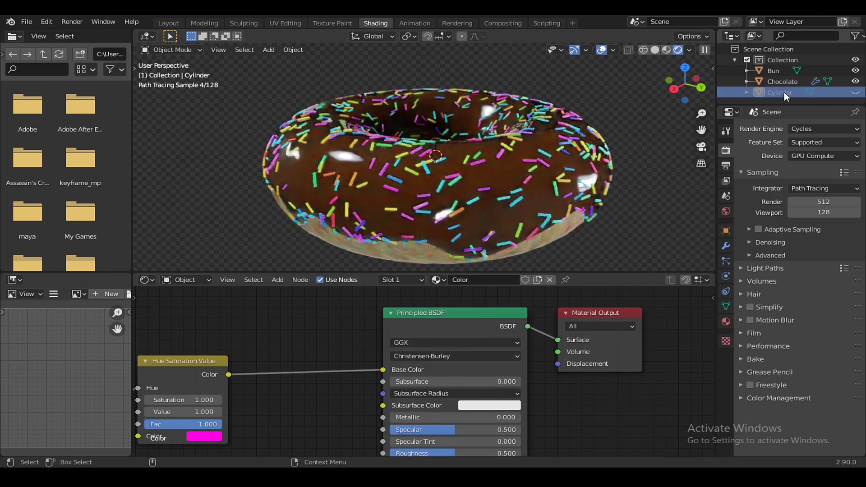
middle_drag(512, 436, 532, 404)
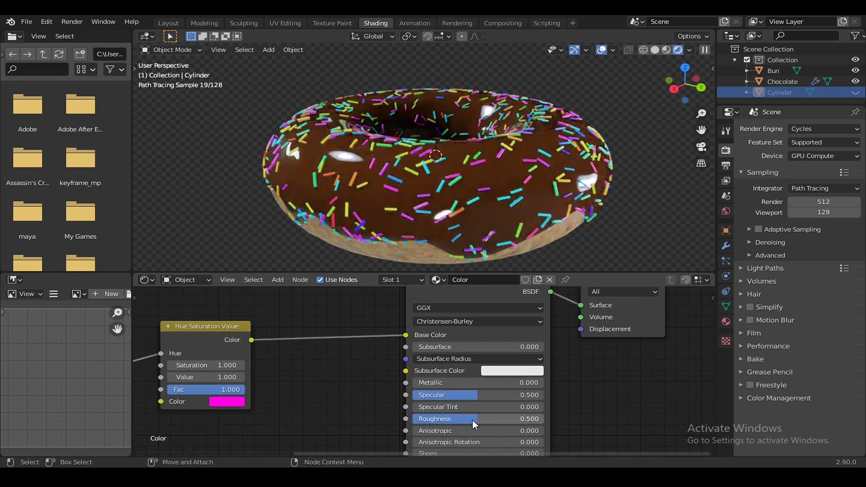
drag(472, 419, 419, 419)
middle_drag(593, 398, 600, 368)
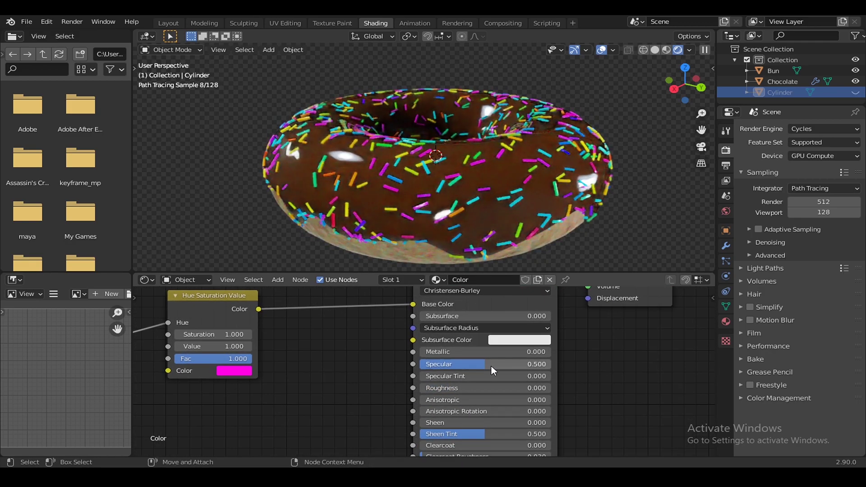
drag(486, 364, 524, 364)
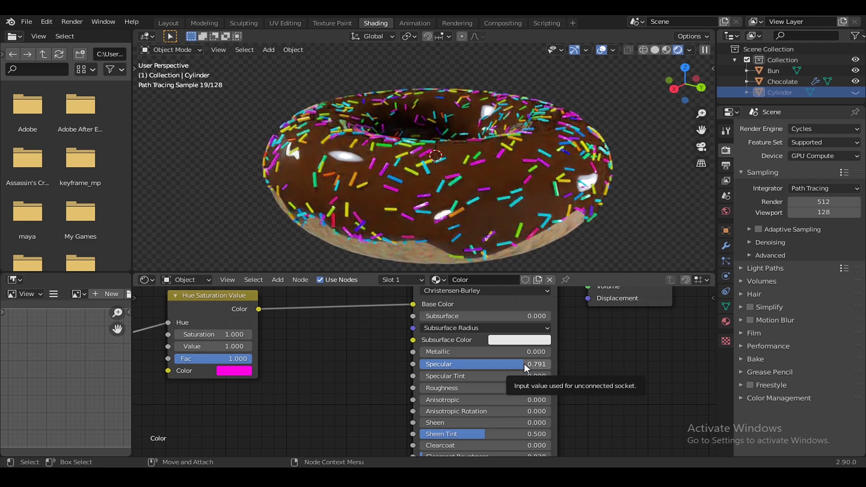
shift+scroll(622, 329, down, 2)
shift+scroll(616, 345, down, 3)
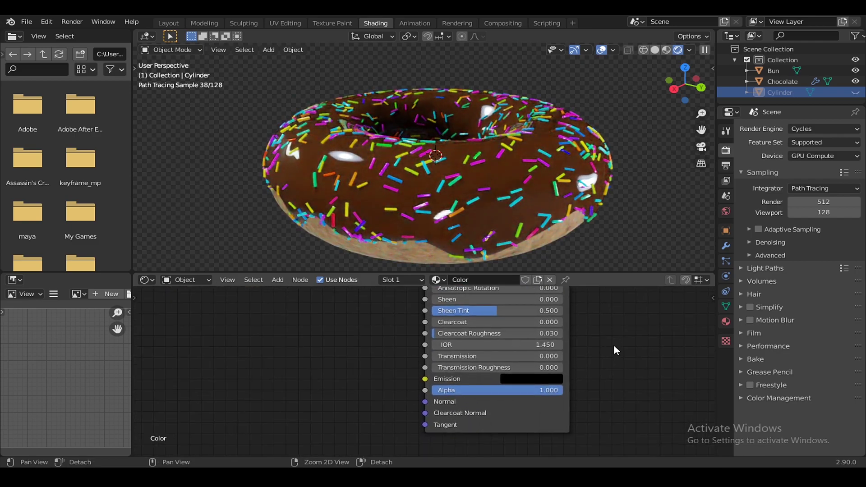
shift+scroll(607, 383, up, 6)
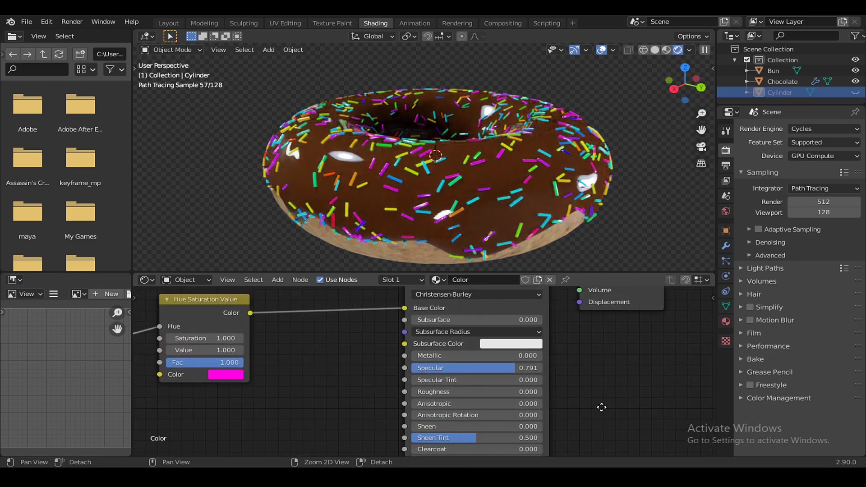
shift+scroll(597, 380, up, 1)
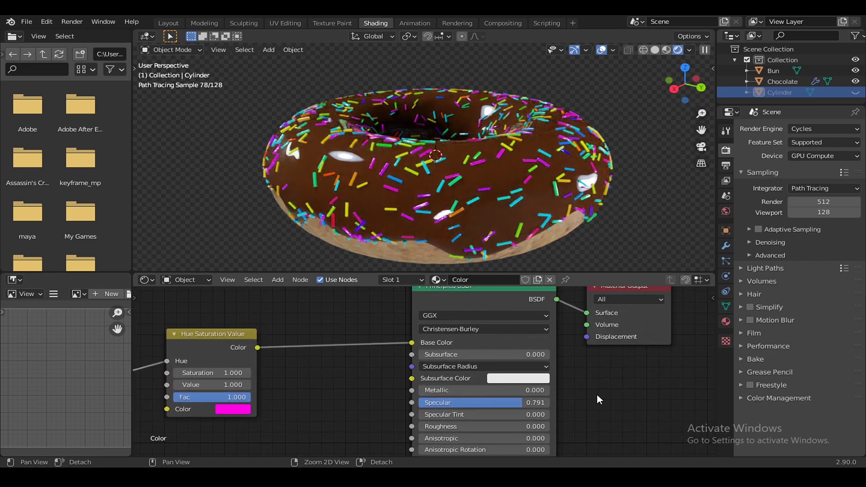
Step: Select the Chocolate glaze and add a ColorRamp node beside its shader
click(788, 82)
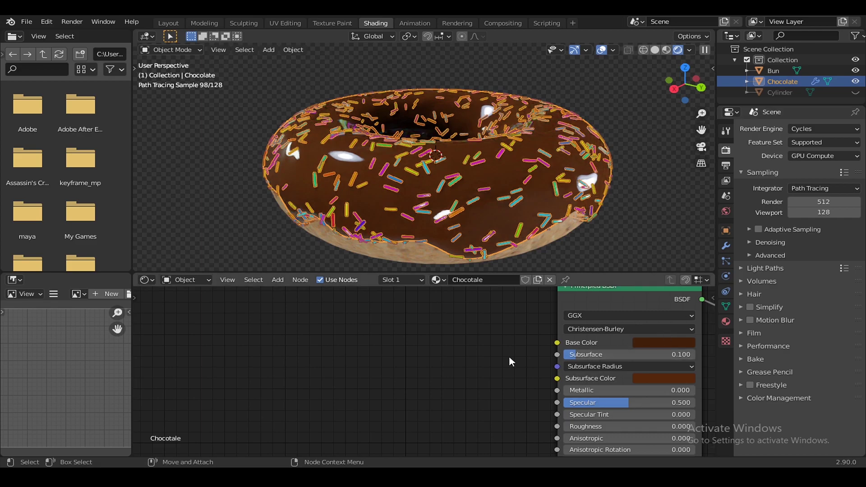
middle_drag(508, 356, 357, 369)
scroll(610, 401, down, 1)
shift+scroll(589, 362, down, 1)
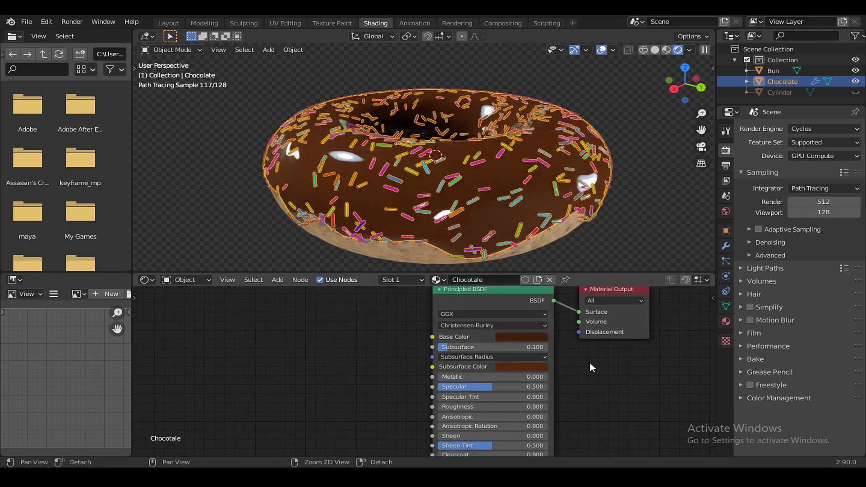
shift+scroll(612, 376, down, 1)
scroll(621, 376, up, 1)
scroll(631, 388, up, 1)
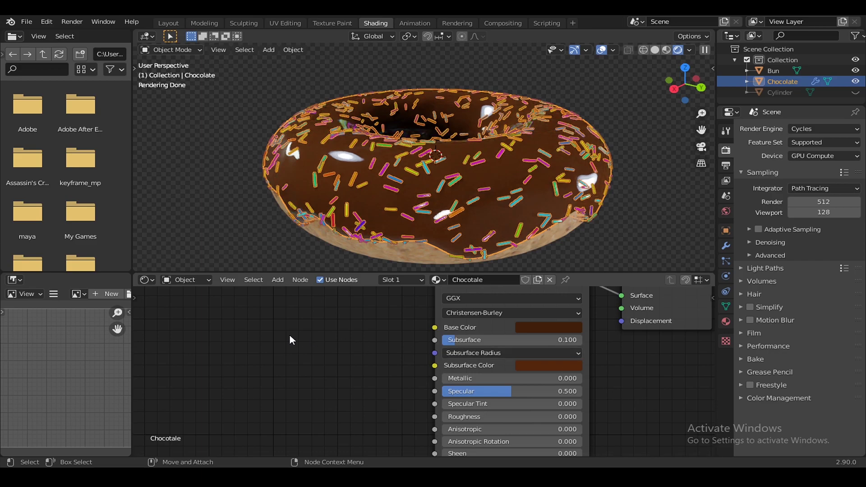
key(shift+a)
text(colo)
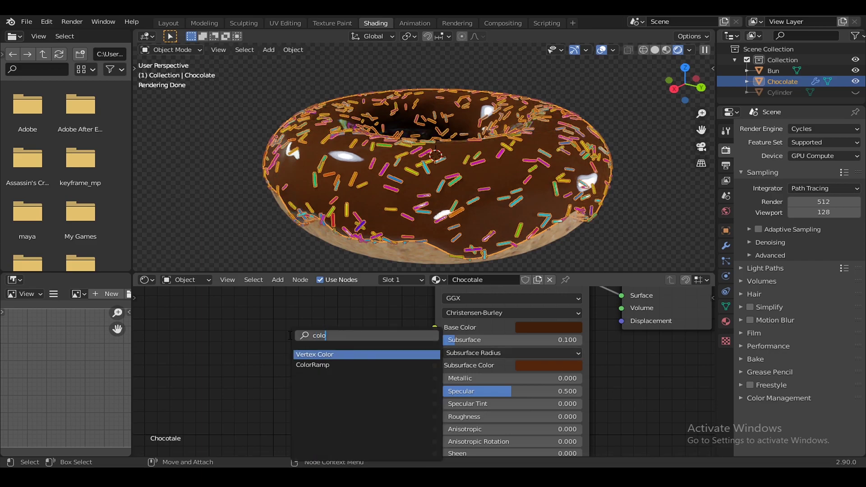
click(388, 365)
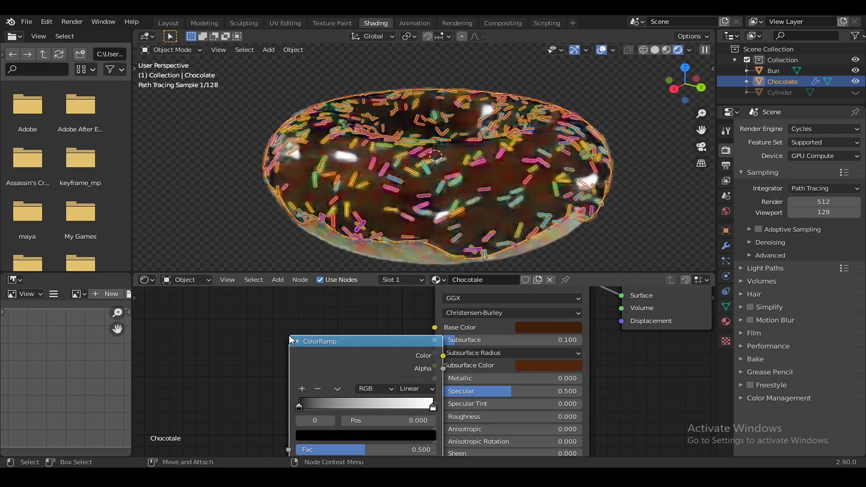
click(289, 303)
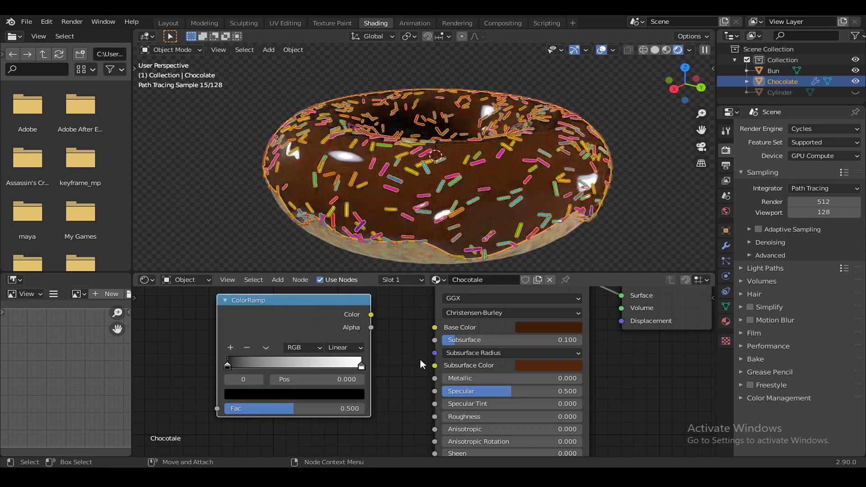
Step: Copy the glaze's dark brown base colour hex and link ColorRamp Color to Base Color
click(535, 327)
click(572, 279)
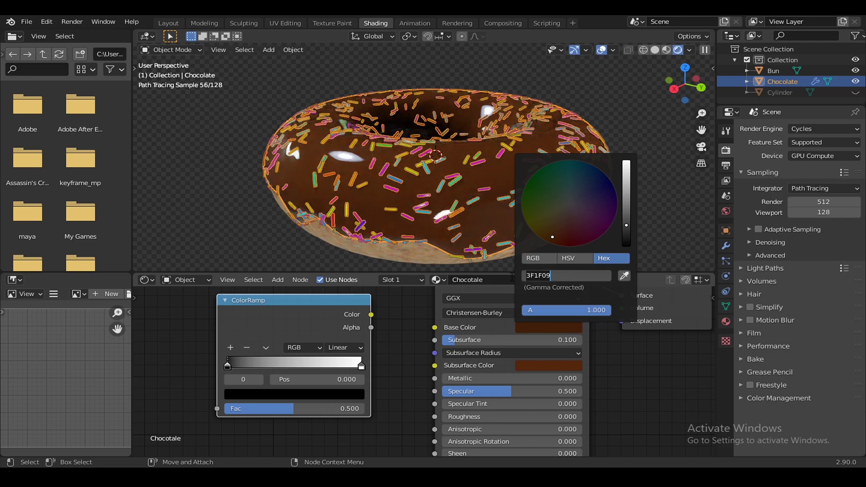
key(Return)
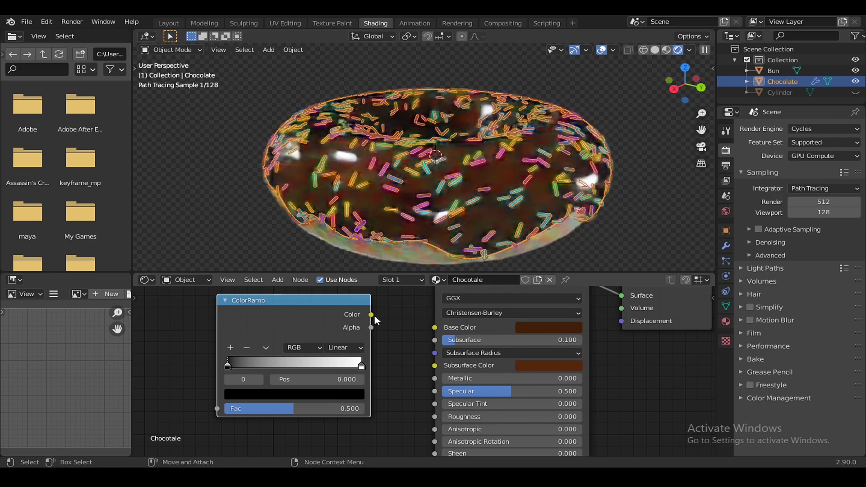
drag(370, 315, 435, 328)
Step: Set both ColorRamp stops to dark brown 3F1F09
click(249, 394)
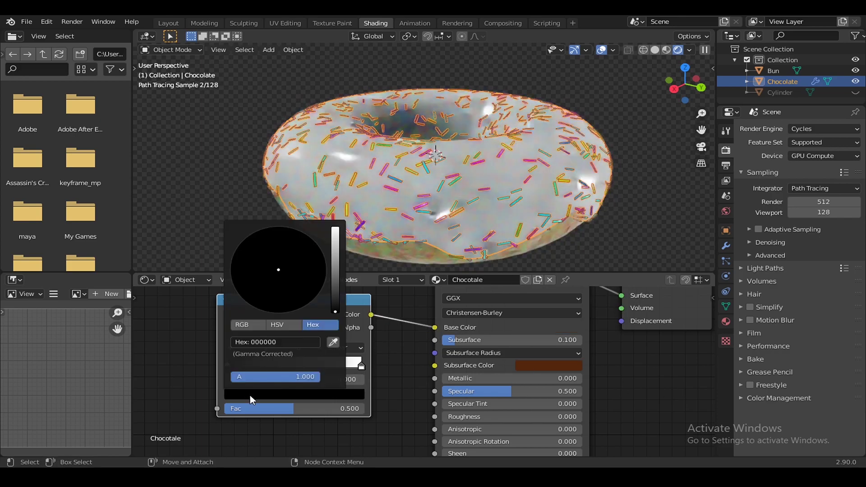
click(293, 342)
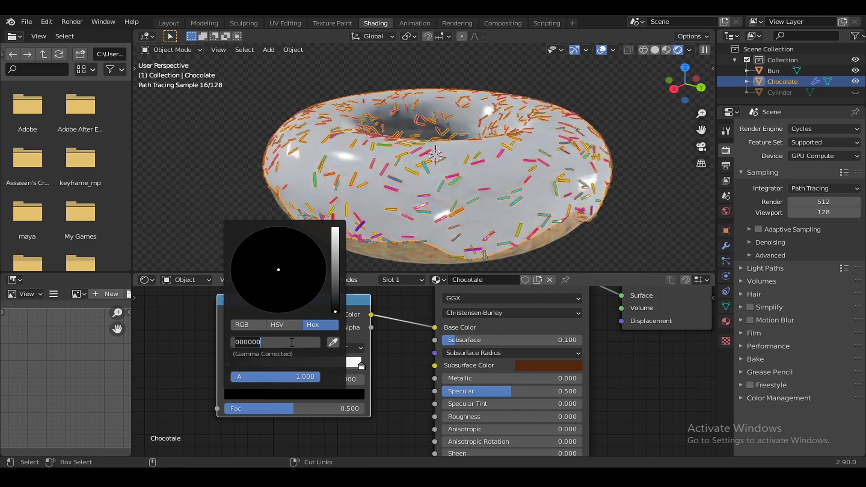
text(3F1F09)
key(Return)
click(362, 365)
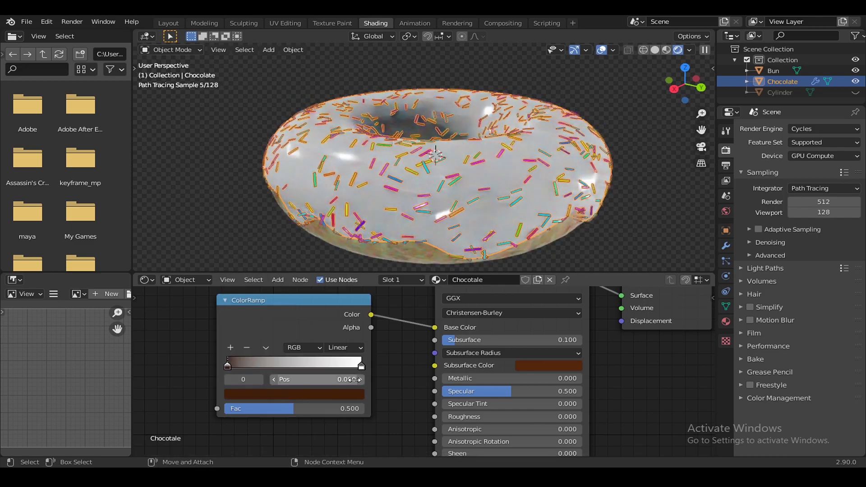
click(341, 397)
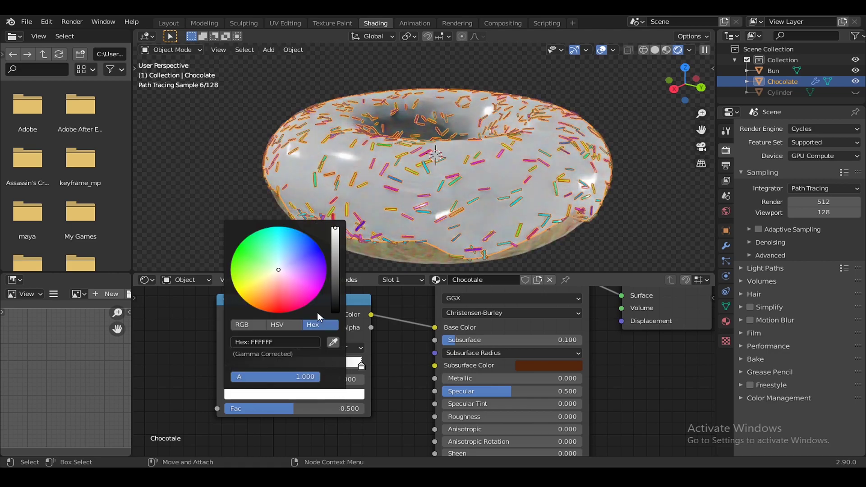
click(292, 341)
text(3F1F09)
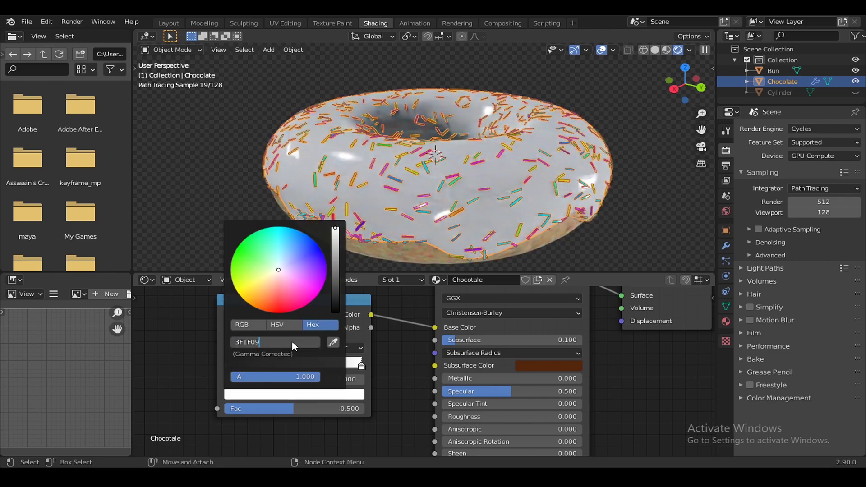
key(Return)
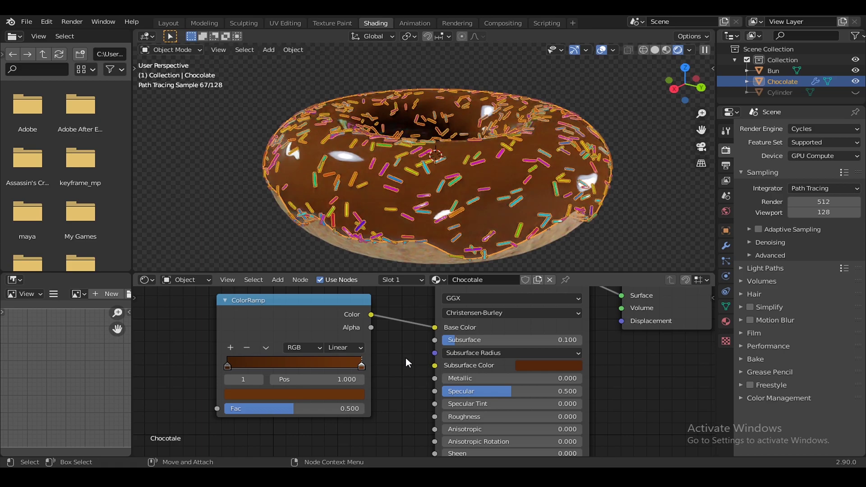
Step: Bring both Bump nodes into view and try upper Bump Strength values 0.5 and 0.2
mouse_move(647, 417)
middle_down()
mouse_move(626, 353)
mouse_move(525, 400)
middle_up()
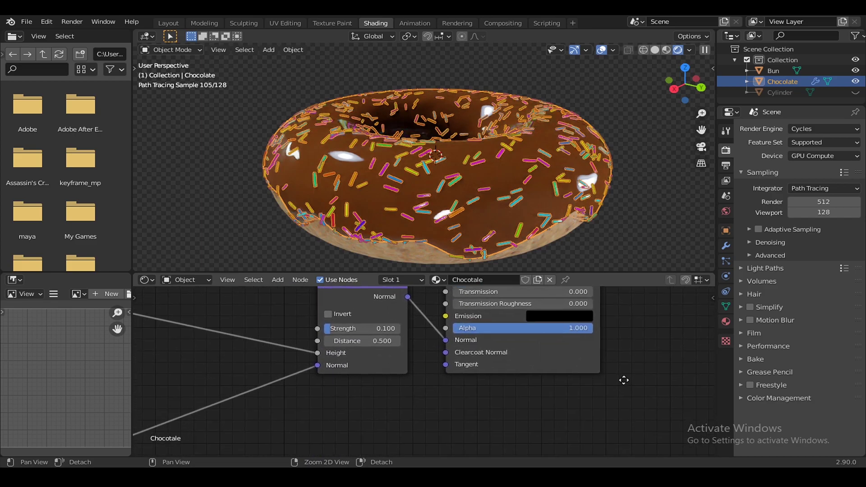
scroll(542, 395, down, 2)
ctrl+scroll(555, 399, up, 6)
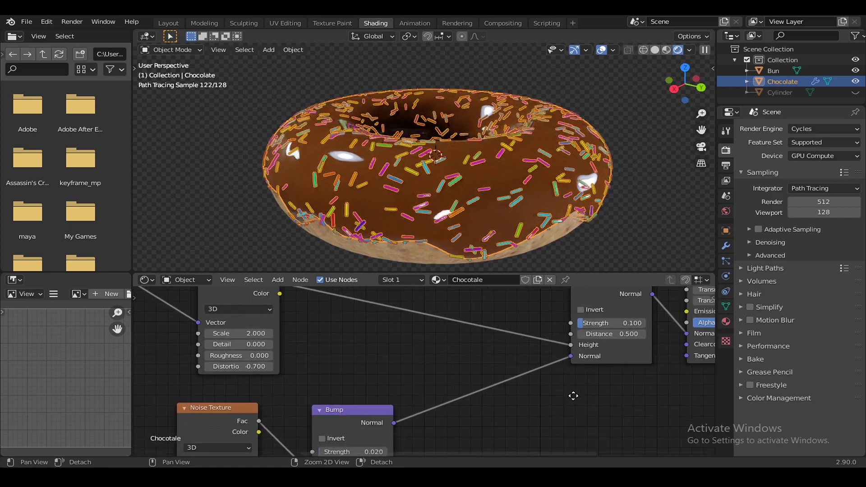
scroll(553, 399, down, 1)
middle_drag(527, 408, 502, 388)
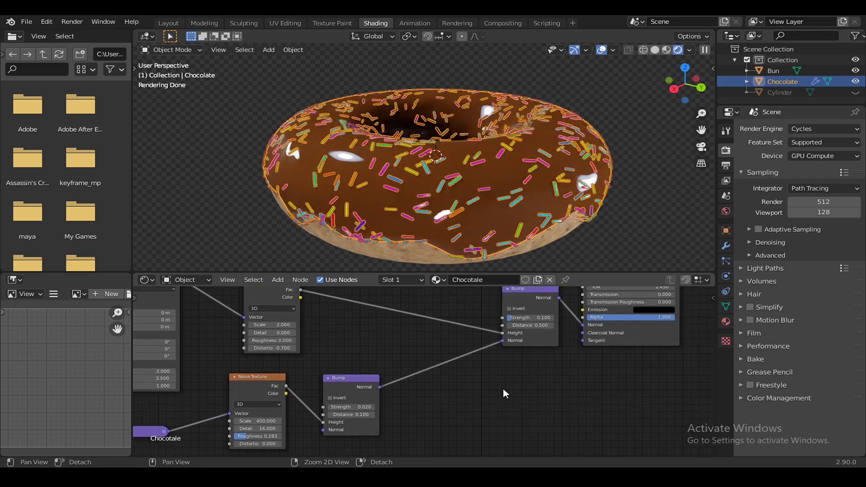
click(529, 319)
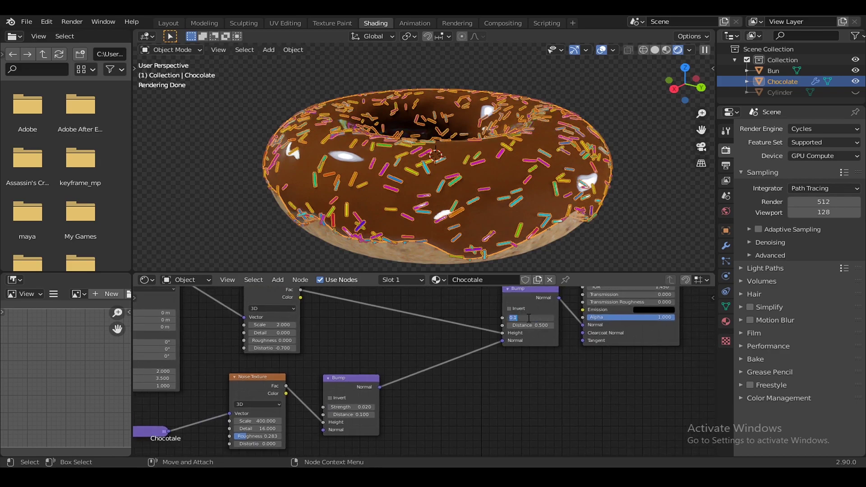
key(BackSpace)
key(Return)
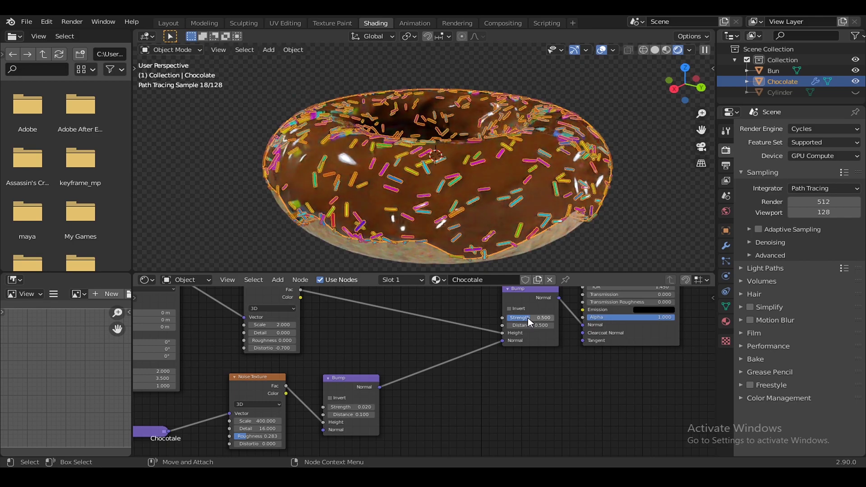
click(530, 319)
text(.2)
key(Return)
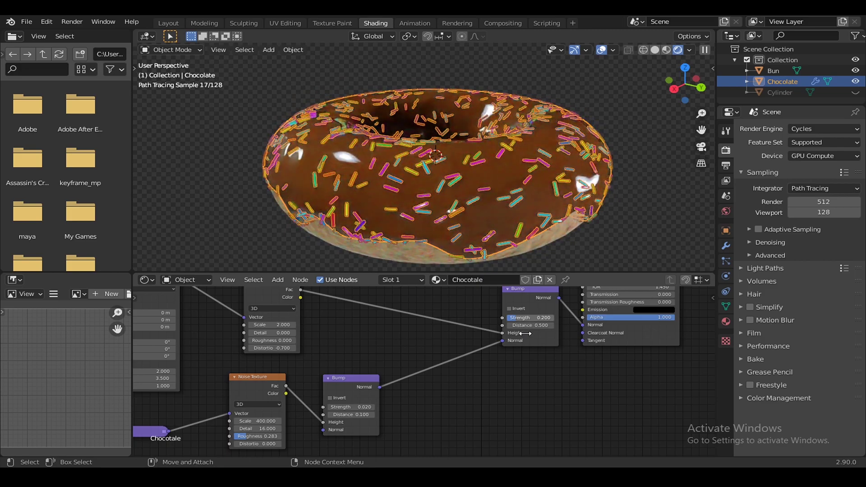
Step: Set the lower Bump Strength to 1 and the upper Bump Strength to 0.1
click(364, 407)
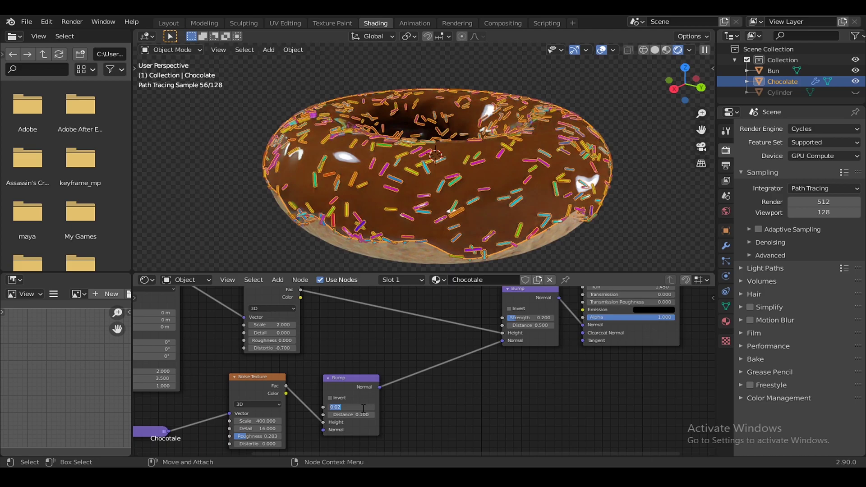
text(1)
key(Return)
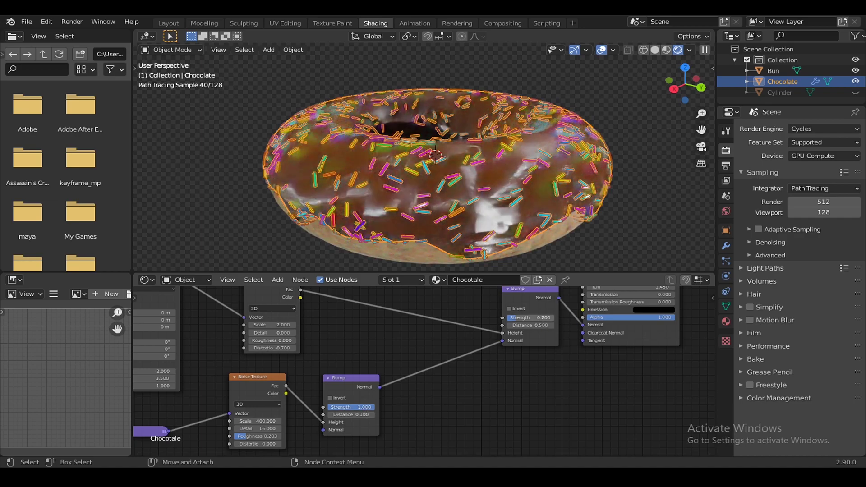
double_click(533, 317)
text(0.1)
key(Return)
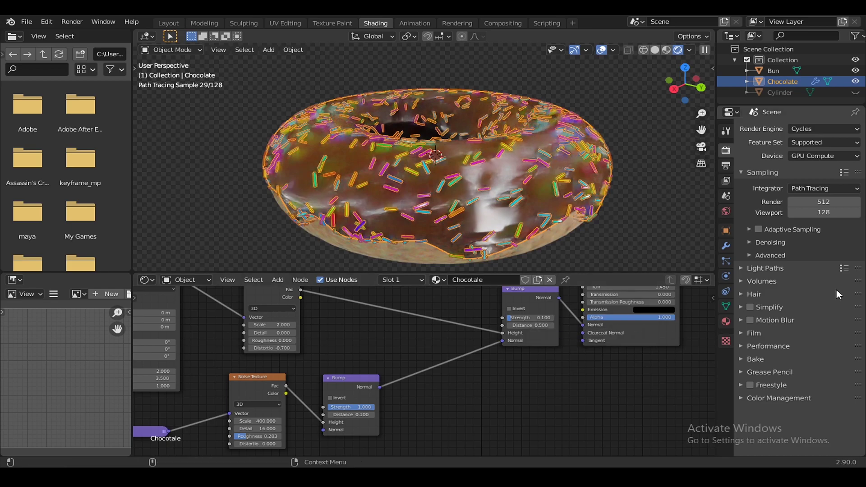
Step: Set denoising Start Sample to 10, save Bun.blend, and re-edit the lower Bump Distance
click(784, 254)
click(784, 255)
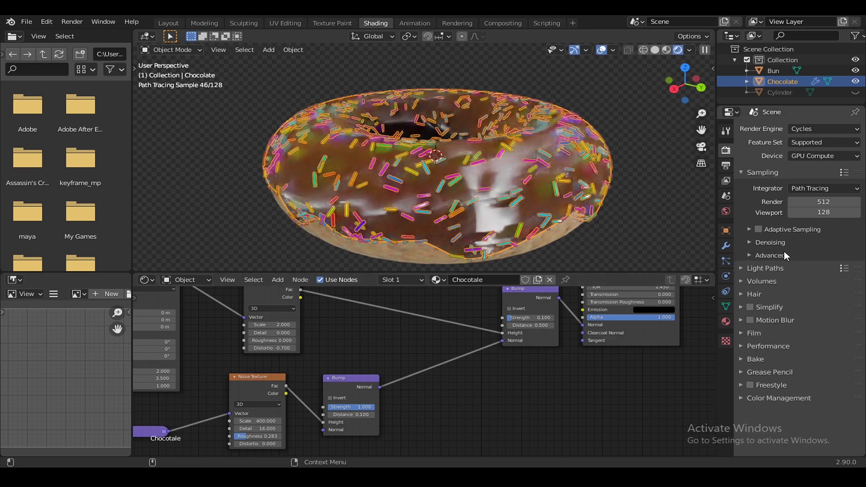
click(820, 285)
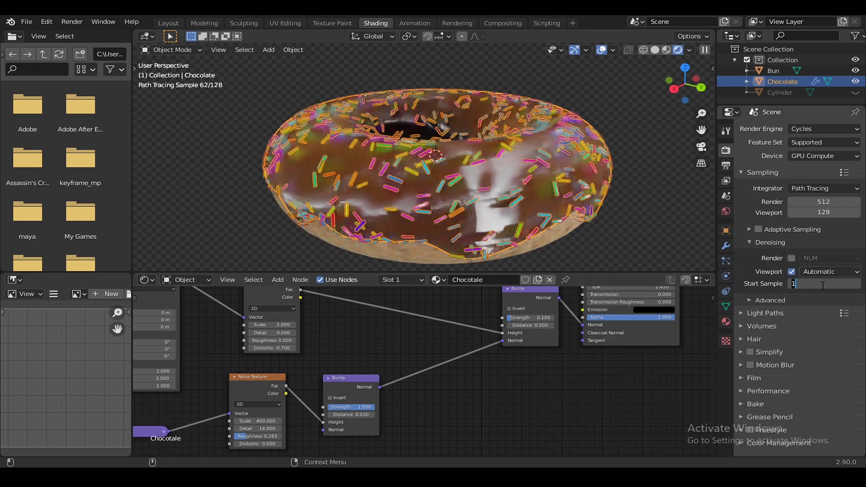
text(0)
key(Return)
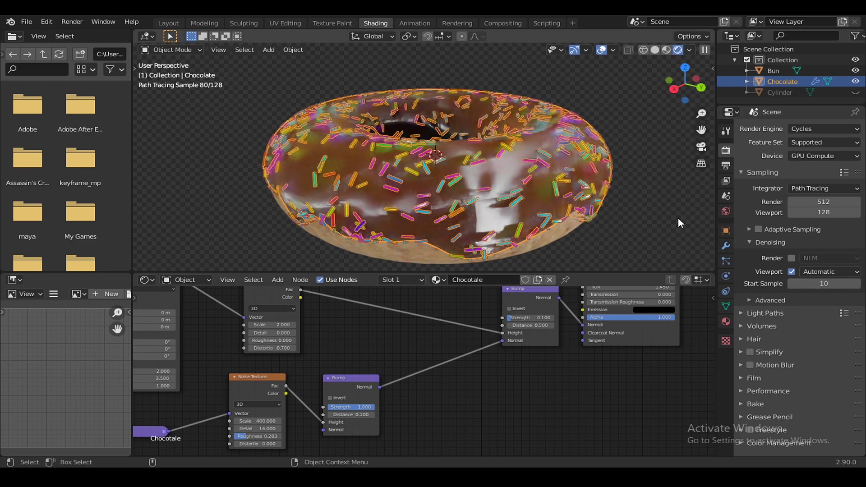
key(ctrl+s)
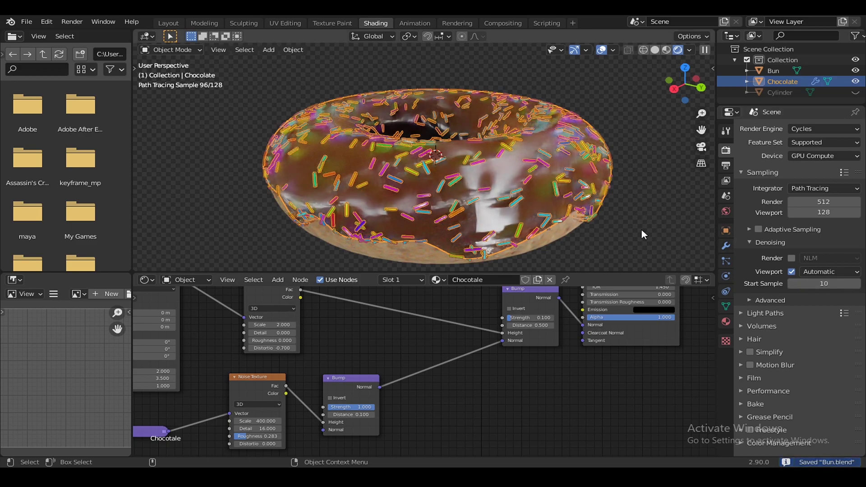
middle_drag(641, 229, 633, 228)
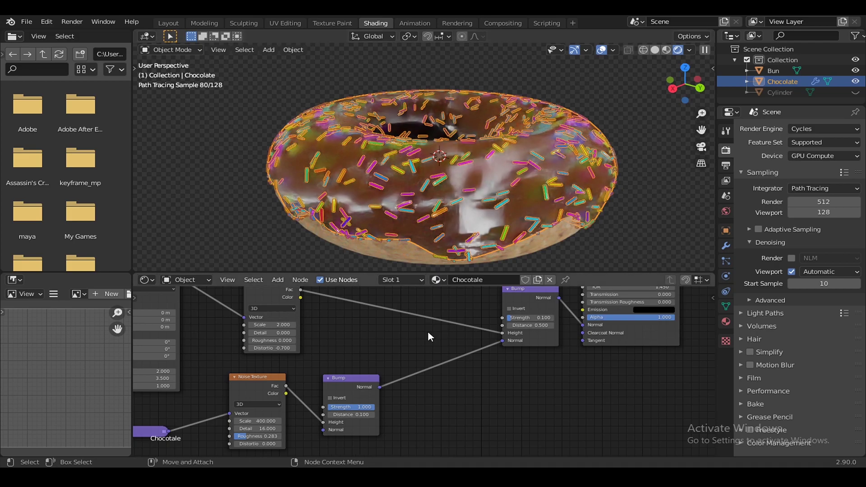
click(363, 418)
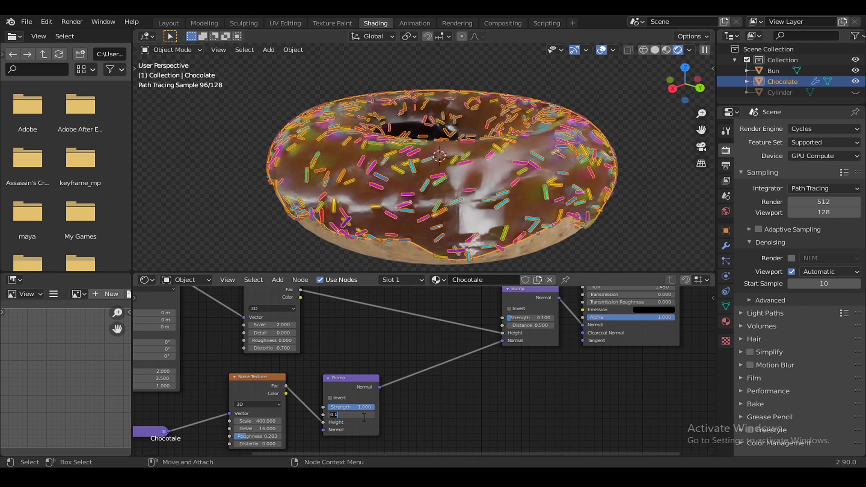
text(1)
key(Return)
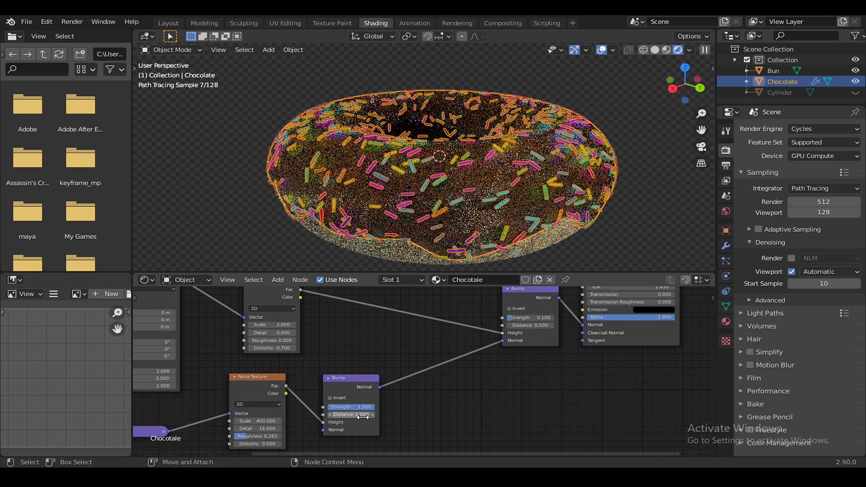
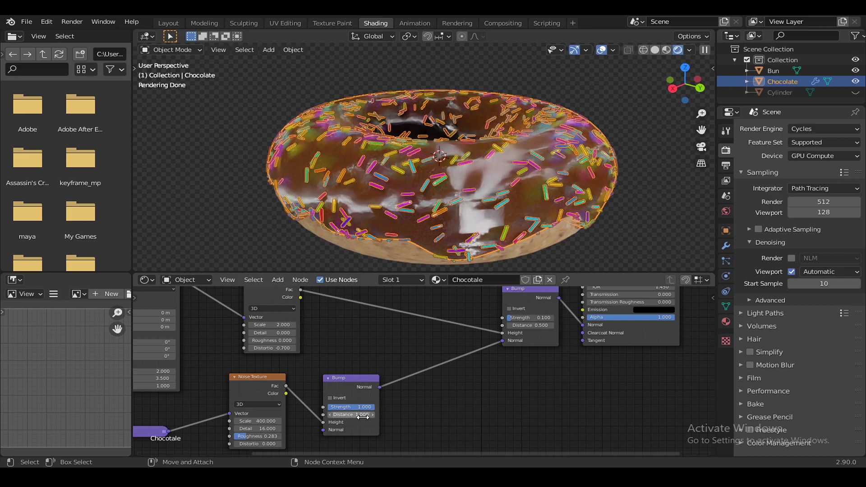
Step: Set the lower Bump node's Distance to 0.1 and the upper Bump's Strength to 0.05
click(363, 415)
text(0.200)
key(Return)
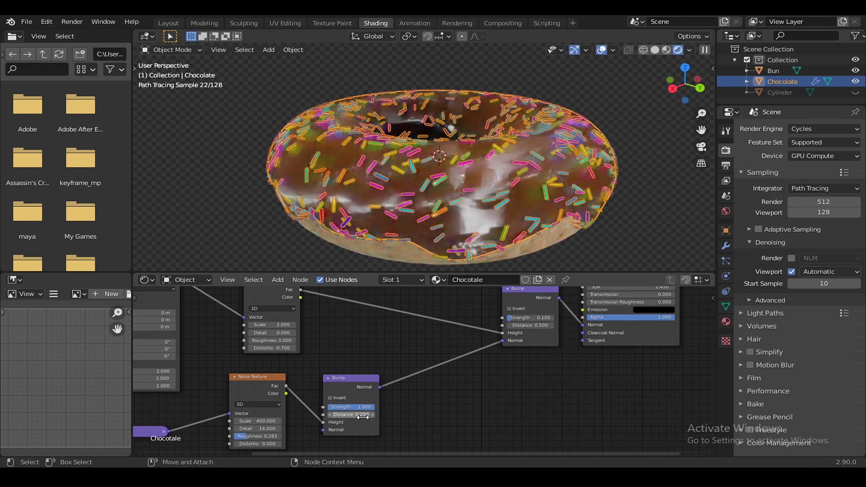
click(363, 415)
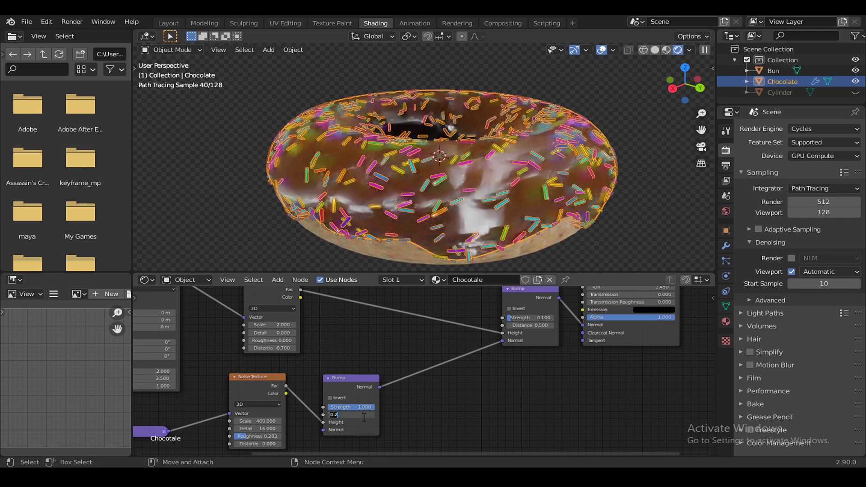
text(.1)
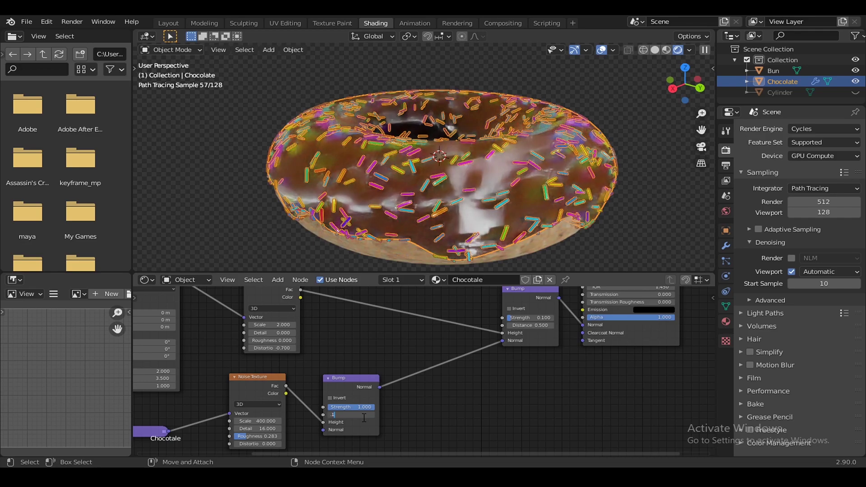
key(Return)
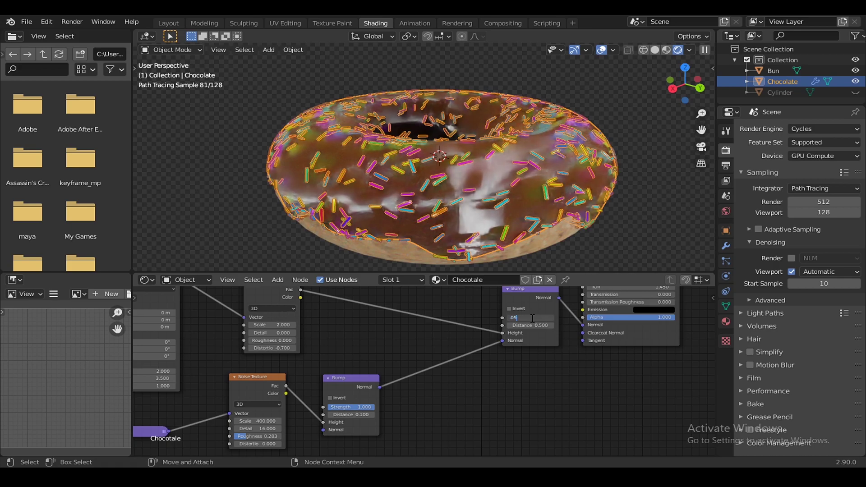
key(Return)
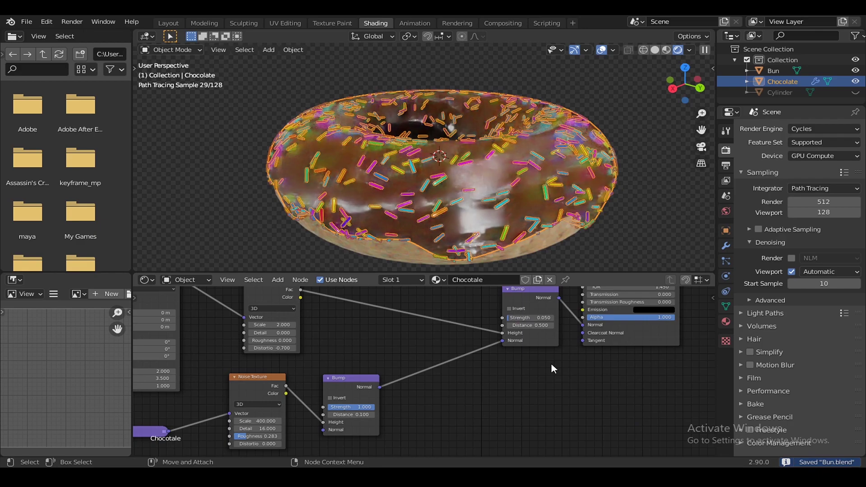
Step: Pause the live viewport render, deselect the icing and save Bun.blend
mouse_move(564, 194)
middle_down()
mouse_move(582, 180)
mouse_move(573, 203)
middle_up()
scroll(584, 205, down, 1)
scroll(578, 192, down, 2)
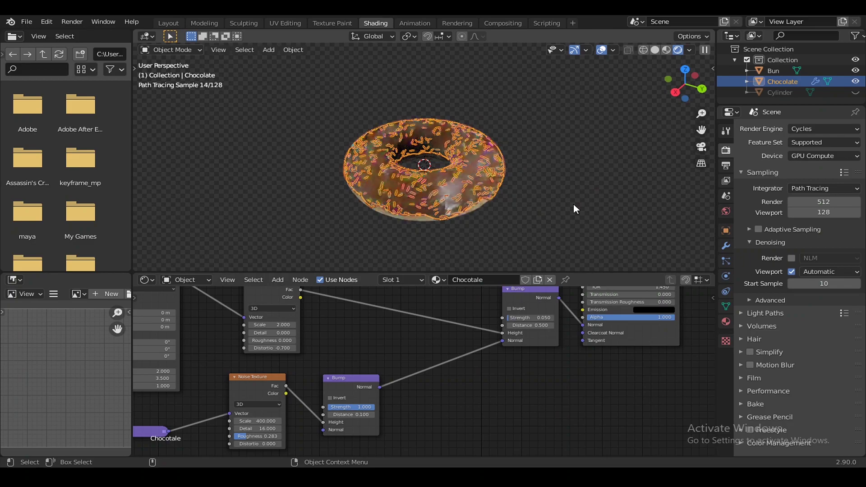
click(705, 51)
click(550, 214)
key(ctrl+s)
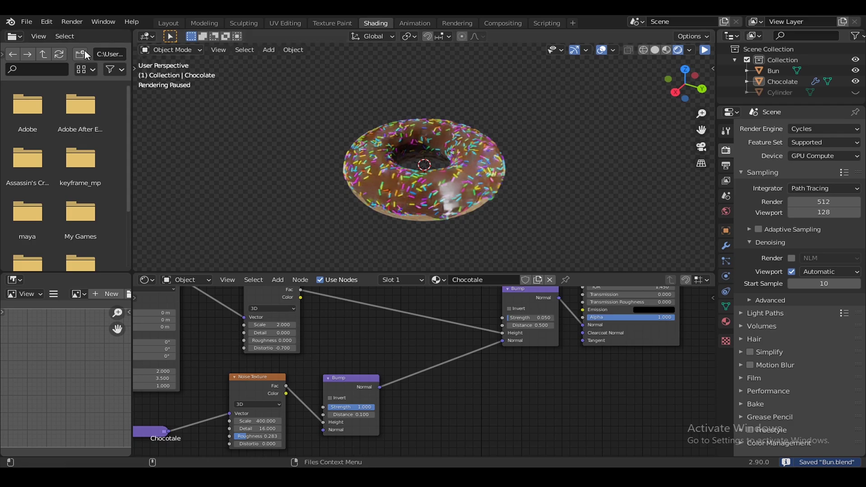
Step: Append the Collection from CupCake.blend to add the table, cloth, camera and light
click(27, 21)
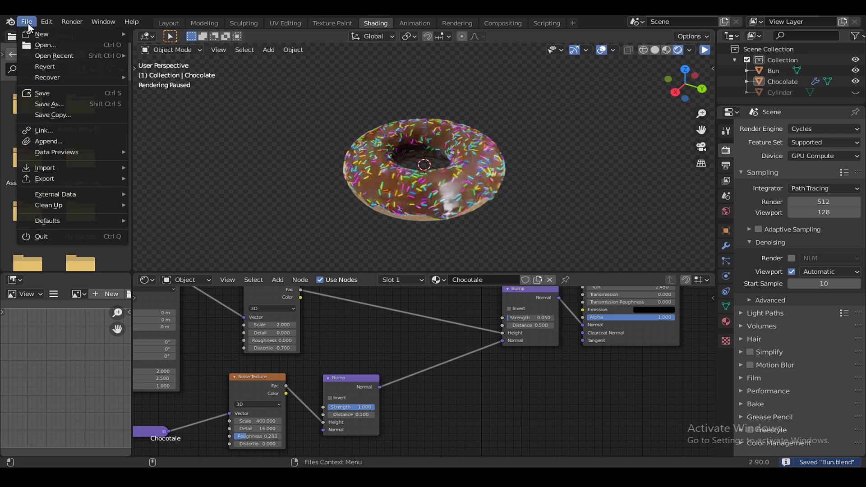
click(82, 129)
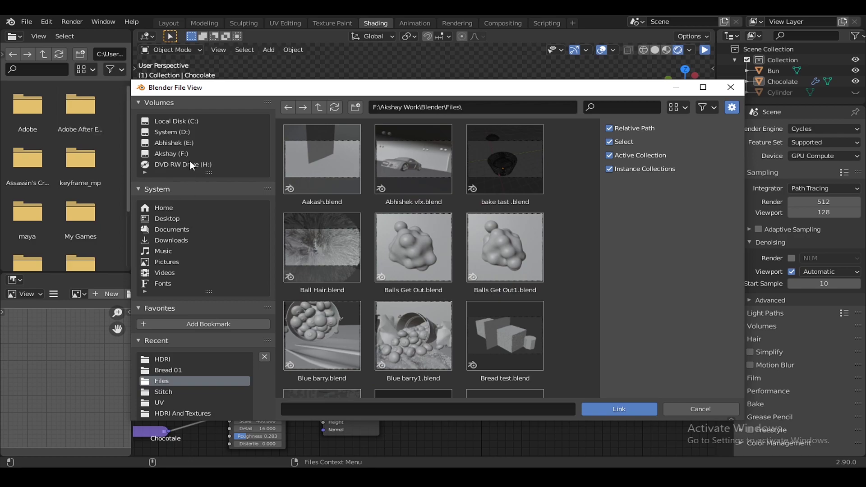
drag(597, 152, 595, 186)
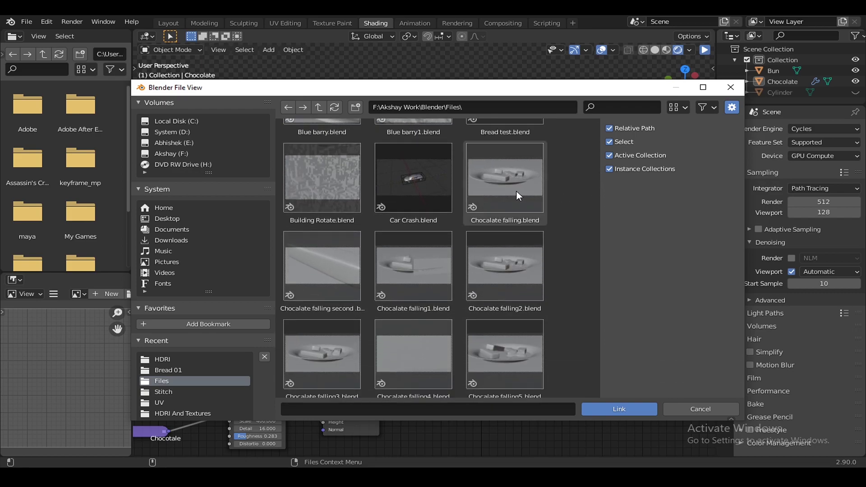
drag(596, 166, 600, 200)
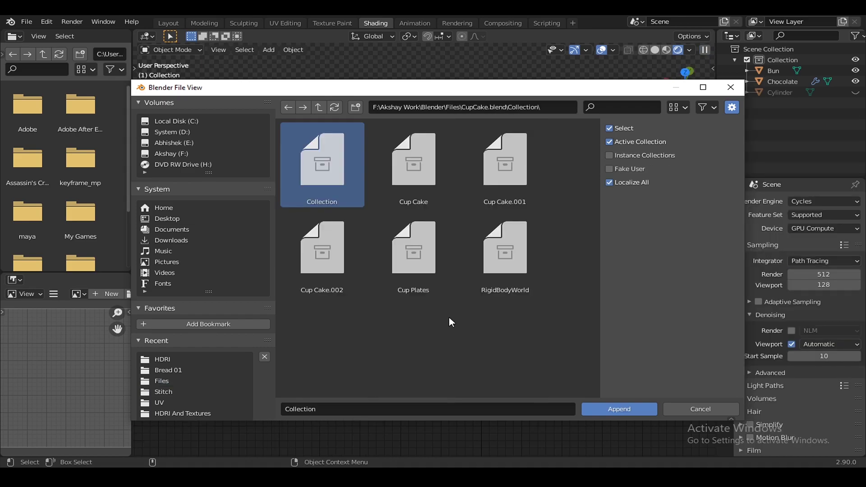
click(617, 408)
mouse_move(523, 198)
middle_down()
mouse_move(564, 155)
mouse_move(569, 183)
mouse_move(517, 213)
middle_up()
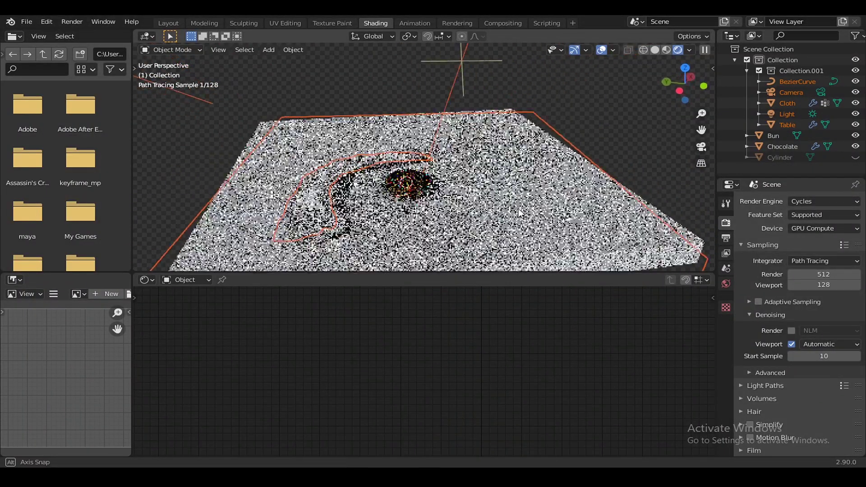
Step: Undo the appended table set and restore the linked Cup Plates under the donut
key(ctrl+z)
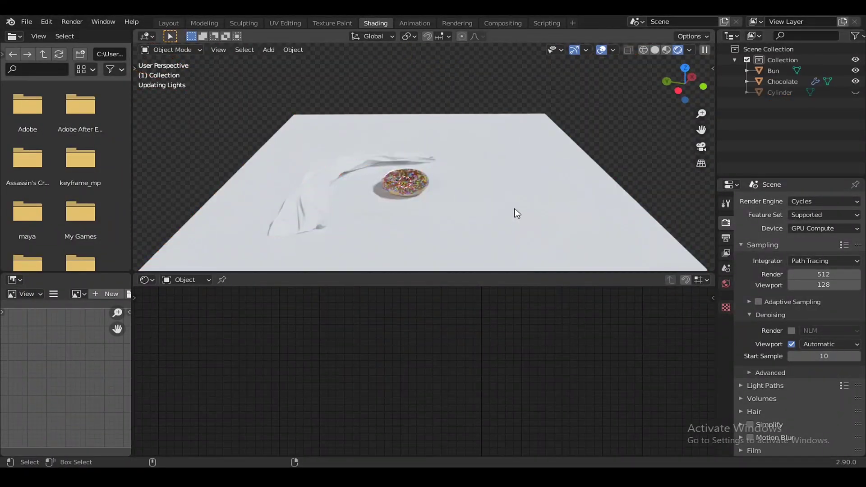
key(ctrl+z)
key(ctrl+z)
click(482, 157)
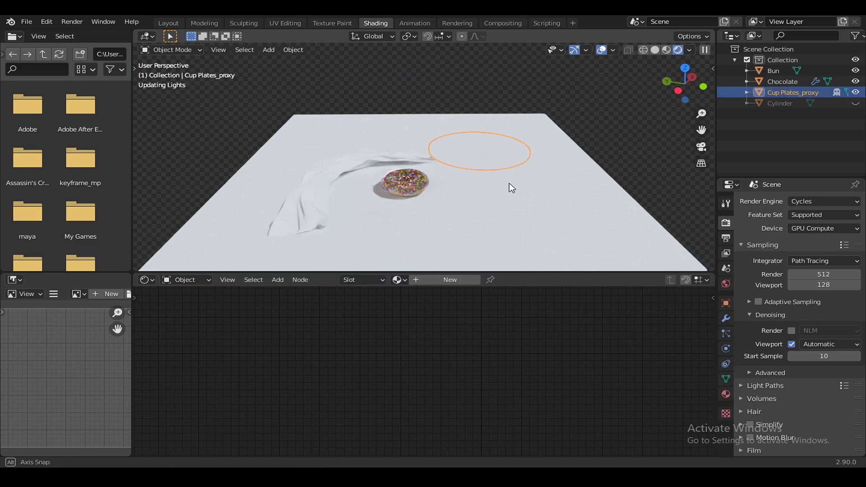
mouse_move(510, 188)
middle_down()
mouse_move(427, 144)
mouse_move(510, 187)
mouse_move(487, 216)
mouse_move(570, 214)
middle_up()
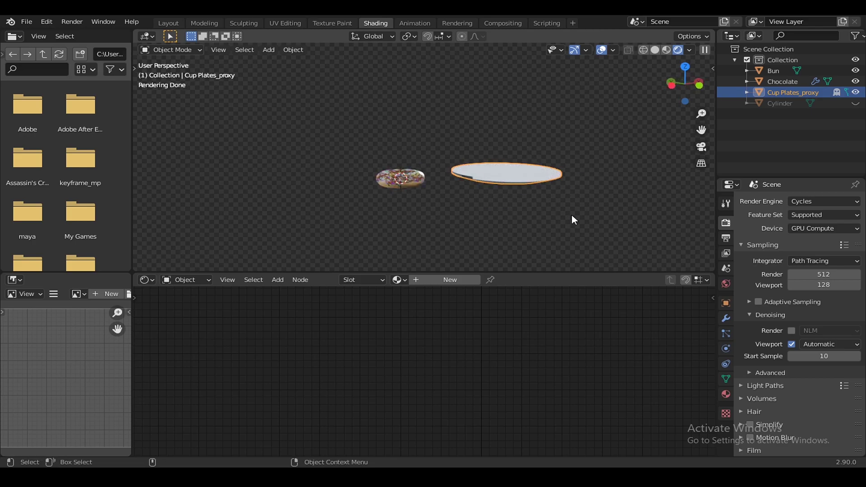
mouse_move(574, 216)
middle_down()
mouse_move(522, 183)
mouse_move(440, 158)
mouse_move(459, 160)
mouse_move(509, 196)
middle_up()
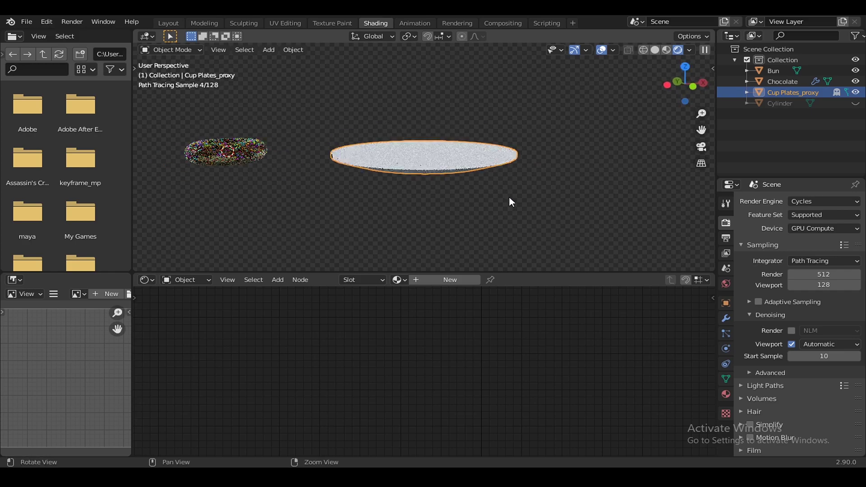
click(508, 197)
key(ctrl+z)
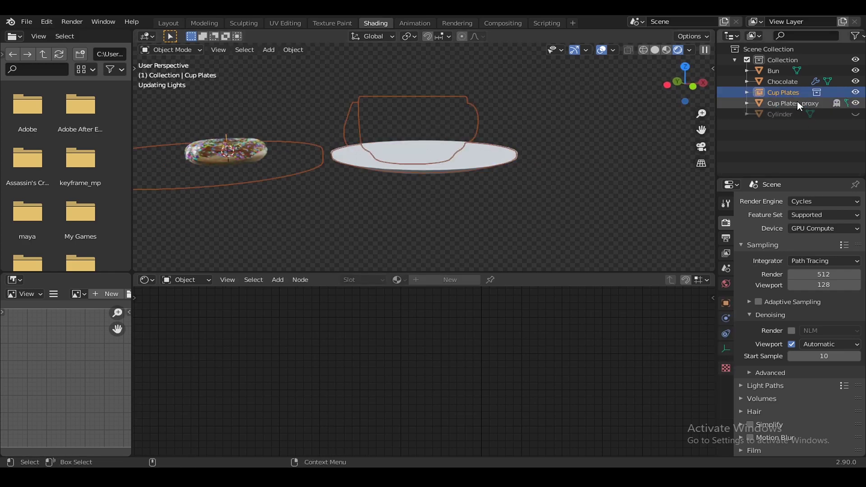
middle_drag(443, 198, 419, 198)
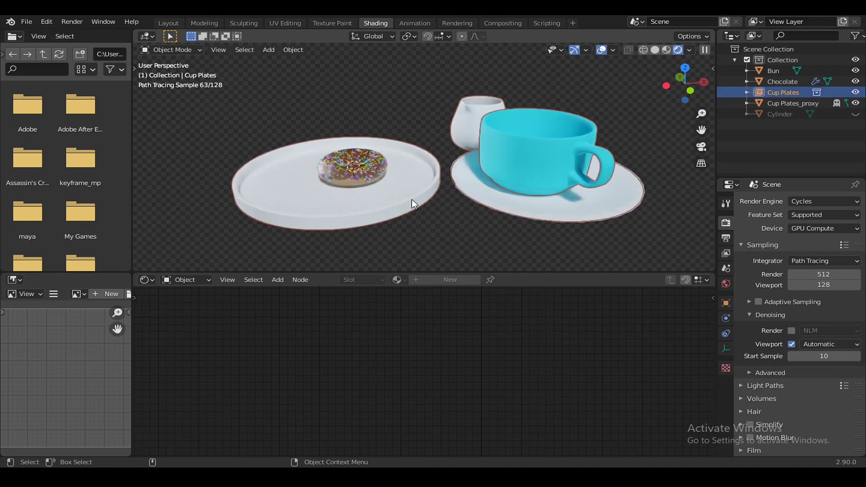
Step: Make a proxy of the Clate For Cups plate and make it active
key(F3)
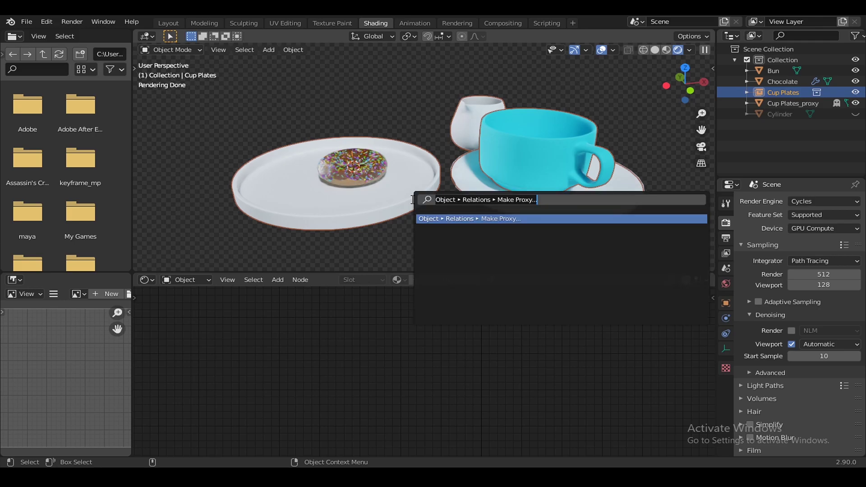
key(Return)
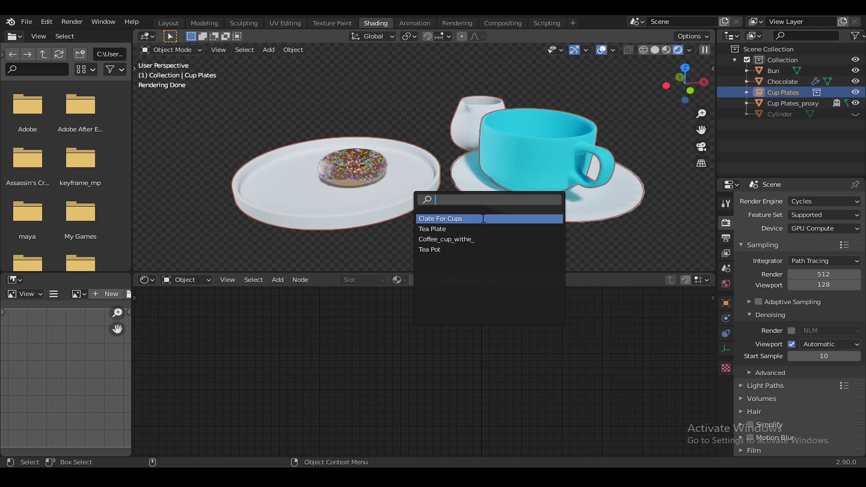
click(483, 218)
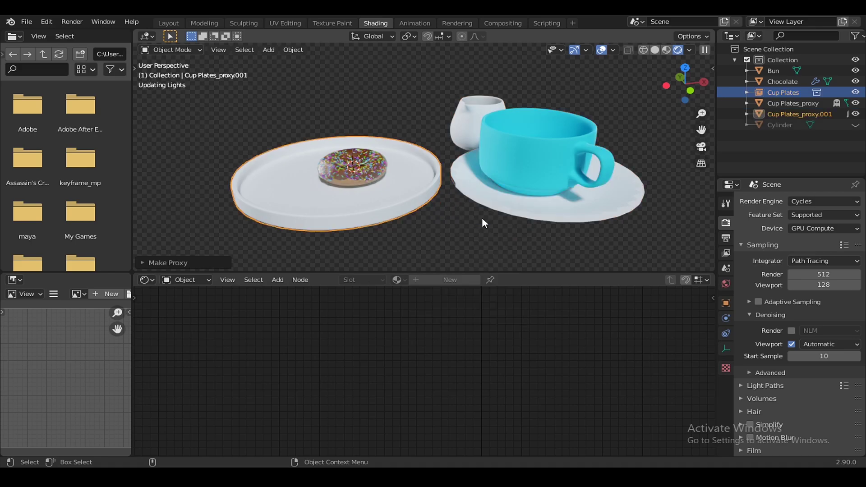
click(422, 189)
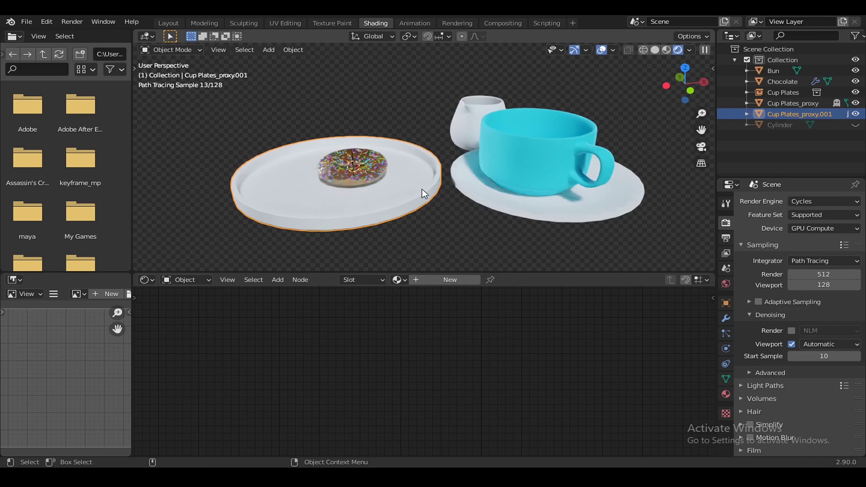
Step: Hide the Cup Plates proxy, cup and saucer, leaving only the plate under the donut
click(517, 211)
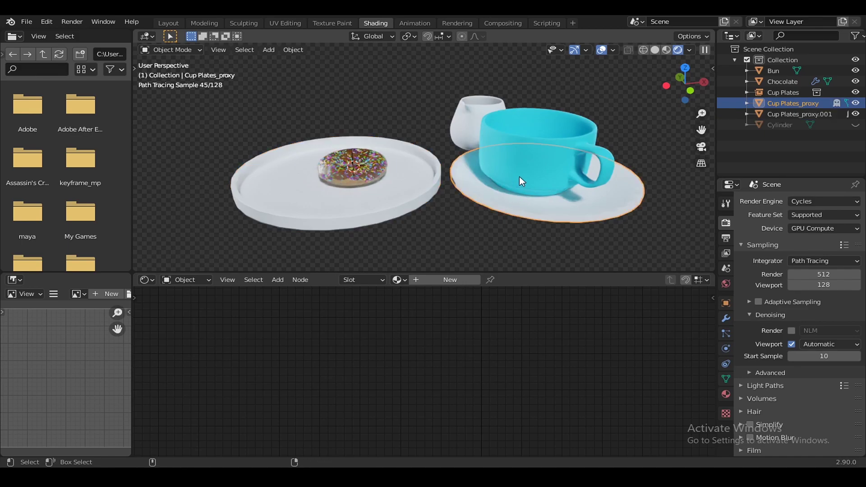
shift+click(507, 148)
shift+click(484, 121)
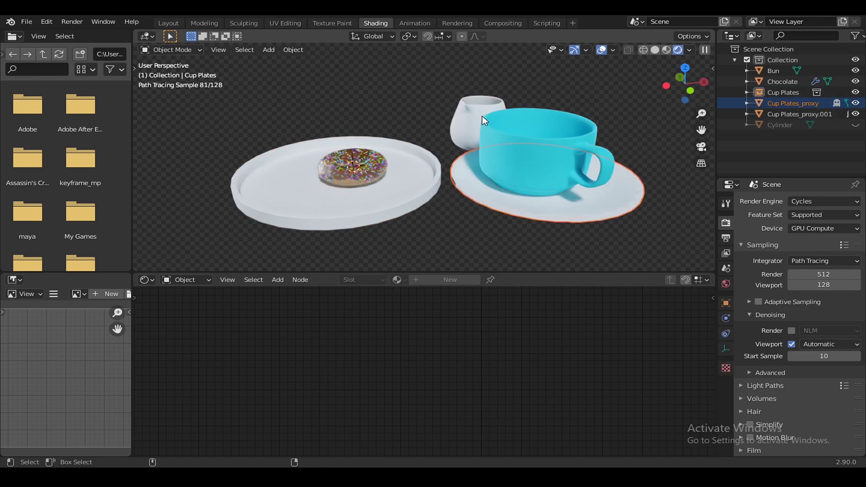
click(545, 164)
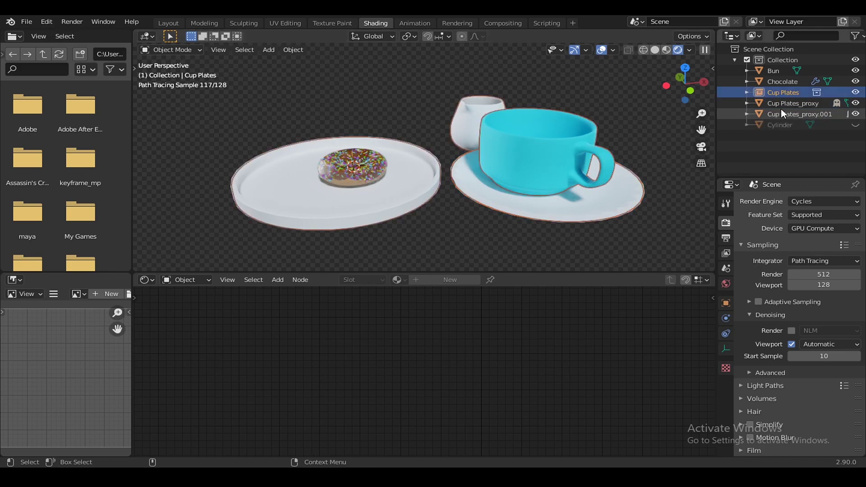
click(856, 103)
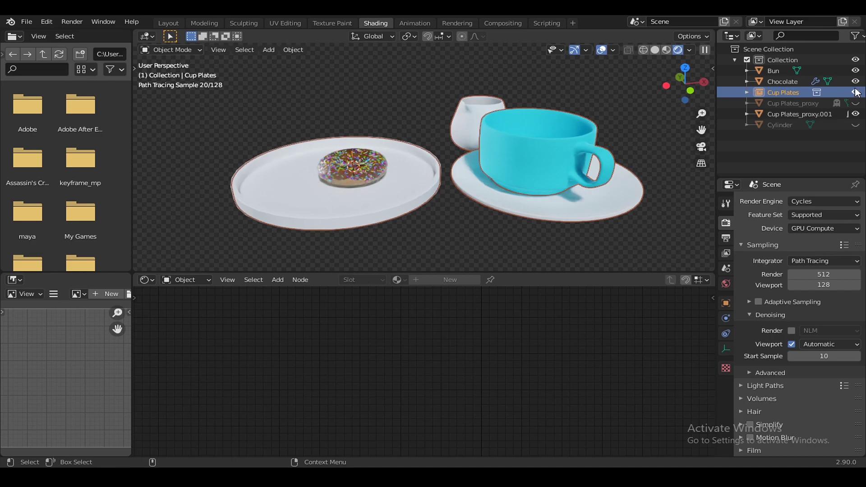
click(856, 92)
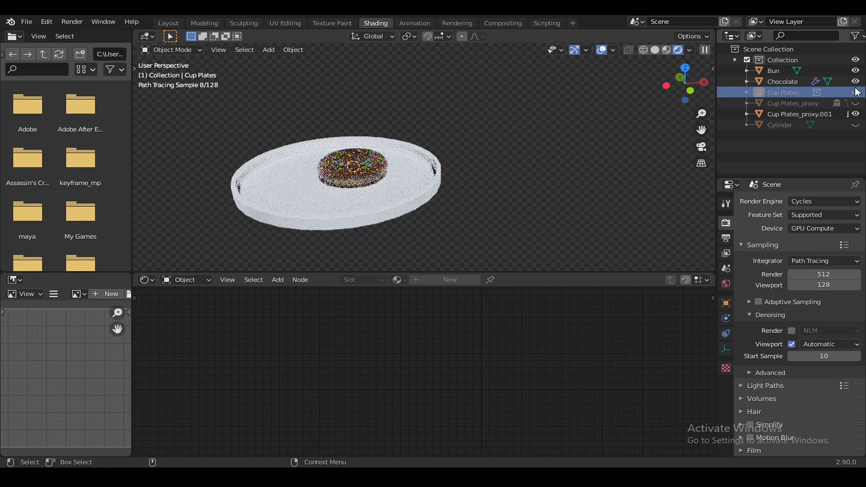
click(856, 114)
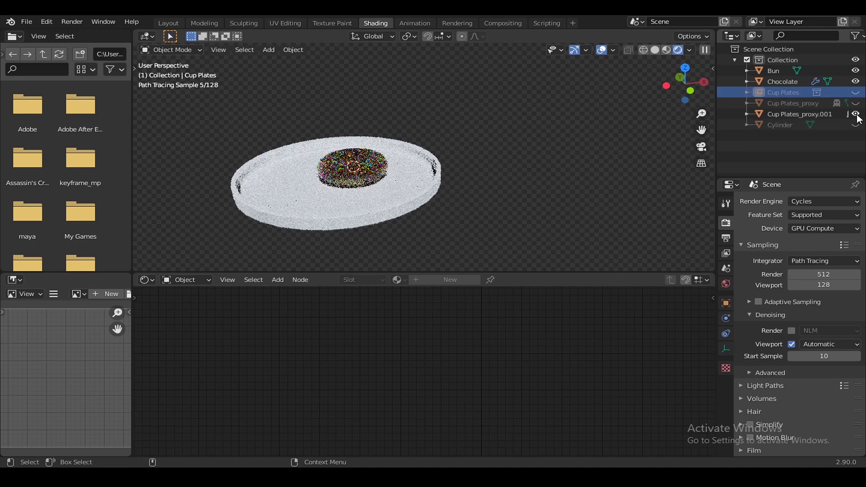
middle_drag(580, 204, 507, 199)
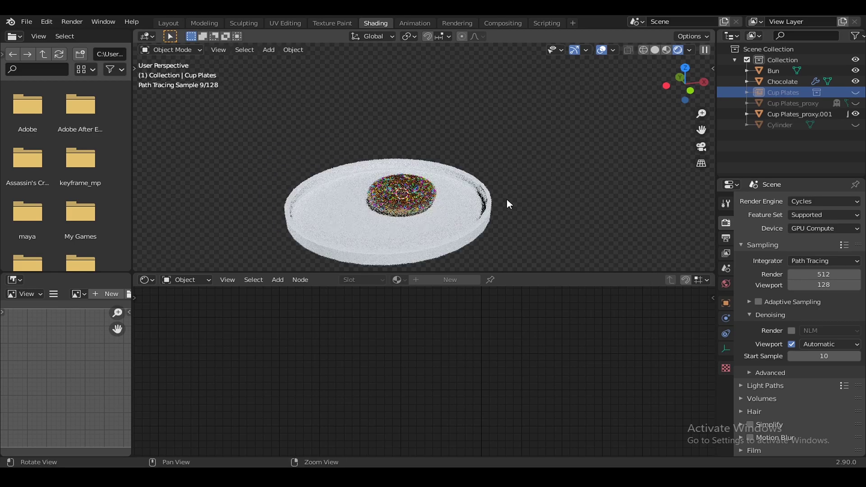
scroll(519, 207, up, 3)
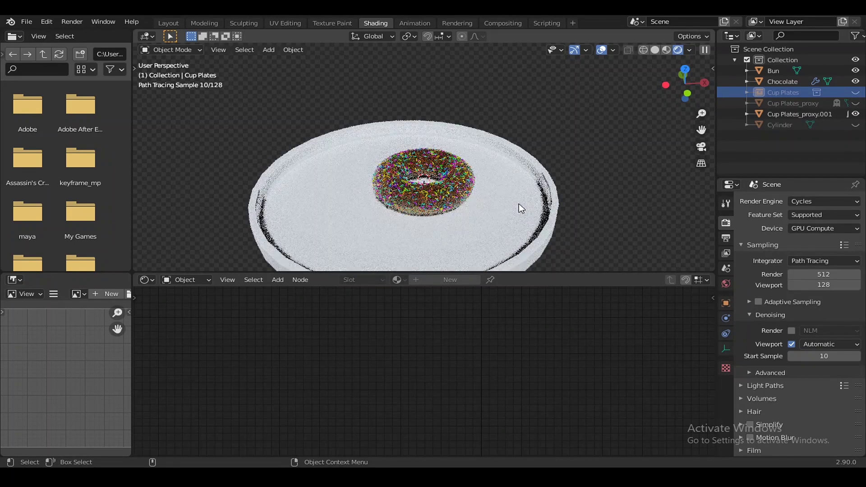
Step: Switch to Solid shading and select the Chocolate and Bun objects
click(655, 50)
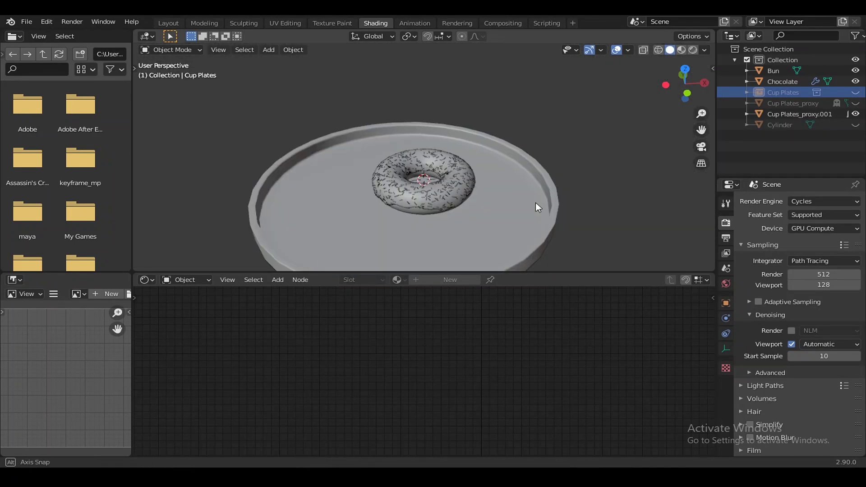
mouse_move(535, 202)
middle_down()
mouse_move(517, 173)
mouse_move(562, 161)
mouse_move(524, 207)
mouse_move(594, 210)
middle_up()
click(524, 207)
click(483, 176)
shift+middle_drag(526, 192, 551, 211)
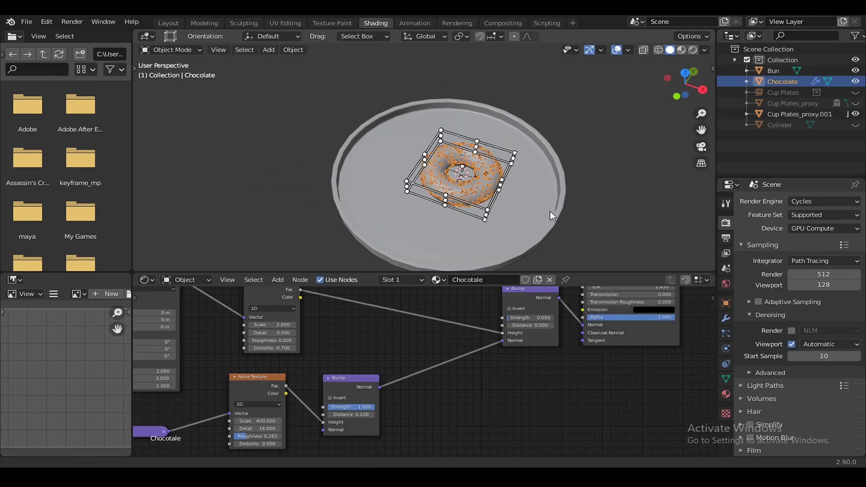
ctrl+click(779, 70)
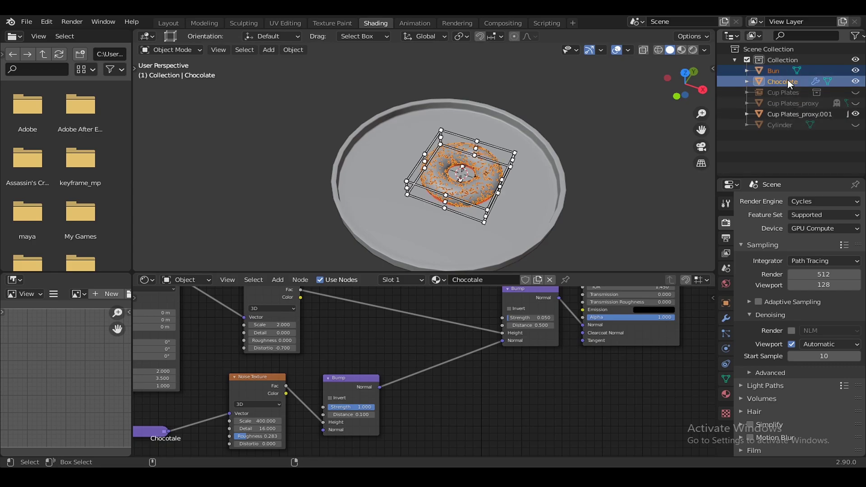
Step: Move Chocolate and Bun into a new collection named Bun
key(m)
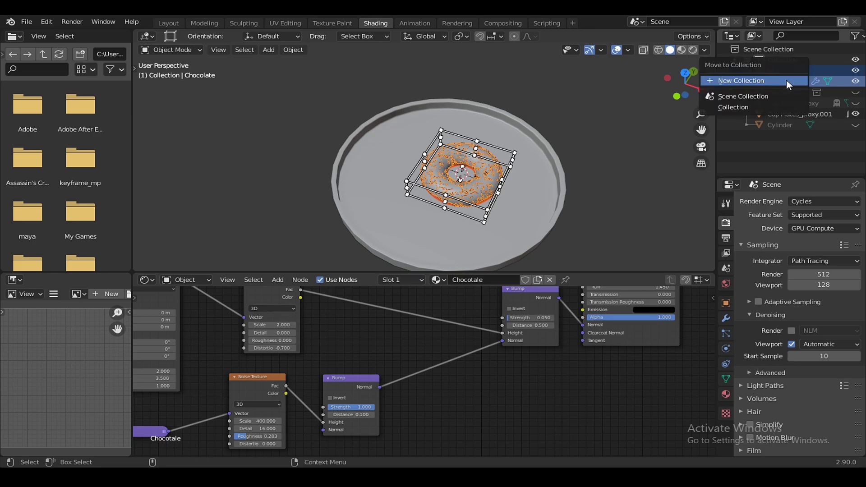
click(783, 80)
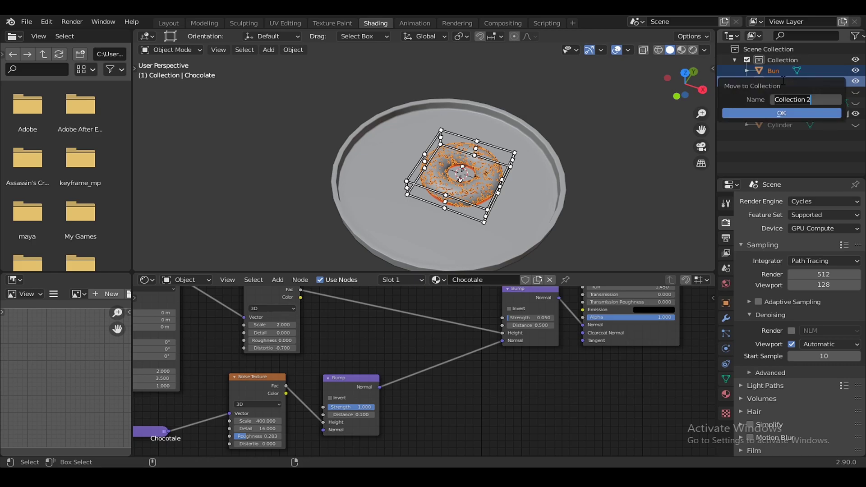
text(Bun)
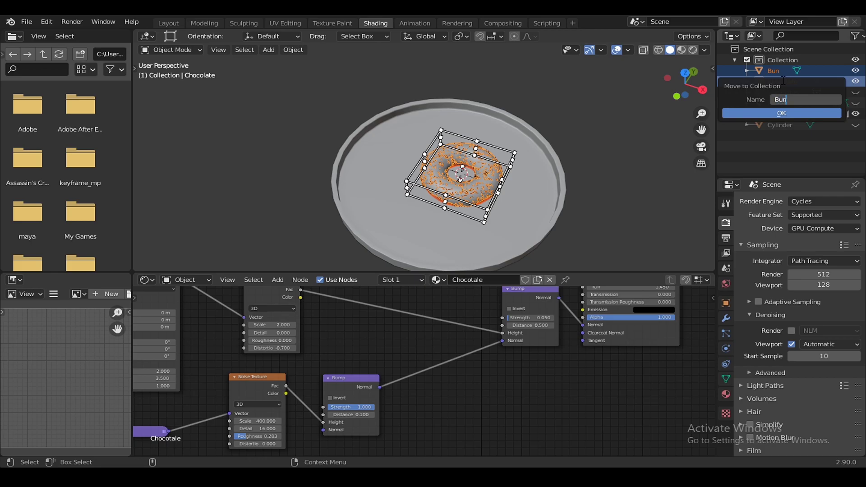
key(Return)
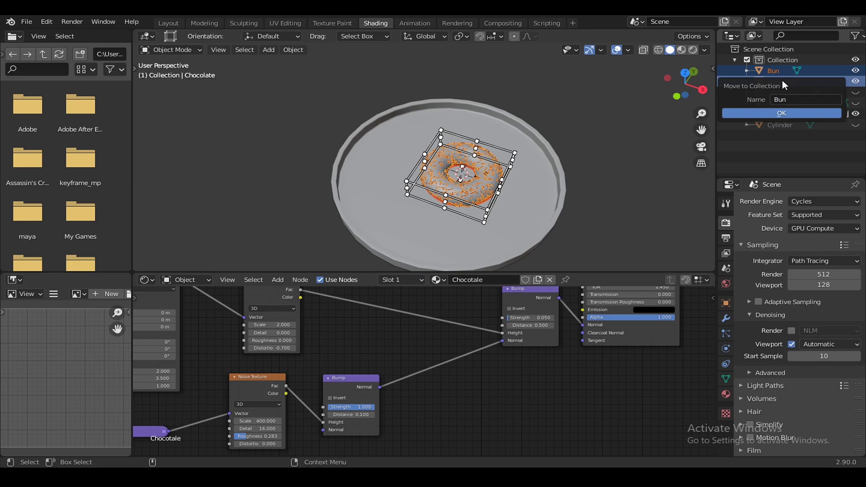
key(Return)
Step: Select the Bun collection's objects and slide the donut along the X axis
click(774, 141)
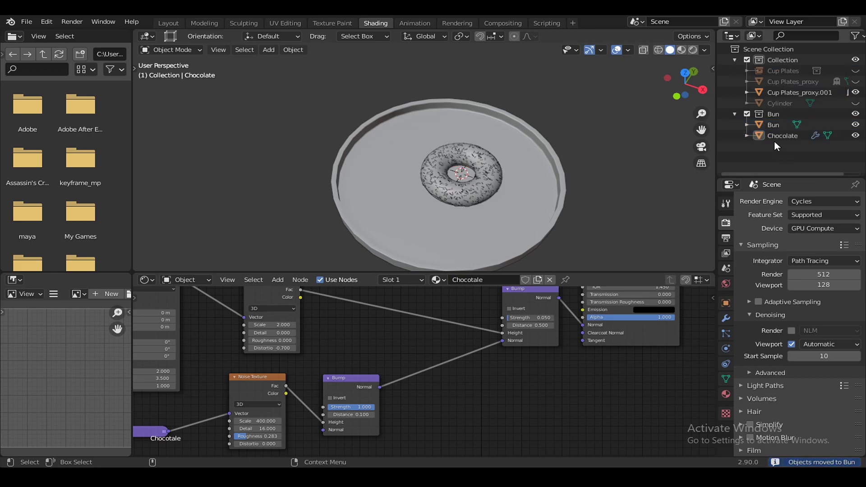
click(734, 115)
click(856, 114)
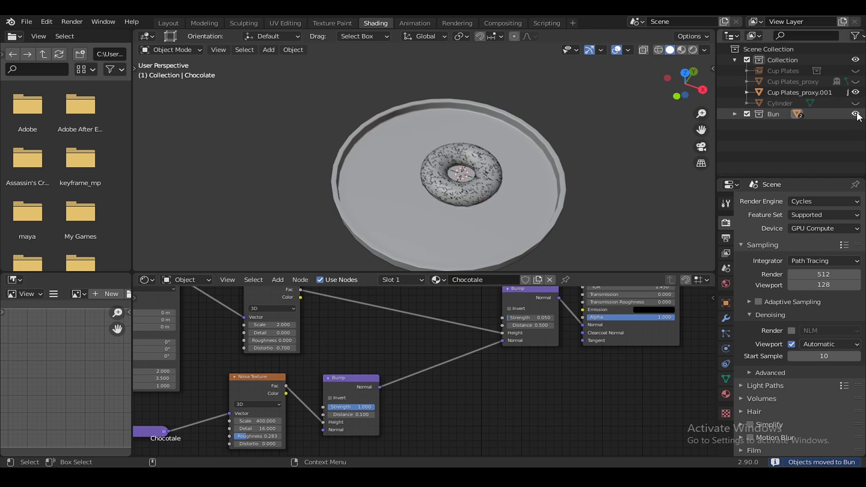
click(776, 115)
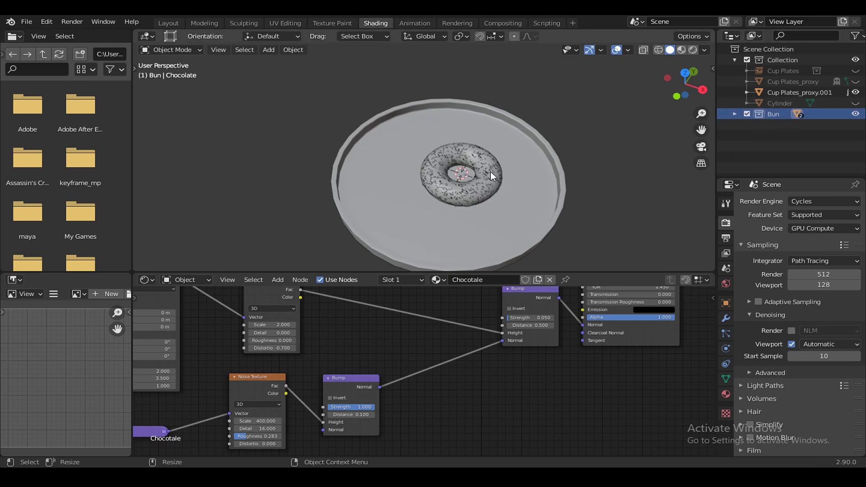
right_click(776, 115)
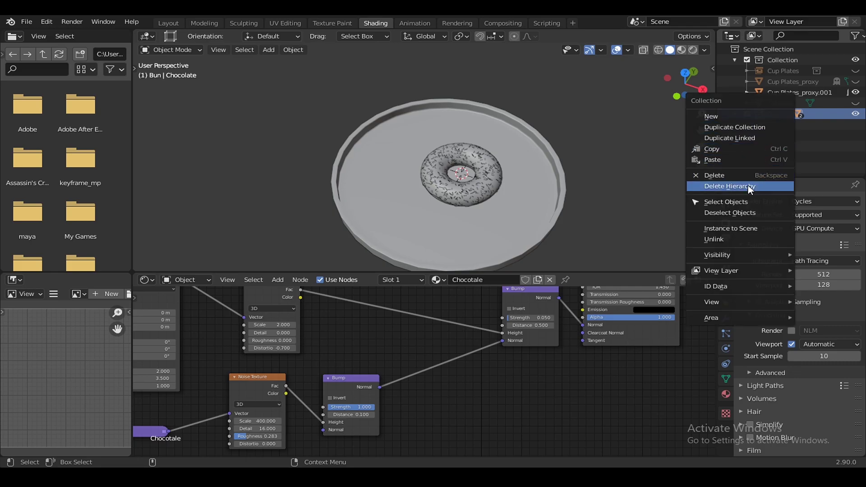
click(743, 202)
key(g)
key(x)
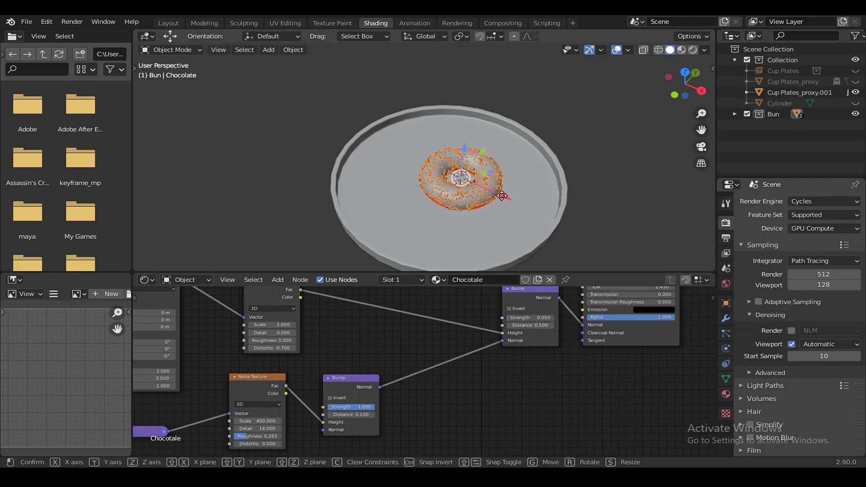
click(460, 184)
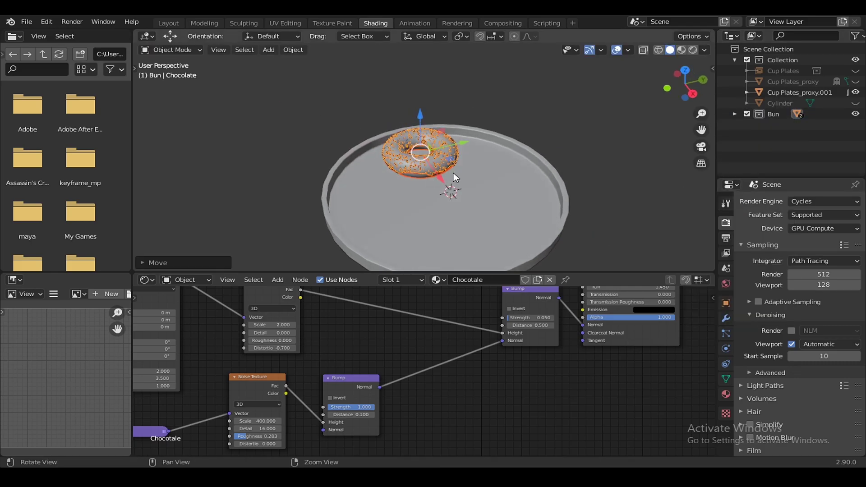
Step: Move the donut flat across the plate, excluding the Z axis
key(g)
key(shift+z)
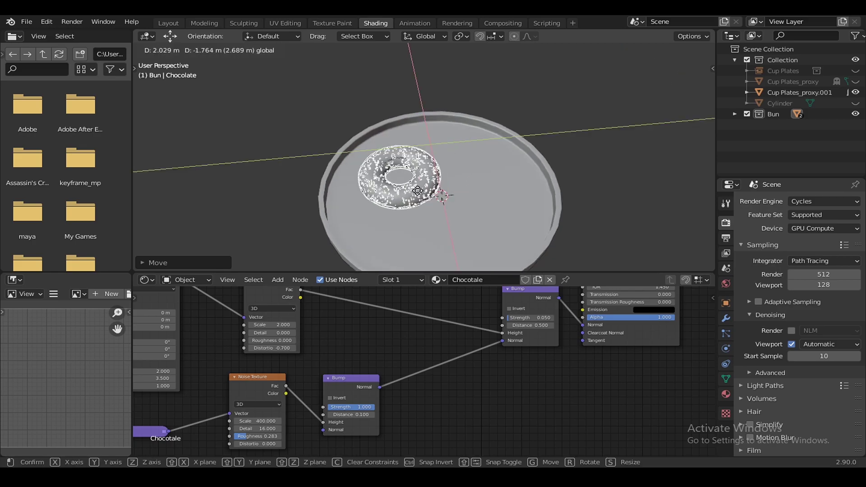
click(477, 192)
middle_drag(477, 192, 472, 187)
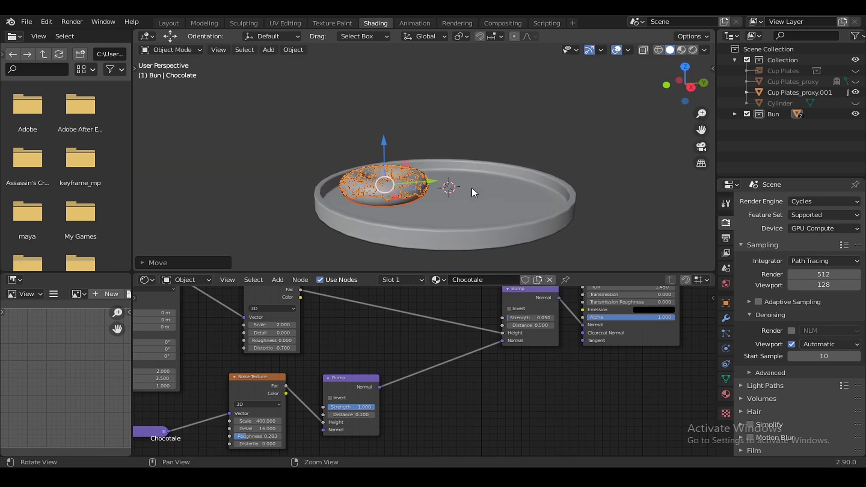
Step: Scale the donut up and check it from several angles
key(shift+space)
key(s)
key(s)
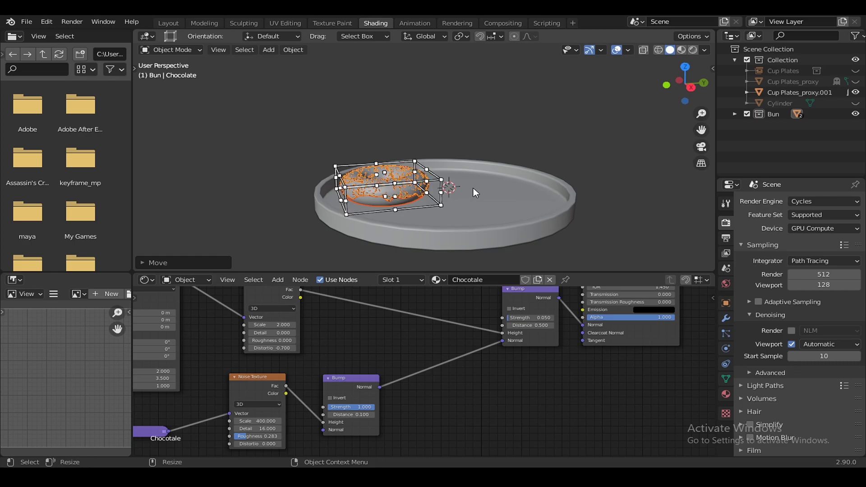
key(s)
click(464, 205)
mouse_move(464, 205)
middle_down()
mouse_move(451, 174)
mouse_move(494, 194)
mouse_move(452, 244)
mouse_move(457, 225)
mouse_move(481, 219)
mouse_move(490, 193)
middle_up()
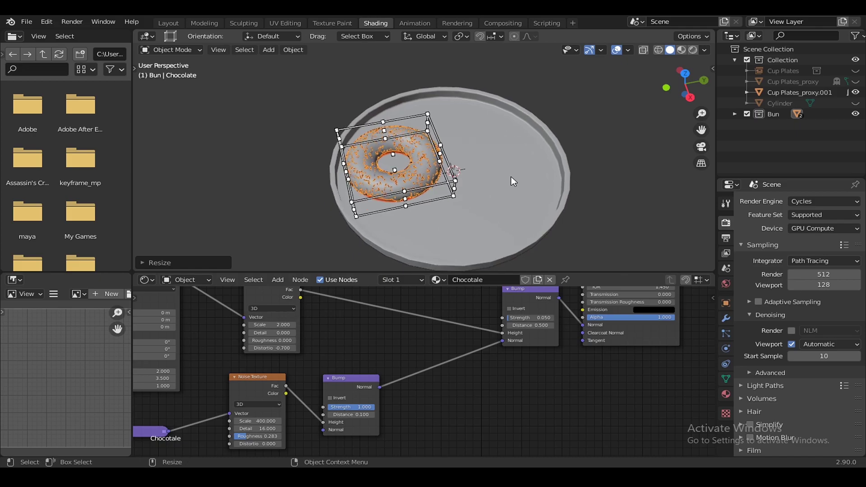
Step: Orbit, zoom and pan to a tilted view of the plate
click(614, 185)
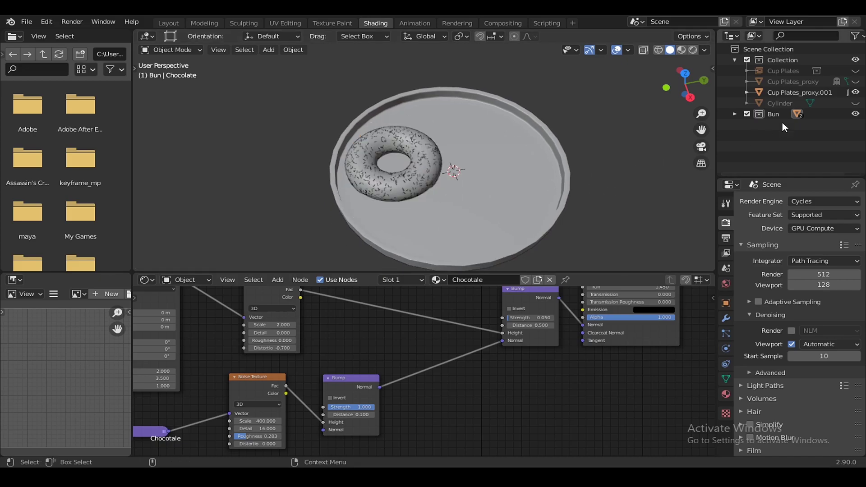
middle_drag(646, 149, 462, 148)
scroll(461, 147, up, 3)
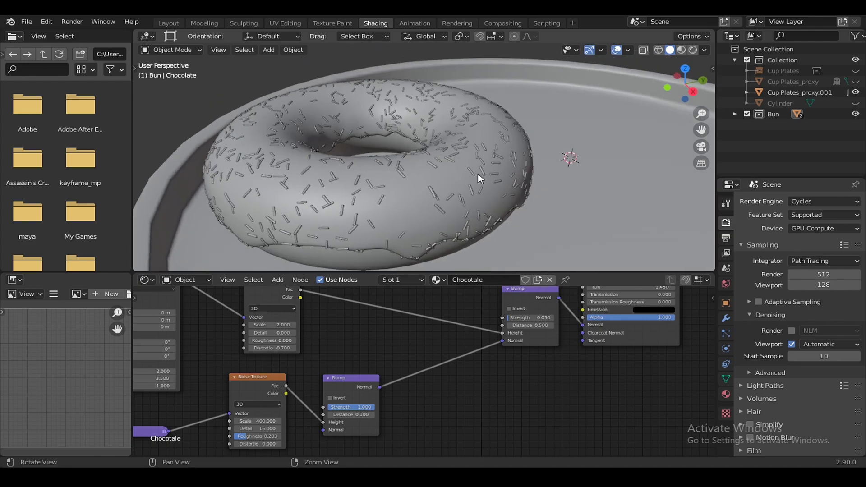
scroll(477, 174, down, 4)
scroll(475, 197, up, 1)
shift+middle_drag(476, 196, 431, 200)
scroll(431, 200, down, 1)
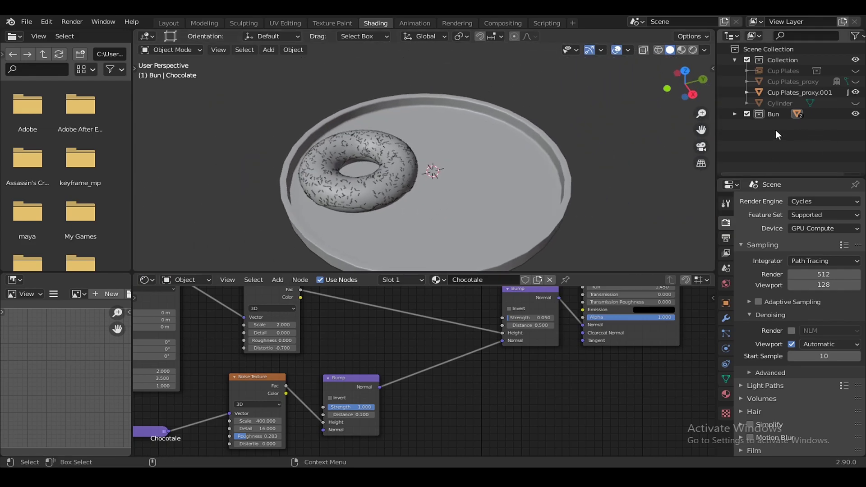
Step: Try editing the linked plate, which is refused, then reselect the Bun collection
click(568, 185)
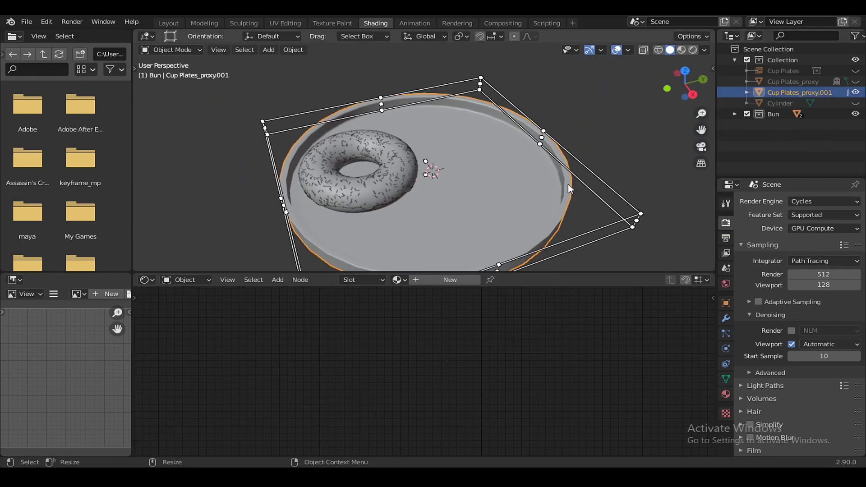
right_click(568, 185)
click(569, 185)
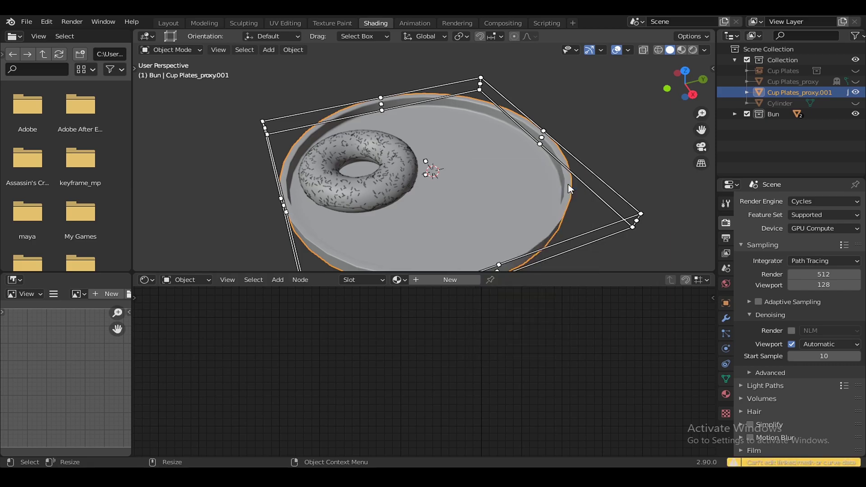
mouse_move(568, 184)
middle_down()
mouse_move(619, 146)
mouse_move(613, 160)
mouse_move(605, 145)
mouse_move(625, 151)
mouse_move(602, 97)
mouse_move(562, 180)
mouse_move(606, 132)
mouse_move(594, 185)
middle_up()
click(618, 146)
click(549, 171)
click(607, 131)
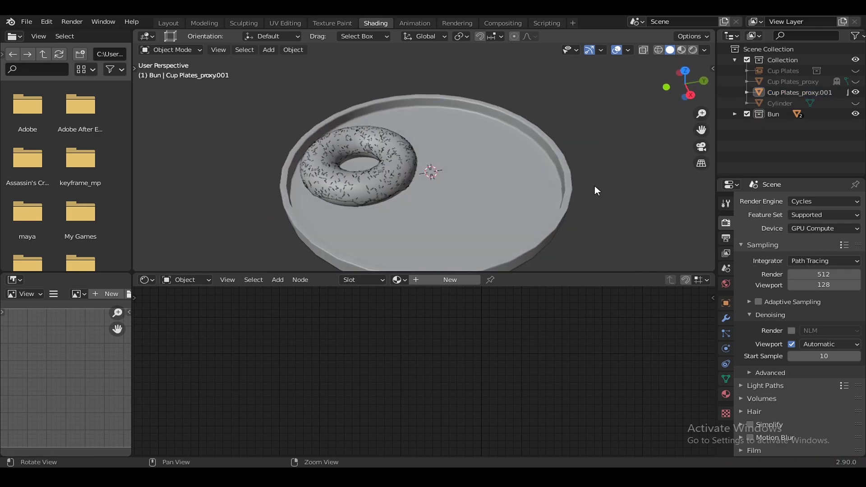
click(423, 161)
middle_drag(423, 161, 603, 166)
click(433, 167)
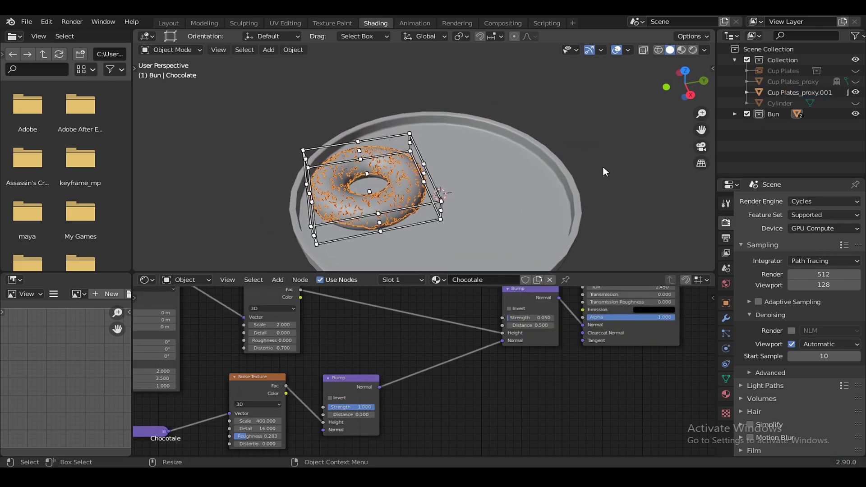
click(775, 115)
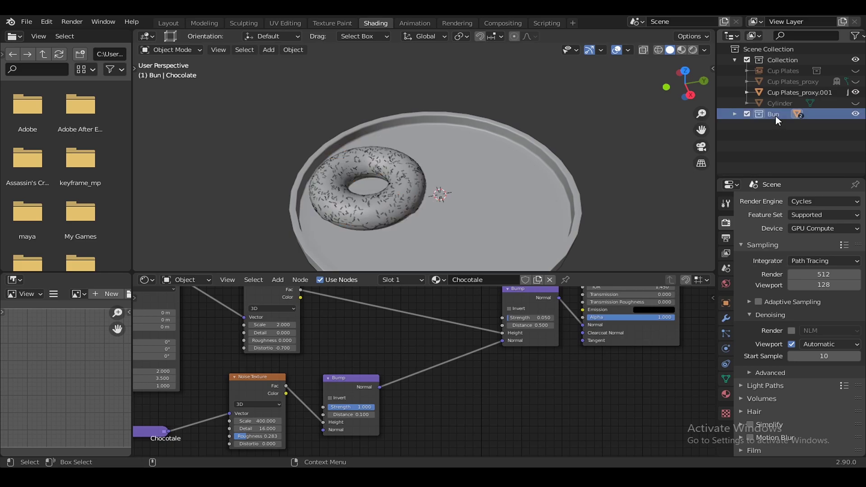
Step: Duplicate the Bun collection as linked, then move the copy along Y and rotate it about Z
right_click(776, 116)
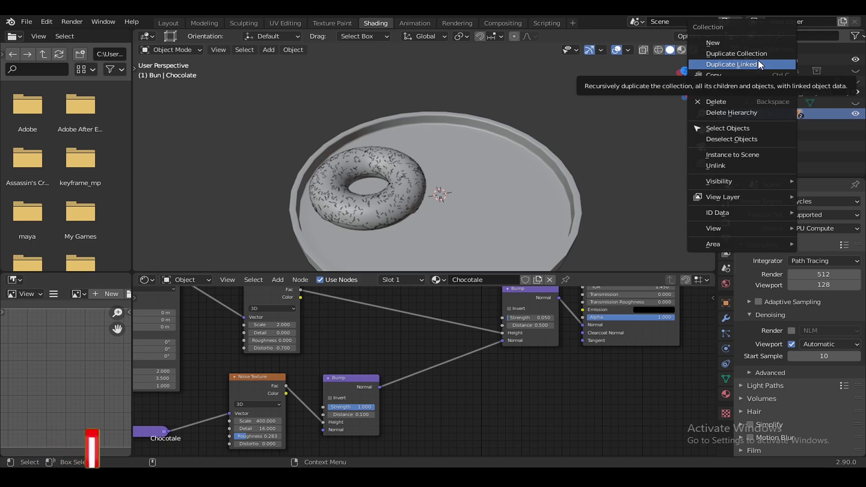
click(762, 66)
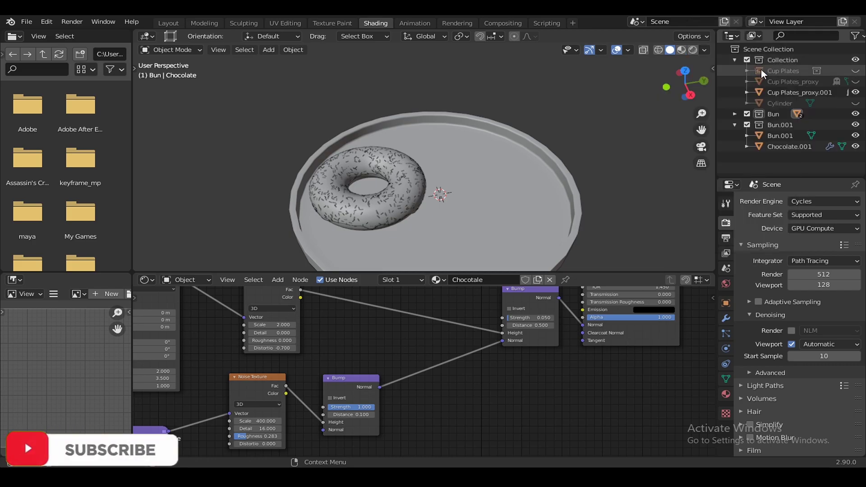
right_click(775, 125)
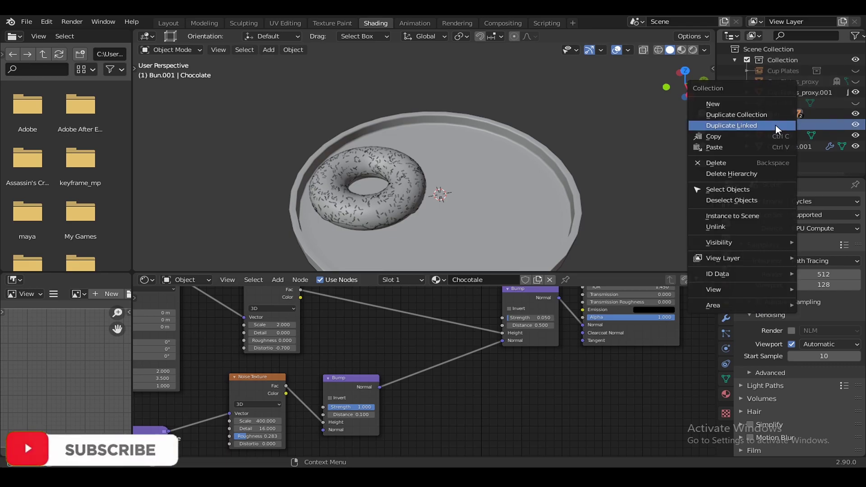
click(750, 185)
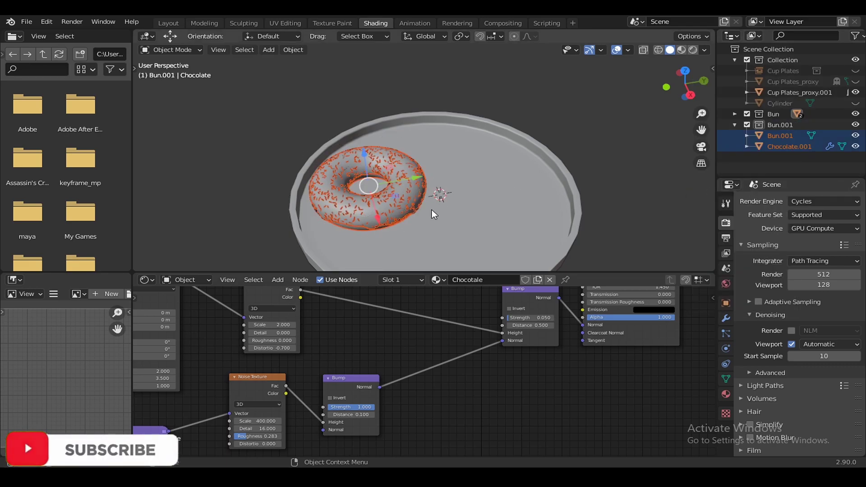
key(g)
key(y)
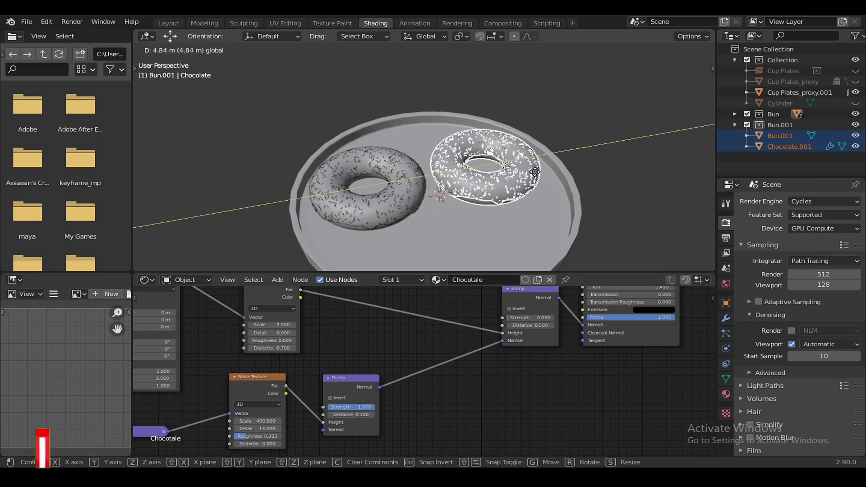
click(535, 174)
key(r)
key(z)
click(538, 155)
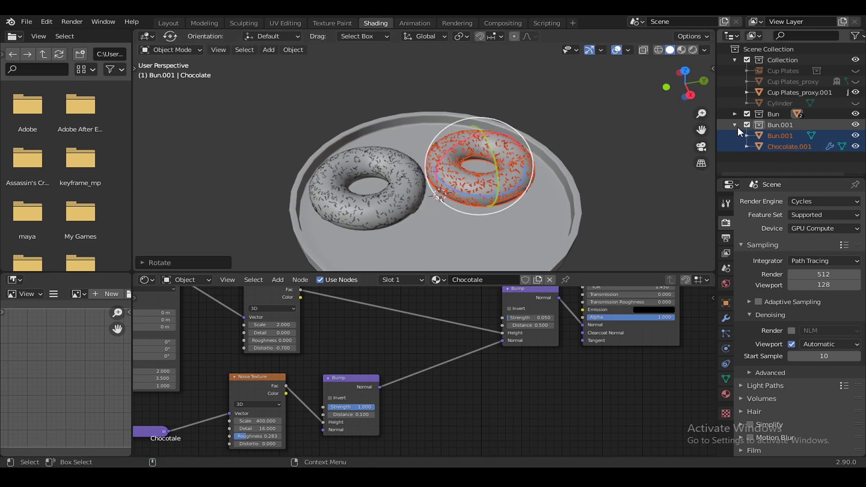
Step: Create a third linked donut copy and place it at the plate's lower right
click(735, 125)
middle_drag(518, 136, 571, 115)
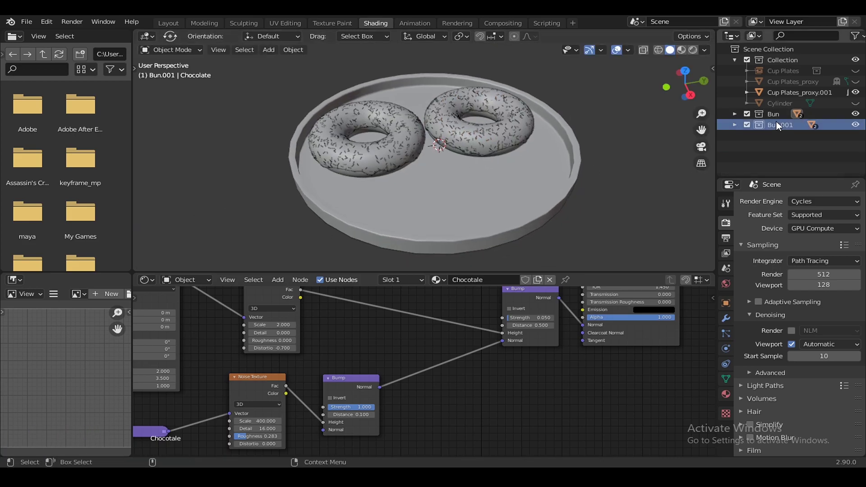
right_click(775, 122)
click(733, 136)
right_click(744, 135)
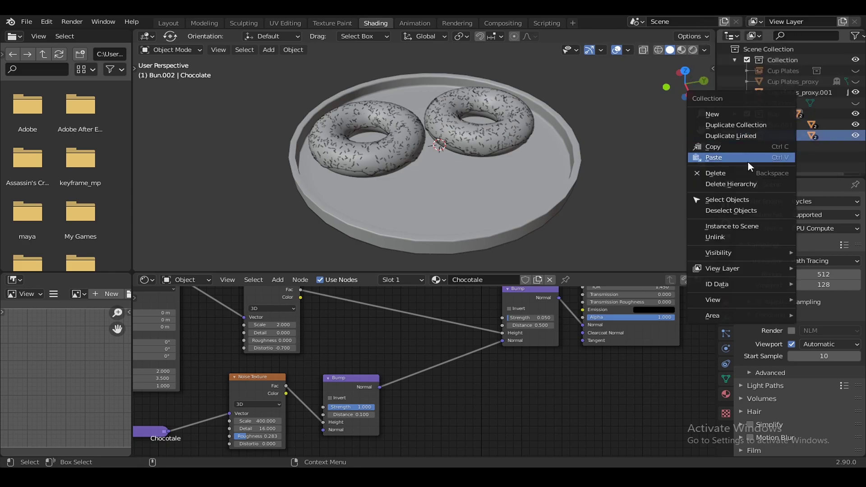
click(744, 202)
scroll(526, 151, up, 2)
key(g)
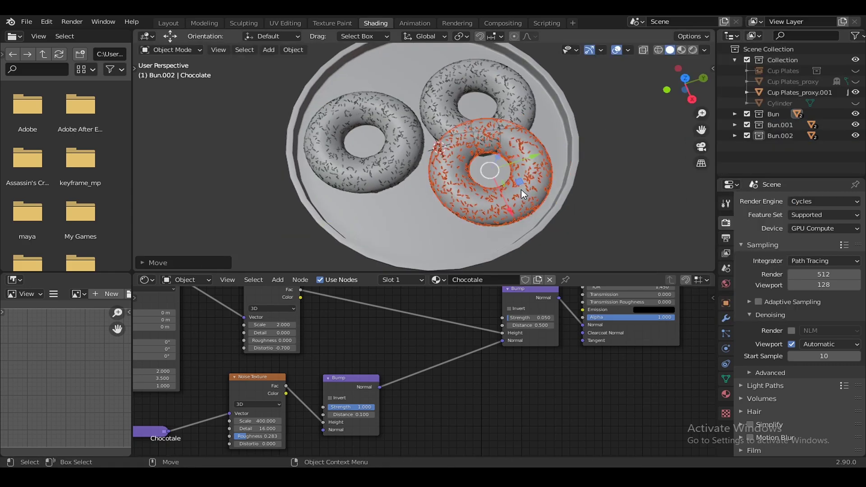
click(528, 165)
Step: Reposition the second donut near the top of the plate
click(520, 115)
key(g)
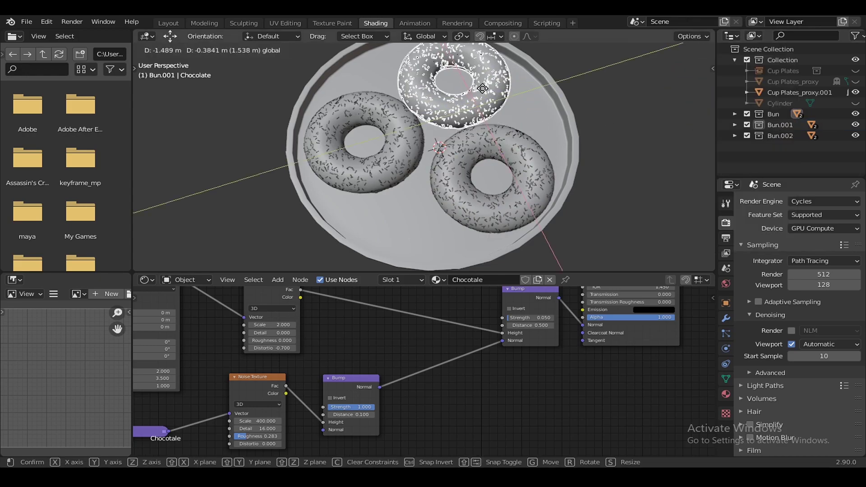
click(523, 126)
key(g)
click(524, 130)
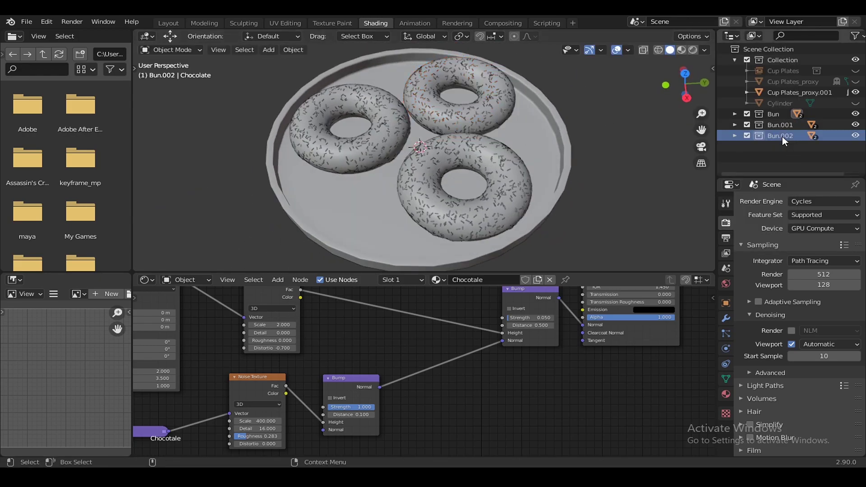
Step: Add a fourth linked donut copy and give it an initial tilt
right_click(770, 145)
click(754, 208)
key(g)
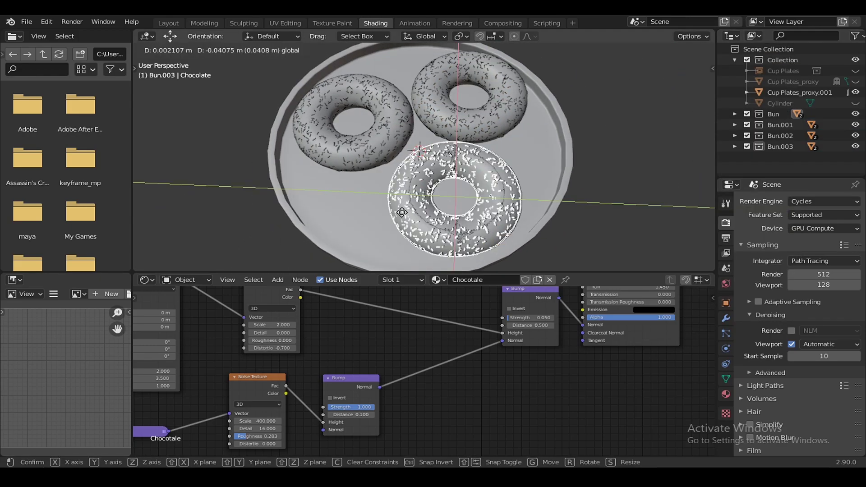
click(405, 148)
middle_drag(406, 149, 461, 145)
key(shift+space)
key(r)
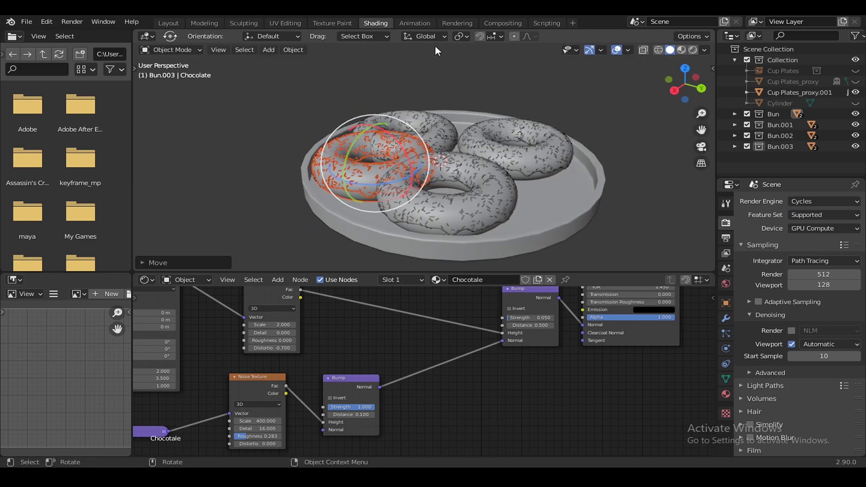
click(424, 37)
mouse_move(521, 160)
middle_down()
mouse_move(459, 199)
mouse_move(370, 153)
middle_up()
click(481, 182)
key(r)
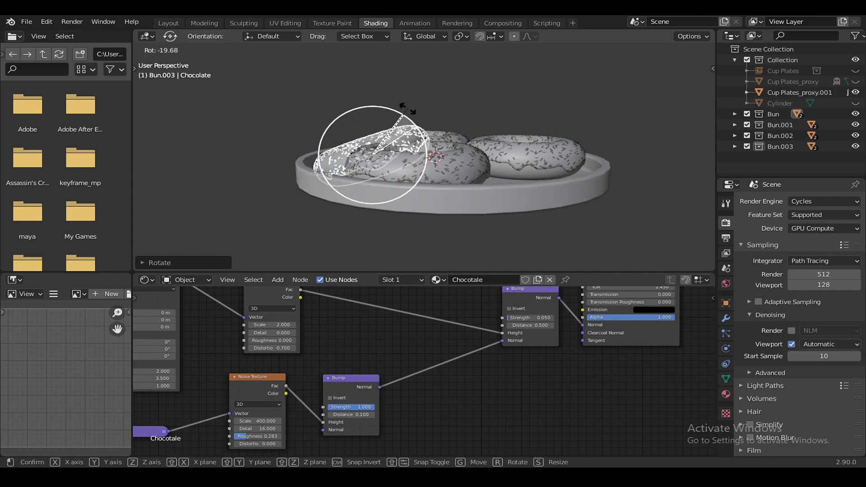
click(431, 182)
Step: Reposition the tilted fourth donut and tumble it to lean against its neighbours
key(g)
click(535, 149)
scroll(488, 177, up, 4)
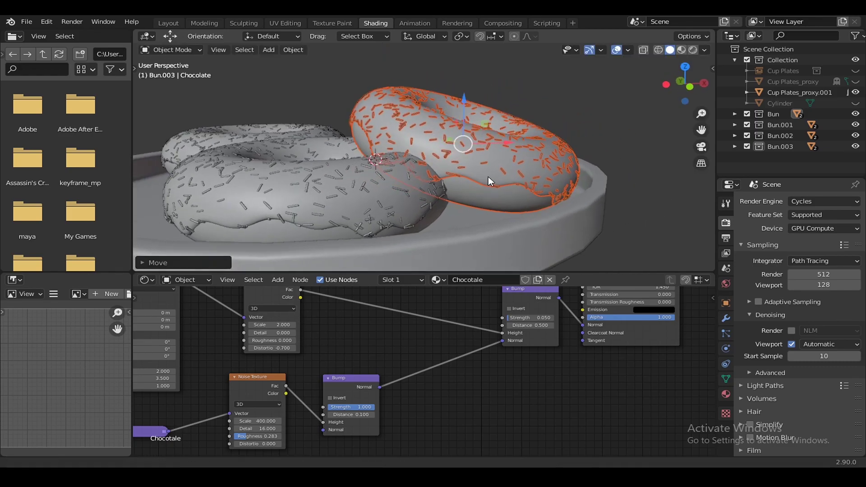
key(g)
click(515, 134)
key(g)
click(553, 150)
mouse_move(553, 150)
middle_down()
mouse_move(529, 166)
mouse_move(457, 88)
mouse_move(454, 141)
middle_up()
key(g)
click(456, 88)
key(shift+space)
key(r)
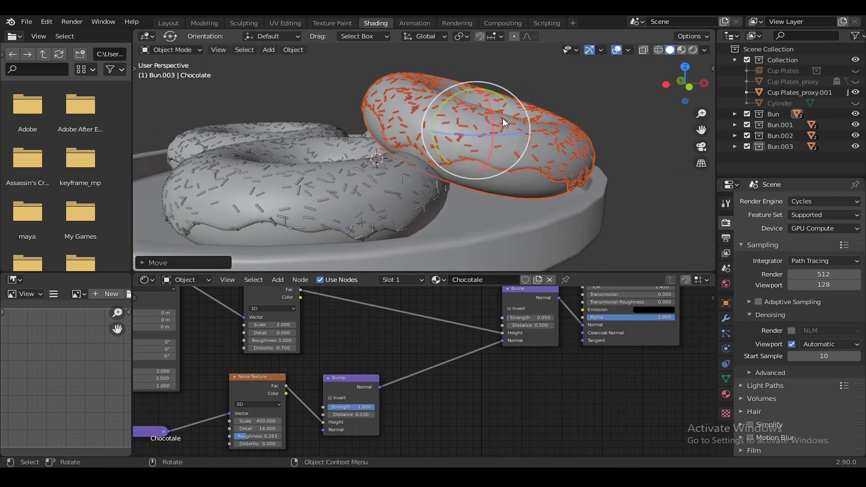
drag(503, 119, 478, 131)
key(shift+space)
key(g)
mouse_move(478, 131)
middle_down()
mouse_move(628, 171)
mouse_move(584, 171)
mouse_move(551, 158)
mouse_move(515, 144)
mouse_move(502, 123)
mouse_move(508, 164)
mouse_move(534, 160)
mouse_move(475, 151)
mouse_move(478, 191)
mouse_move(353, 140)
mouse_move(471, 184)
mouse_move(481, 163)
mouse_move(479, 172)
middle_up()
scroll(353, 141, up, 3)
scroll(478, 171, down, 5)
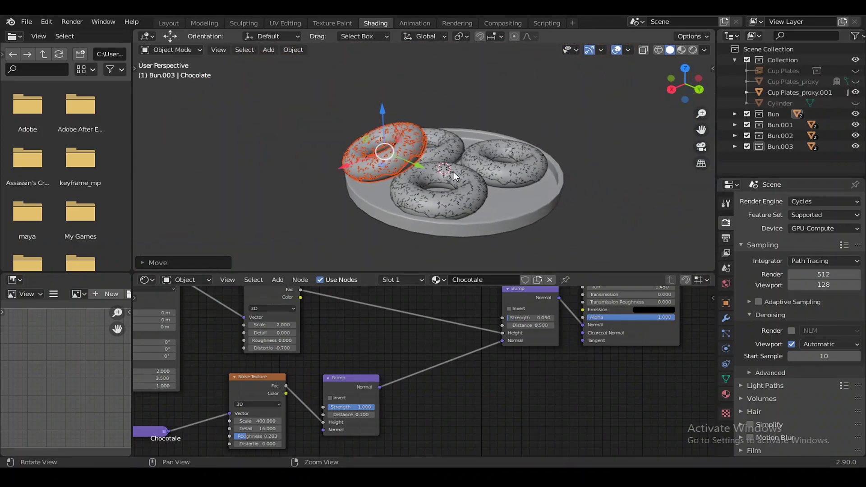
Step: Add a fifth linked donut copy and raise it along Z onto the pile
right_click(767, 148)
click(722, 76)
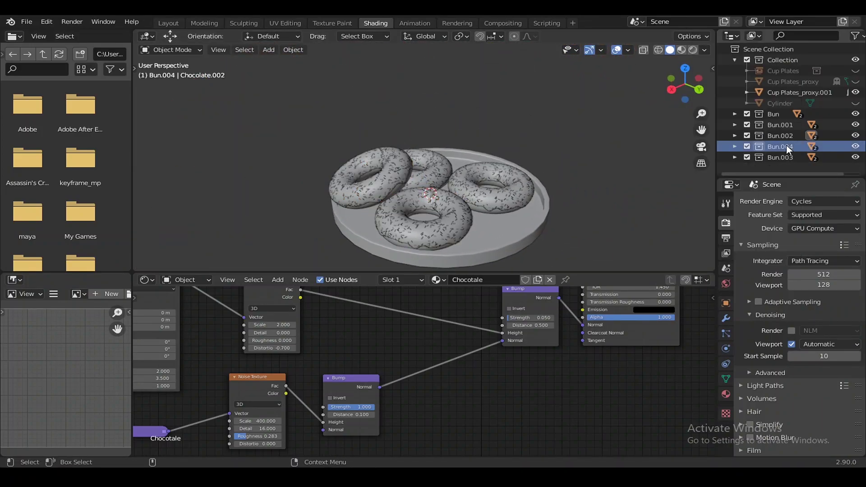
right_click(781, 157)
click(742, 221)
key(g)
key(z)
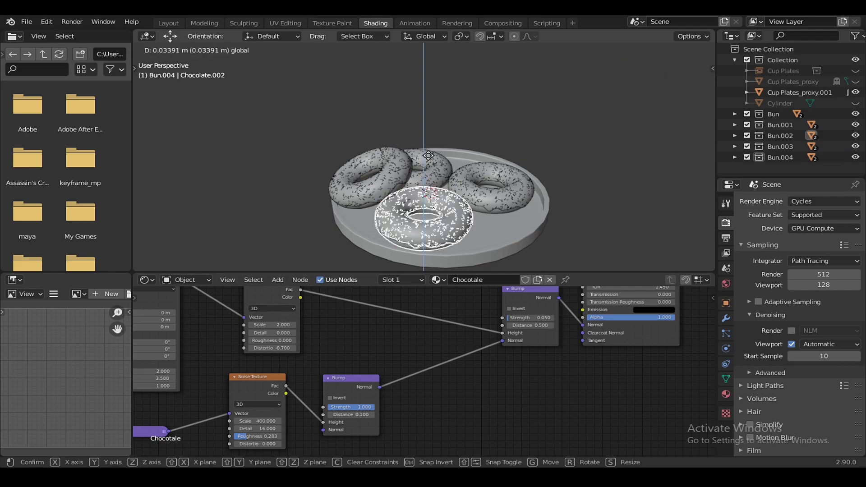
click(428, 156)
key(g)
click(528, 153)
Step: Inspect the top donut from several angles, leaving its position unchanged
scroll(576, 164, up, 5)
scroll(576, 163, up, 2)
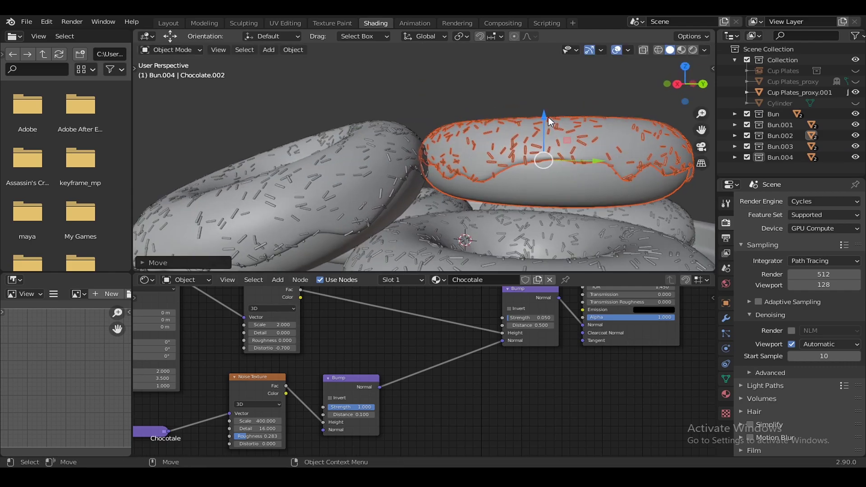
mouse_move(548, 117)
middle_down()
mouse_move(429, 181)
mouse_move(534, 123)
middle_up()
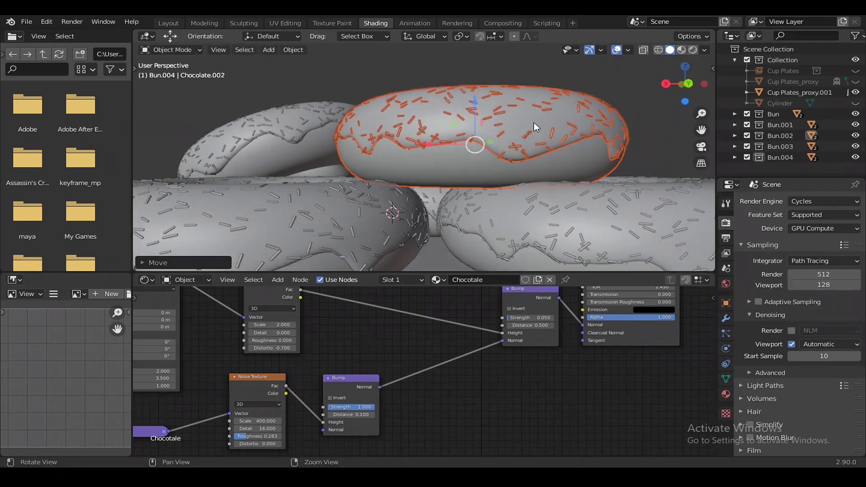
key(g)
right_click(537, 136)
scroll(540, 146, up, 4)
scroll(550, 136, up, 2)
key(g)
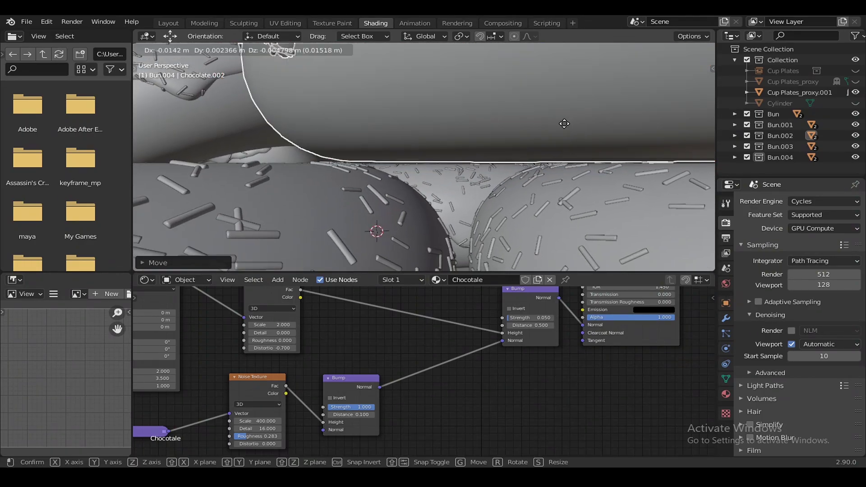
right_click(567, 127)
mouse_move(567, 127)
middle_down()
mouse_move(496, 161)
mouse_move(382, 172)
mouse_move(434, 222)
mouse_move(542, 159)
middle_up()
key(g)
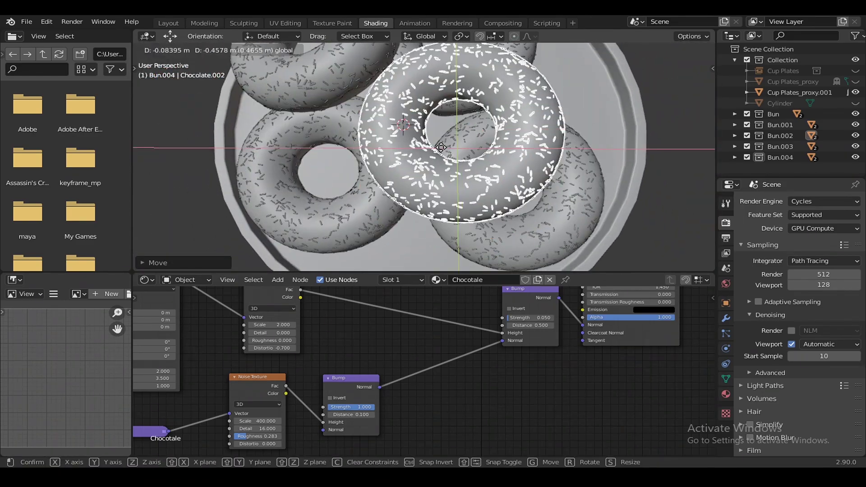
right_click(441, 147)
key(g)
right_click(564, 131)
mouse_move(564, 131)
middle_down()
mouse_move(614, 118)
mouse_move(611, 97)
mouse_move(474, 142)
middle_up()
Step: Frame the whole plate of five donuts and save the blend file
key(ctrl+s)
click(473, 142)
drag(442, 129, 451, 135)
scroll(451, 135, down, 3)
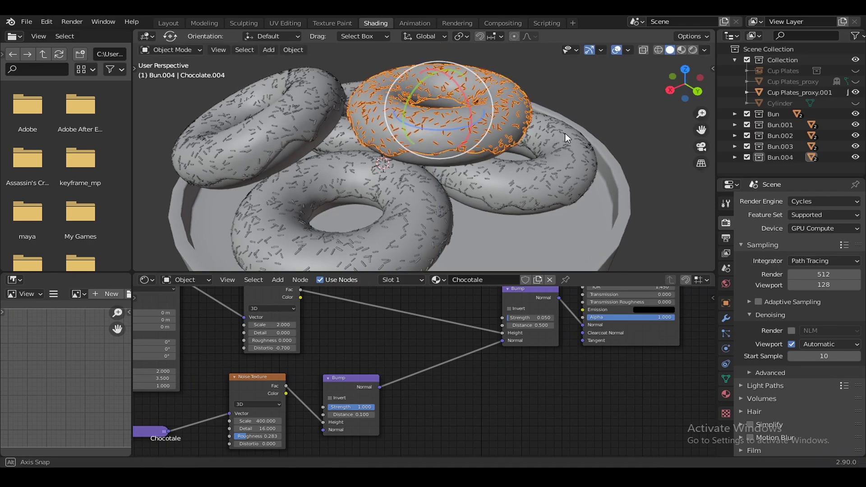
scroll(540, 149, down, 3)
mouse_move(540, 149)
middle_down()
mouse_move(527, 157)
mouse_move(559, 162)
mouse_move(456, 202)
mouse_move(541, 143)
mouse_move(441, 200)
mouse_move(559, 174)
mouse_move(586, 147)
middle_up()
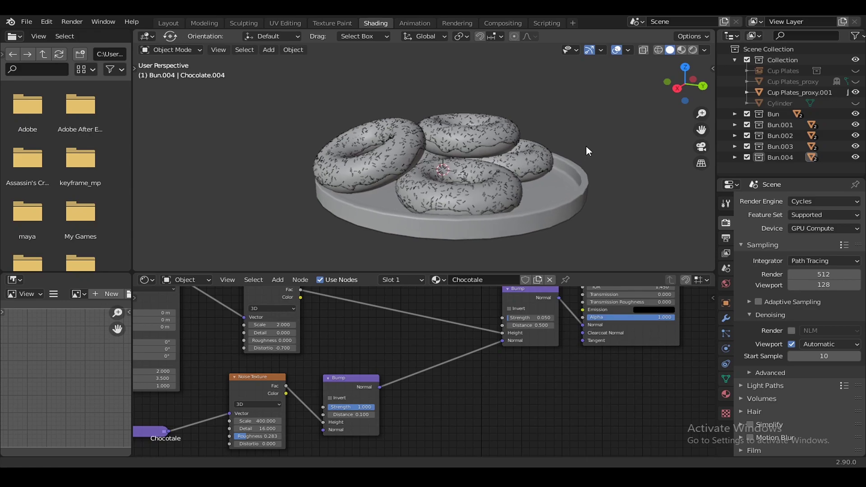
key(ctrl+s)
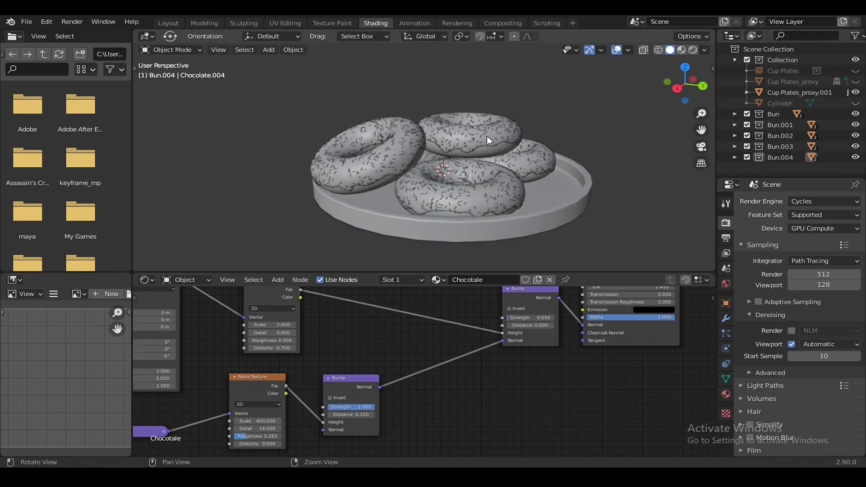
Step: Delete the Cup Plates collection and save the file
click(856, 82)
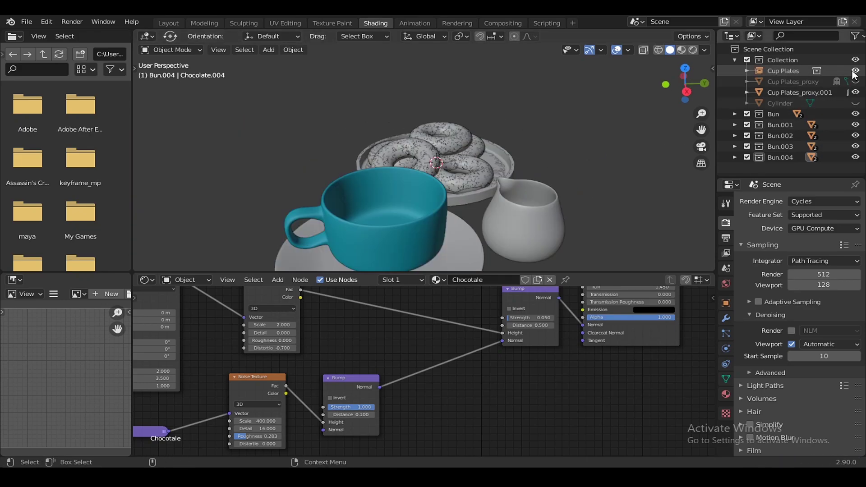
click(856, 72)
click(856, 71)
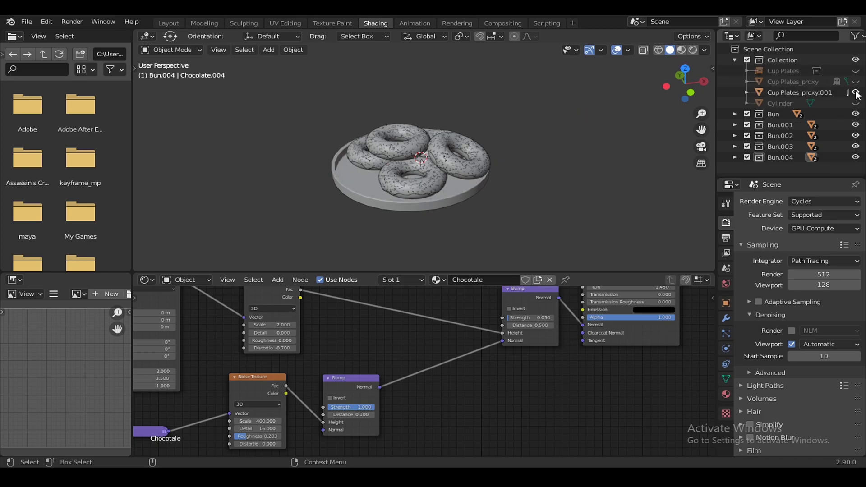
click(790, 72)
key(x)
key(ctrl+s)
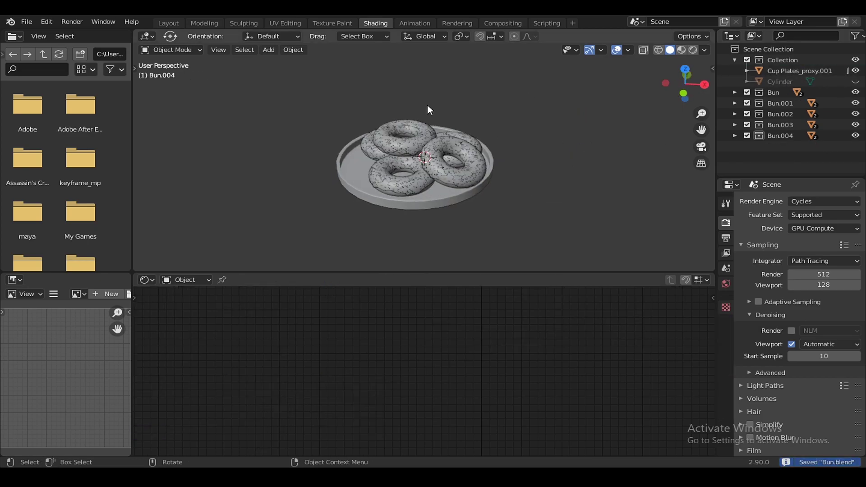
Step: Start File > Append and open Chocolate Magic2.blend
click(31, 21)
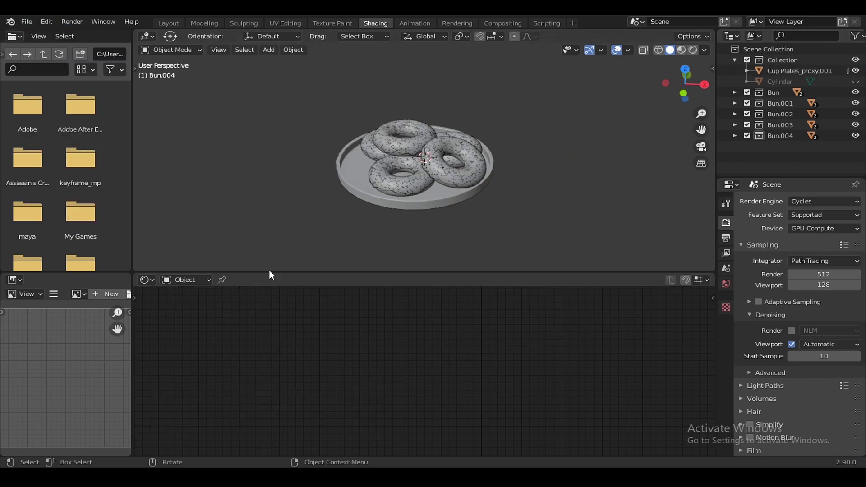
click(26, 22)
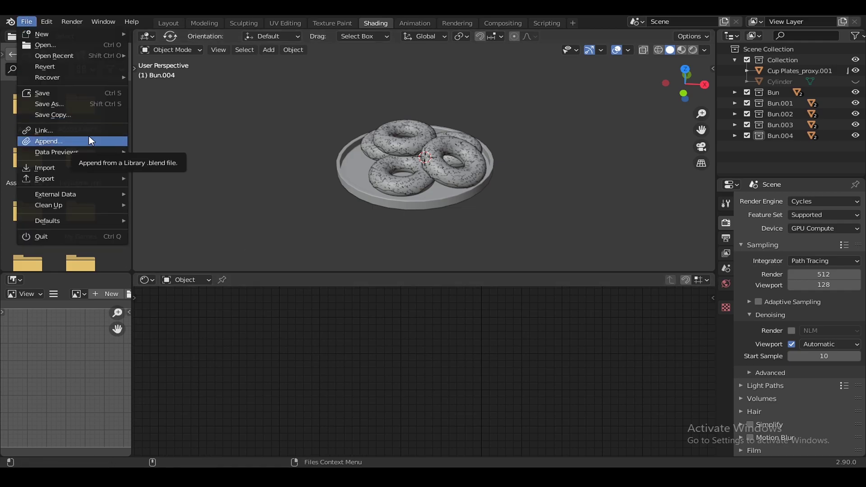
click(94, 141)
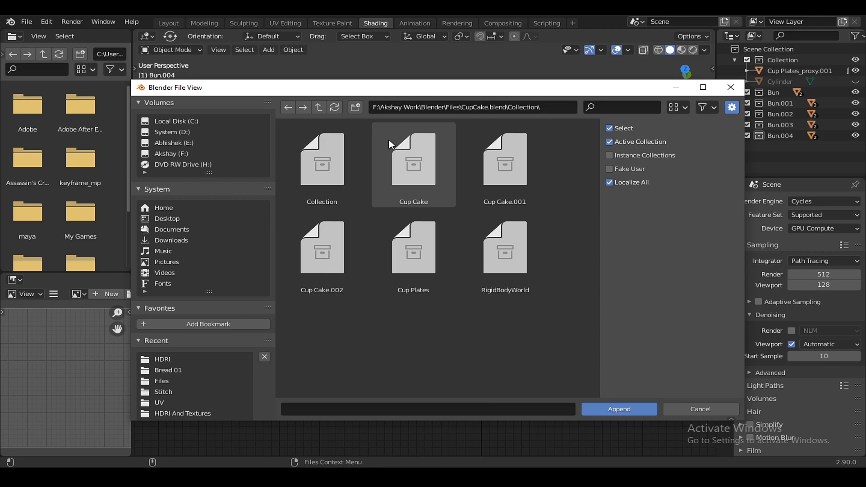
click(319, 107)
click(319, 107)
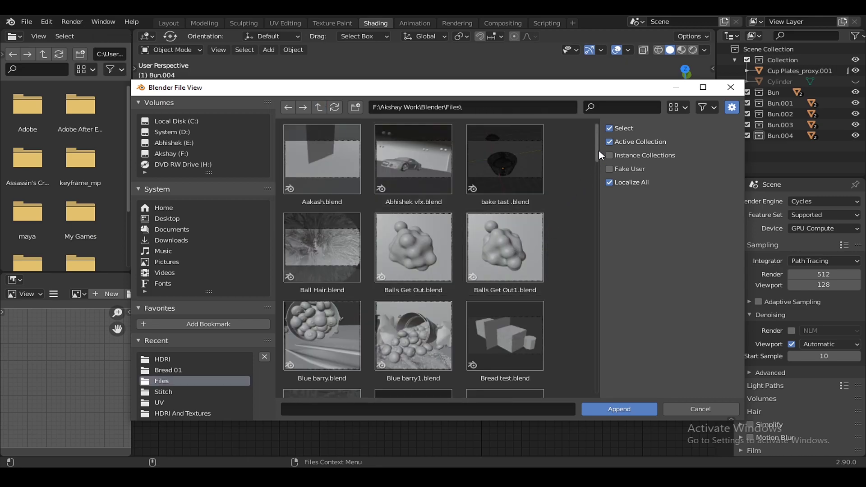
drag(596, 144, 604, 219)
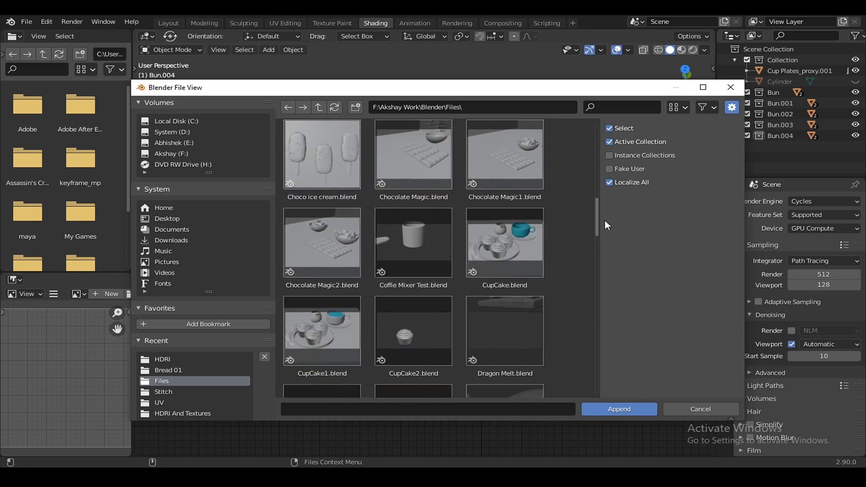
click(335, 259)
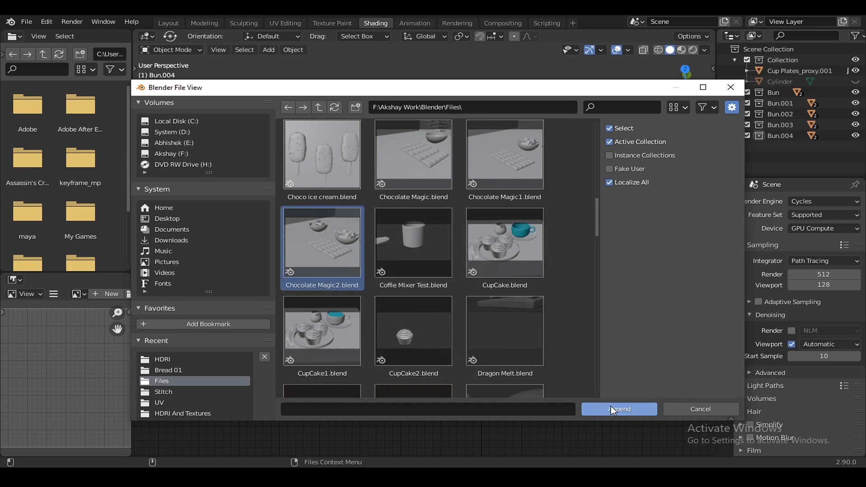
click(622, 407)
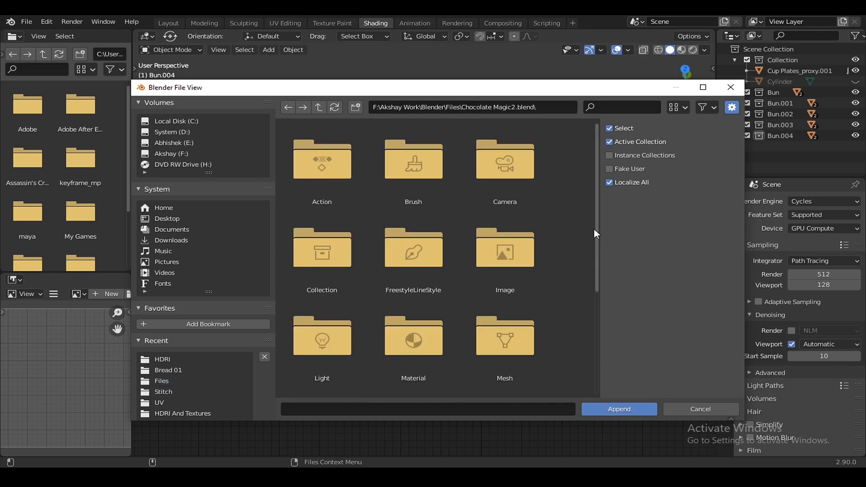
Step: Append Chocolate Magic2.blend's Collection and frame the appended room in the viewport
mouse_move(594, 230)
mouse_down()
mouse_move(597, 329)
mouse_move(592, 207)
mouse_up()
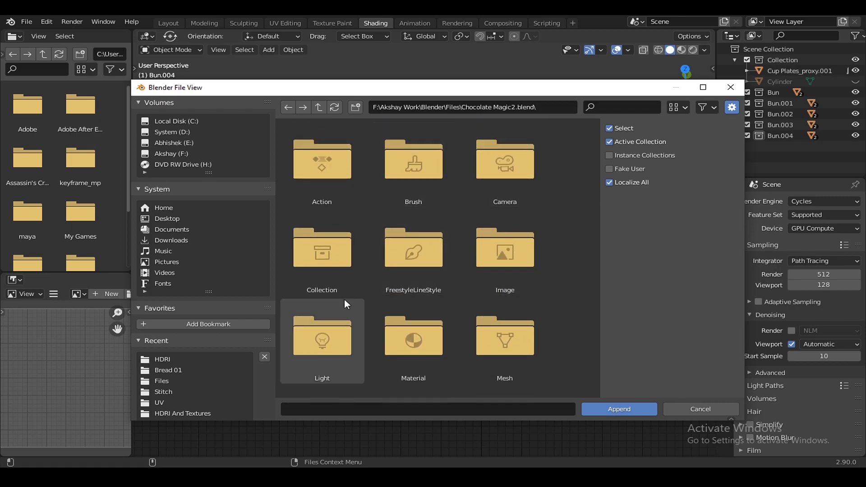
click(326, 257)
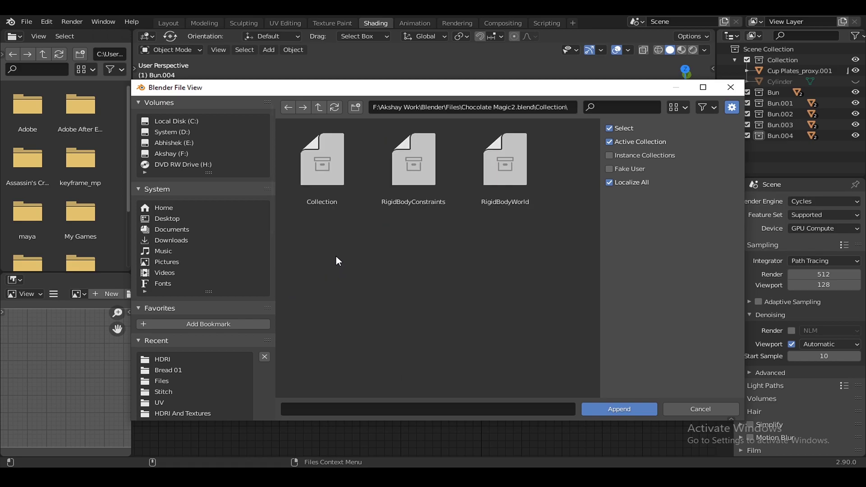
click(322, 171)
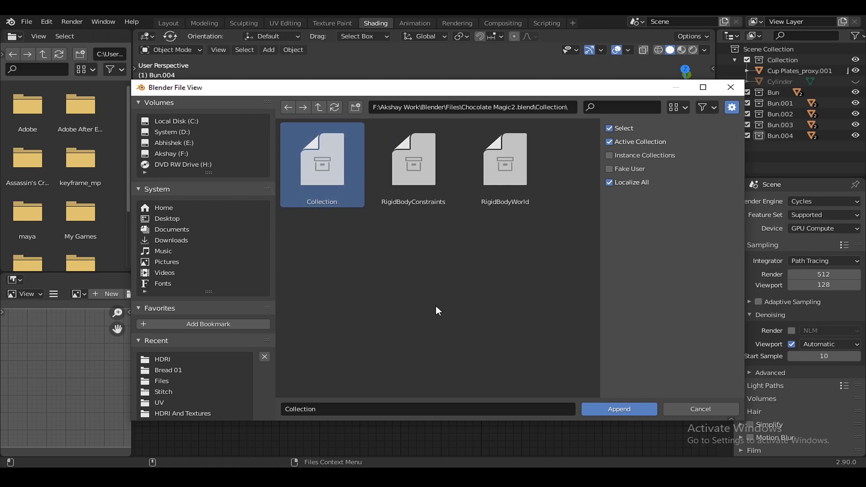
click(625, 410)
scroll(524, 180, down, 3)
middle_drag(555, 203, 491, 176)
shift+middle_drag(597, 157, 563, 174)
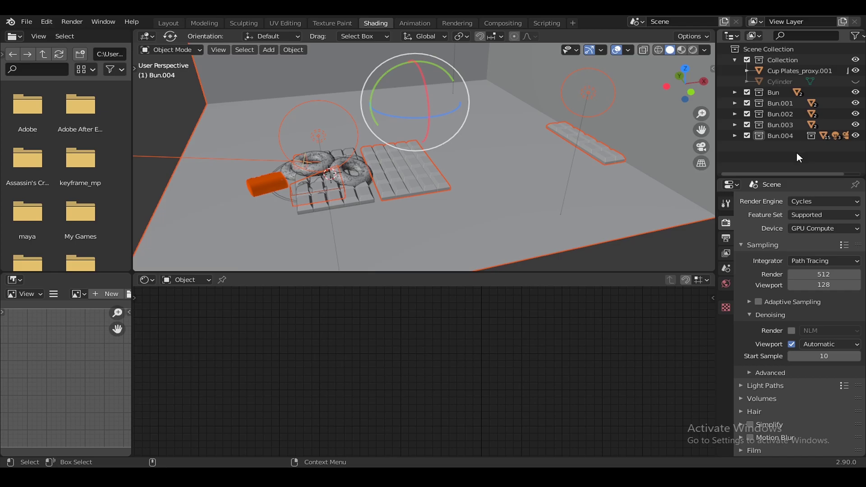
Step: Hide Cup Plates_proxy.001 in the viewport, keeping Collection visible
click(856, 59)
click(857, 60)
click(857, 71)
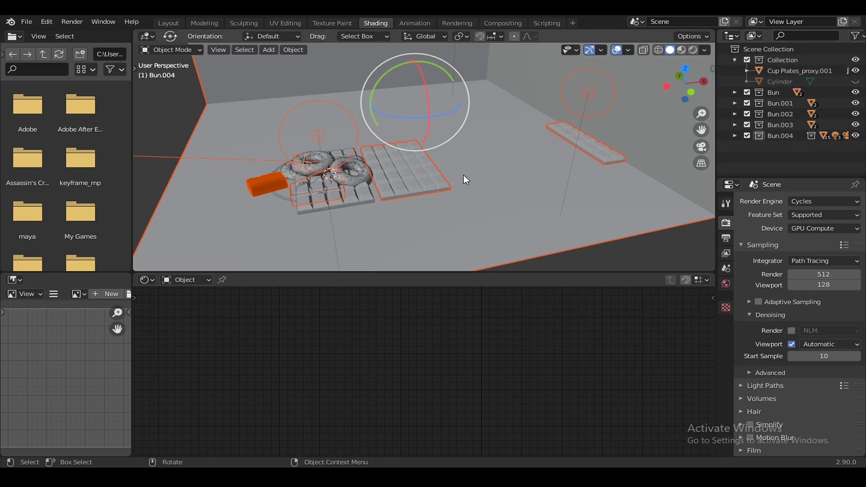
key(F3)
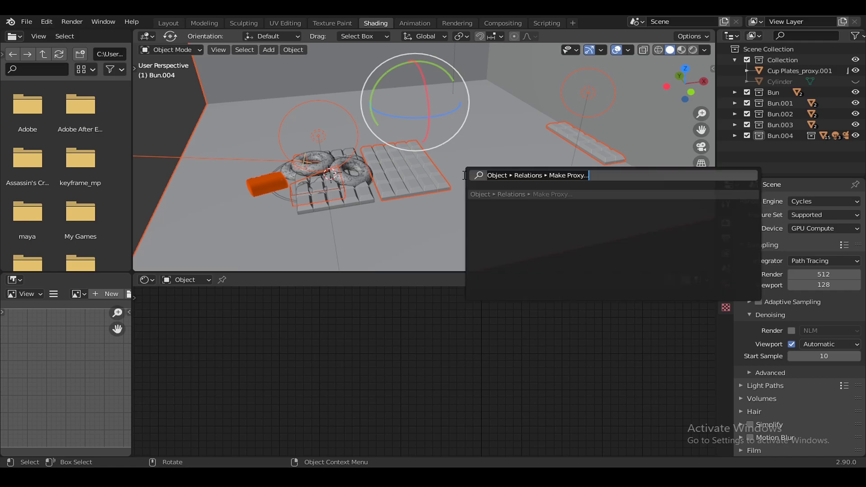
key(Escape)
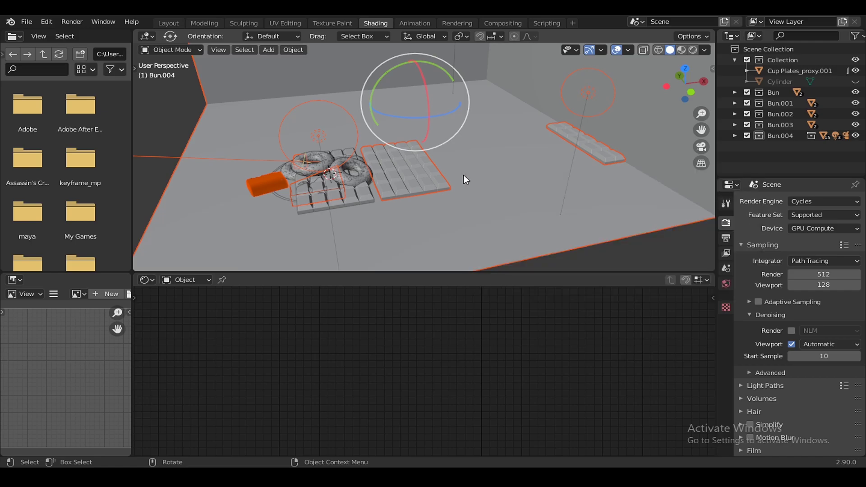
Step: Orbit around the appended room, test-moving the floor plane and undoing it
mouse_move(465, 178)
middle_down()
mouse_move(519, 170)
mouse_move(516, 157)
mouse_move(556, 157)
mouse_move(490, 140)
middle_up()
click(604, 142)
mouse_move(473, 190)
middle_down()
mouse_move(474, 212)
mouse_move(456, 205)
mouse_move(386, 217)
middle_up()
click(384, 214)
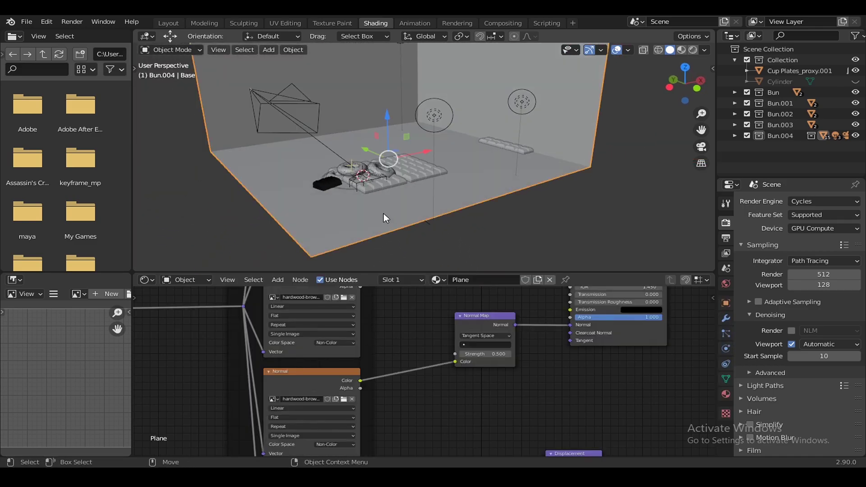
drag(386, 115, 384, 137)
key(ctrl+z)
click(612, 190)
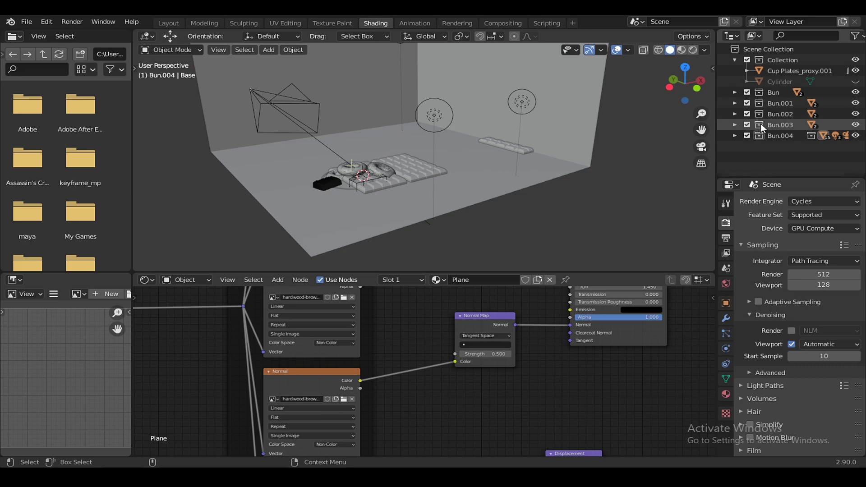
Step: Move Collection.001 out of Bun.004 to the top level of the Outliner
click(735, 136)
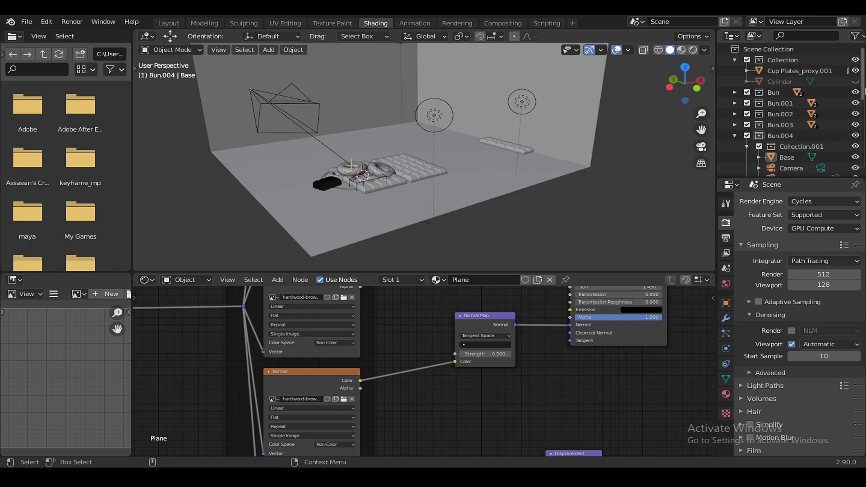
scroll(815, 112, down, 3)
click(814, 113)
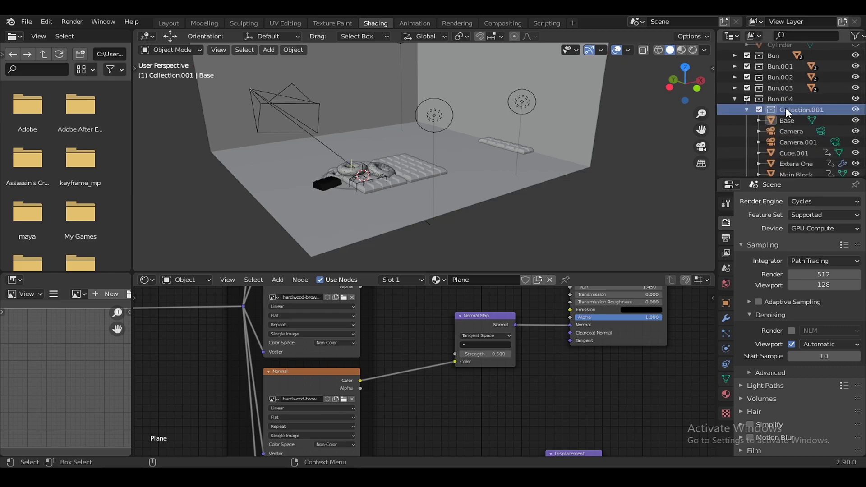
drag(790, 108, 791, 96)
scroll(736, 99, up, 3)
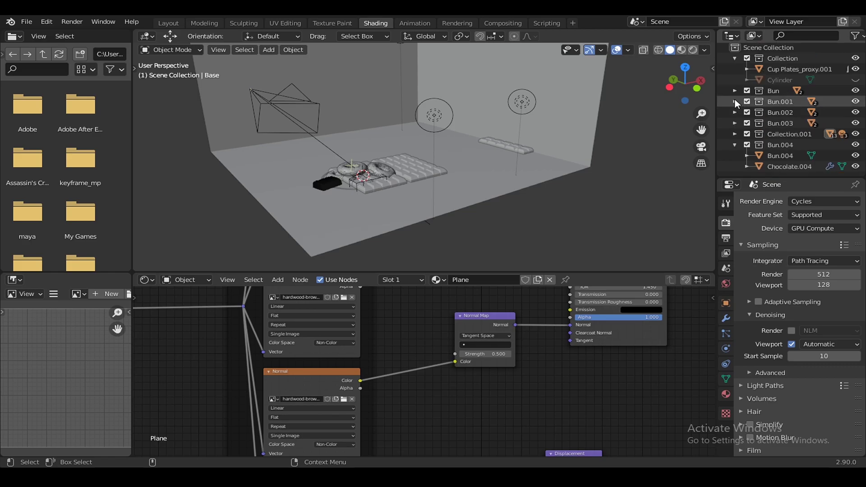
click(735, 145)
drag(793, 136, 790, 150)
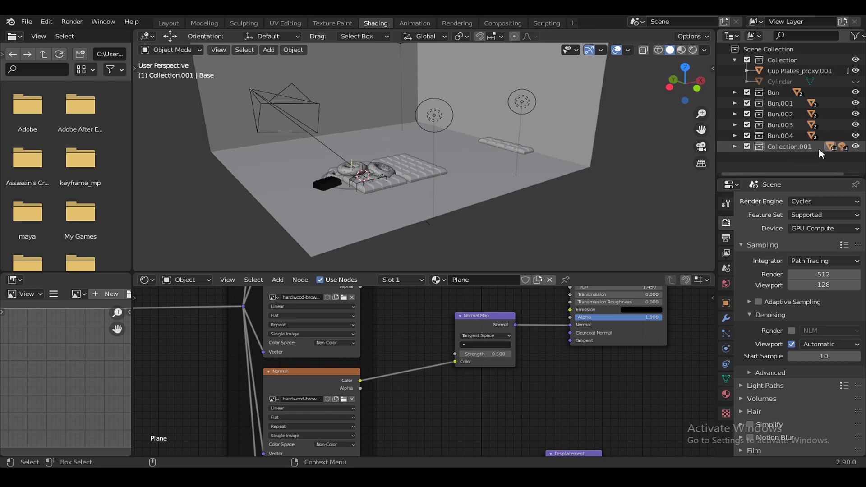
click(735, 146)
Step: Hide Cube.001, Extera One, the Main Block parts and Point lamps
scroll(789, 112, down, 5)
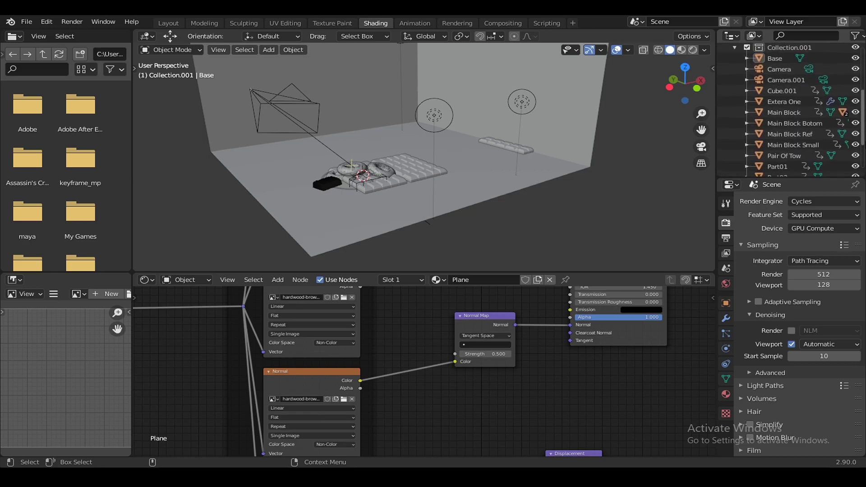
scroll(794, 113, down, 1)
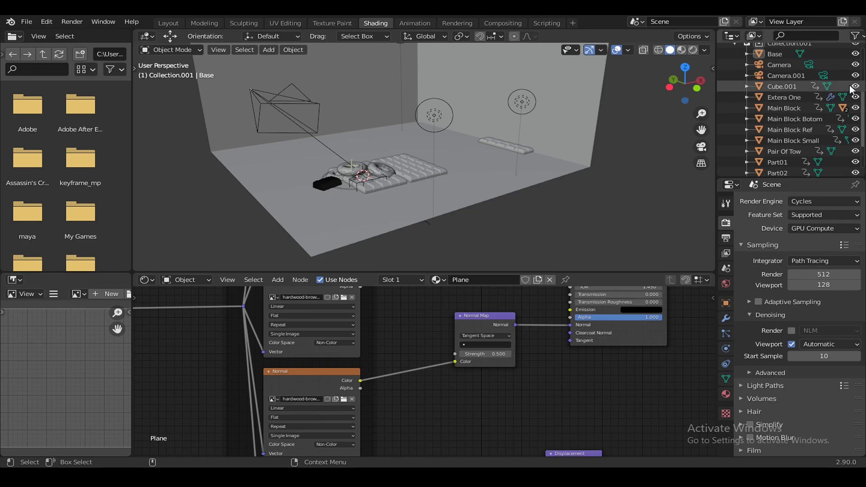
drag(856, 87, 857, 98)
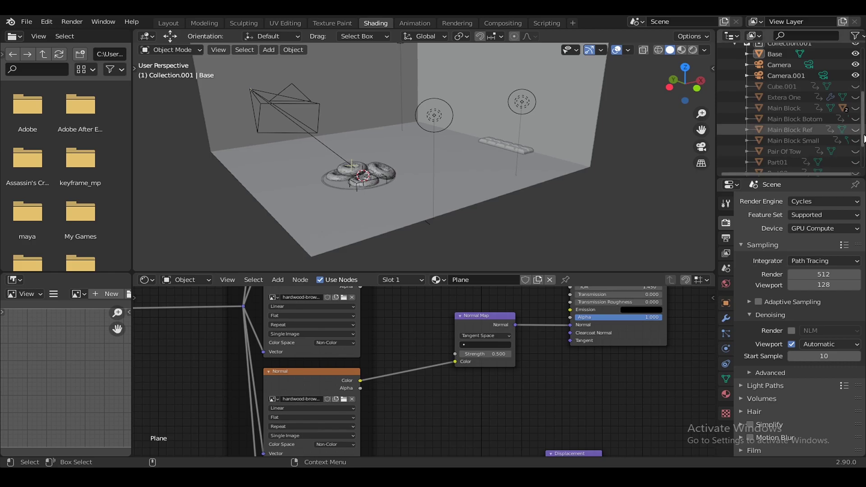
scroll(856, 171, down, 5)
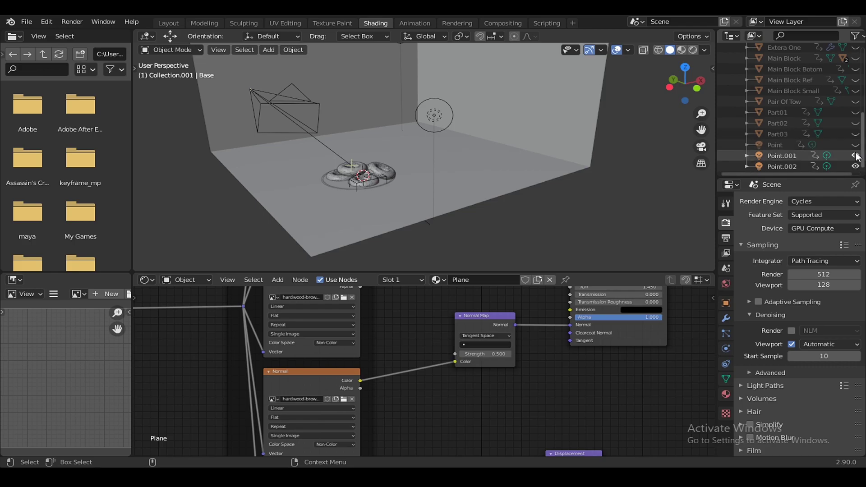
drag(858, 134, 857, 167)
scroll(864, 145, up, 1)
scroll(863, 136, up, 3)
scroll(857, 113, up, 3)
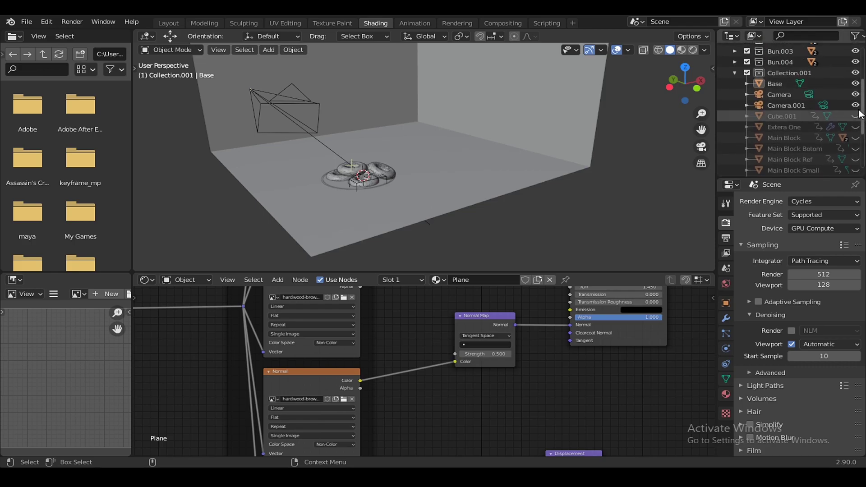
Step: Keep the Camera and Base room visible after briefly toggling them
click(855, 95)
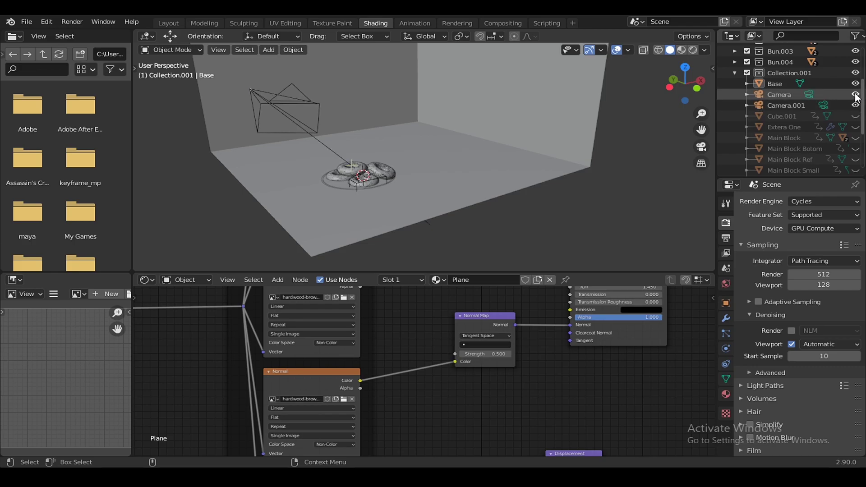
click(856, 94)
click(856, 84)
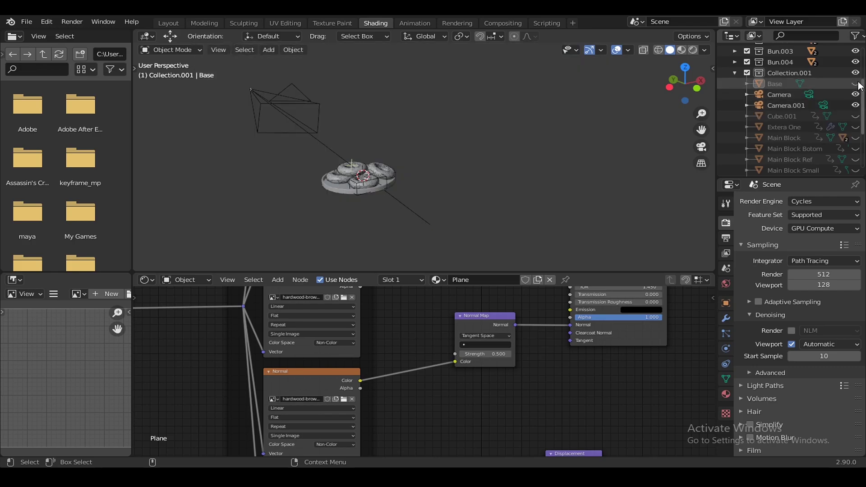
middle_drag(469, 154, 506, 152)
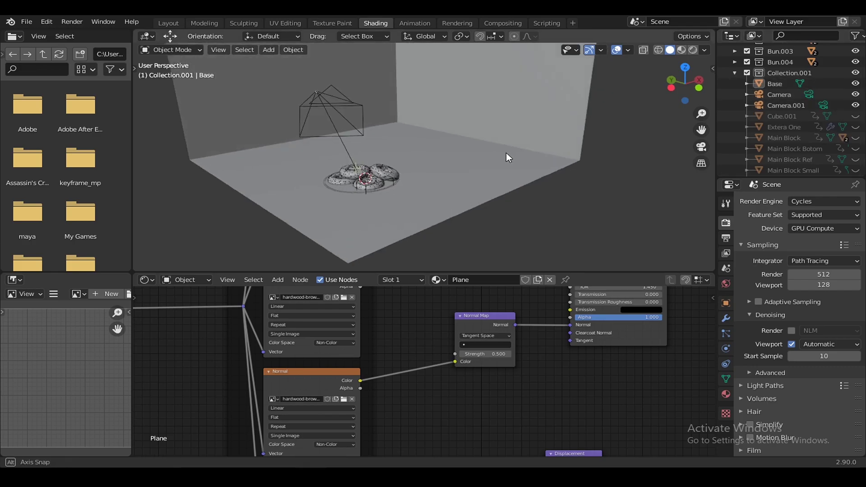
Step: In Material Preview, select Base and raise the wooden floor toward the plate
click(681, 51)
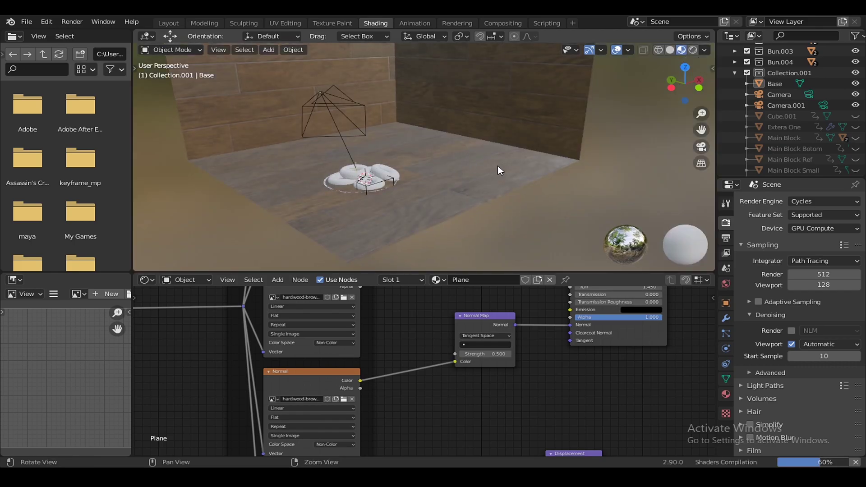
mouse_move(467, 177)
middle_down()
mouse_move(476, 148)
mouse_move(479, 167)
middle_up()
click(502, 163)
drag(375, 124, 377, 131)
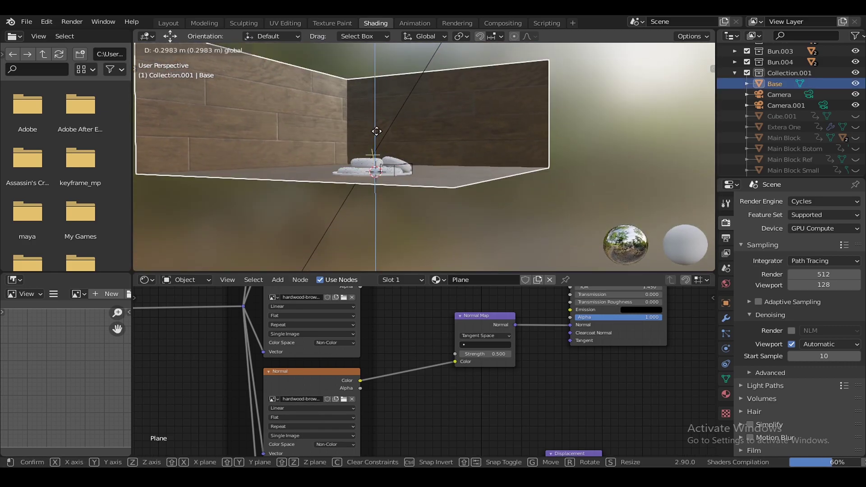
click(381, 150)
scroll(458, 161, up, 5)
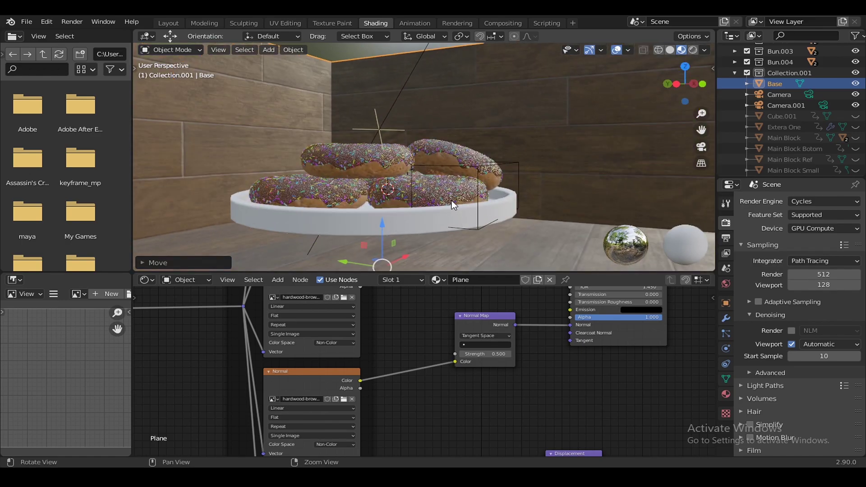
scroll(459, 167, up, 2)
drag(388, 199, 387, 116)
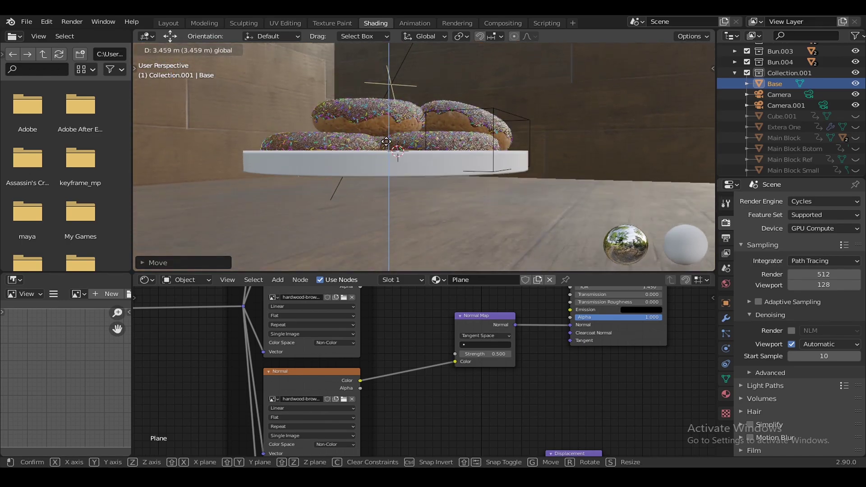
click(386, 116)
Step: Fine-tune the floor height along Z, save, and view through the camera
middle_drag(388, 118, 407, 112)
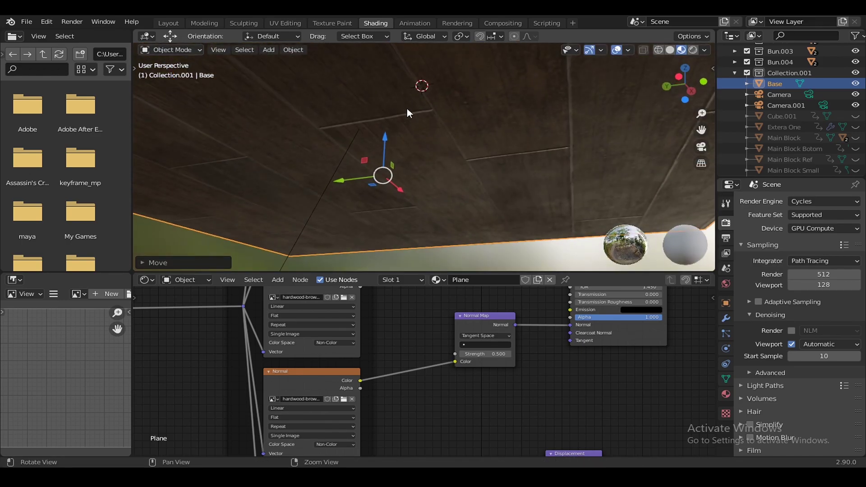
key(g)
key(z)
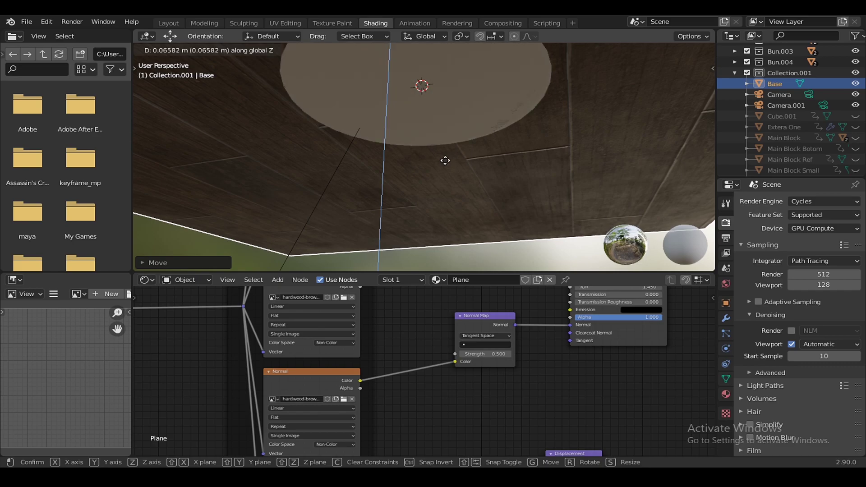
click(446, 161)
mouse_move(506, 154)
middle_down()
mouse_move(466, 164)
mouse_move(459, 191)
mouse_move(470, 185)
mouse_move(445, 203)
middle_up()
key(ctrl+s)
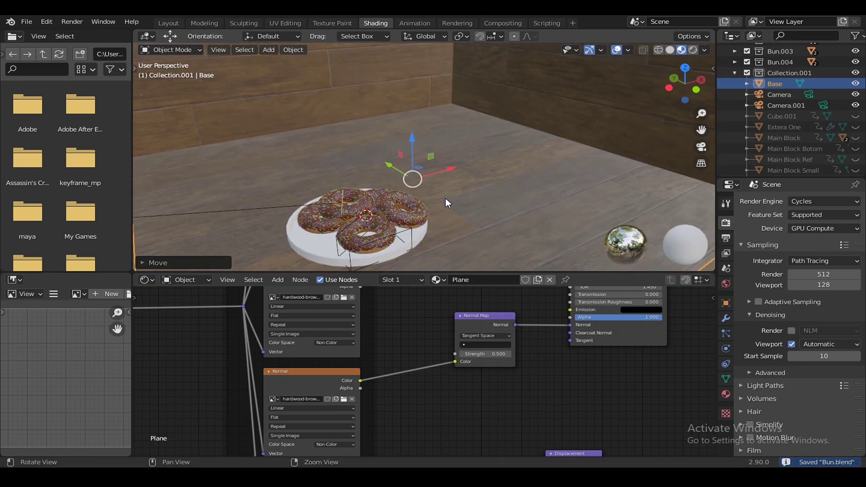
key(KP_0)
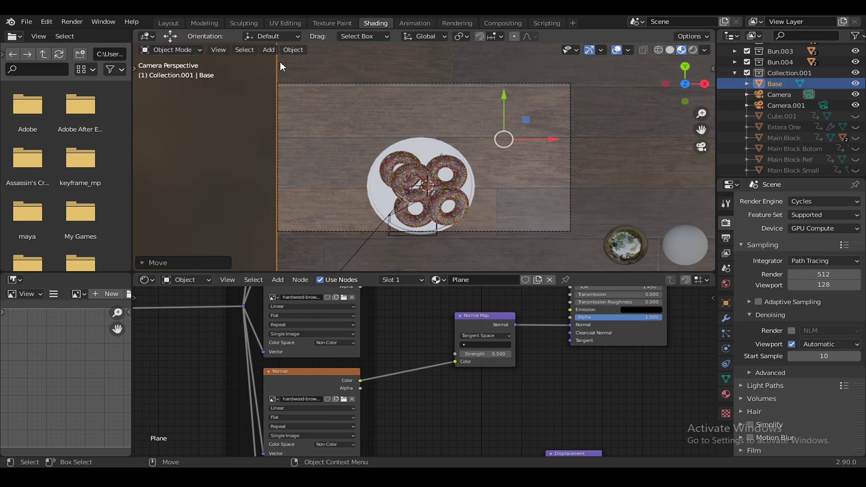
Step: Set Camera.001 as the active camera via View > Cameras > Set Active Object as Camera
click(790, 95)
click(790, 106)
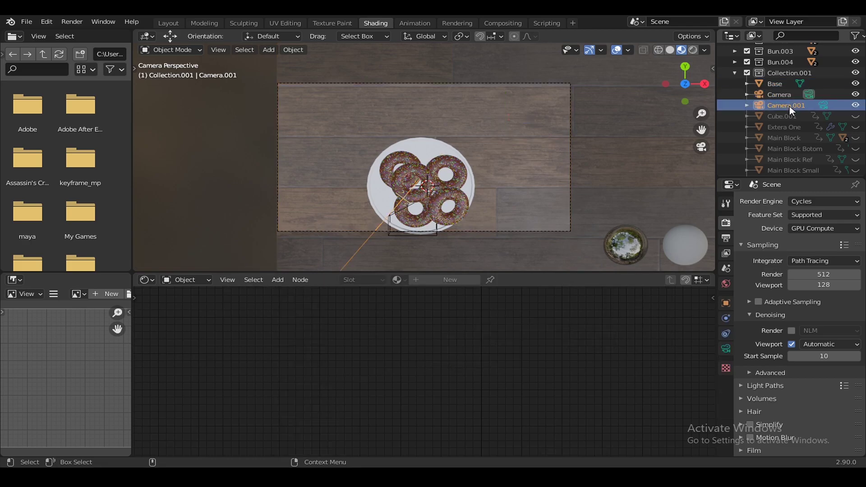
click(219, 49)
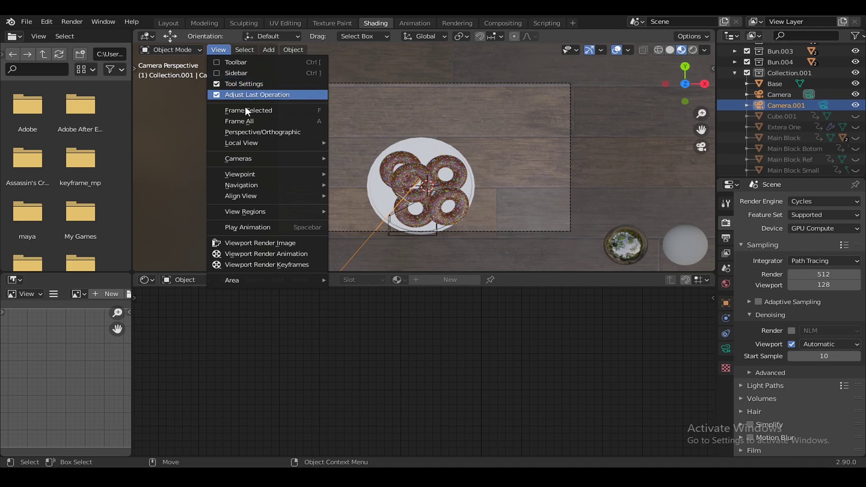
mouse_move(238, 158)
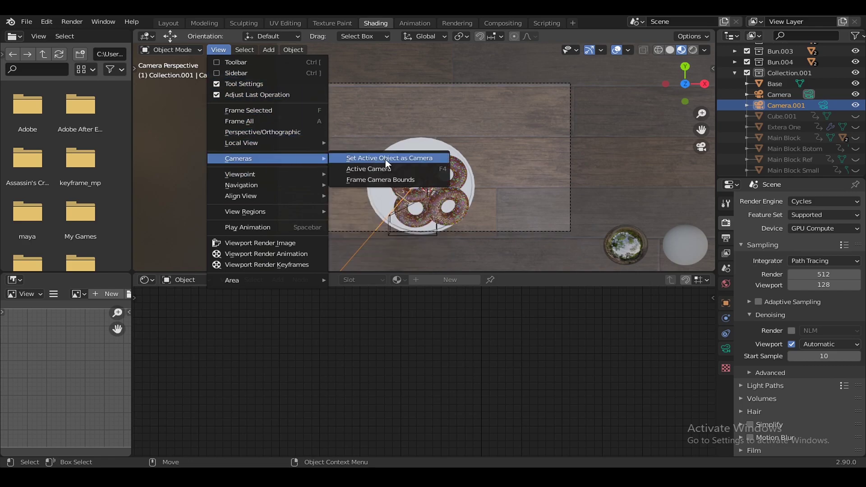
click(385, 159)
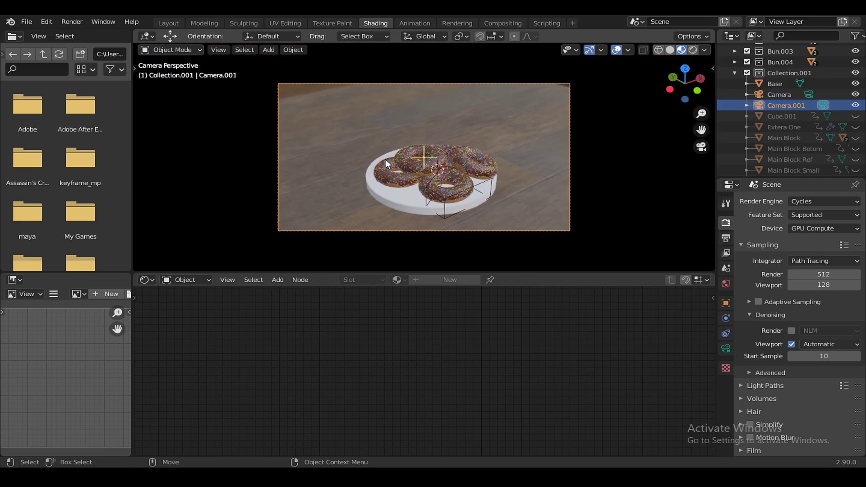
click(524, 178)
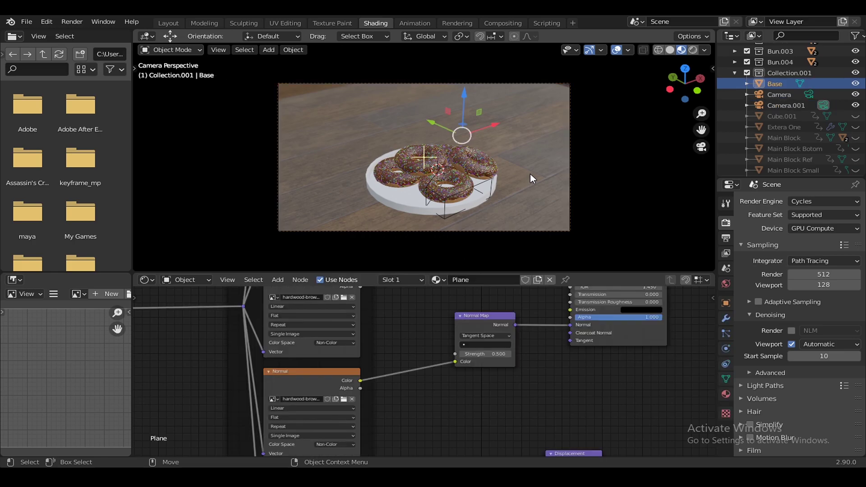
Step: Preview the scene in Rendered shading with Part01–03 hidden and the Point lights on, then save
click(697, 50)
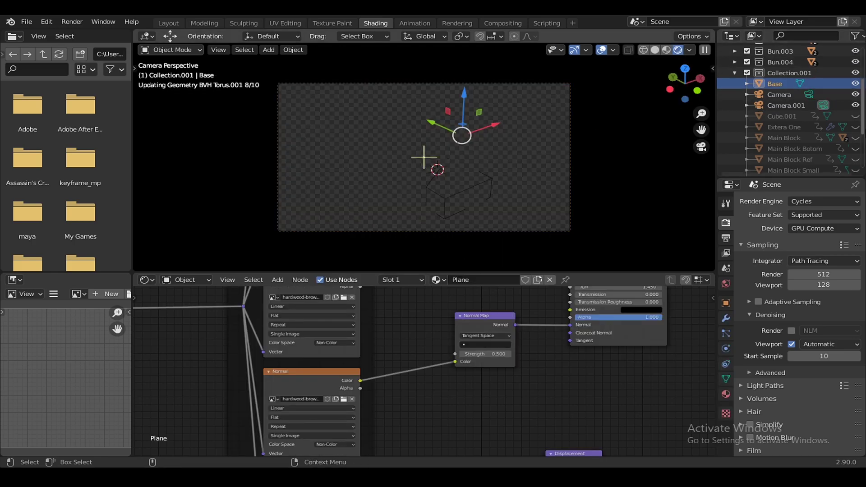
scroll(857, 135, down, 5)
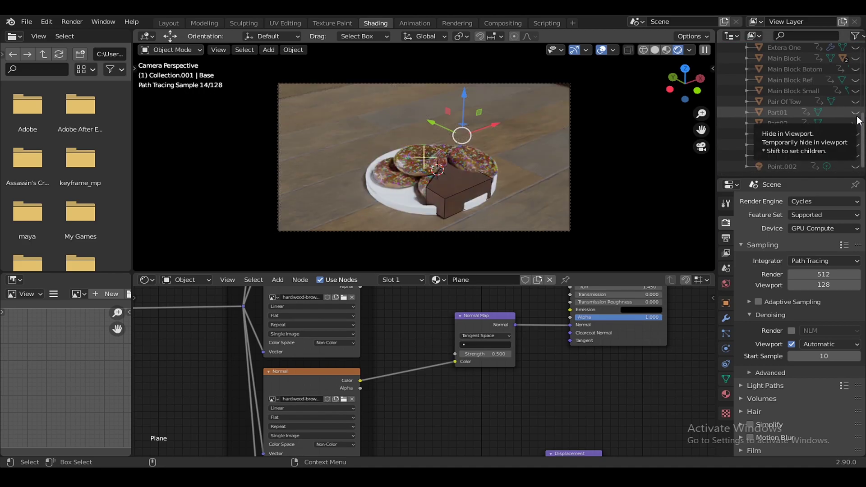
click(856, 112)
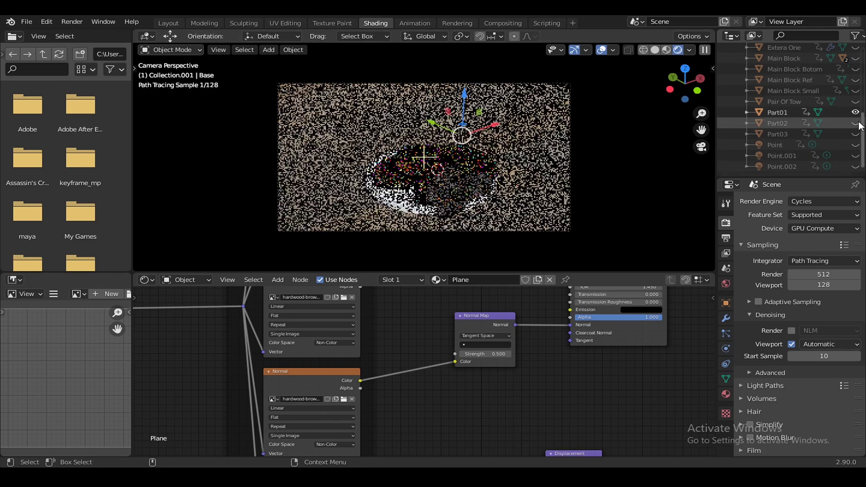
click(855, 134)
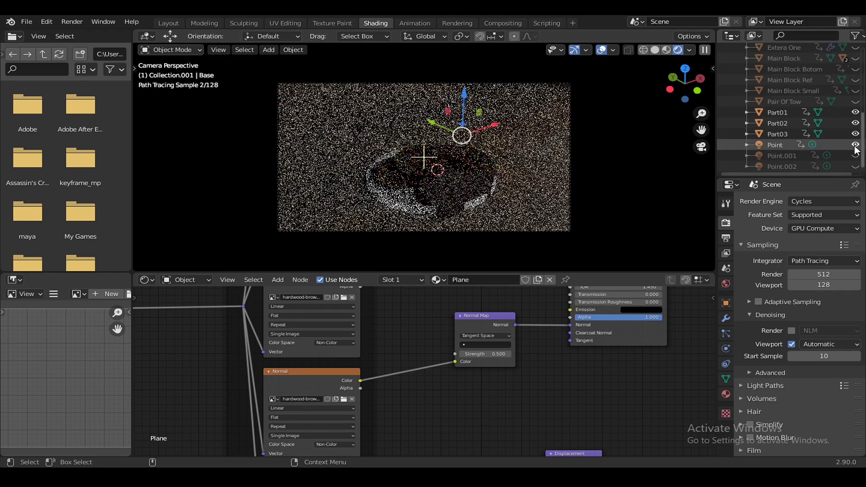
click(856, 144)
click(856, 123)
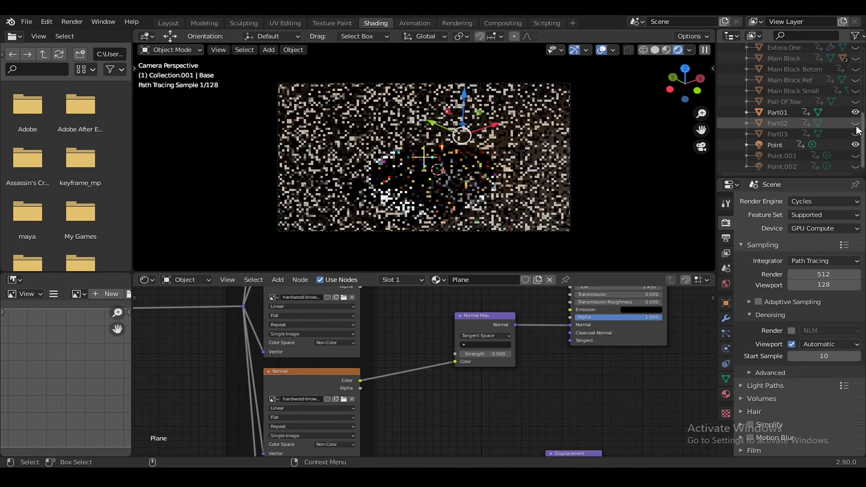
click(856, 156)
click(856, 112)
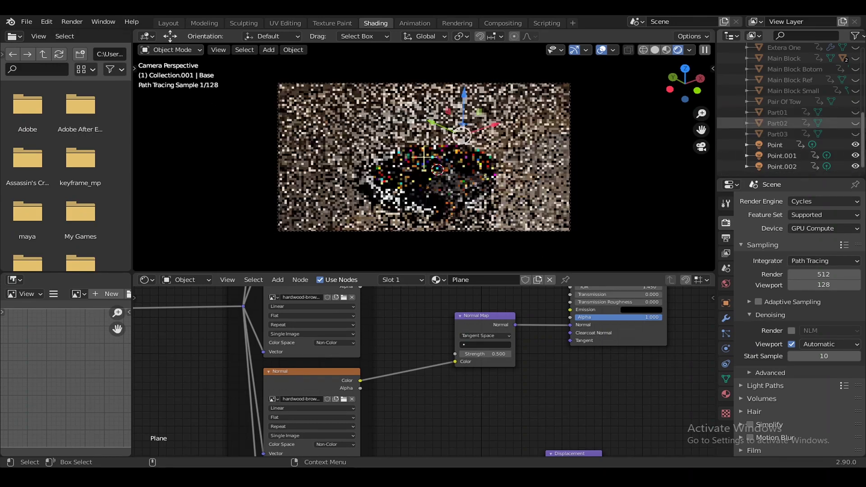
key(ctrl+s)
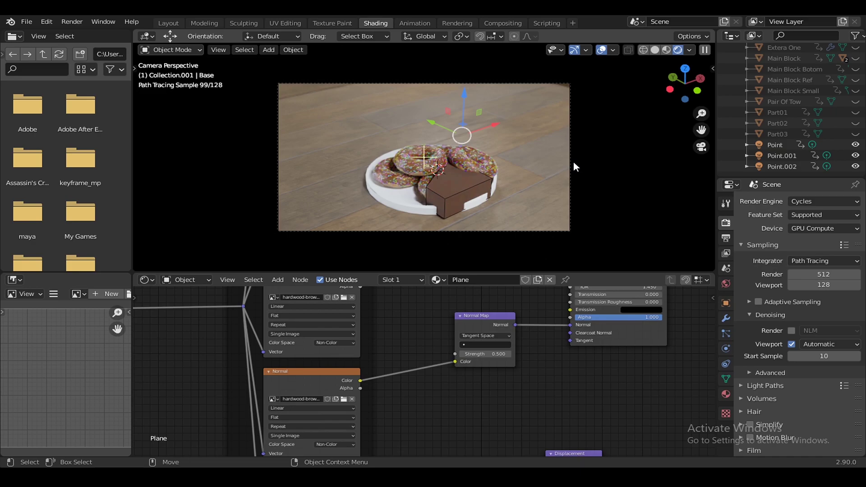
Step: Delete Camera, Camera.001 and a range of other unneeded objects selected in the Outliner
click(466, 189)
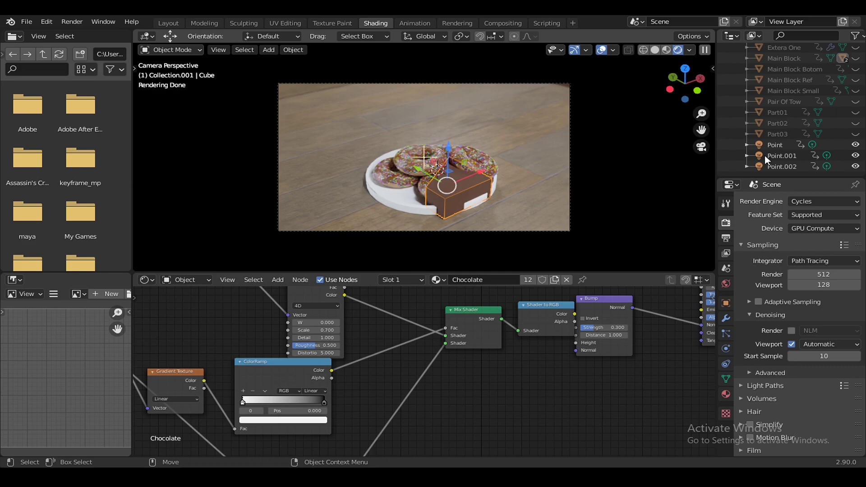
scroll(794, 113, up, 3)
scroll(794, 113, up, 4)
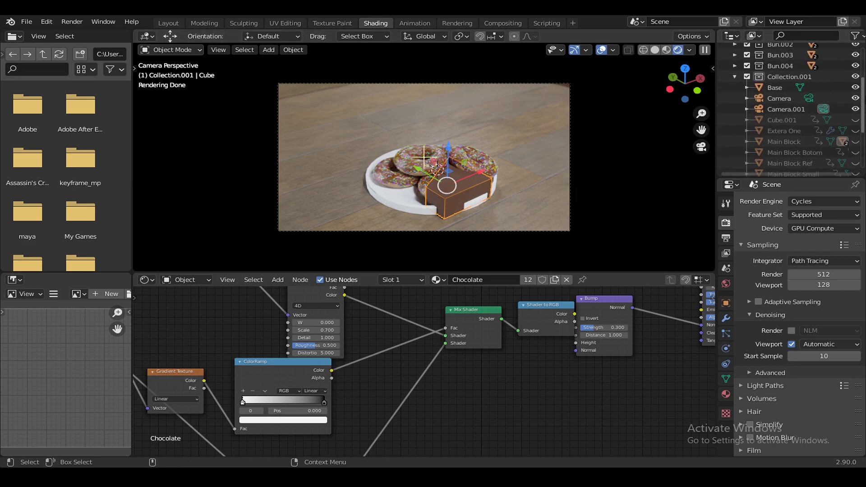
click(790, 111)
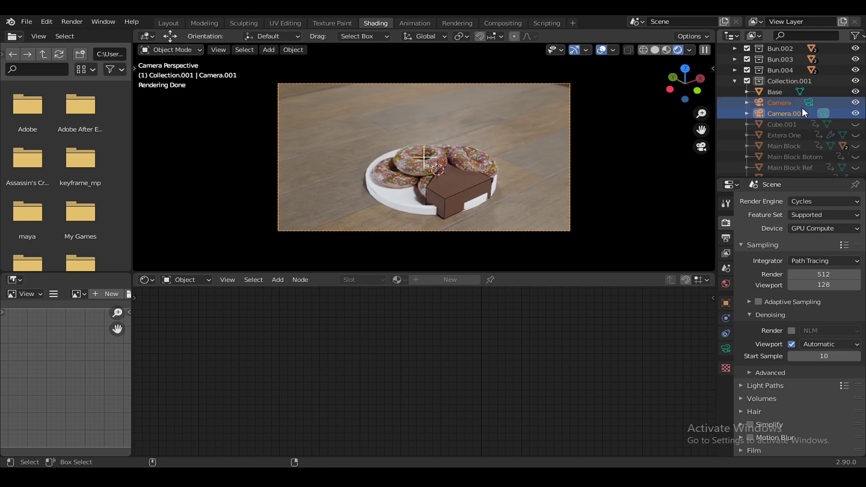
click(794, 103)
scroll(794, 135, down, 4)
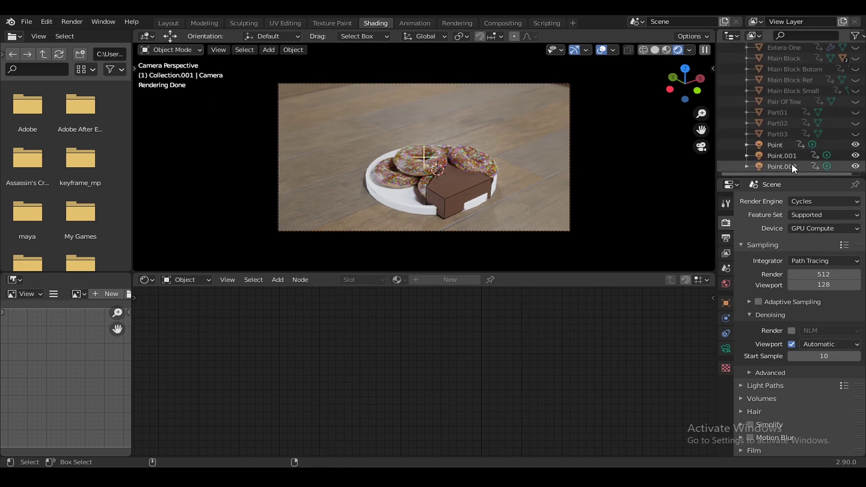
shift+click(798, 154)
key(Delete)
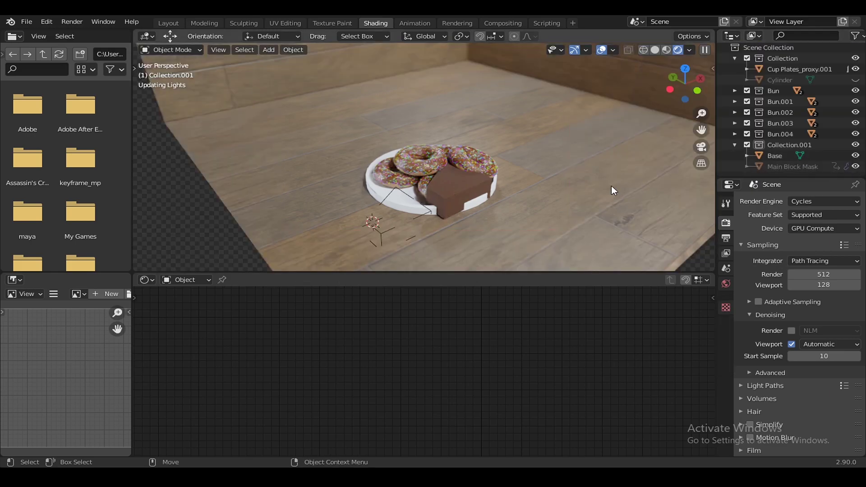
Step: Delete the chocolate block from the plate, viewed in Material Preview shading
click(476, 193)
middle_drag(476, 193, 522, 192)
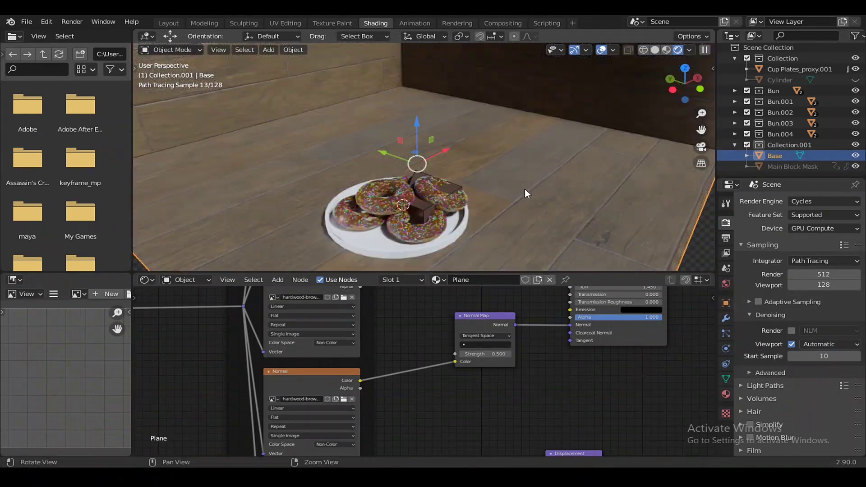
middle_drag(524, 189, 456, 197)
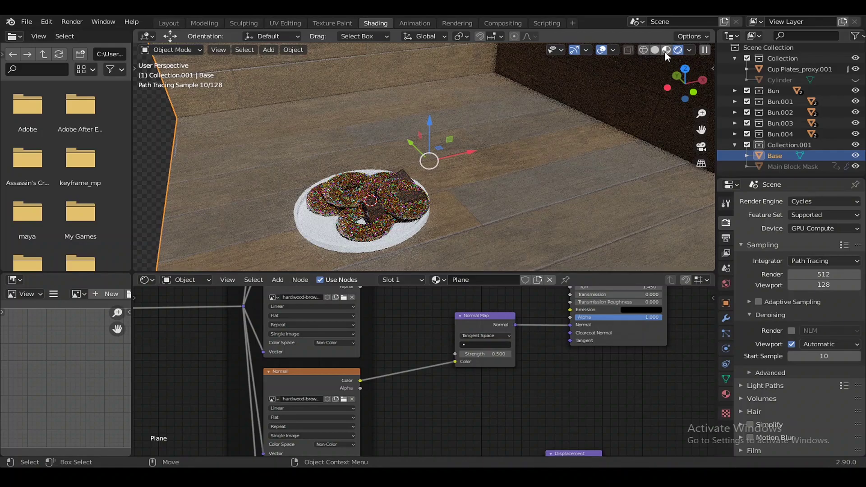
click(666, 51)
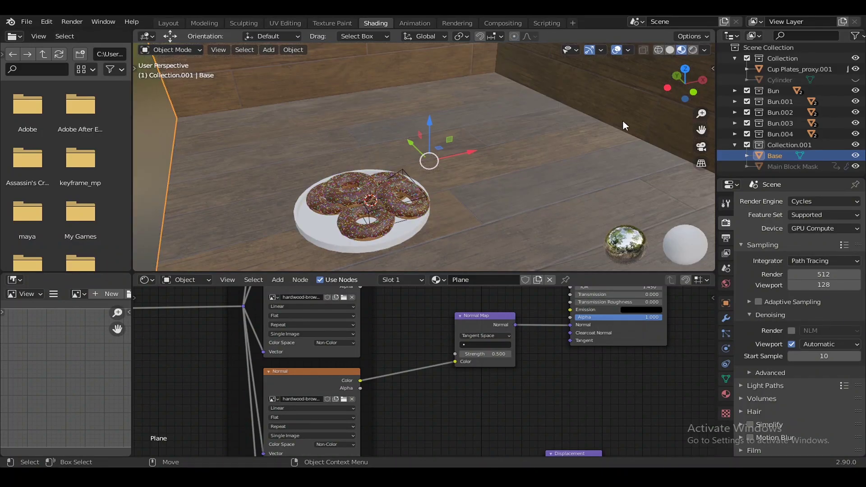
click(405, 172)
shift+middle_drag(405, 173, 480, 153)
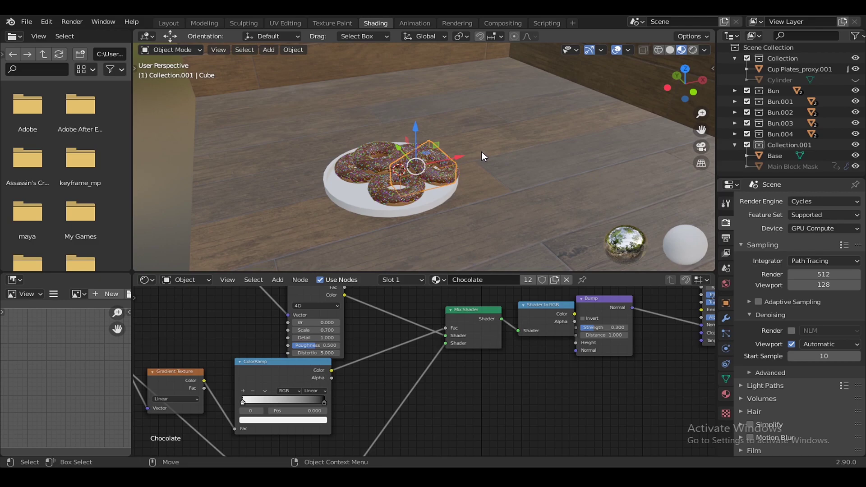
key(Delete)
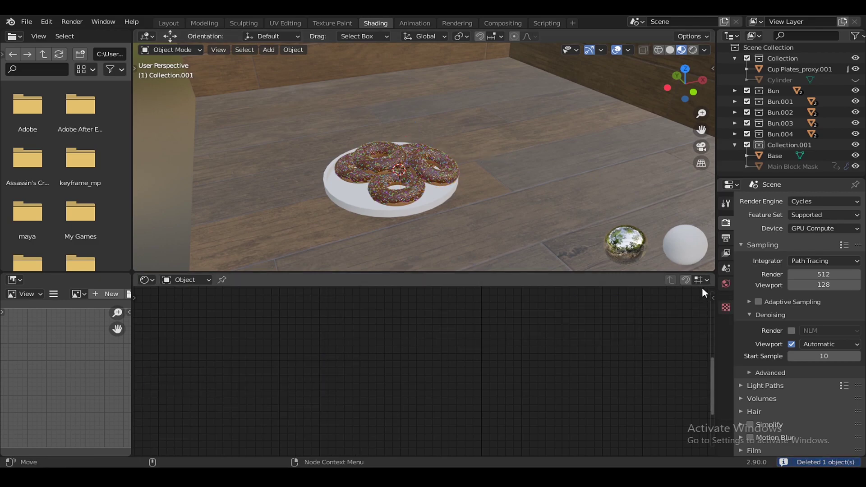
mouse_move(573, 189)
middle_down()
mouse_move(581, 173)
mouse_move(485, 170)
mouse_move(554, 166)
mouse_move(575, 198)
mouse_move(541, 193)
mouse_move(562, 183)
mouse_move(509, 170)
middle_up()
Step: Save, then frame the donut plate on the wooden floor in Rendered shading
key(ctrl+s)
scroll(518, 211, up, 2)
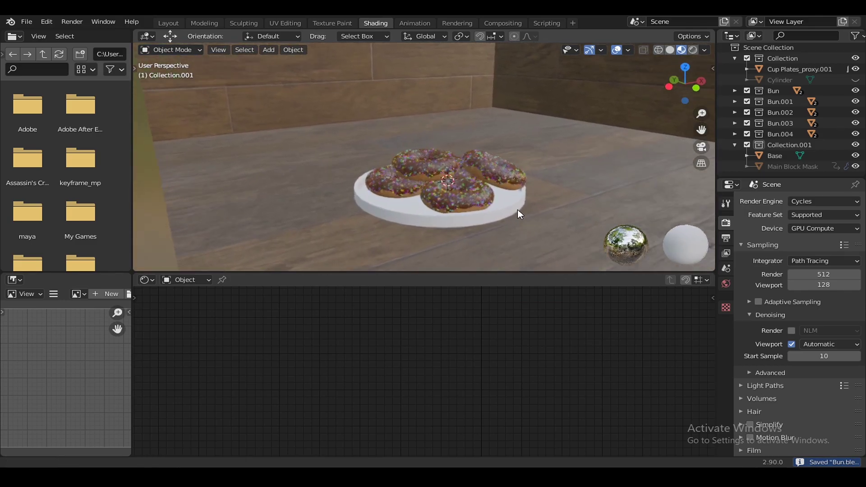
mouse_move(517, 210)
middle_down()
mouse_move(511, 199)
mouse_move(533, 204)
mouse_move(511, 206)
mouse_move(515, 224)
mouse_move(492, 229)
mouse_move(387, 215)
mouse_move(445, 194)
mouse_move(462, 123)
middle_up()
scroll(462, 123, down, 5)
mouse_move(451, 156)
middle_down()
mouse_move(513, 183)
mouse_move(541, 236)
mouse_move(446, 182)
middle_up()
scroll(446, 199, up, 3)
middle_drag(448, 216, 451, 209)
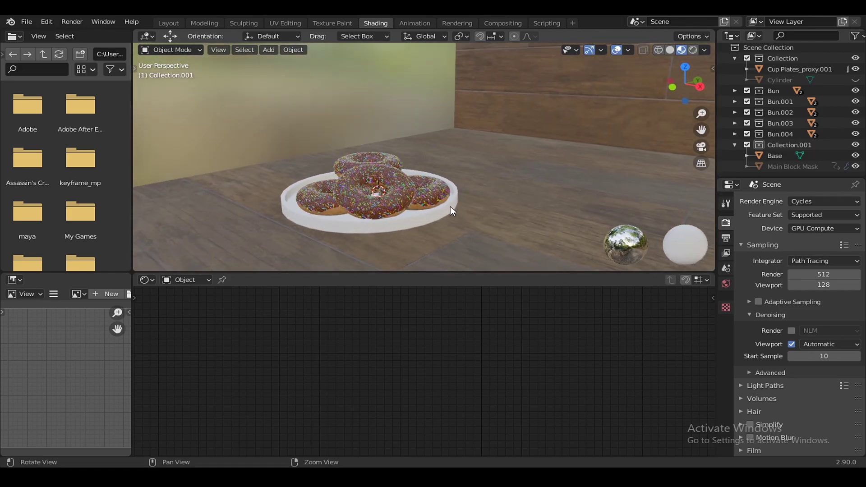
click(694, 50)
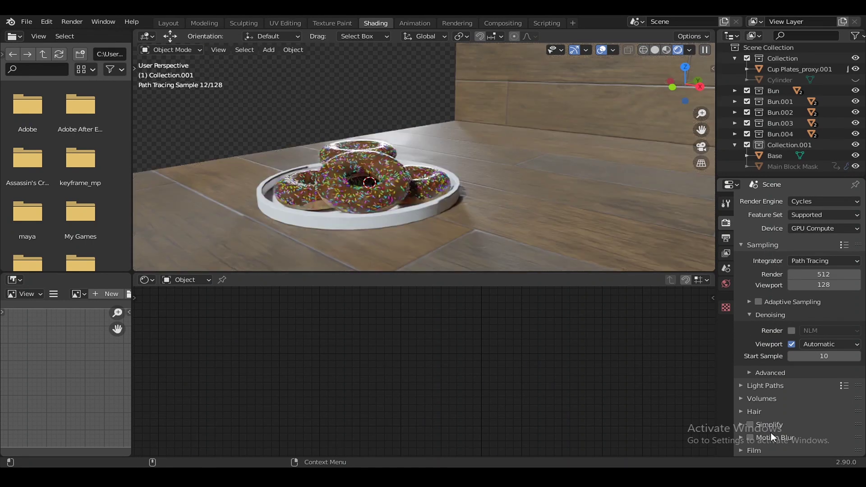
Step: Turn off Transparent in the Film render settings so the HDRI background shows
click(772, 451)
scroll(774, 424, down, 6)
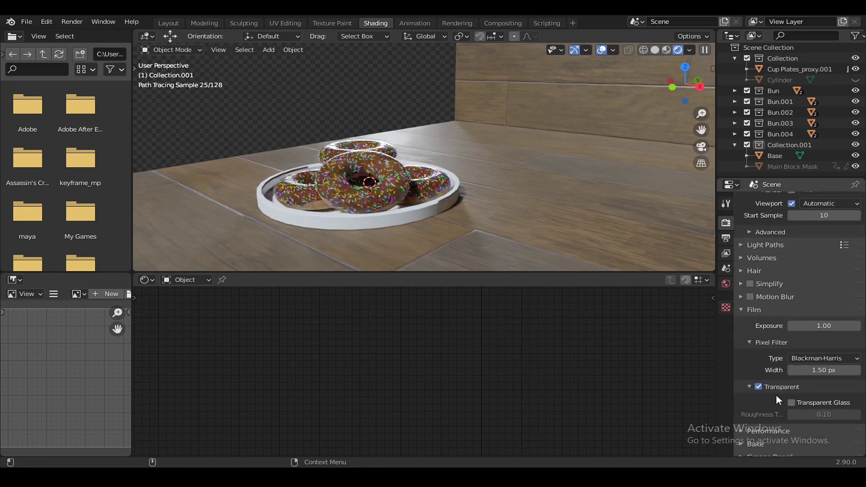
click(759, 385)
scroll(777, 313, up, 6)
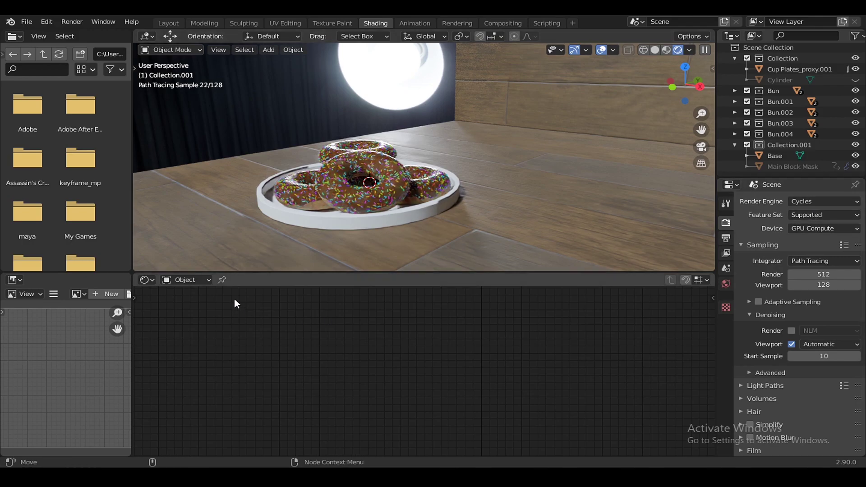
Step: Switch the Shader Editor to World and frame the environment nodes
click(194, 281)
click(194, 304)
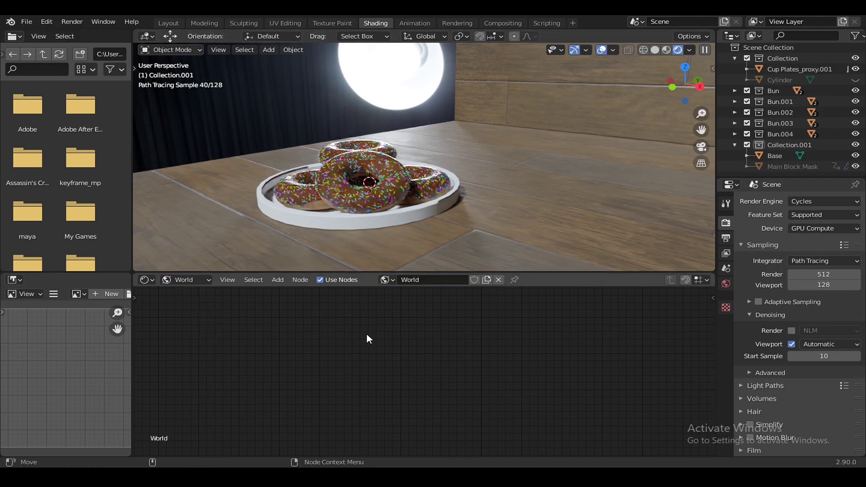
middle_drag(329, 333, 319, 358)
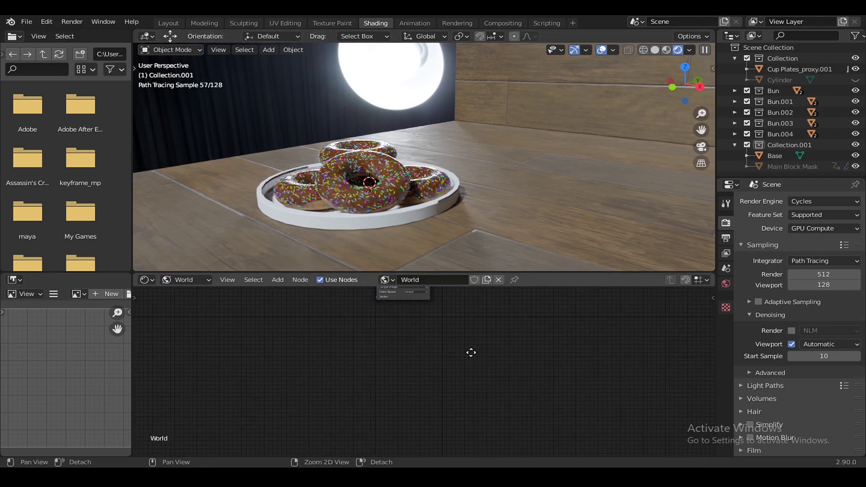
middle_drag(509, 378, 572, 427)
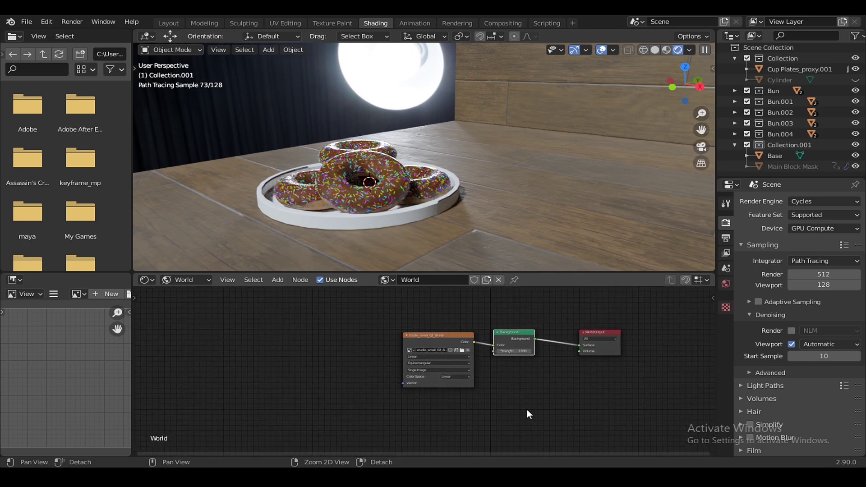
scroll(527, 408, up, 3)
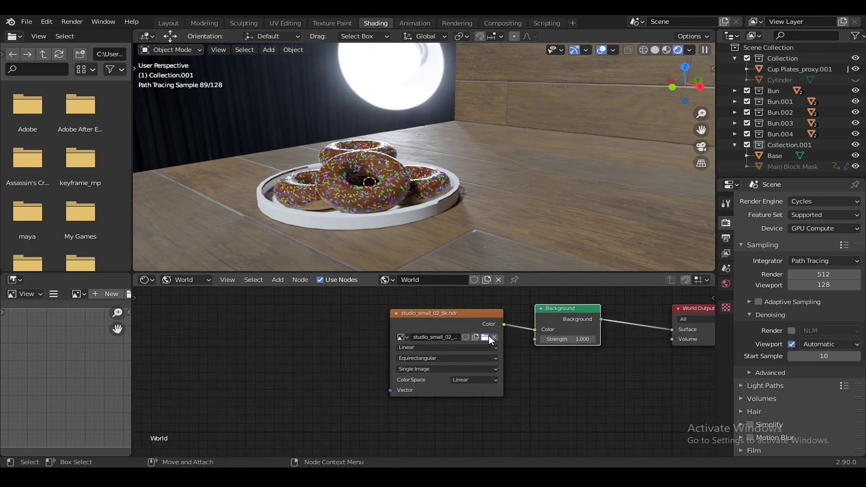
Step: Load delta_2_4k.hdr as the Environment Texture image
click(486, 337)
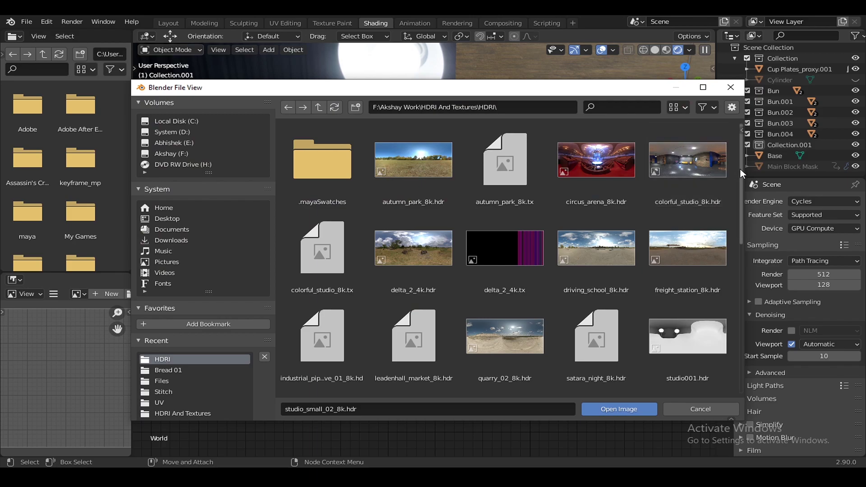
mouse_move(743, 172)
mouse_down()
mouse_move(757, 238)
mouse_move(758, 220)
mouse_up()
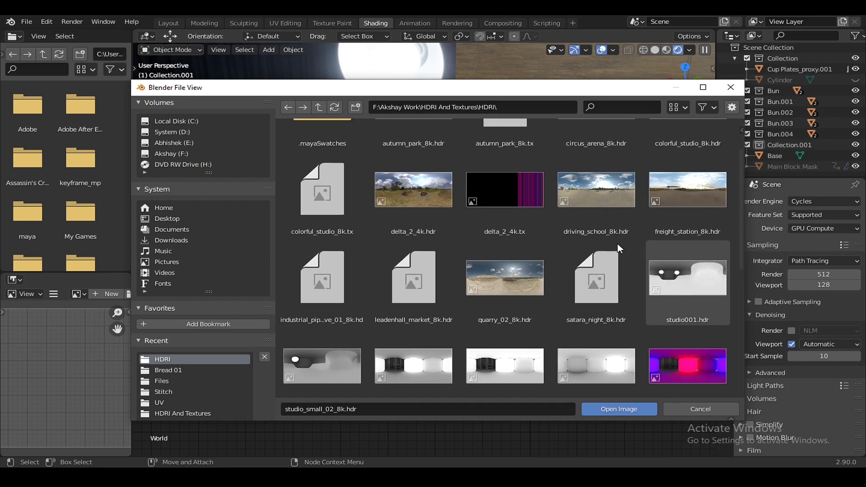
click(407, 201)
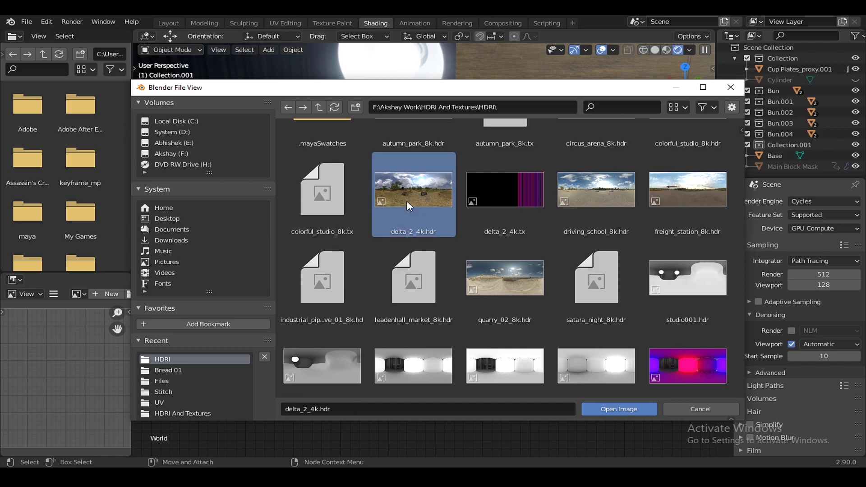
click(619, 408)
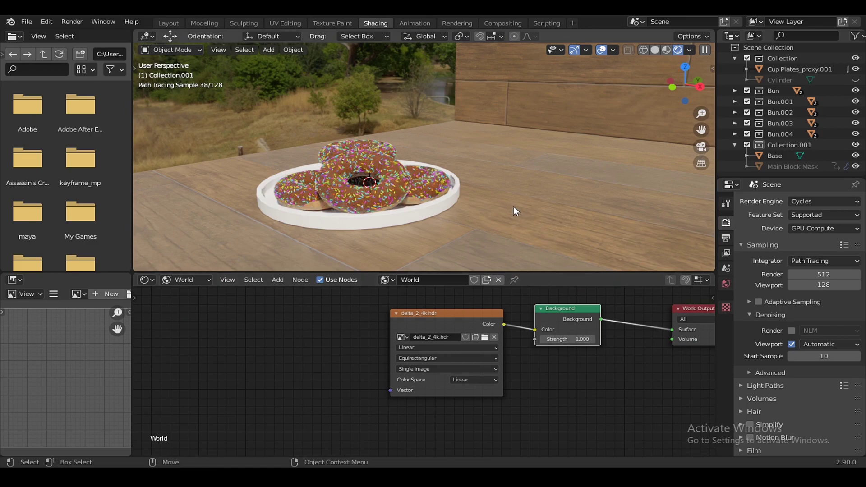
Step: Delete the back and right wall faces of the Base mesh, leaving only the floor
click(545, 210)
mouse_move(558, 224)
middle_down()
mouse_move(527, 205)
mouse_move(573, 221)
mouse_move(567, 201)
mouse_move(548, 207)
mouse_move(480, 196)
middle_up()
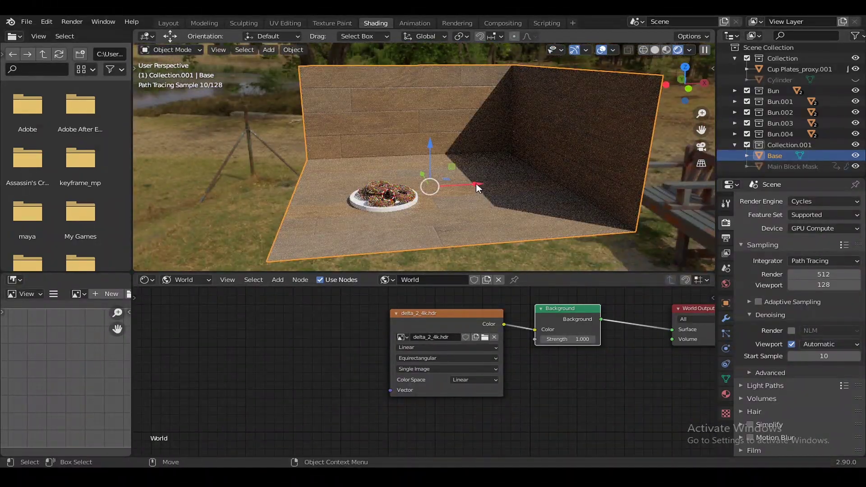
drag(477, 185, 426, 185)
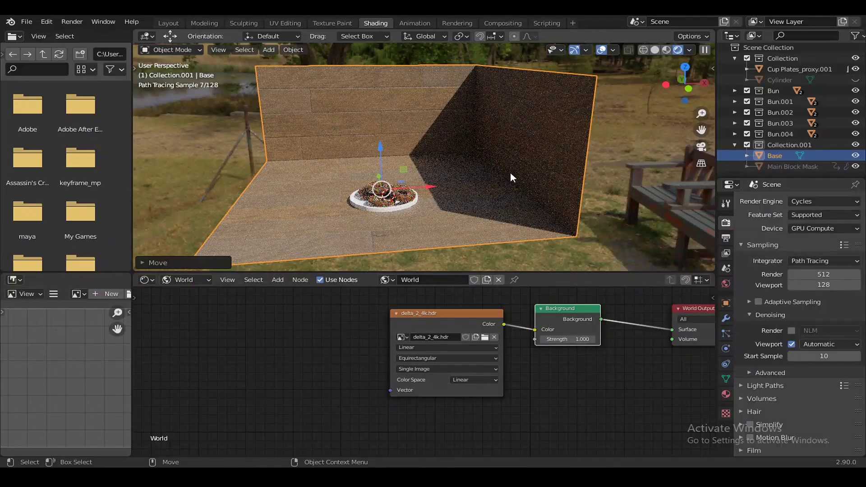
key(Tab)
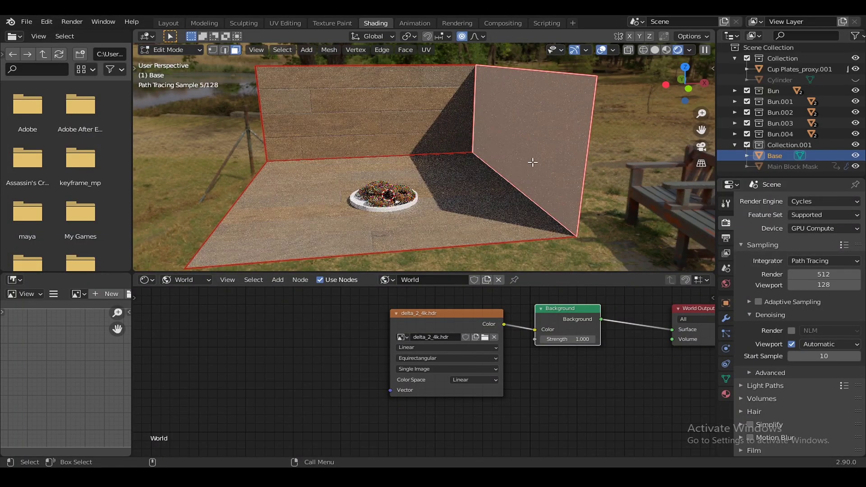
click(449, 121)
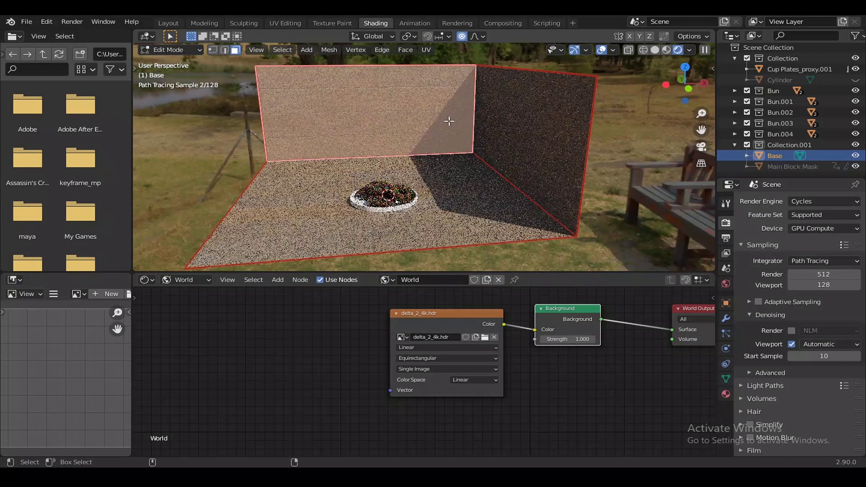
shift+click(529, 127)
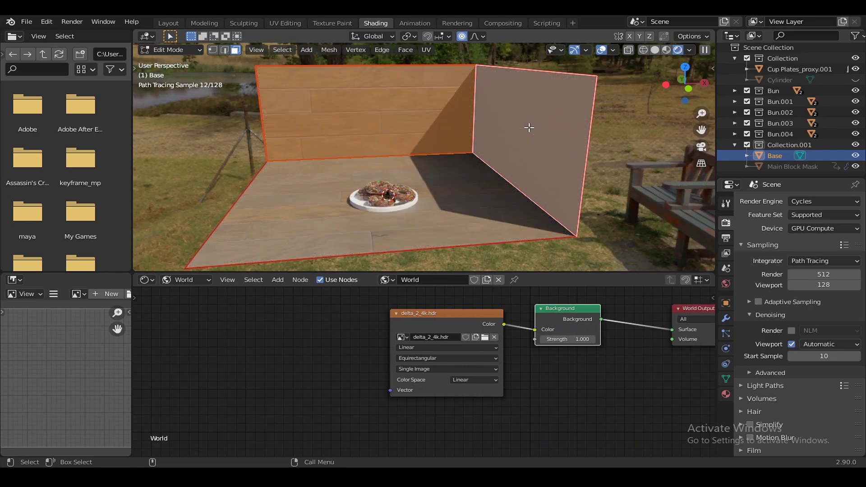
key(x)
click(530, 128)
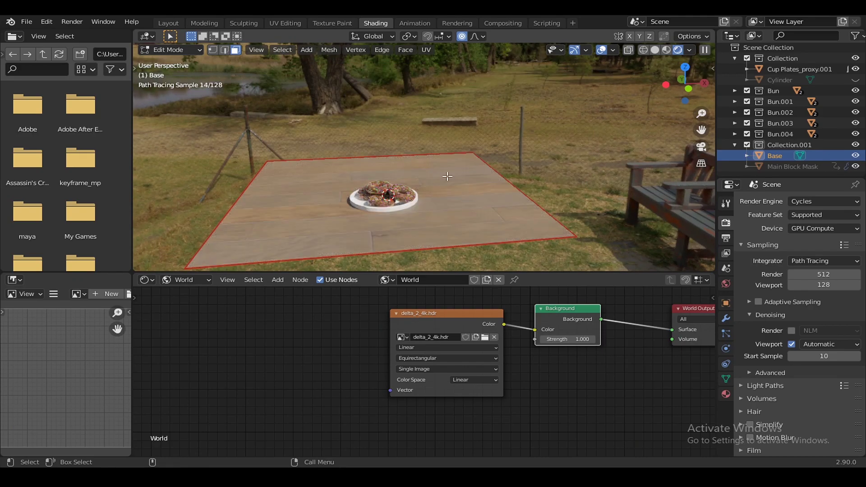
key(Tab)
mouse_move(442, 185)
middle_down()
mouse_move(389, 189)
mouse_move(649, 142)
middle_up()
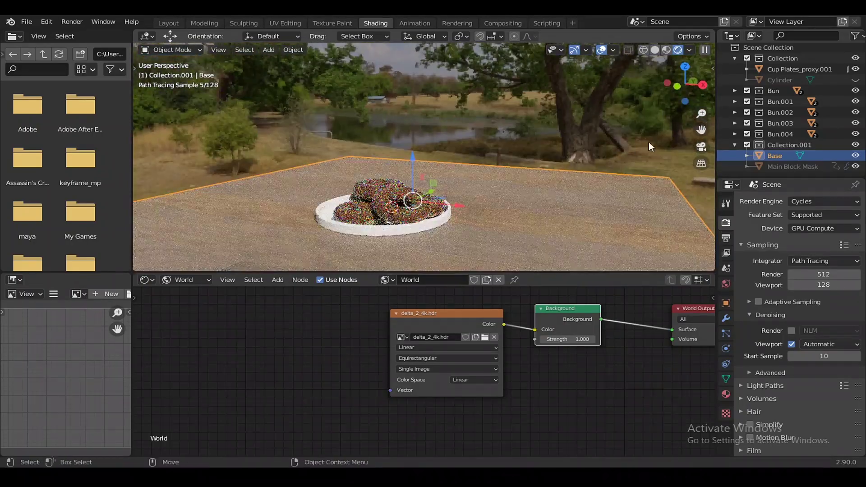
Step: From a top-down view of the plate, add a new camera via 'add cam' search
key(KP_7)
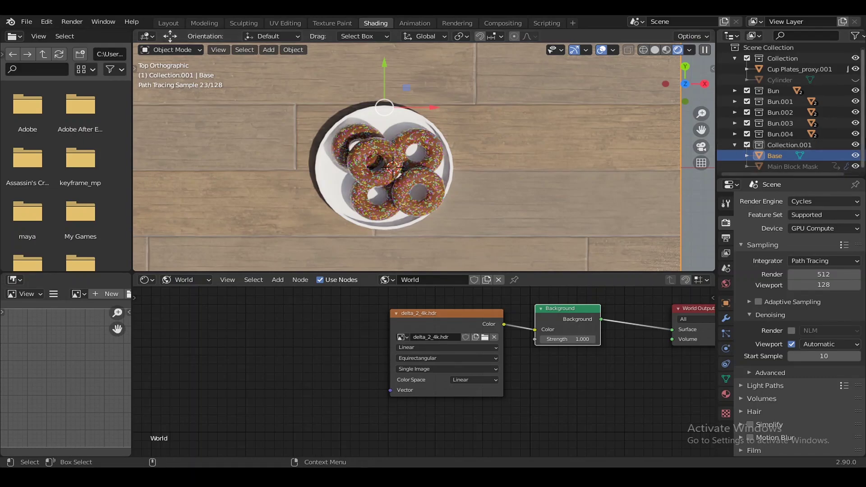
scroll(790, 109, up, 1)
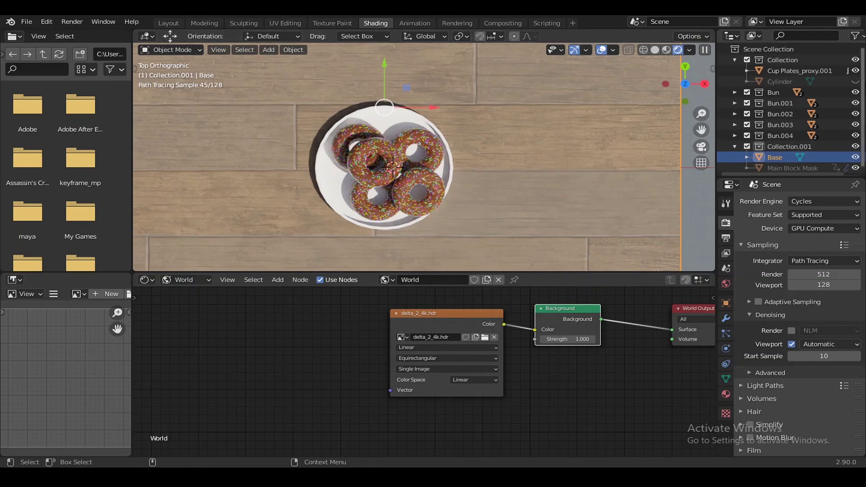
mouse_move(537, 168)
shift+middle_down()
mouse_move(600, 169)
mouse_move(573, 170)
shift+middle_up()
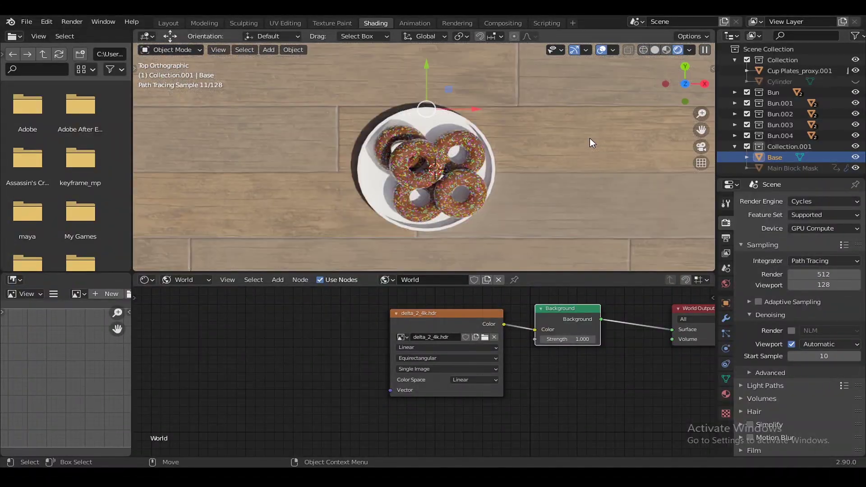
key(F3)
text(add)
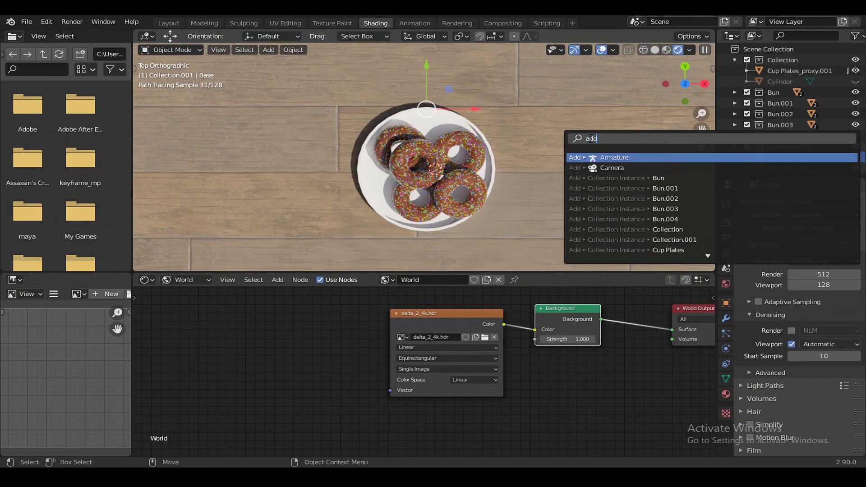
text( came)
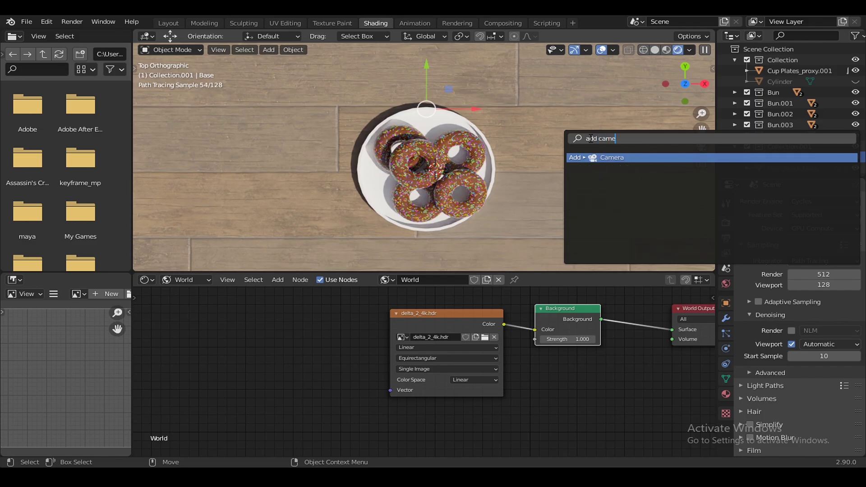
key(Return)
Step: Look through the new camera and enable Lock Camera to View
key(KP_0)
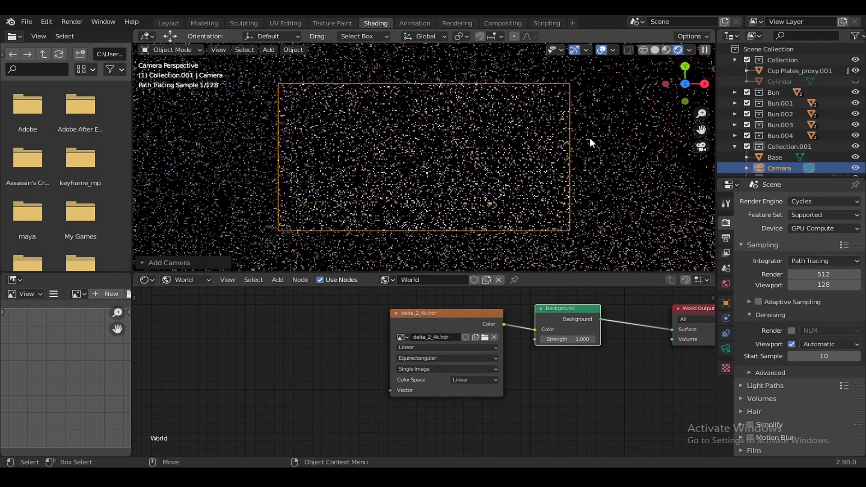
key(n)
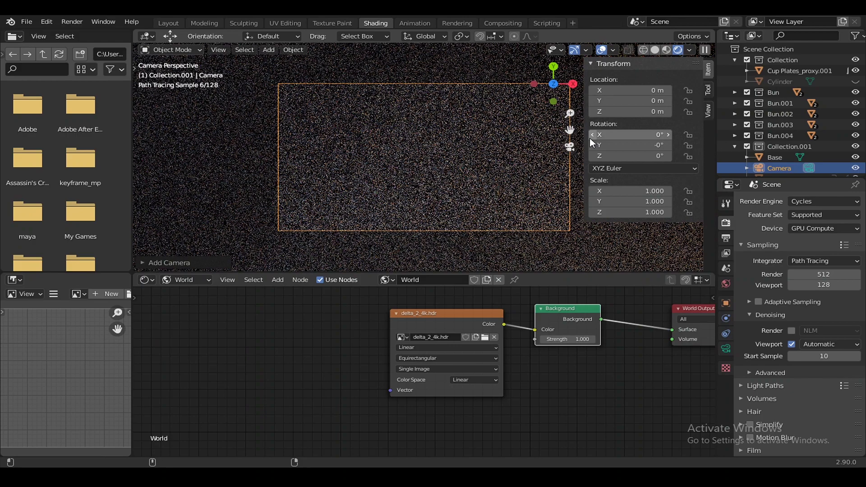
click(708, 113)
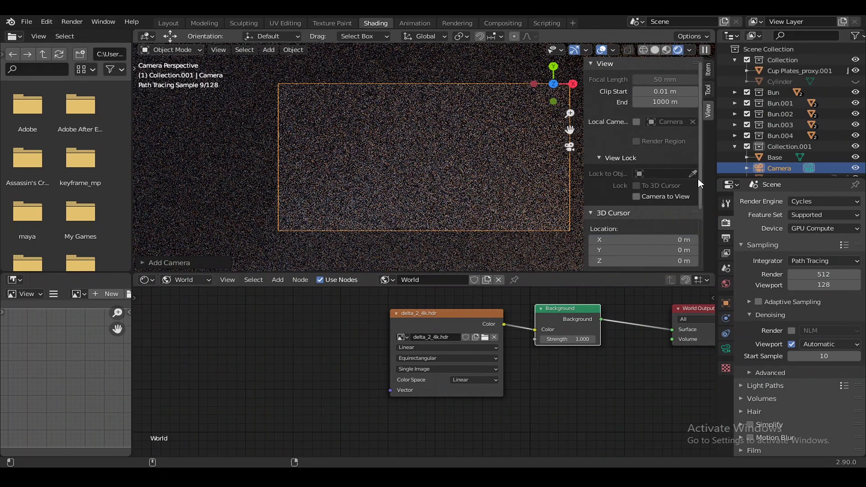
click(651, 197)
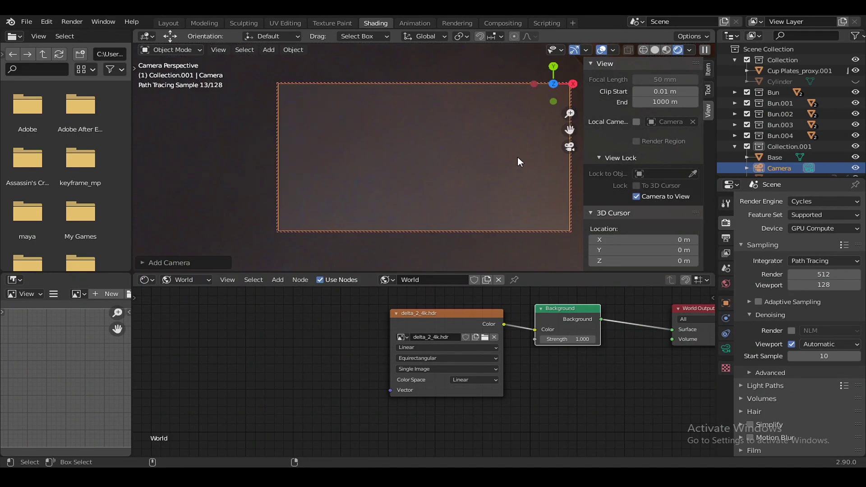
Step: Hide the sidebar, adjust the camera framing and switch to Solid shading
key(n)
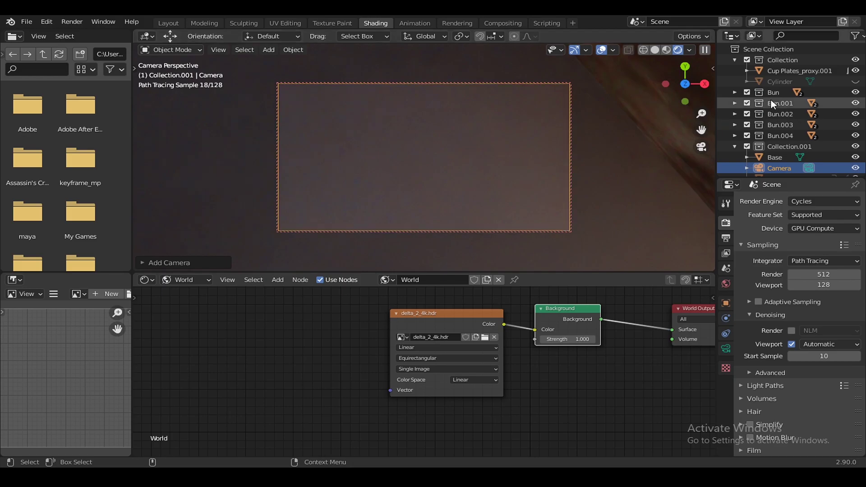
click(773, 93)
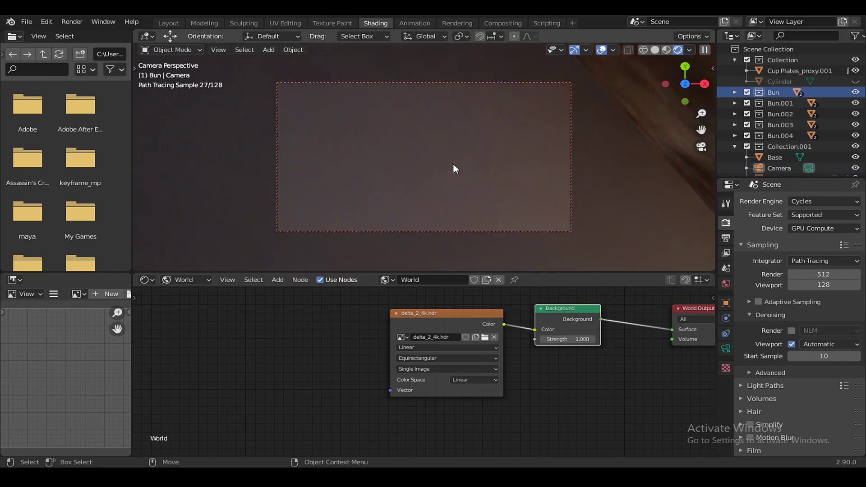
drag(685, 79, 683, 60)
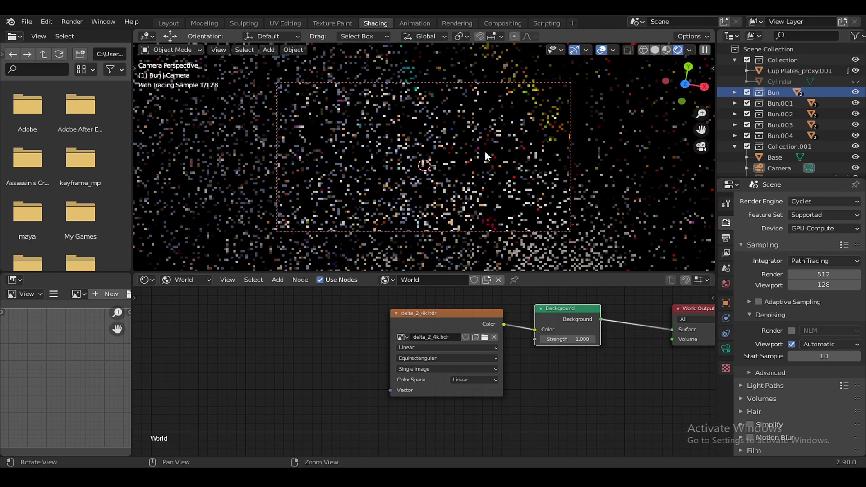
click(654, 50)
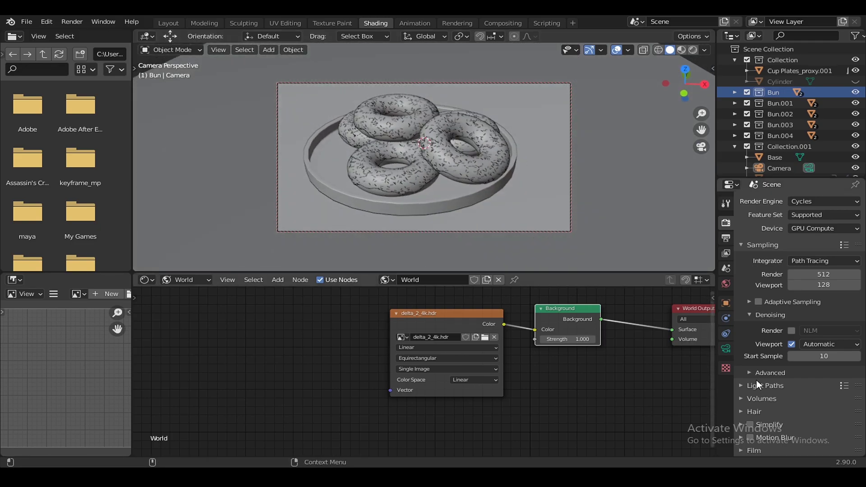
Step: Enable camera Passepartout at opacity 1.0, then lower the camera to a rendered side view
click(726, 350)
scroll(781, 447, down, 2)
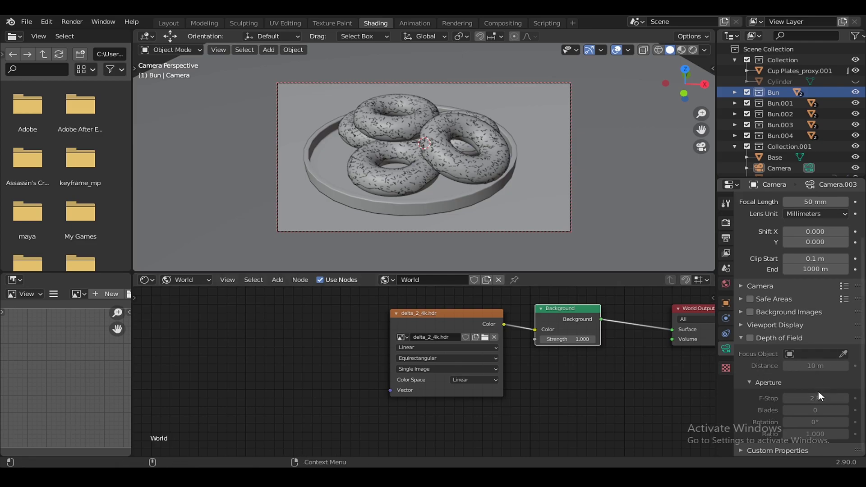
click(774, 326)
click(784, 423)
drag(800, 435, 848, 436)
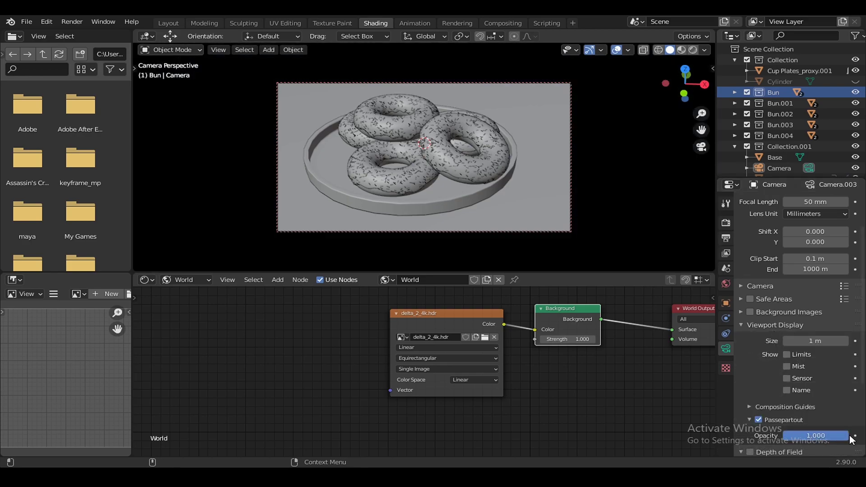
click(780, 326)
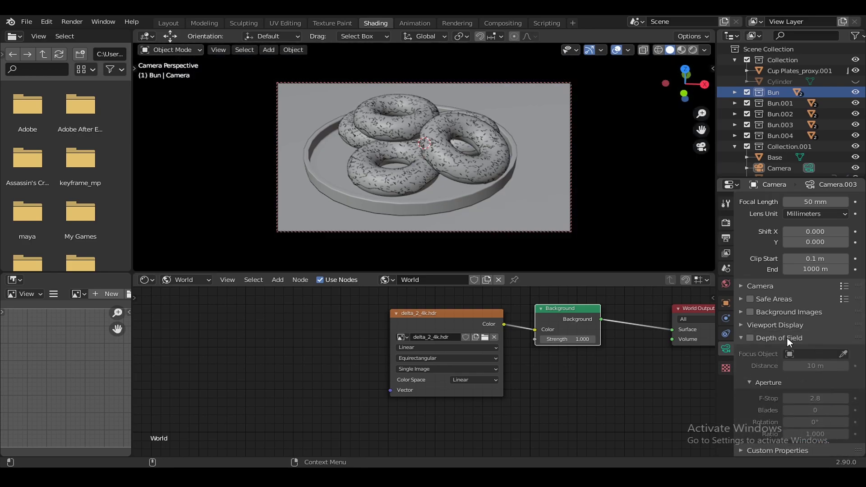
mouse_move(485, 208)
middle_down()
mouse_move(590, 172)
mouse_move(516, 196)
mouse_move(462, 184)
mouse_move(488, 198)
middle_up()
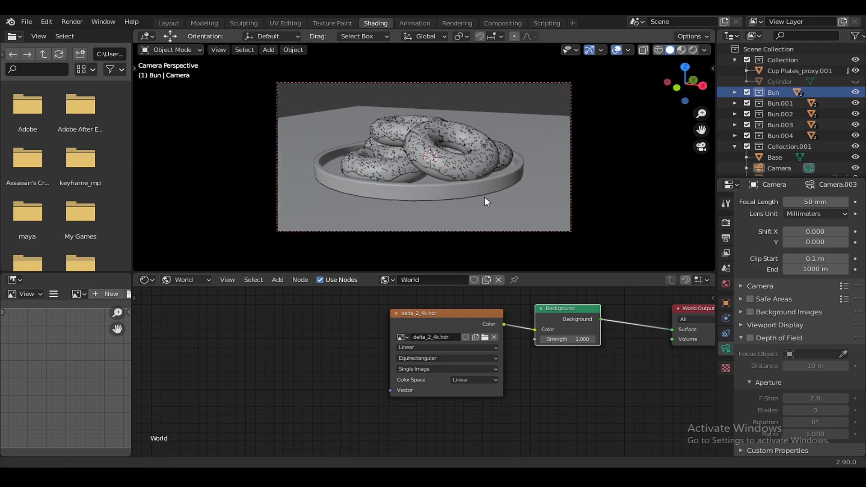
click(692, 50)
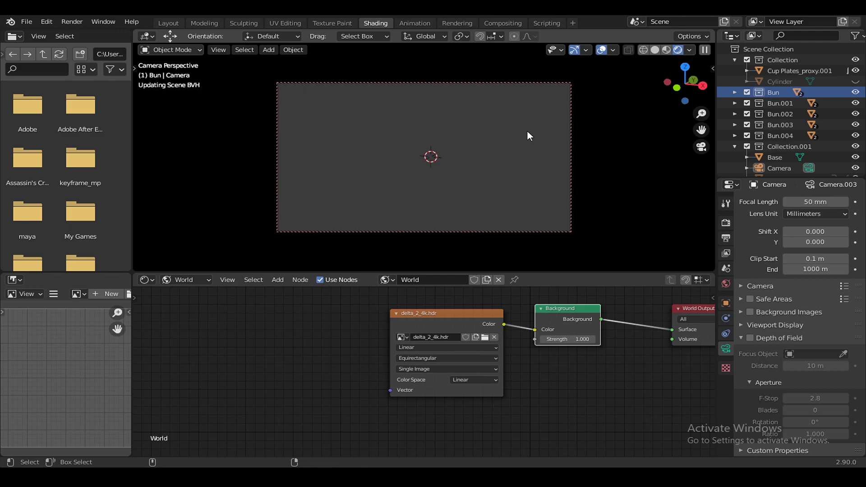
Step: Save, then orbit the locked camera to a closer, slightly higher angle on the donuts
key(ctrl+s)
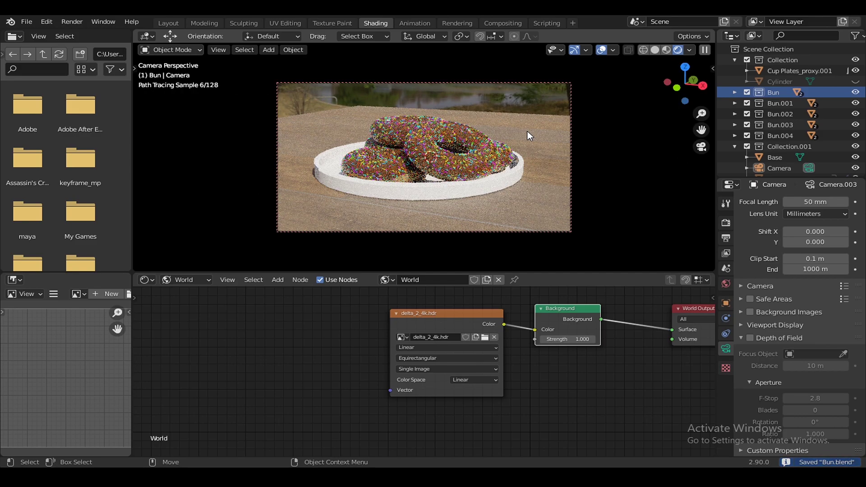
mouse_move(530, 132)
middle_down()
mouse_move(530, 147)
mouse_move(422, 159)
middle_up()
mouse_move(461, 170)
middle_down()
mouse_move(505, 197)
mouse_move(482, 170)
mouse_move(491, 172)
middle_up()
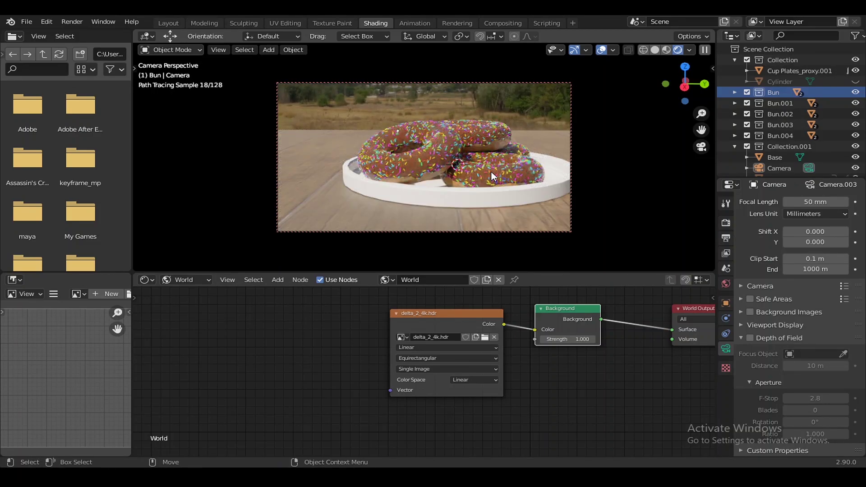
mouse_move(491, 171)
middle_down()
mouse_move(470, 173)
mouse_move(479, 191)
mouse_move(477, 181)
middle_up()
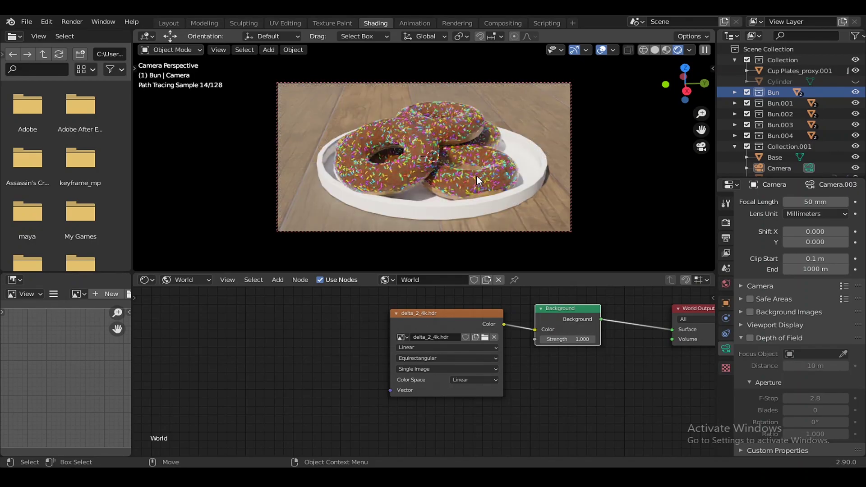
Step: Assign the existing 'Material' to the plate, with the Shader Editor set to Object
click(534, 181)
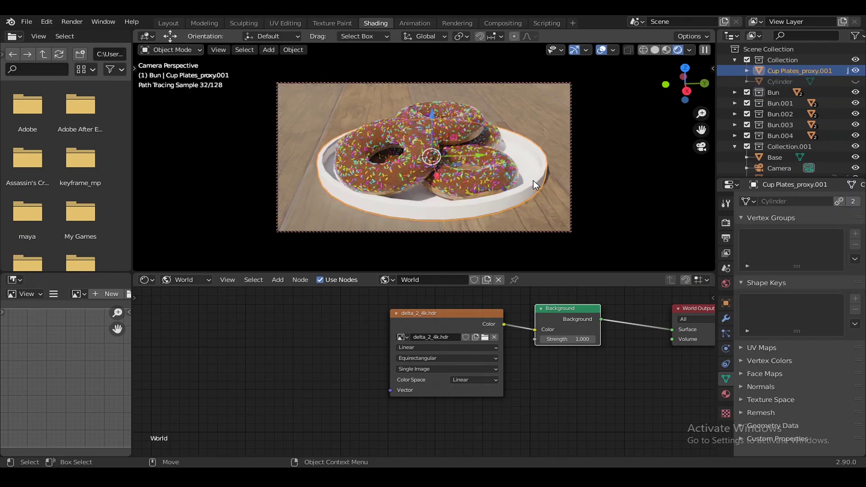
click(199, 277)
click(196, 302)
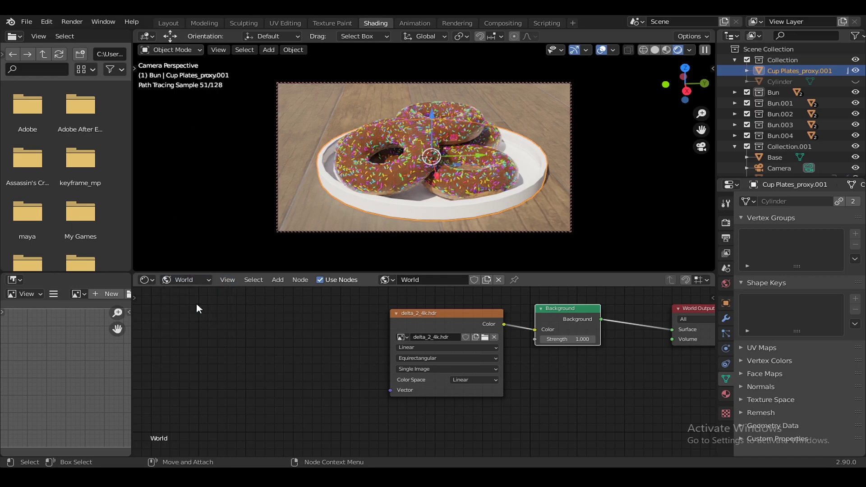
click(185, 280)
click(194, 294)
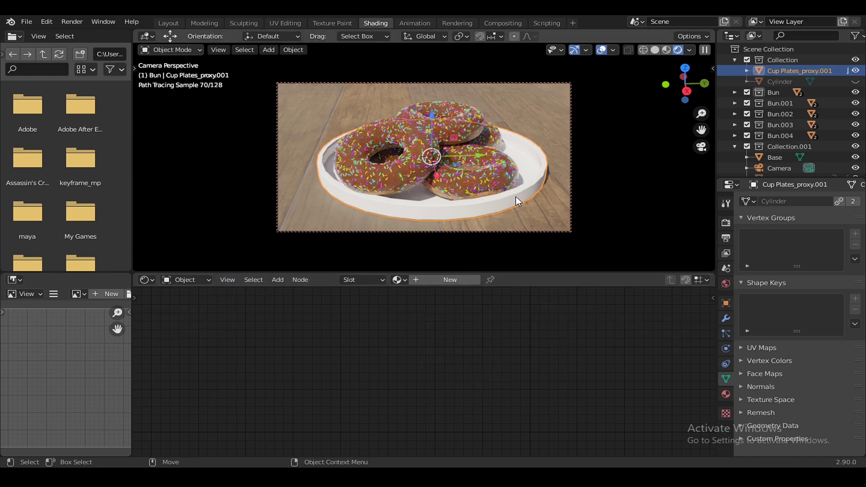
click(726, 393)
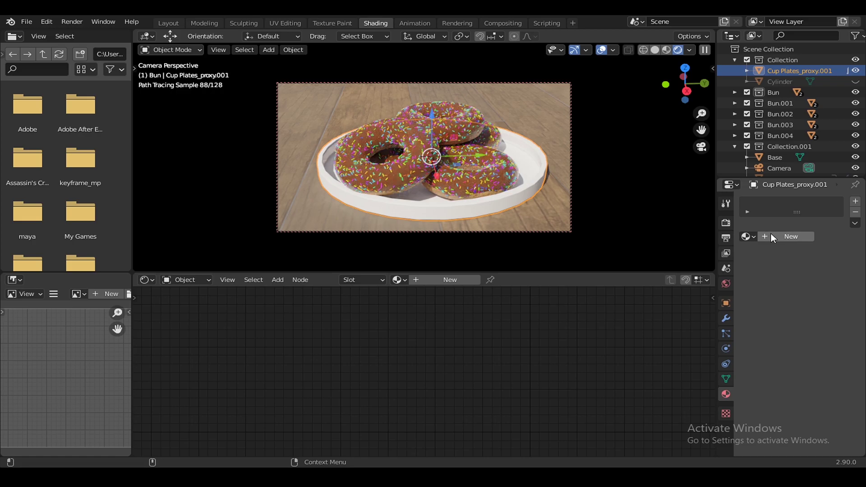
click(753, 237)
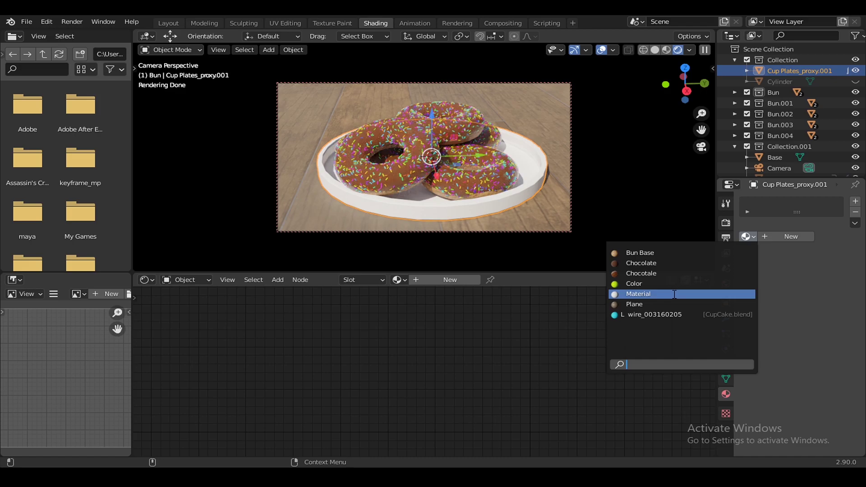
click(673, 294)
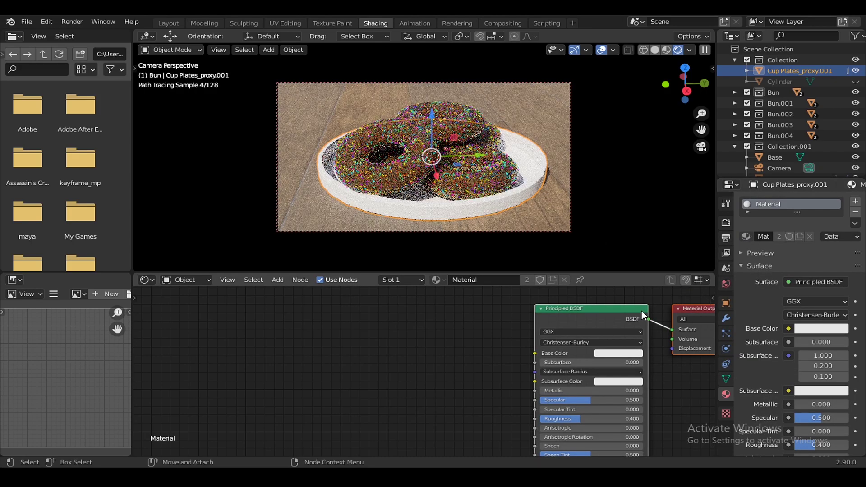
Step: Set the plate material's Specular to 0.873, Roughness to 0.082 and Base Color to light grey
middle_drag(660, 381, 543, 400)
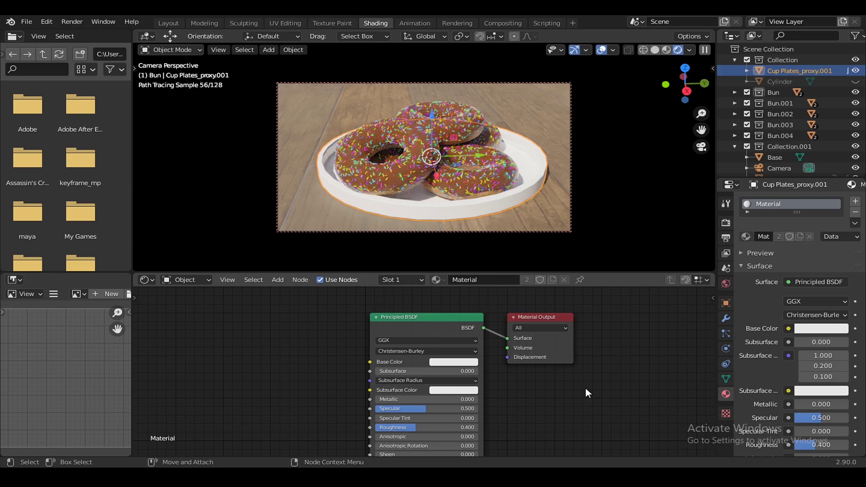
middle_drag(564, 402, 590, 355)
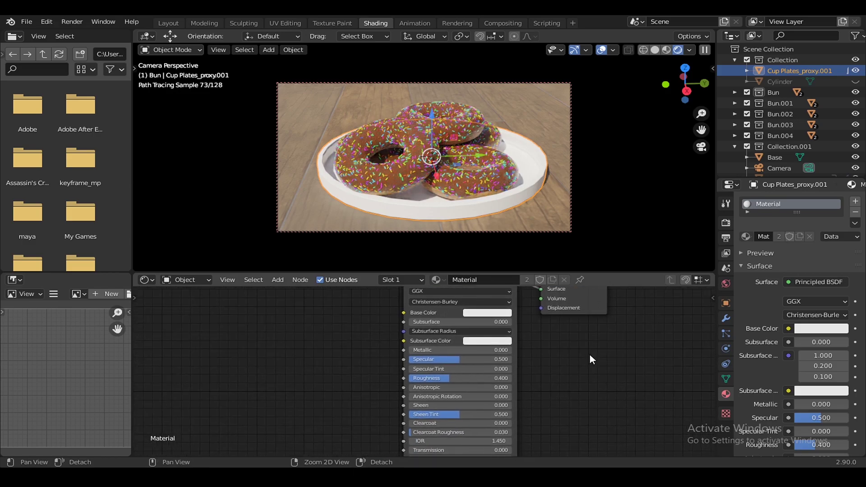
drag(458, 363, 499, 363)
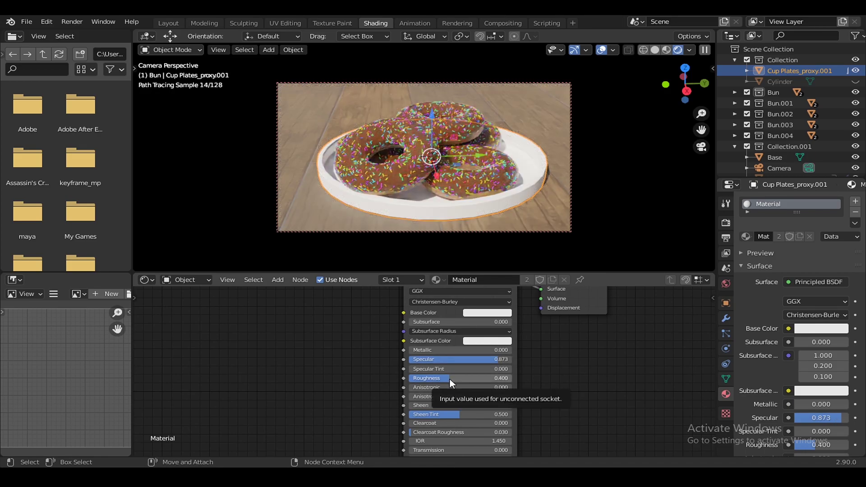
drag(450, 379, 413, 379)
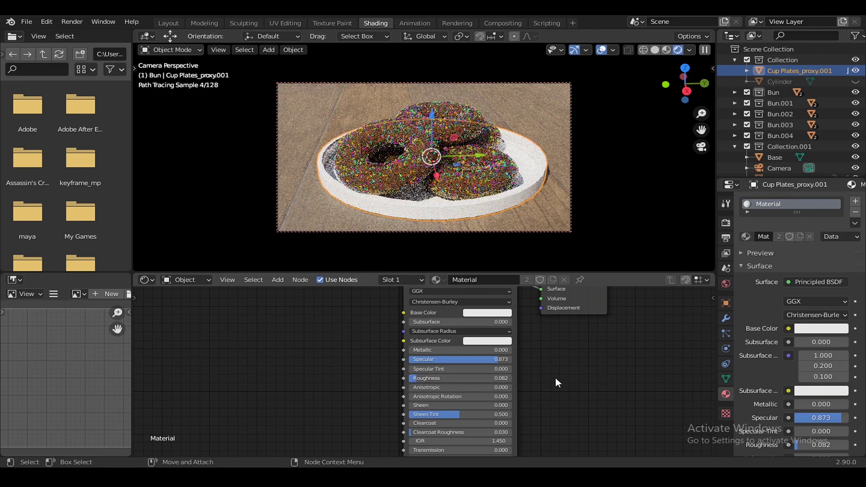
click(499, 313)
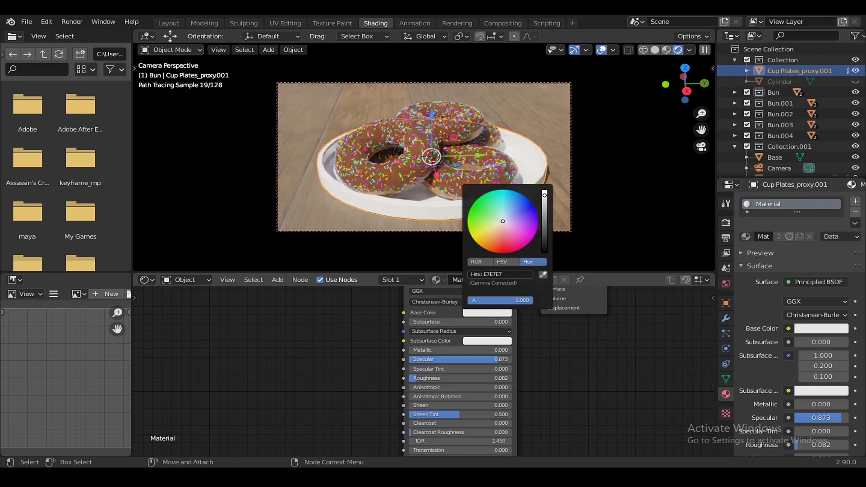
drag(544, 195, 544, 212)
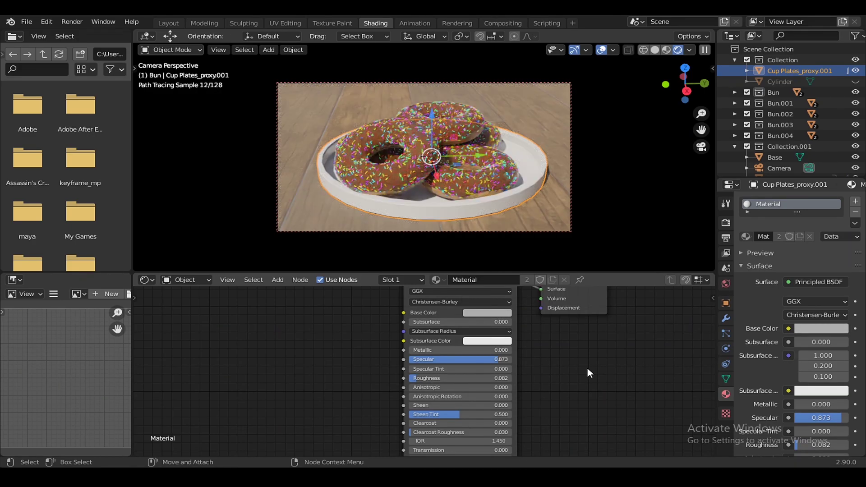
Step: Add a Subdivision Surface modifier to the plate, save Bun.blend, and select the wooden floor Base
click(726, 318)
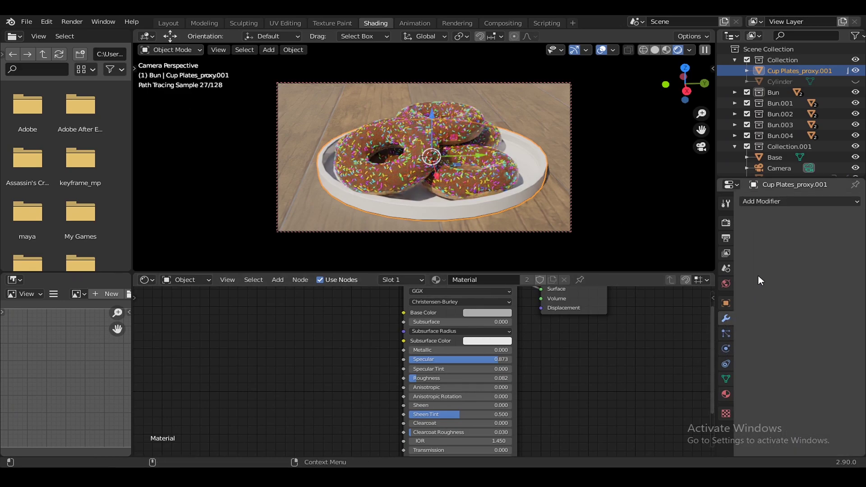
click(783, 201)
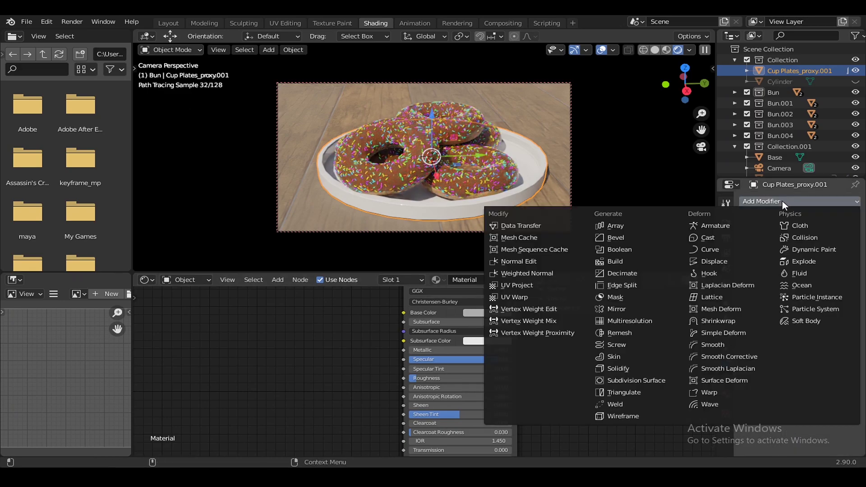
click(645, 382)
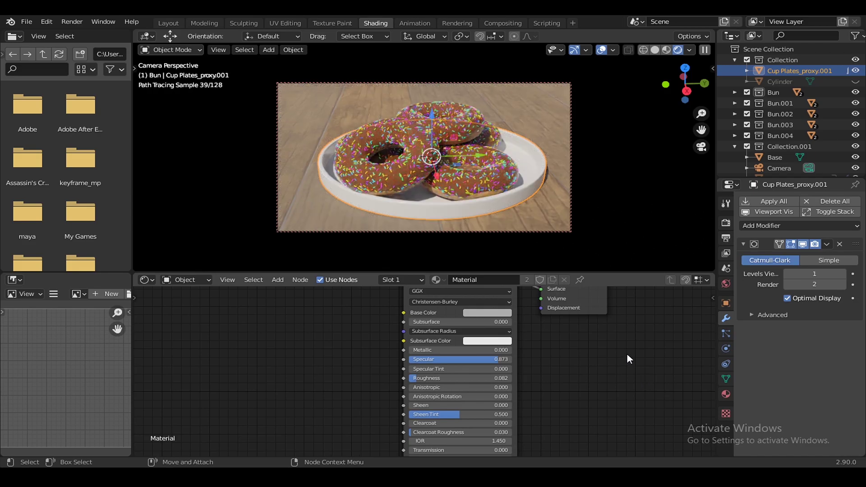
key(ctrl+s)
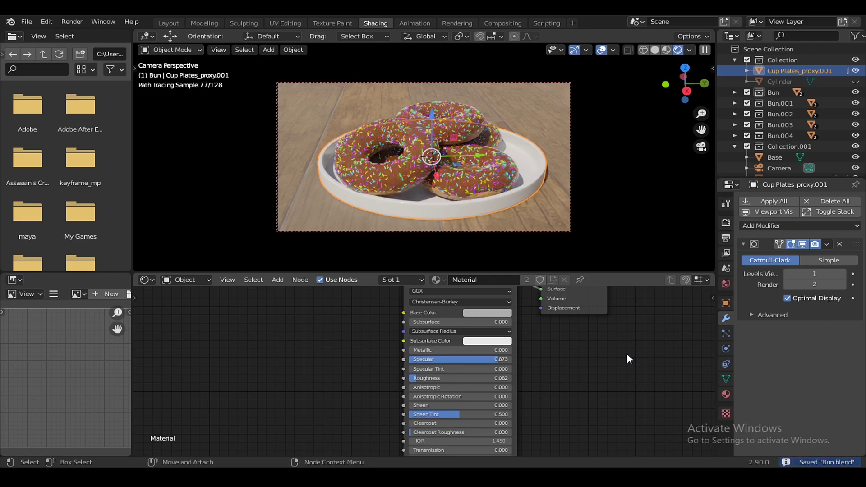
click(645, 221)
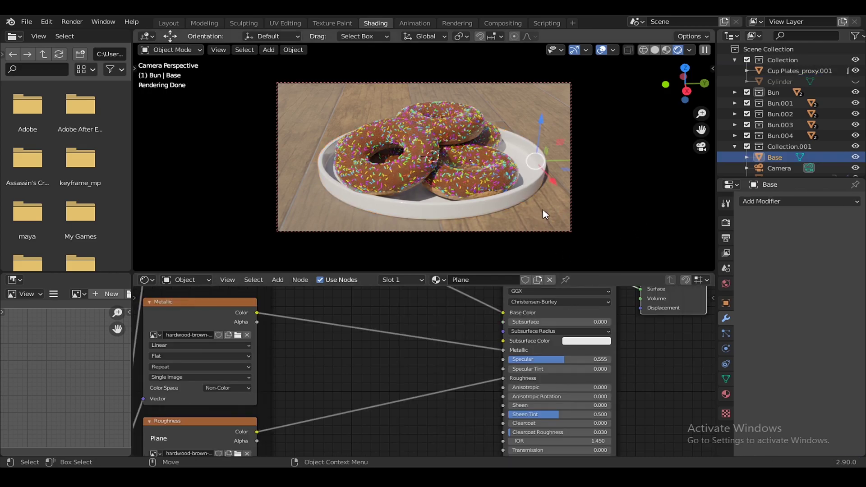
Step: Leave the camera view, orbit the scene and switch the viewport to solid shading
key(n)
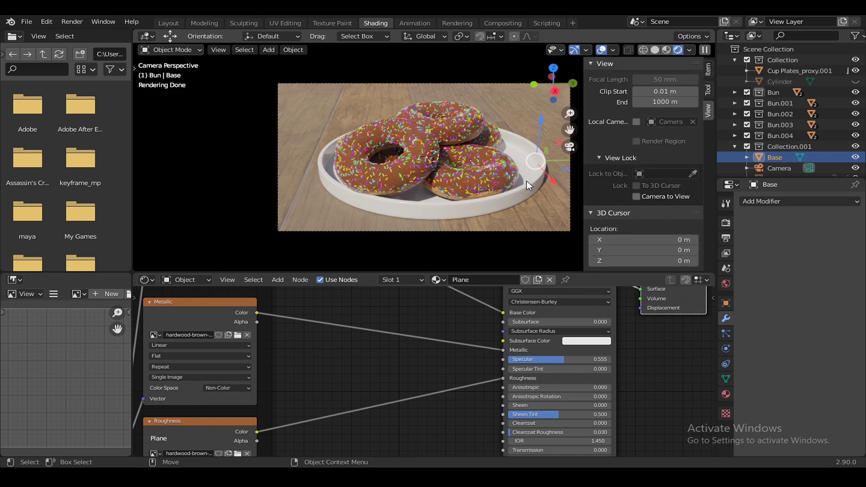
key(n)
middle_drag(526, 182, 570, 205)
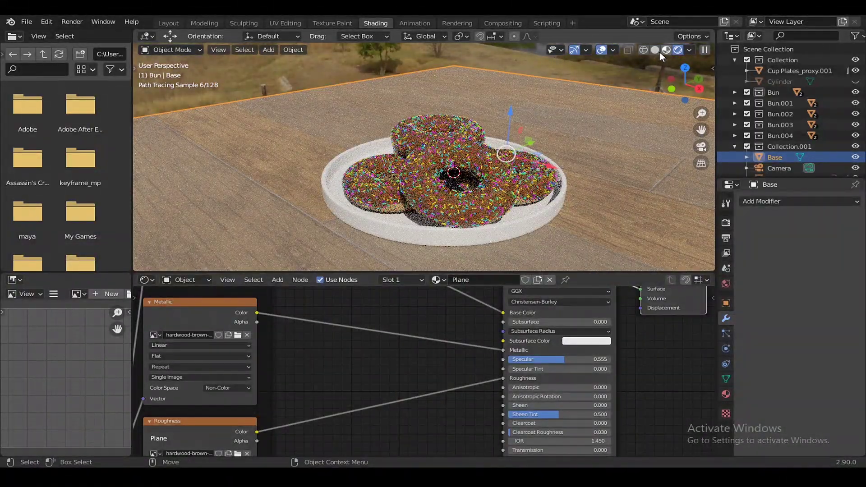
click(656, 50)
Step: Add a Plain Axes empty to the scene through the F3 'emp' search
key(F3)
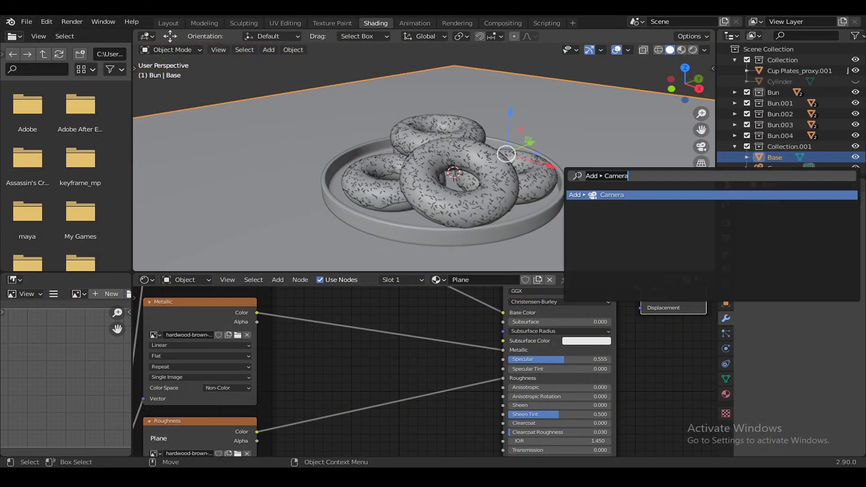
text(add)
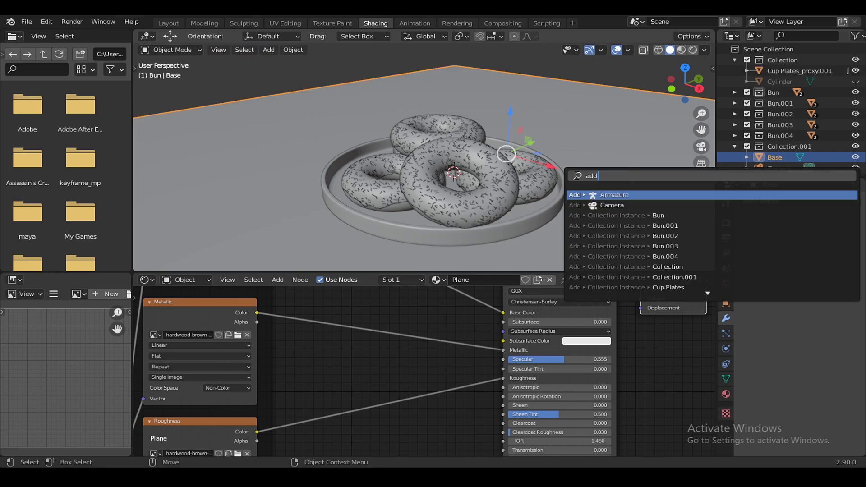
text( n)
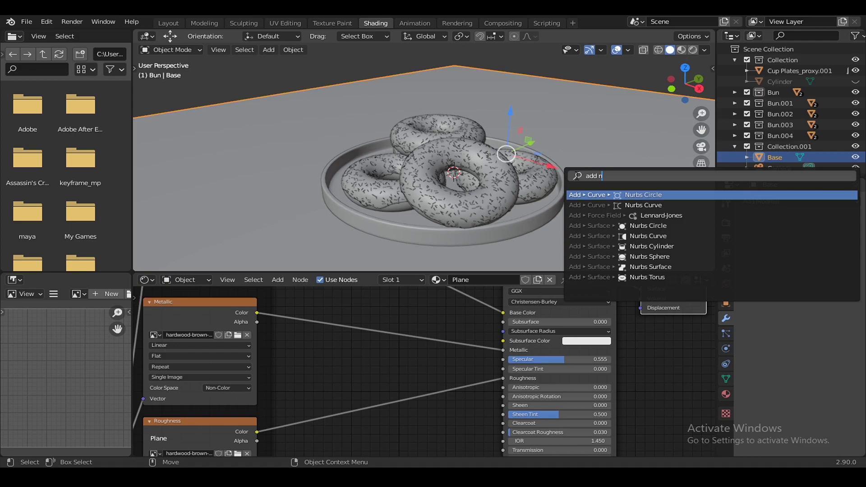
key(BackSpace)
text(e)
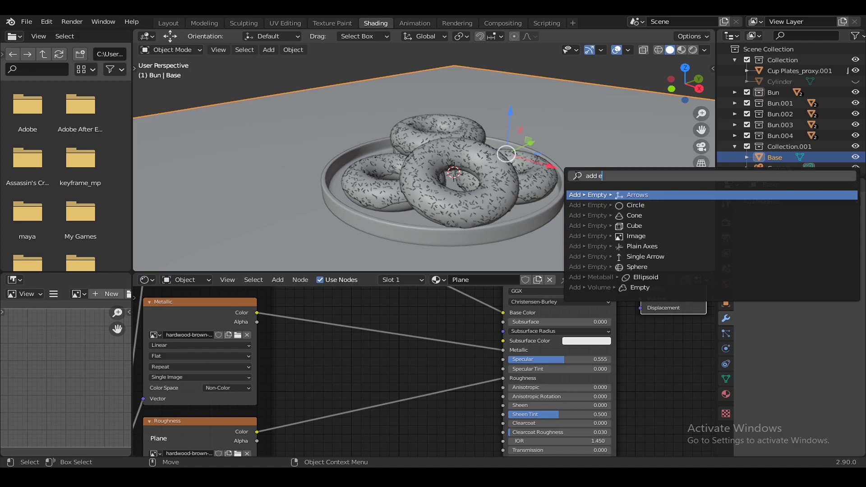
text(mp)
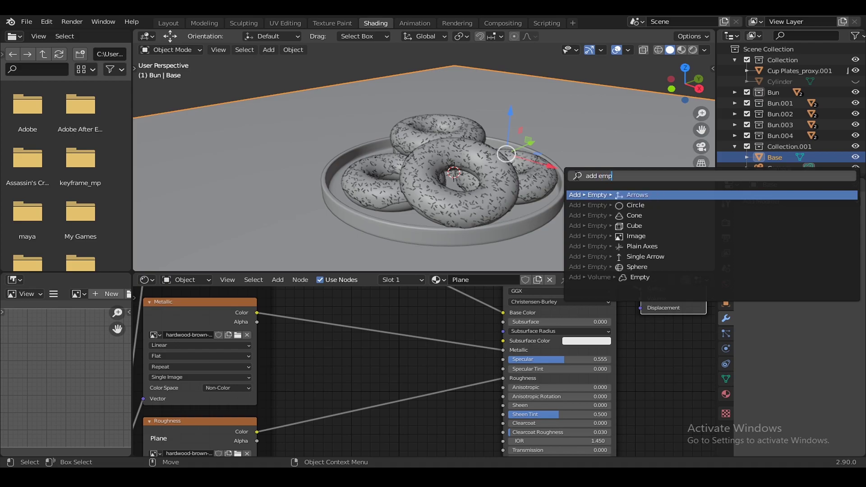
click(642, 246)
Step: Move the new empty along X, then raise it to Z 2.1334 m
key(g)
key(x)
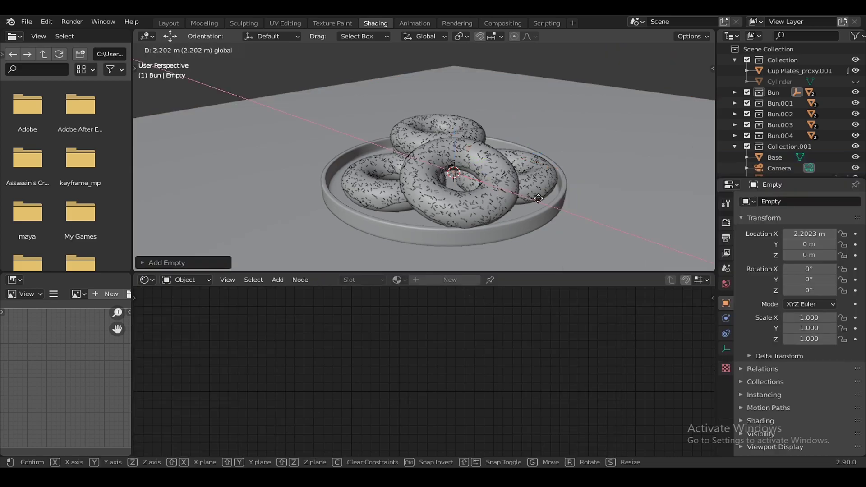
click(561, 205)
key(g)
key(z)
click(518, 148)
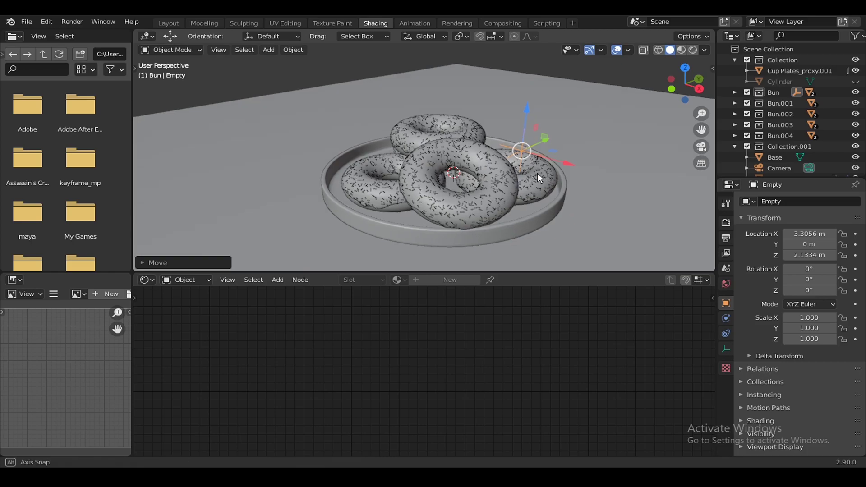
middle_drag(519, 148, 496, 173)
scroll(495, 173, up, 1)
scroll(546, 194, up, 3)
mouse_move(571, 226)
middle_down()
mouse_move(526, 217)
mouse_move(571, 222)
middle_up()
Step: Shift the empty to X 1.0907 m, then place it just above the donut stack
key(g)
key(x)
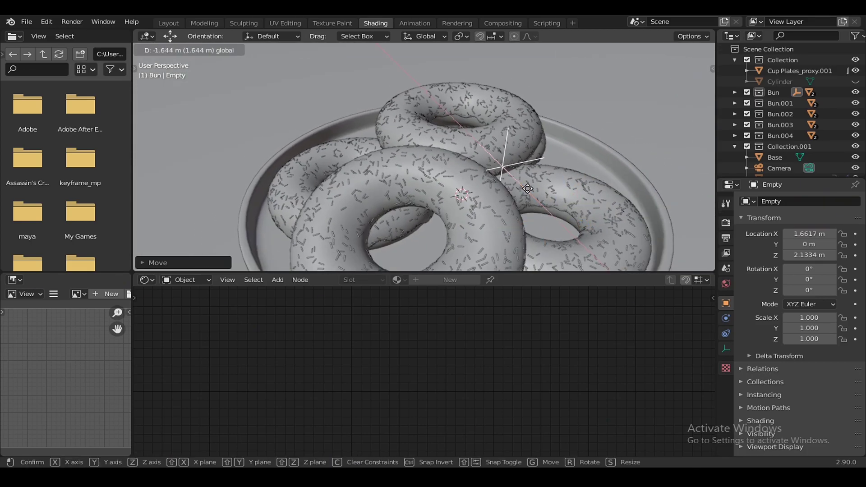
click(517, 178)
middle_drag(516, 178, 379, 161)
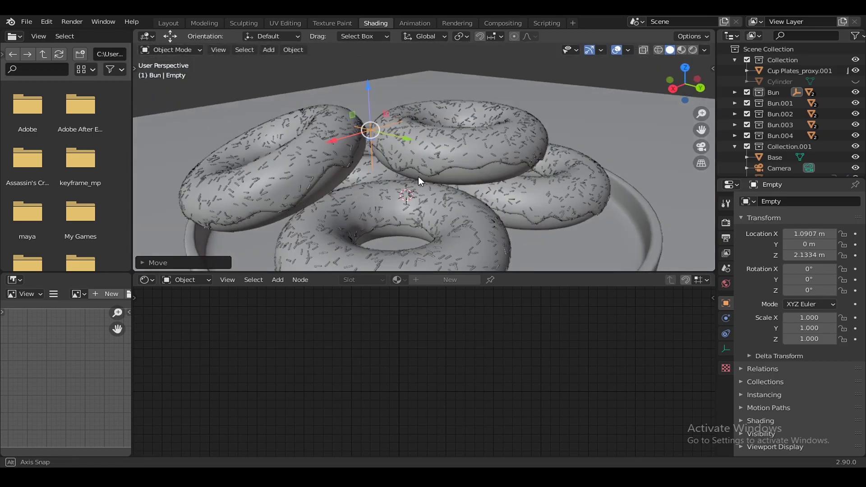
key(g)
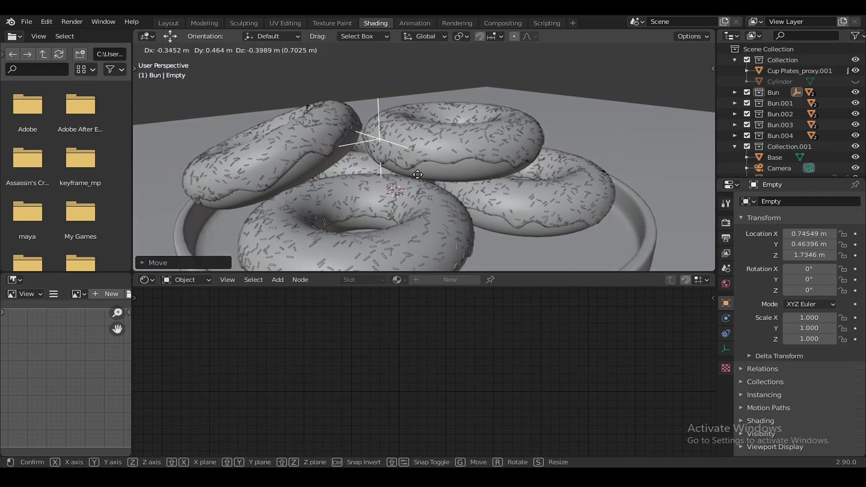
click(419, 177)
mouse_move(419, 177)
middle_down()
mouse_move(509, 175)
mouse_move(538, 187)
middle_up()
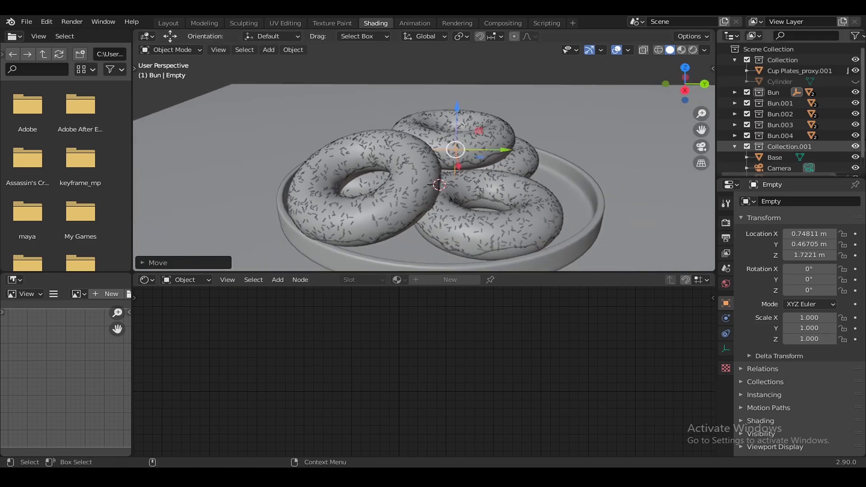
scroll(744, 117, down, 1)
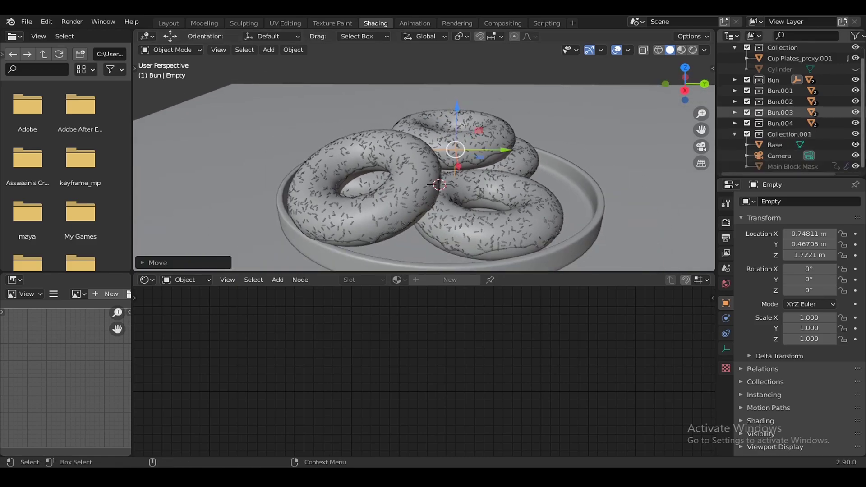
scroll(735, 135, up, 1)
Step: Delete the Main Block Mask object from Collection.001 and reselect the empty
click(735, 145)
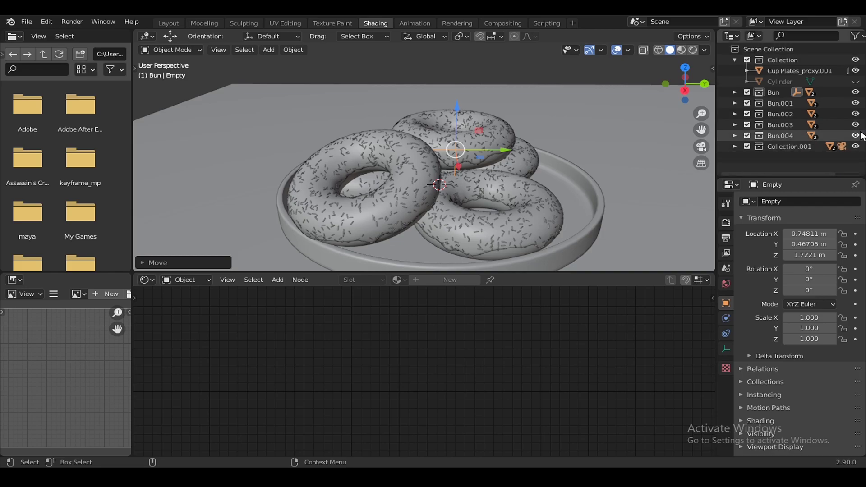
click(735, 147)
scroll(787, 165, down, 1)
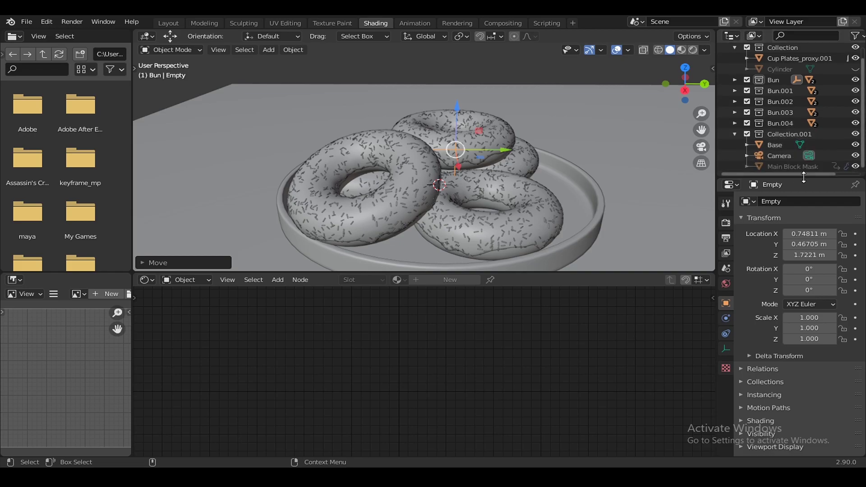
click(794, 167)
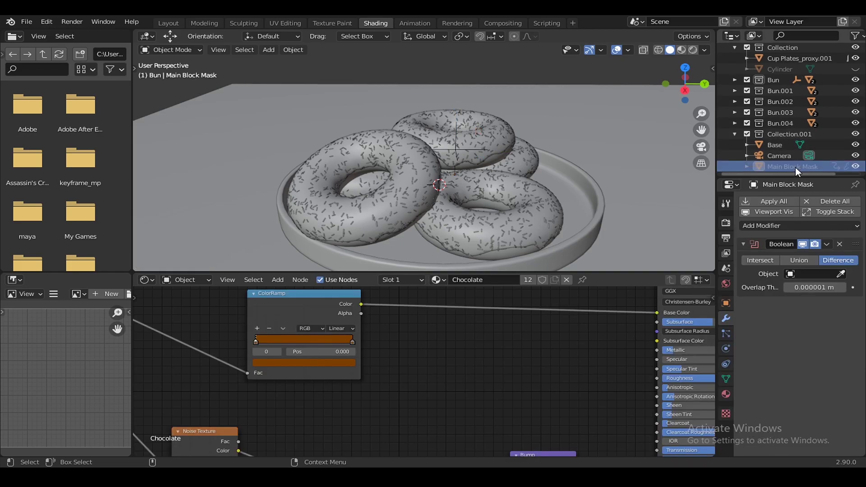
key(x)
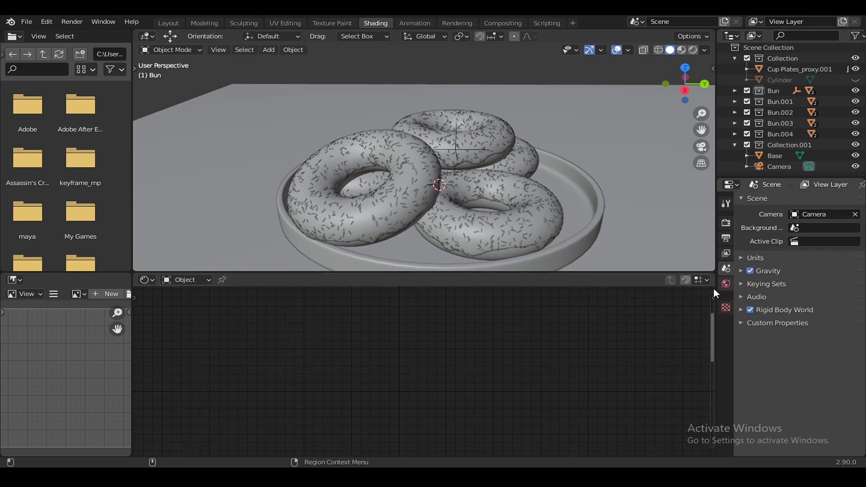
middle_drag(551, 342, 524, 343)
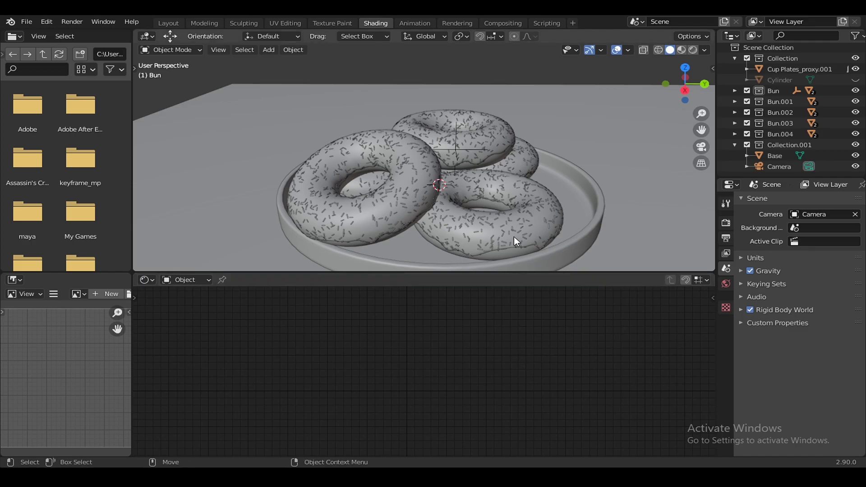
click(480, 148)
middle_drag(710, 360, 624, 382)
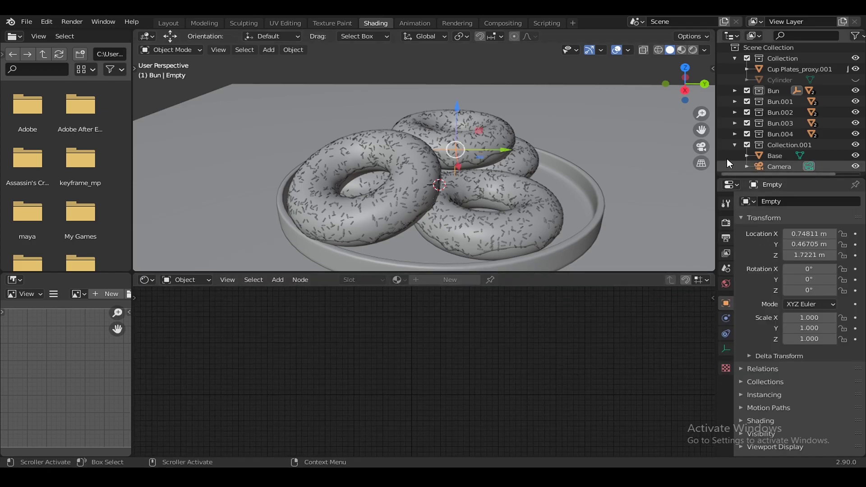
Step: Enable the camera's Depth of Field with the Empty as its Focus Object
click(779, 167)
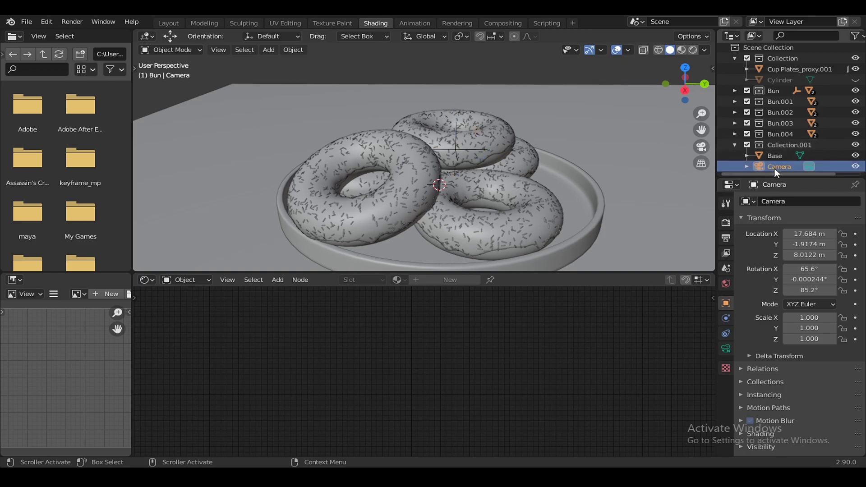
click(726, 349)
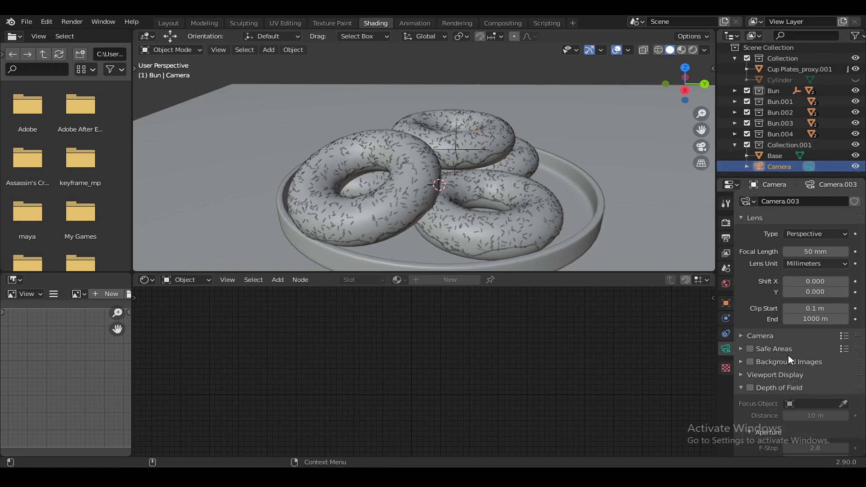
click(790, 387)
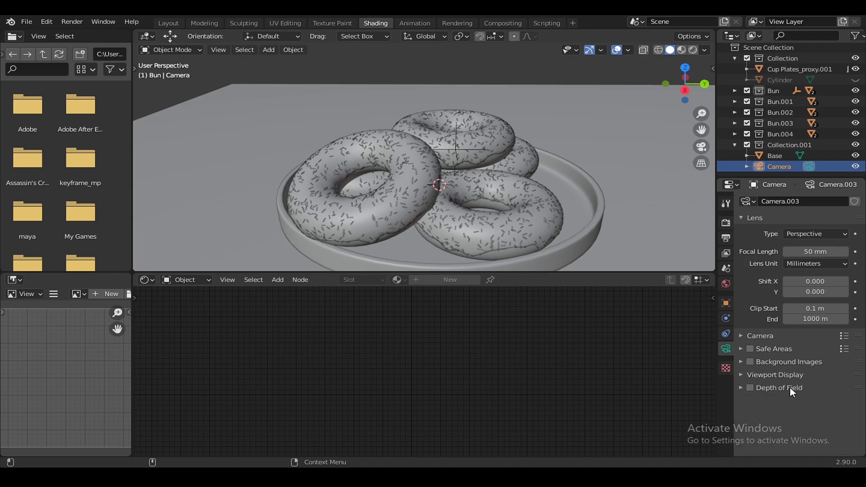
click(767, 388)
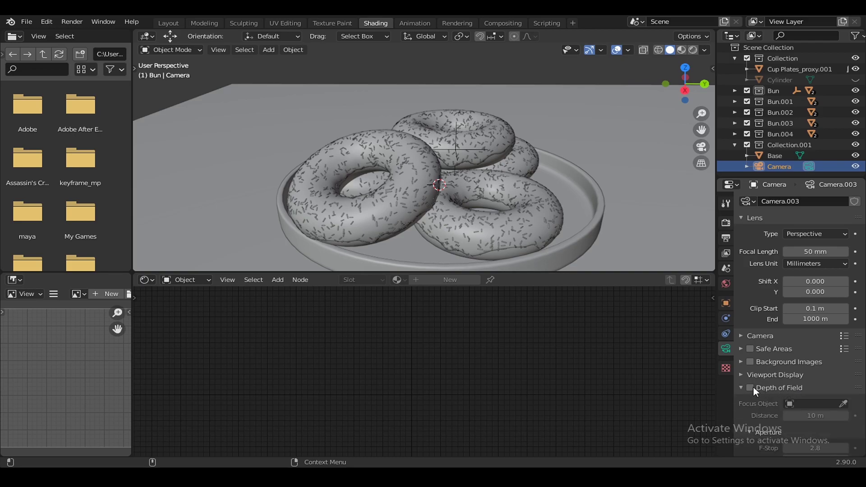
click(843, 403)
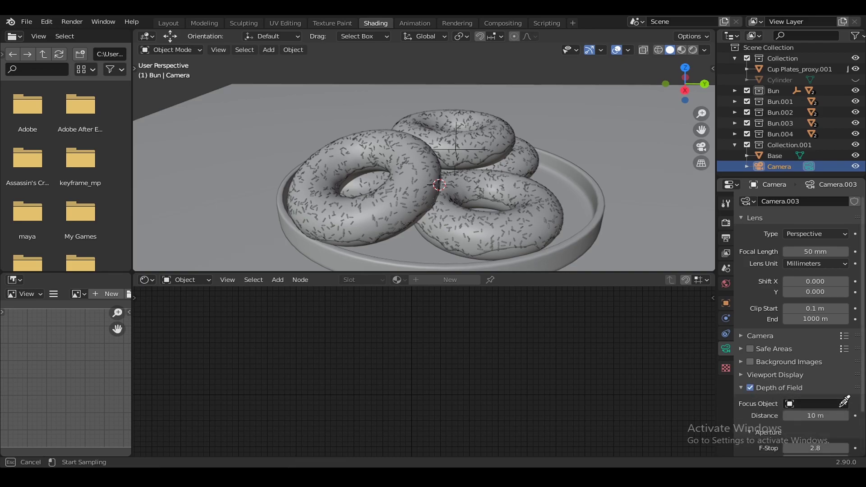
click(459, 125)
Step: Orbit to a lower view of the plate, save Bun.blend, and widen the file browser area
scroll(797, 361, down, 3)
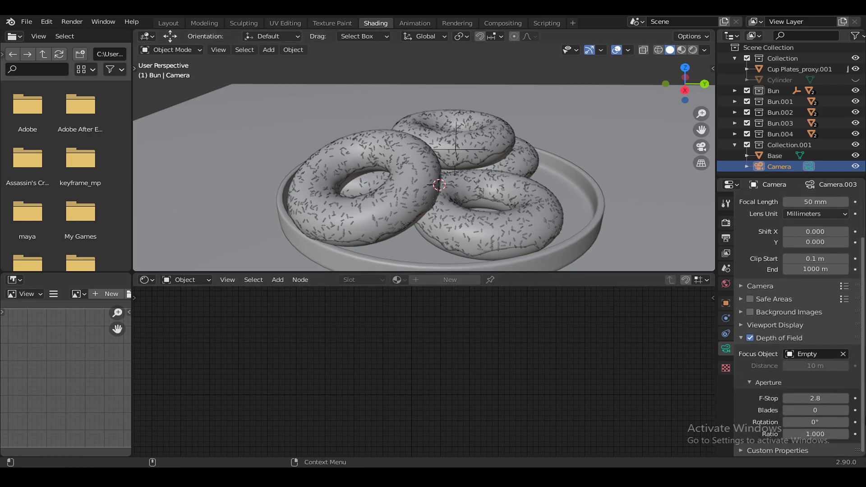
middle_drag(548, 264, 558, 177)
key(ctrl+s)
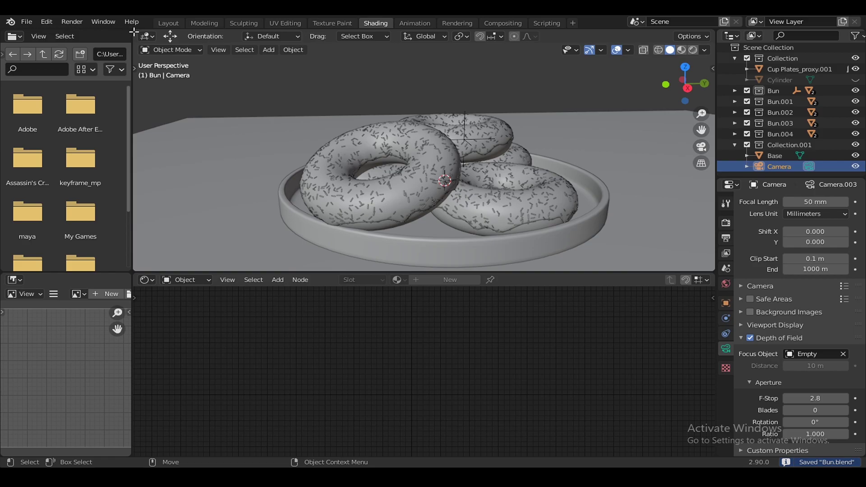
drag(133, 53, 255, 53)
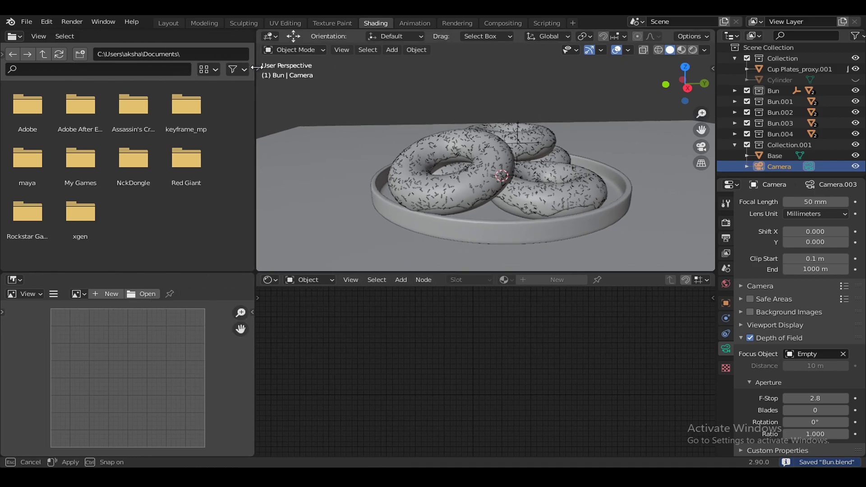
Step: Turn the file browser area into a 3D view looking through the scene camera
click(10, 37)
click(44, 76)
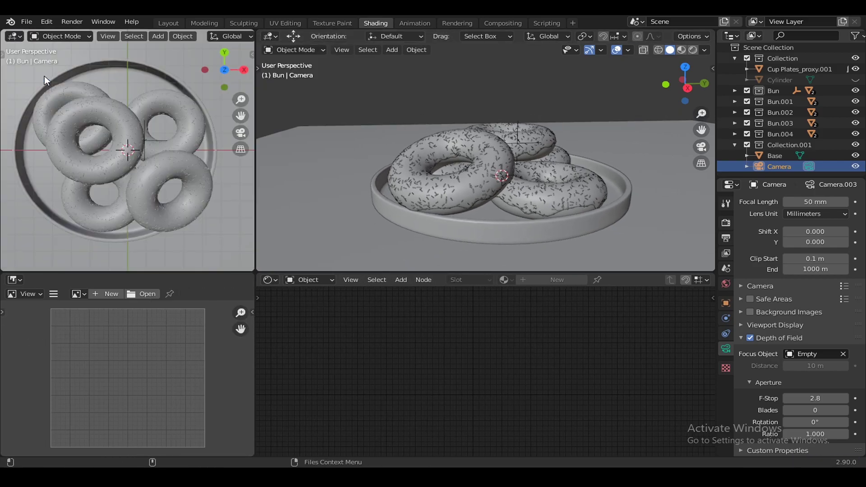
key(KP_0)
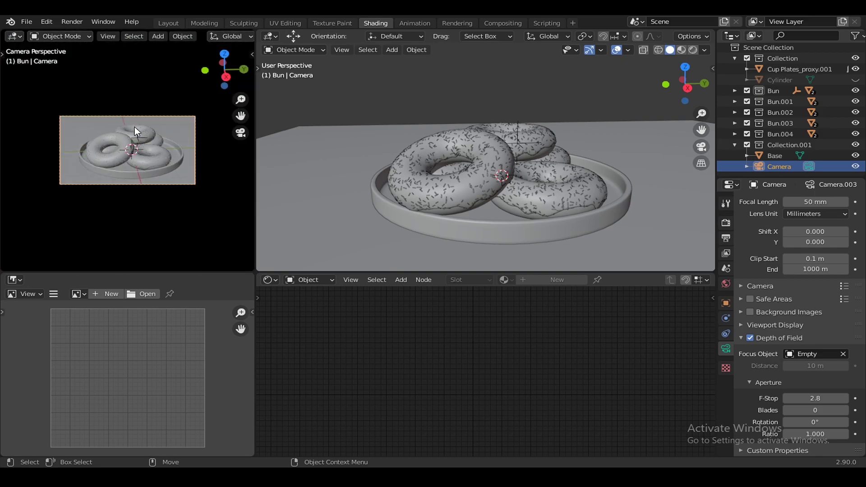
ctrl+middle_drag(134, 126, 193, 174)
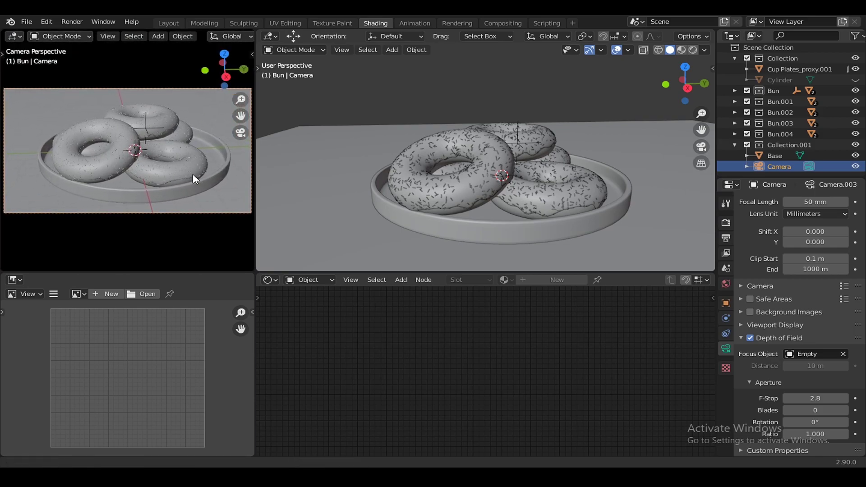
Step: Show a rendered camera preview there, save Bun.blend, and widen the preview area
scroll(194, 36, down, 8)
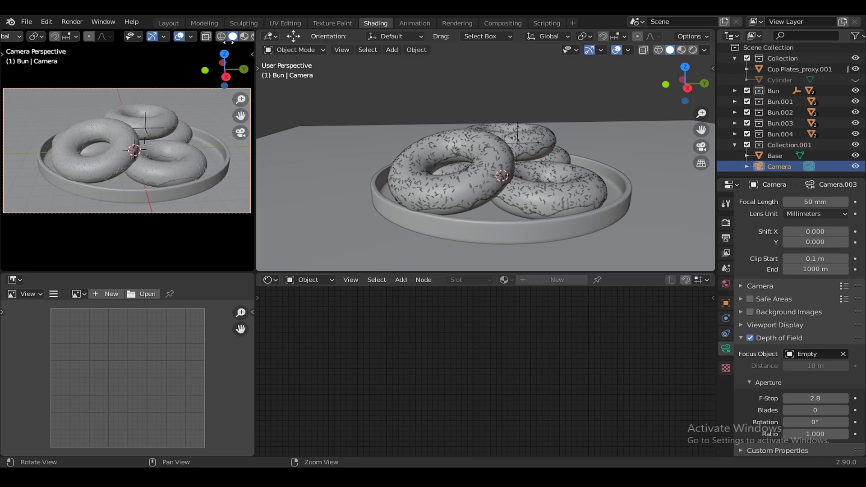
scroll(232, 37, down, 2)
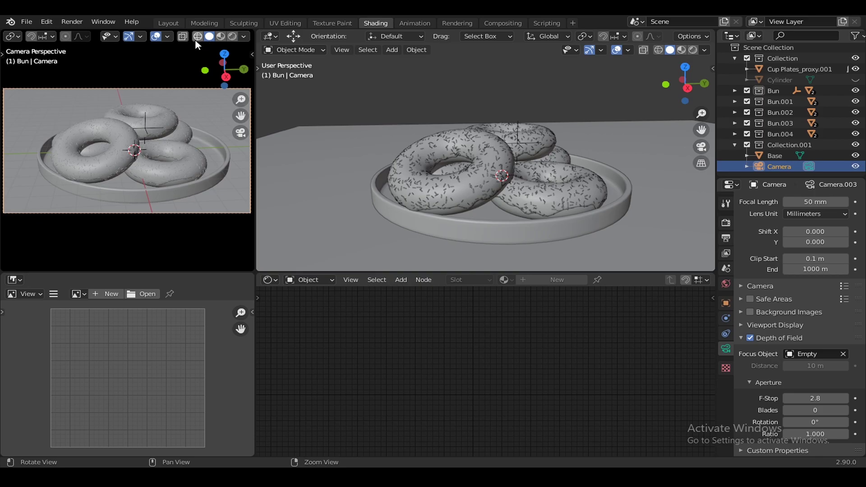
click(232, 36)
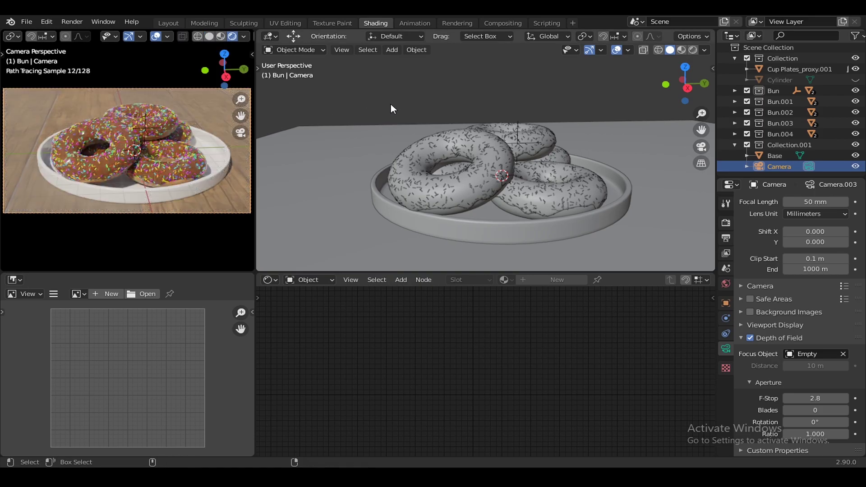
key(ctrl+s)
drag(255, 143, 375, 147)
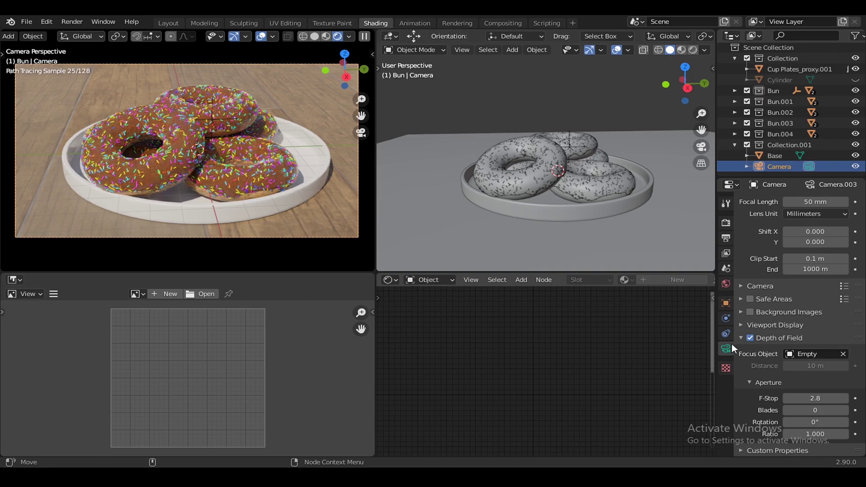
Step: Set aperture Blades to 8 and F-Stop to 0.1, hide preview overlays, and save
click(817, 410)
key(Return)
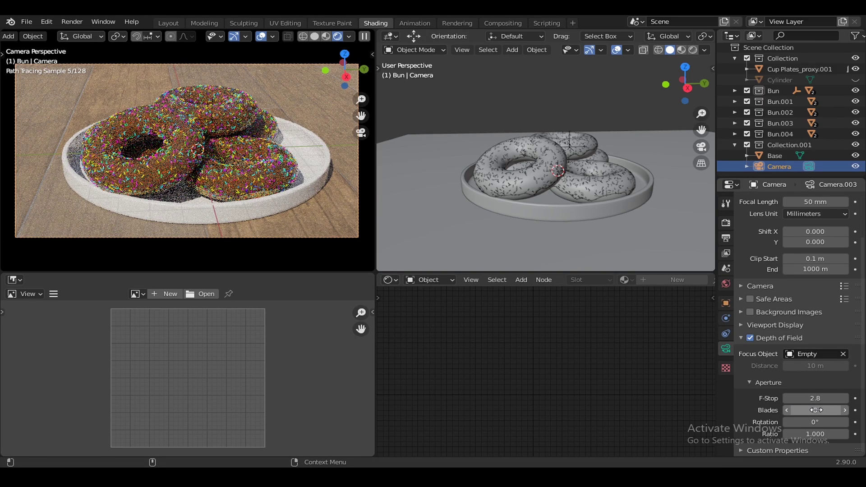
click(819, 400)
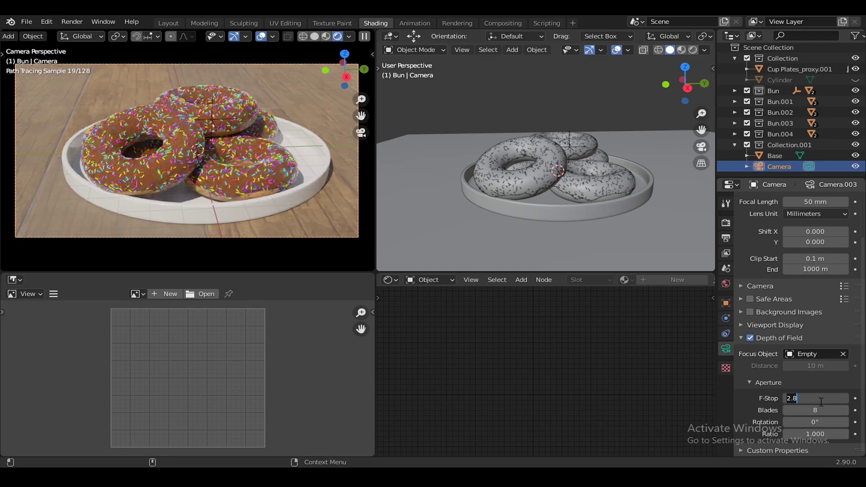
text(1)
key(Return)
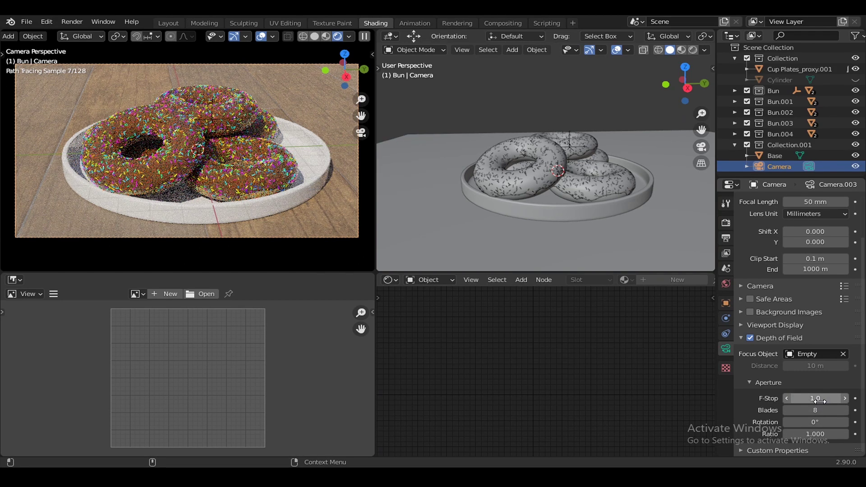
click(819, 400)
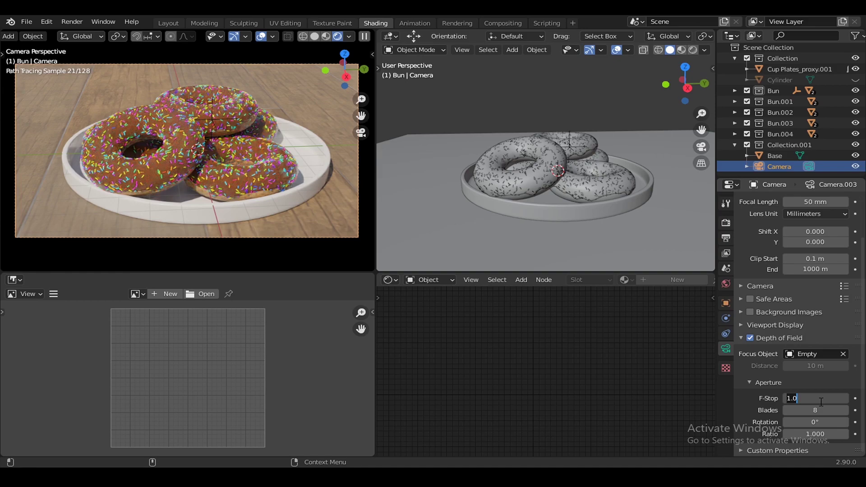
text(2)
text(0.2)
key(Return)
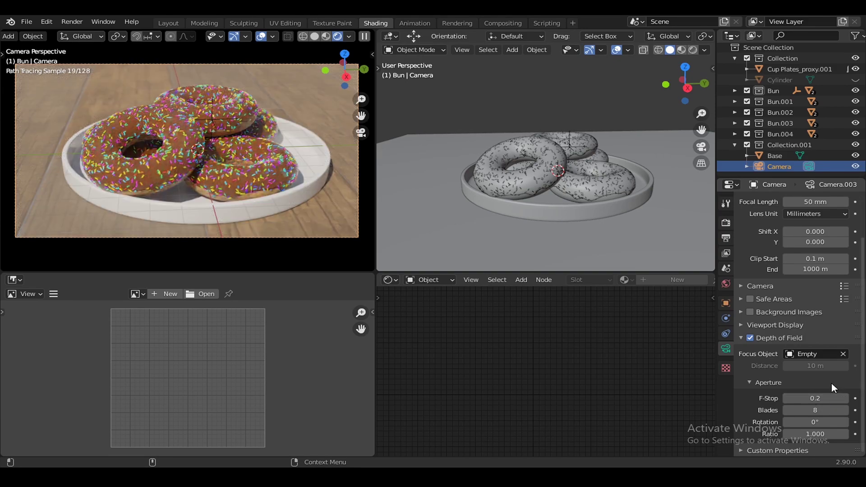
click(787, 398)
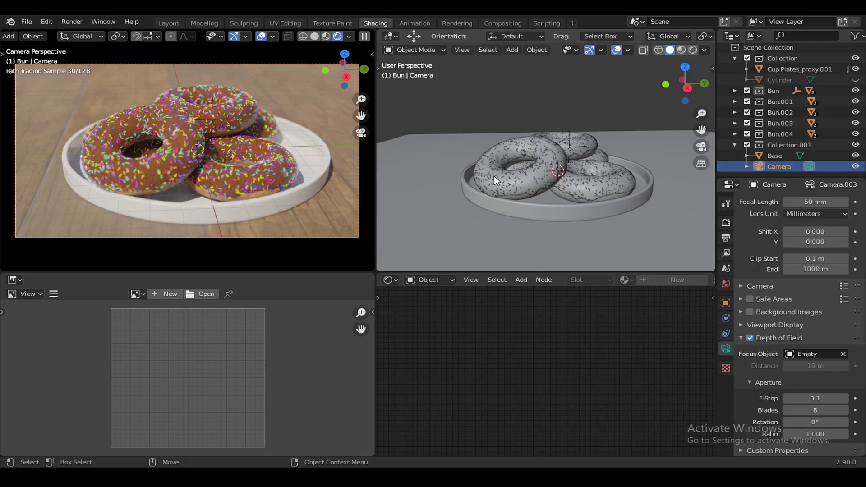
click(261, 36)
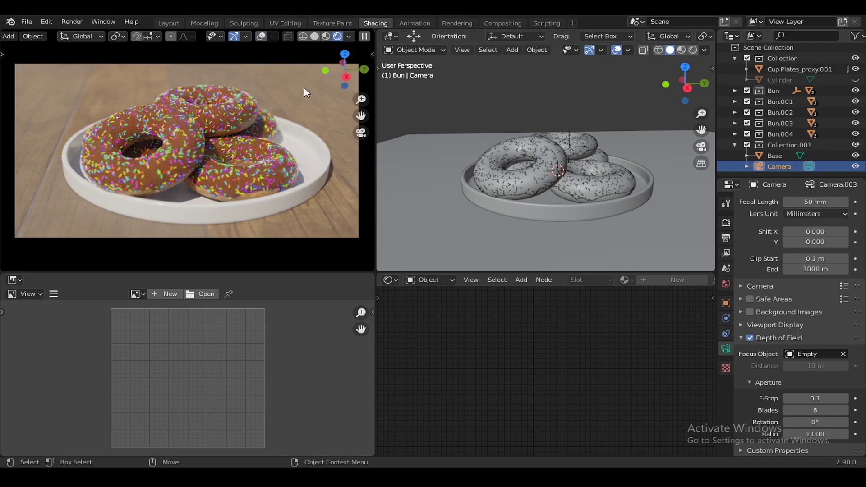
key(ctrl+s)
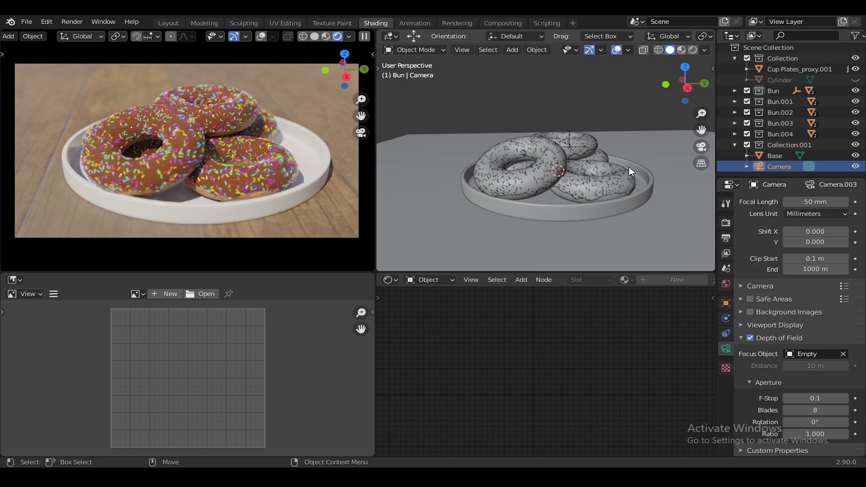
Step: Resize the camera, slide it sideways and tilt it to re-aim at the donuts
scroll(629, 167, down, 3)
mouse_move(610, 148)
middle_down()
mouse_move(568, 163)
mouse_move(618, 174)
middle_up()
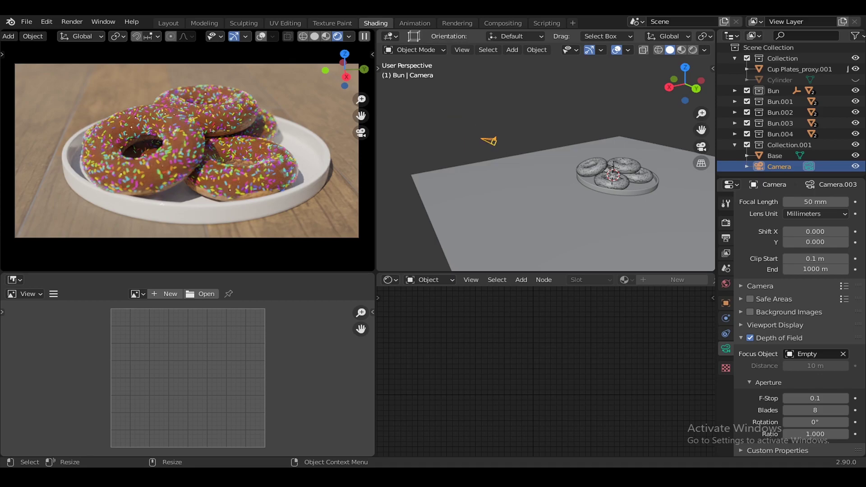
key(s)
click(618, 195)
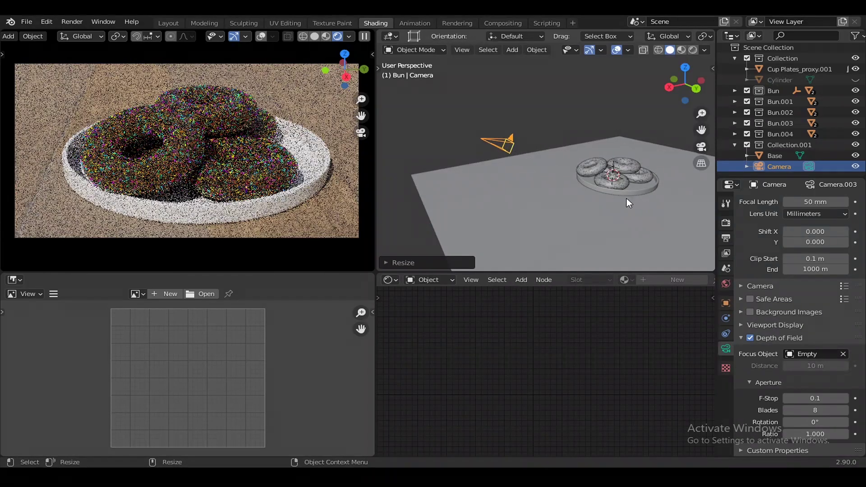
key(shift+space)
key(g)
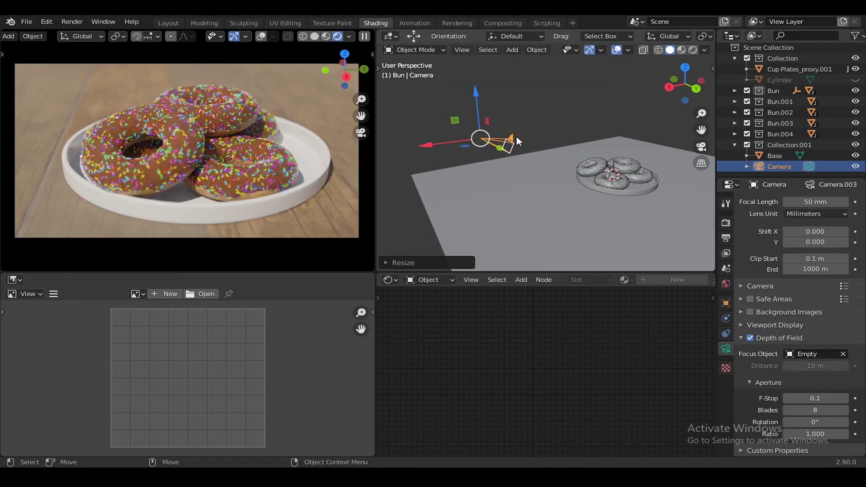
drag(442, 143, 521, 135)
key(shift+space)
key(r)
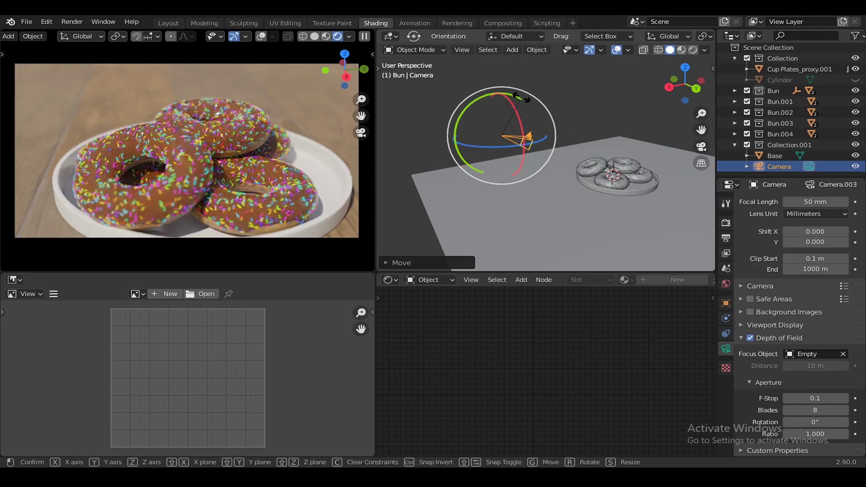
drag(521, 96, 524, 98)
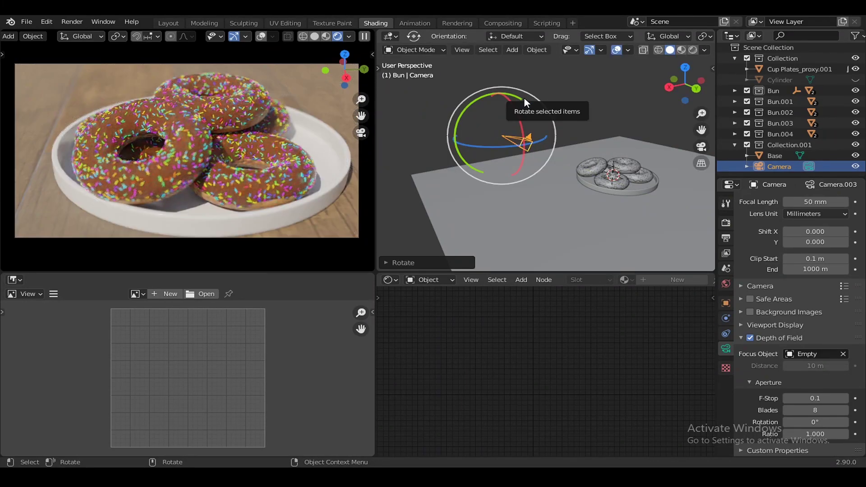
key(shift+space)
key(g)
Step: Dolly and shift the camera along its Local axes, save Bun.blend, and render with F12
click(522, 34)
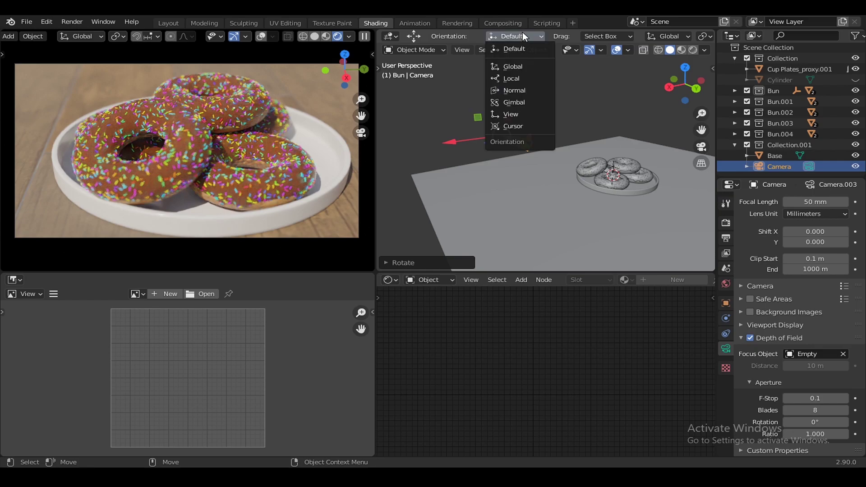
click(526, 78)
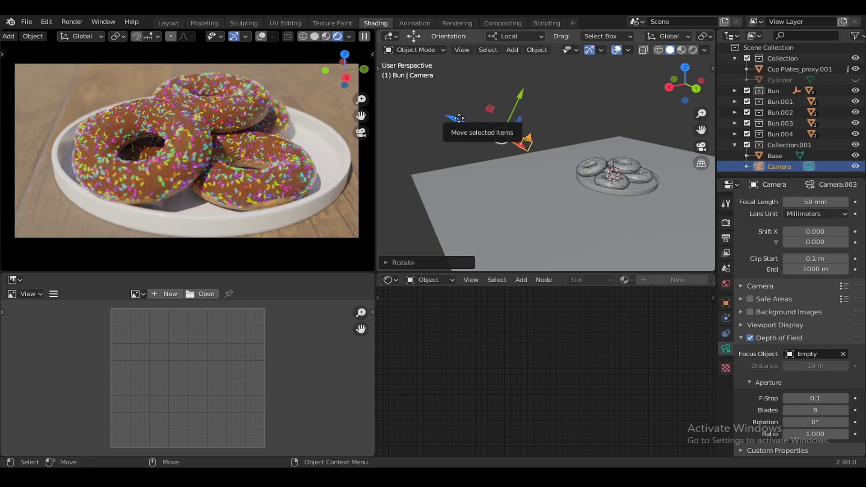
drag(467, 127, 451, 114)
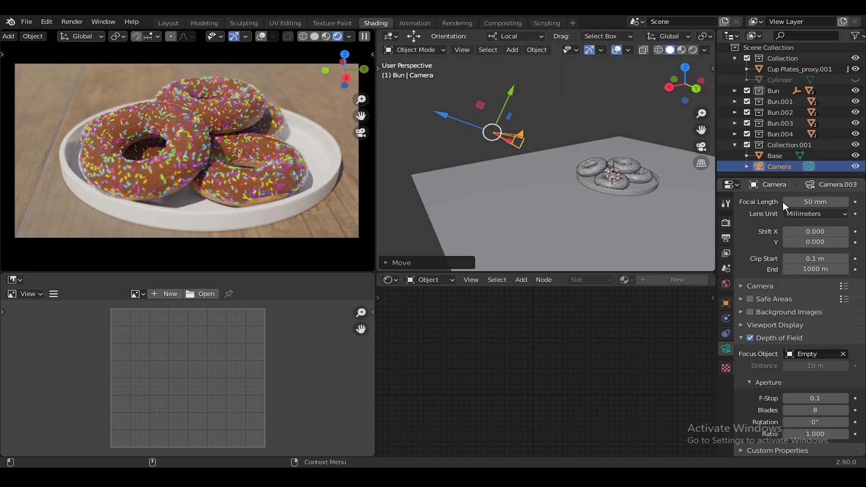
middle_drag(521, 159, 616, 169)
key(g)
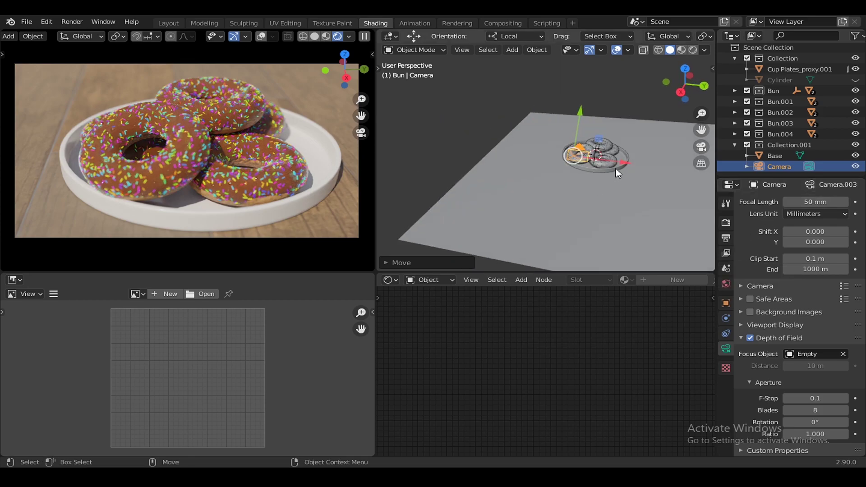
key(x)
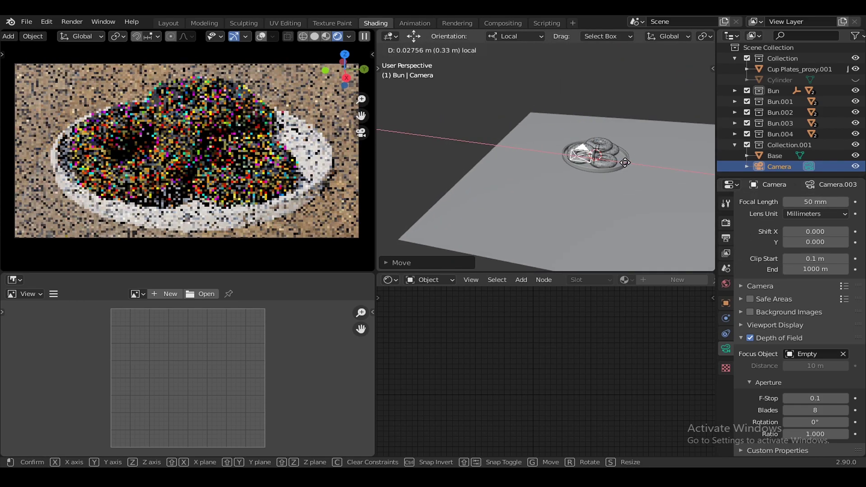
click(626, 162)
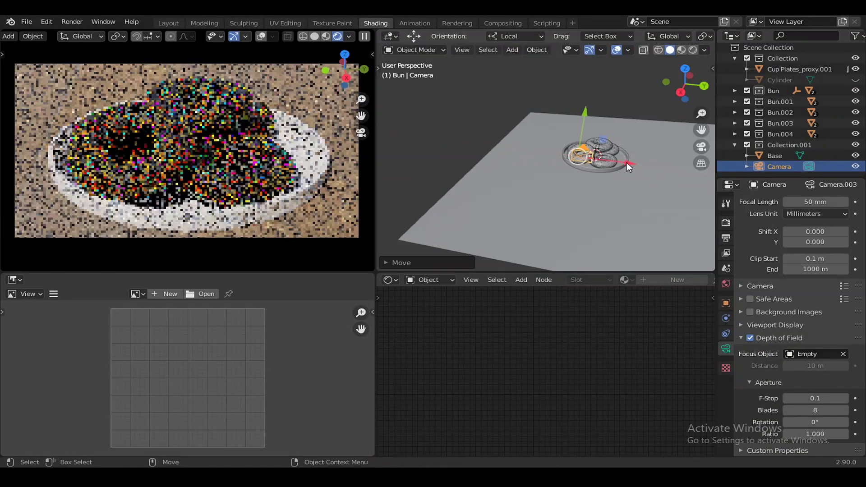
key(ctrl+s)
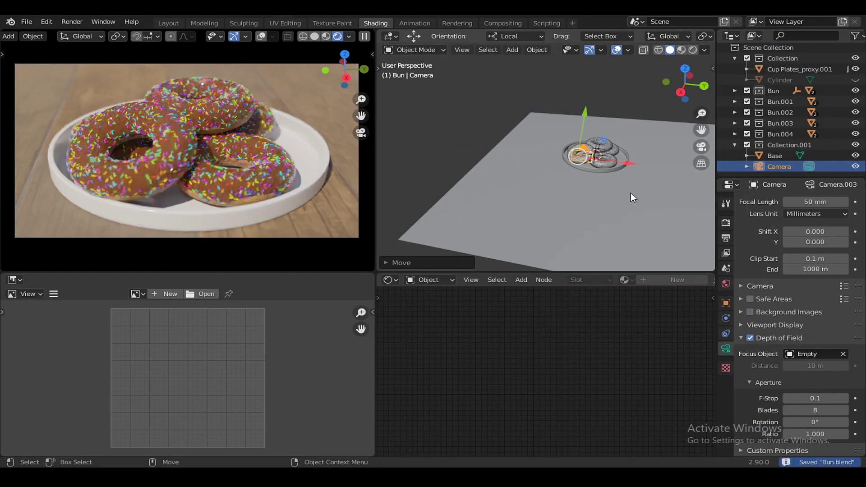
key(F12)
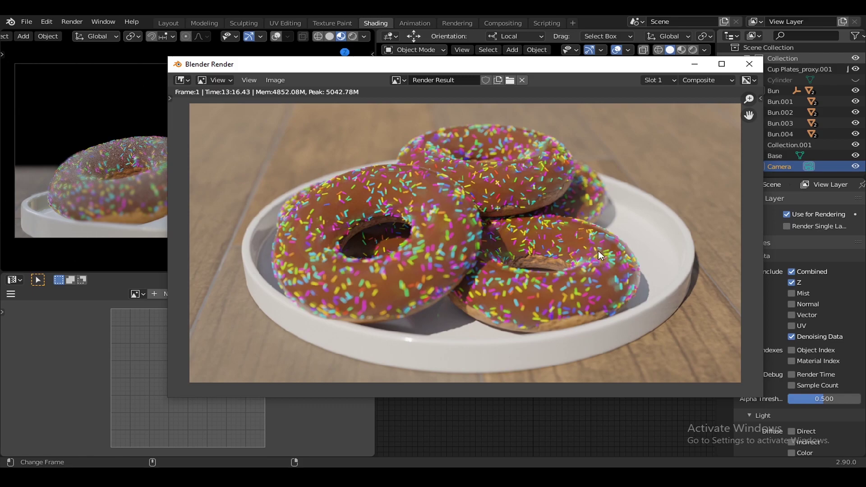
Step: Switch the render to an empty slot, put the render window away, and orbit the camera view
click(658, 80)
click(666, 176)
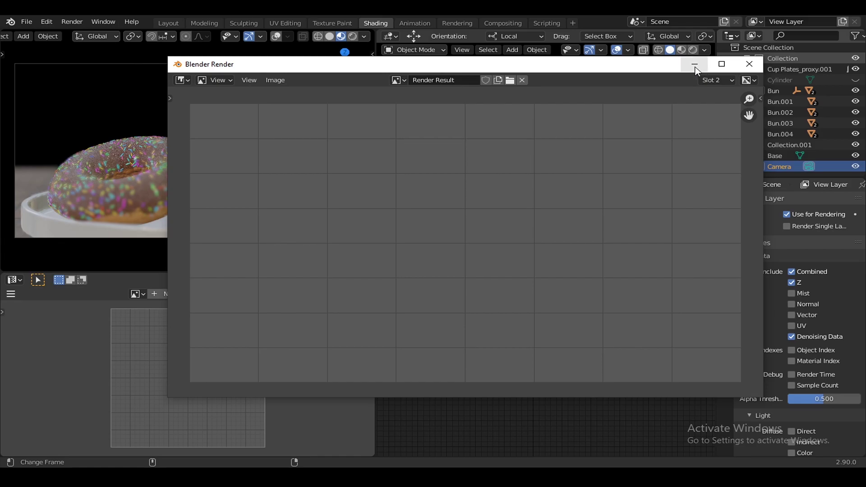
click(695, 64)
mouse_move(591, 173)
middle_down()
mouse_move(607, 175)
mouse_move(540, 174)
mouse_move(520, 162)
mouse_move(568, 166)
mouse_move(579, 181)
mouse_move(604, 178)
mouse_move(600, 161)
middle_up()
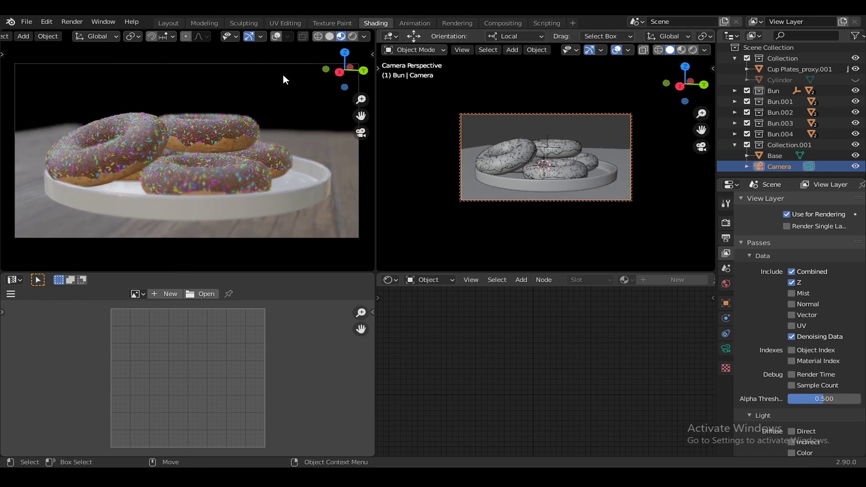
Step: Turn on Rendered shading, show Render properties, and orbit the camera down to plate level
click(353, 37)
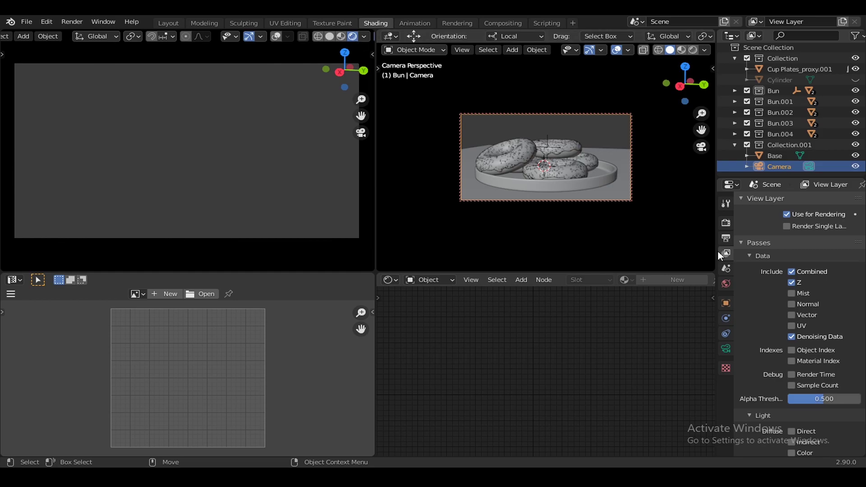
click(726, 223)
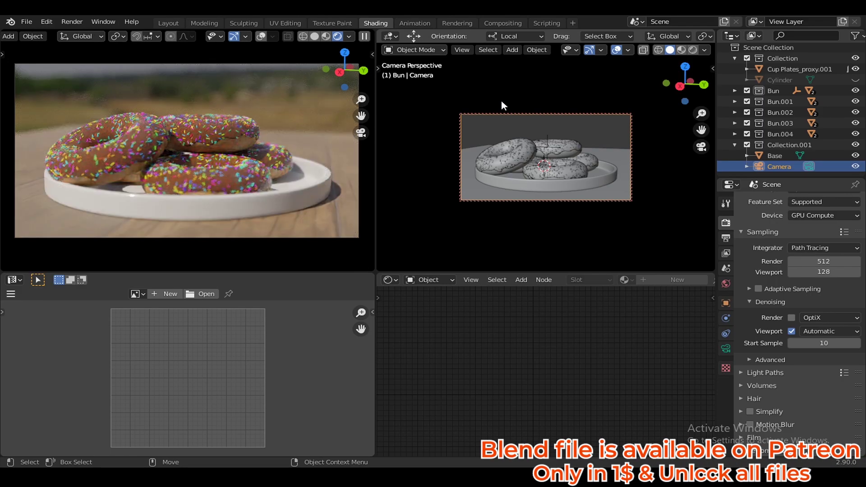
mouse_move(575, 174)
middle_down()
mouse_move(618, 166)
mouse_move(541, 170)
mouse_move(624, 157)
mouse_move(578, 157)
mouse_move(592, 172)
middle_up()
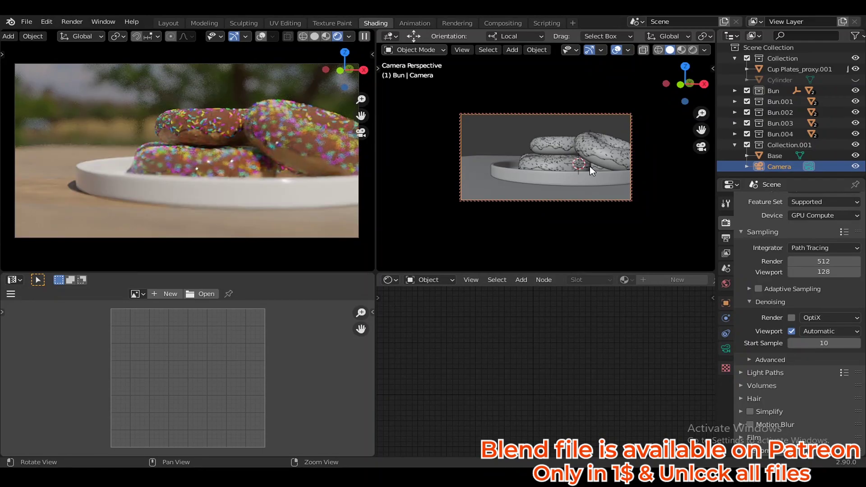
mouse_move(589, 166)
middle_down()
mouse_move(580, 148)
mouse_move(570, 163)
middle_up()
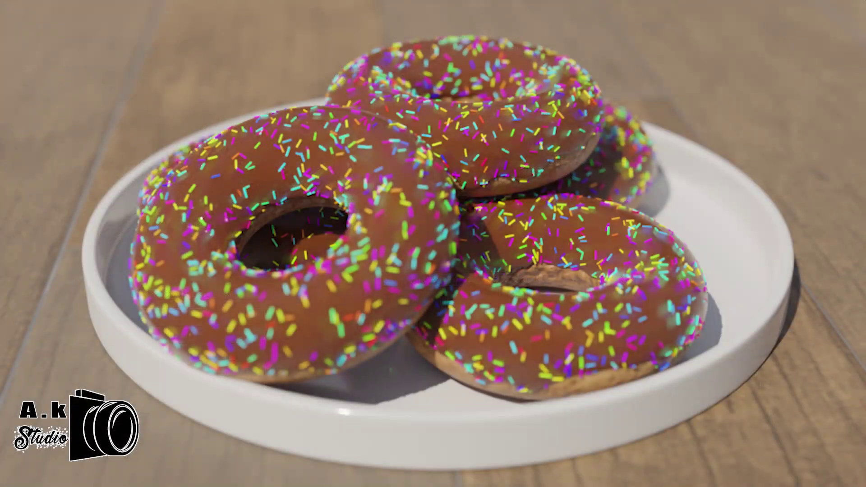